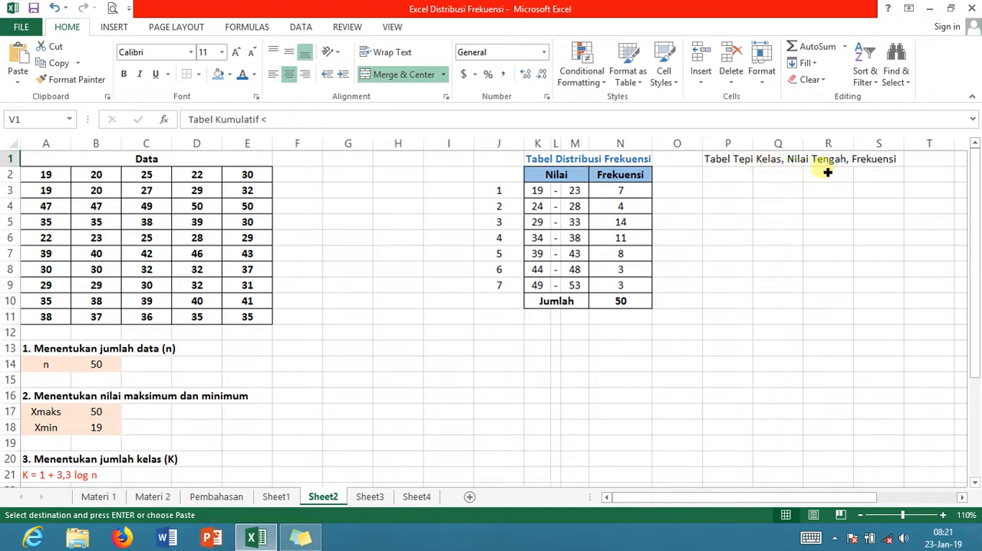
left_click_drag(635, 500, 893, 493)
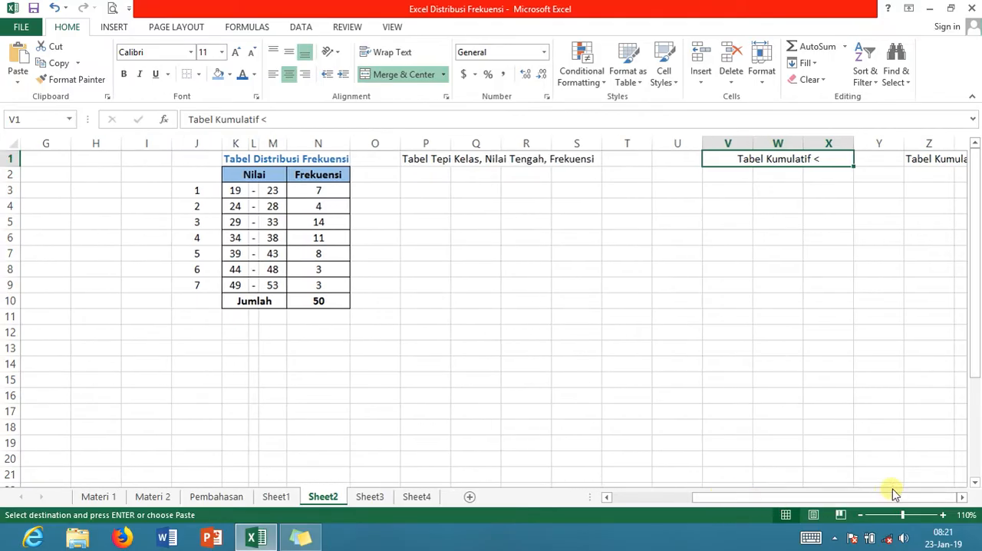
left_click(962, 497)
left_click(963, 497)
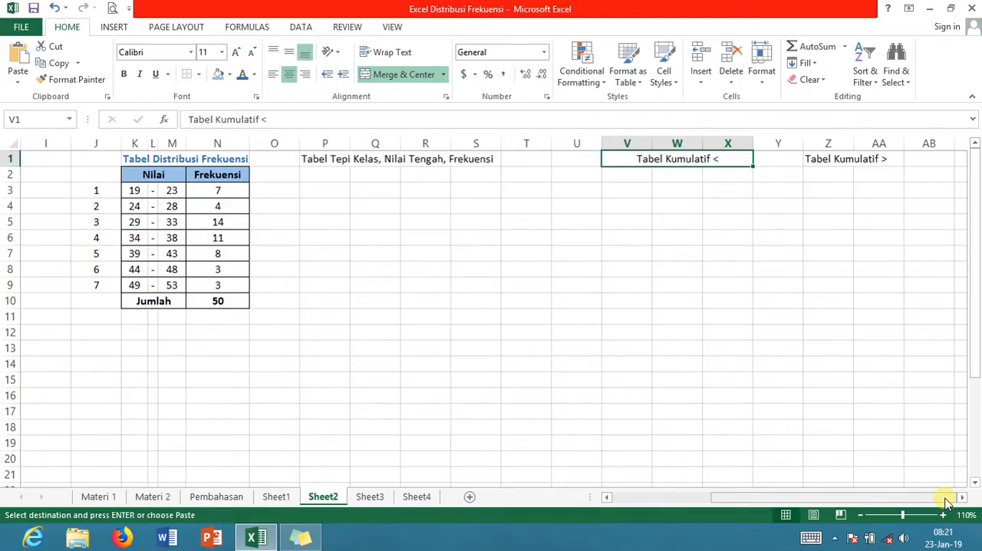
left_click_drag(947, 503, 875, 502)
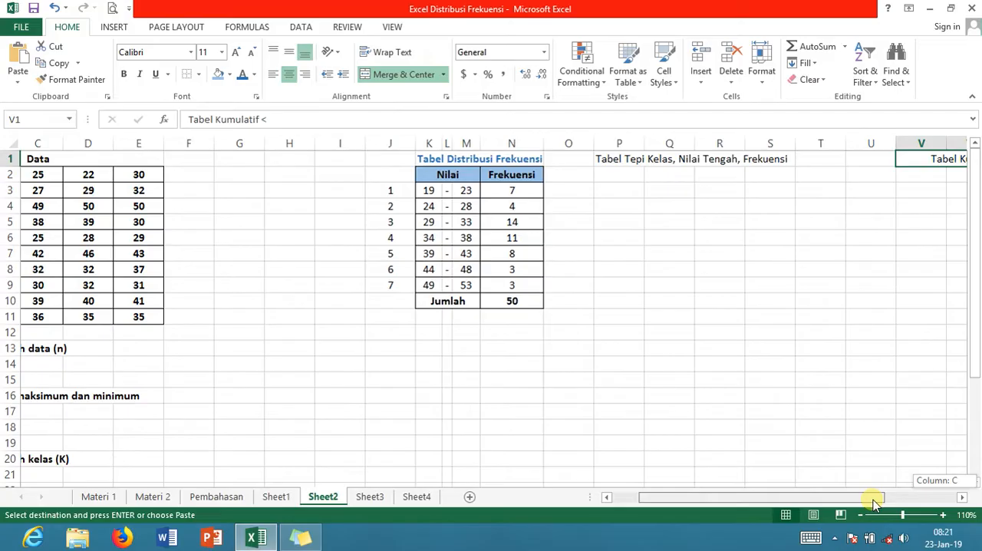
left_click_drag(875, 502, 818, 503)
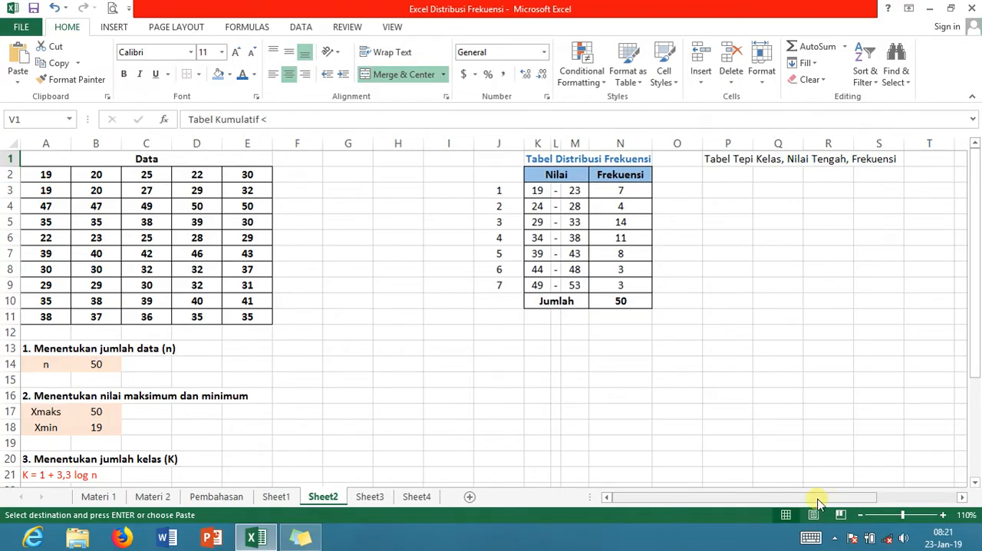
Enter the header "Nilai" in P2 and merge and center it across P2:R2
left_click_drag(714, 164, 736, 158)
key("ctrl+c")
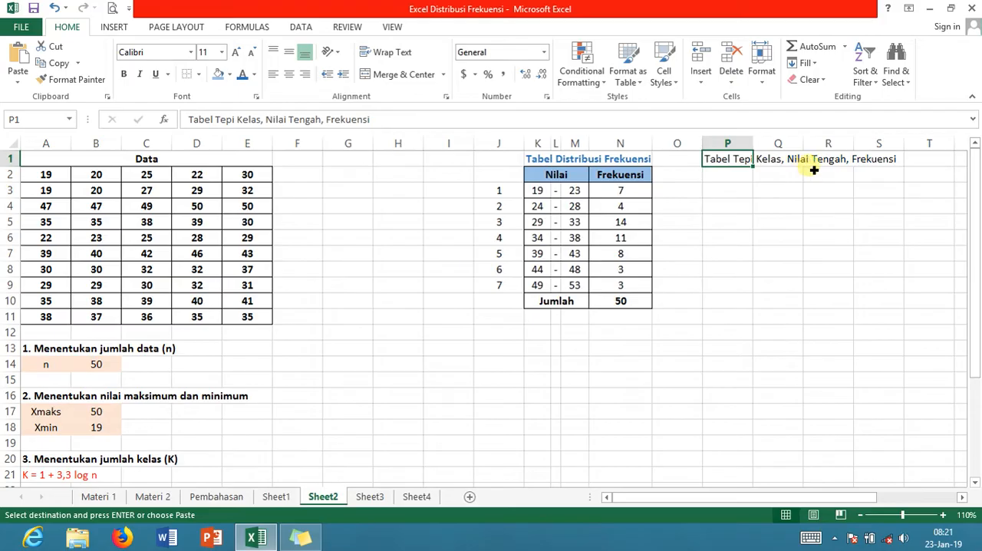
left_click(739, 177)
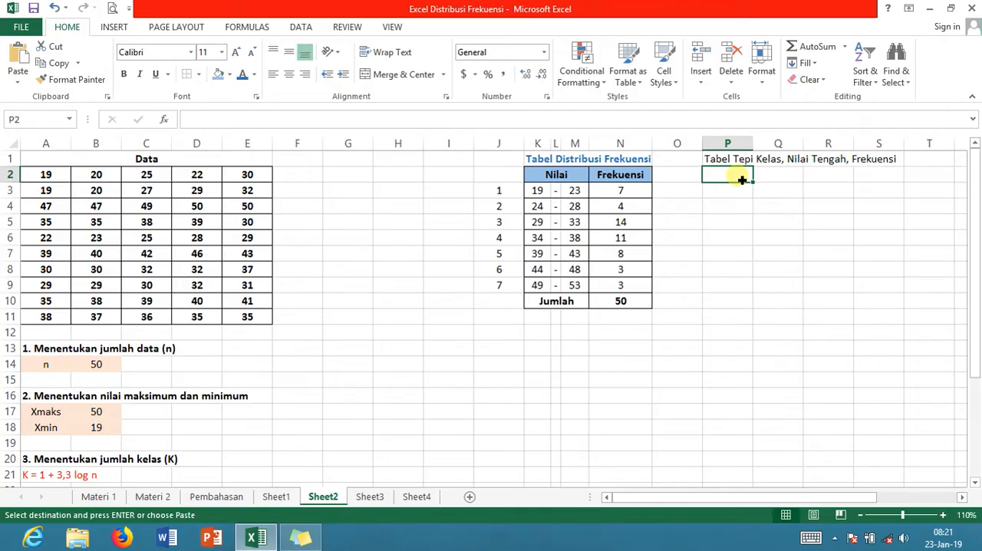
type("Nilai")
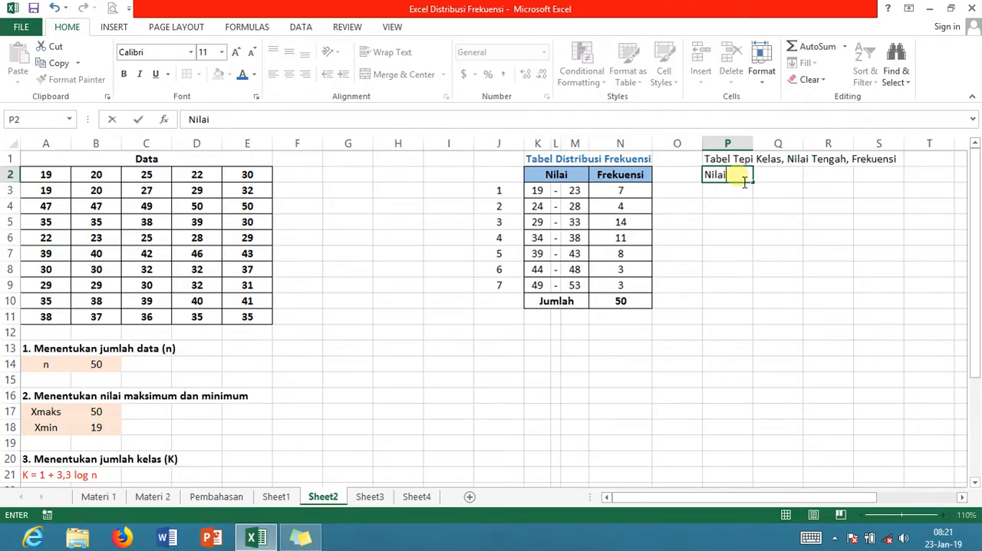
key("Return")
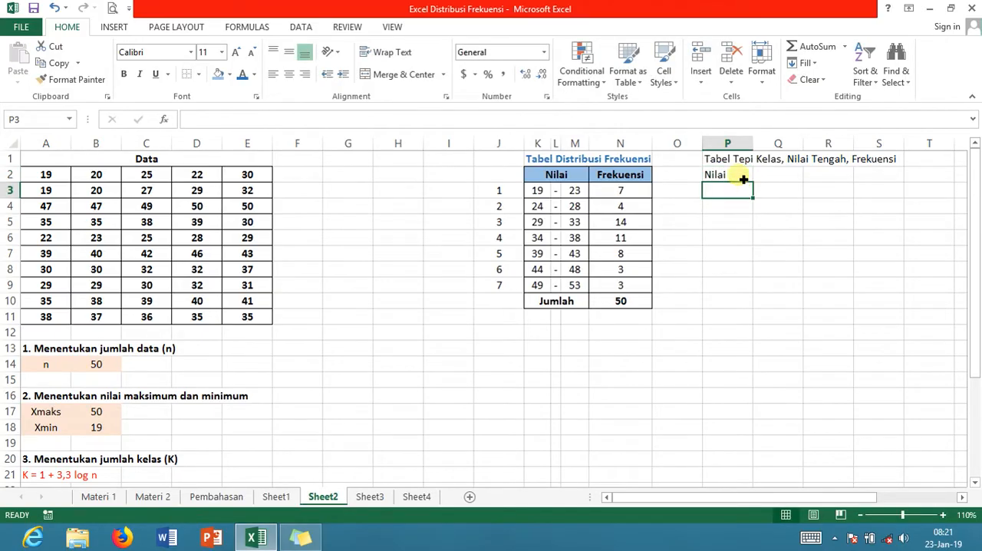
left_click(741, 176)
left_click_drag(741, 177, 821, 175)
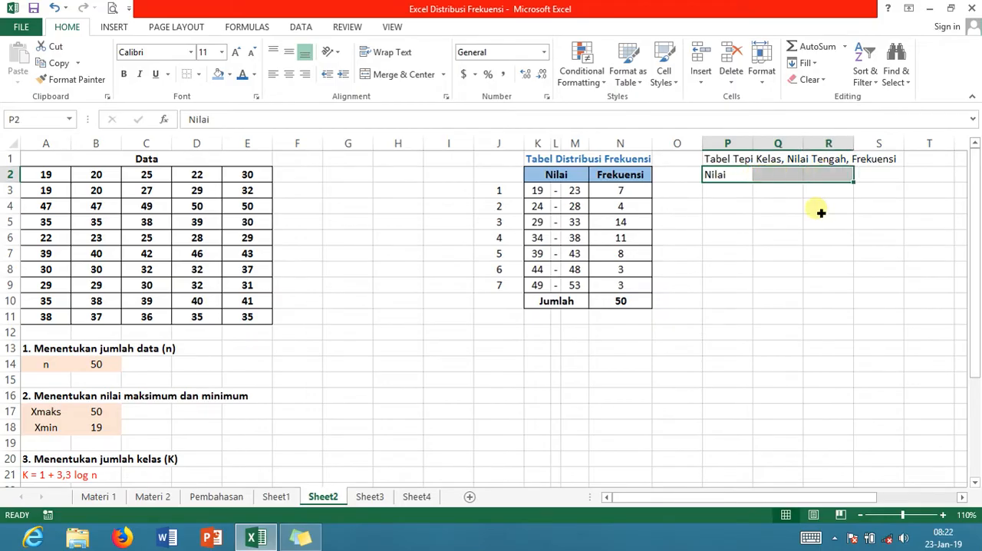
left_click(407, 75)
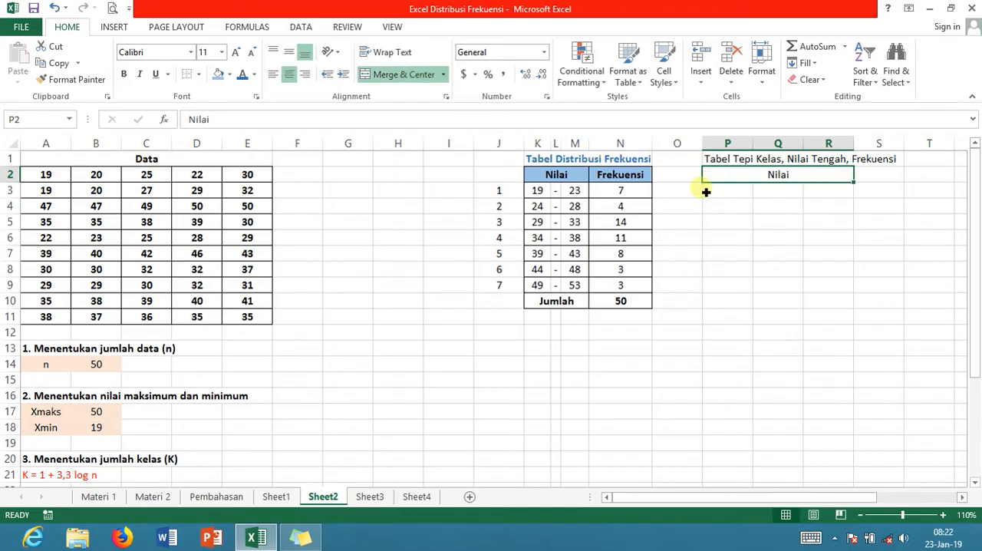
Narrow columns P, Q and R like the Nilai columns of the frequency table, with Q the slimmest
left_click(721, 220)
left_click_drag(758, 147, 779, 155)
left_click(759, 175)
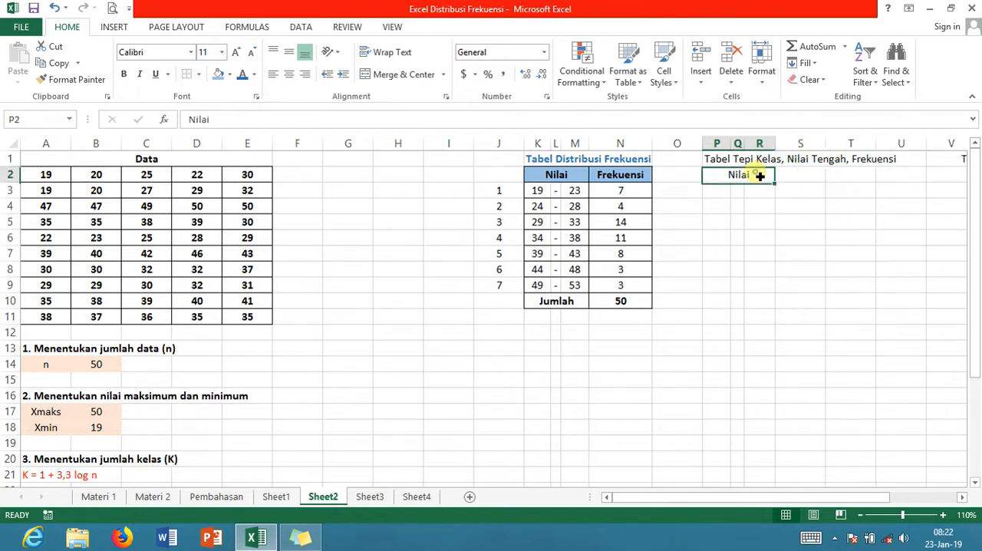
Replace the text of the merged header in P2 with "Tepi Kelas"
double_click(759, 175)
key("BackSpace")
key("BackSpace")
key("BackSpace")
key("BackSpace")
key("BackSpace")
key("ctrl+v")
type("epi Kelas")
key("Return")
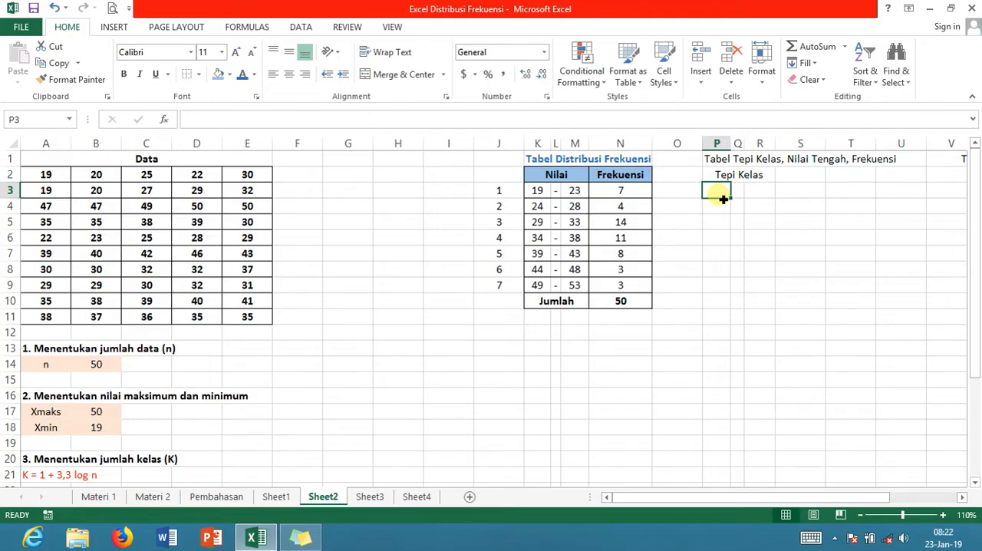
Calculate the first lower class boundary in P3 with the formula =K3-0.5
type("=")
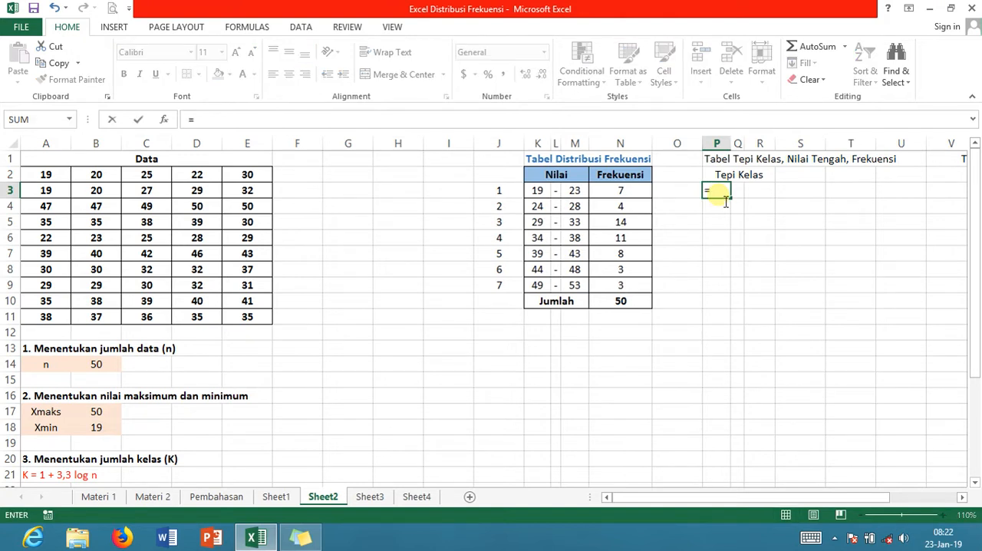
left_click(544, 195)
type("-0")
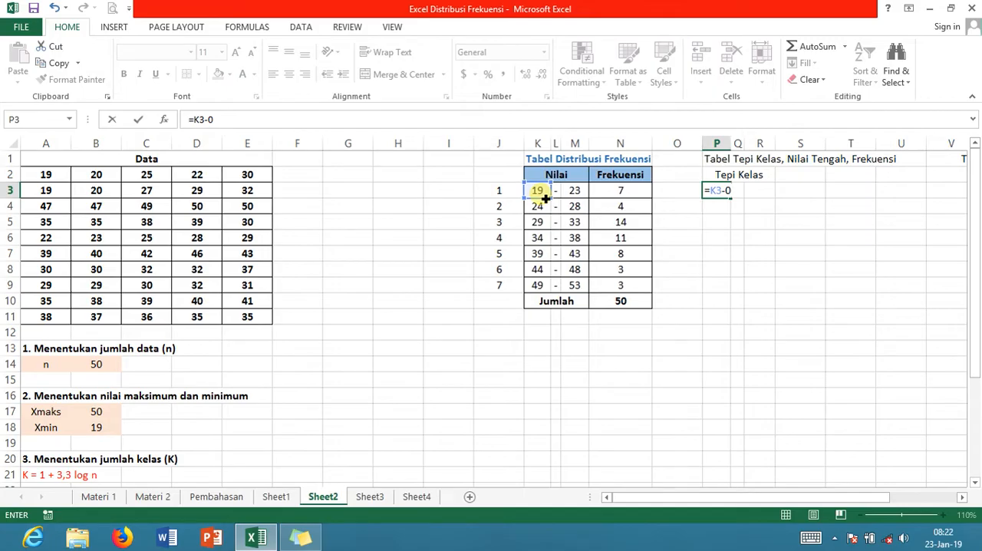
type(".5")
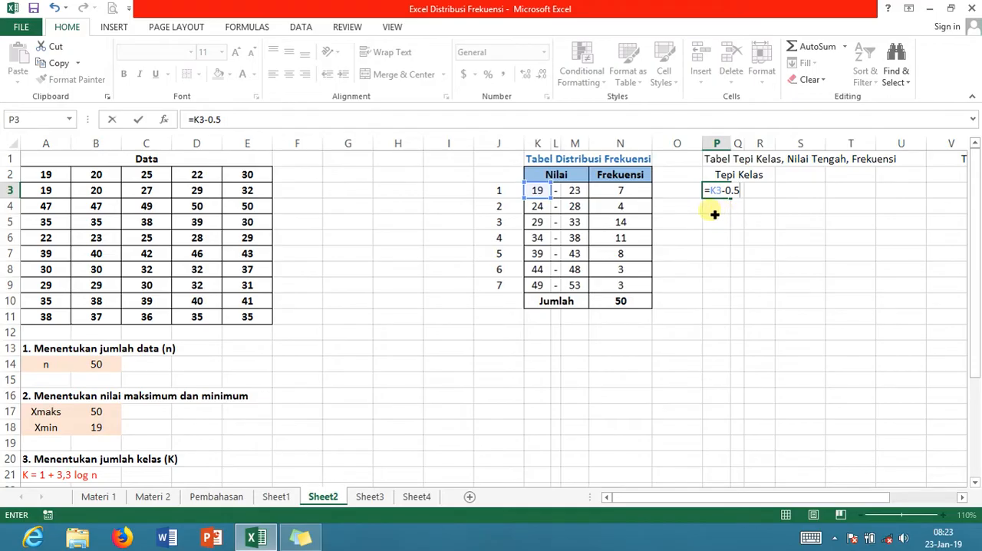
key("Return")
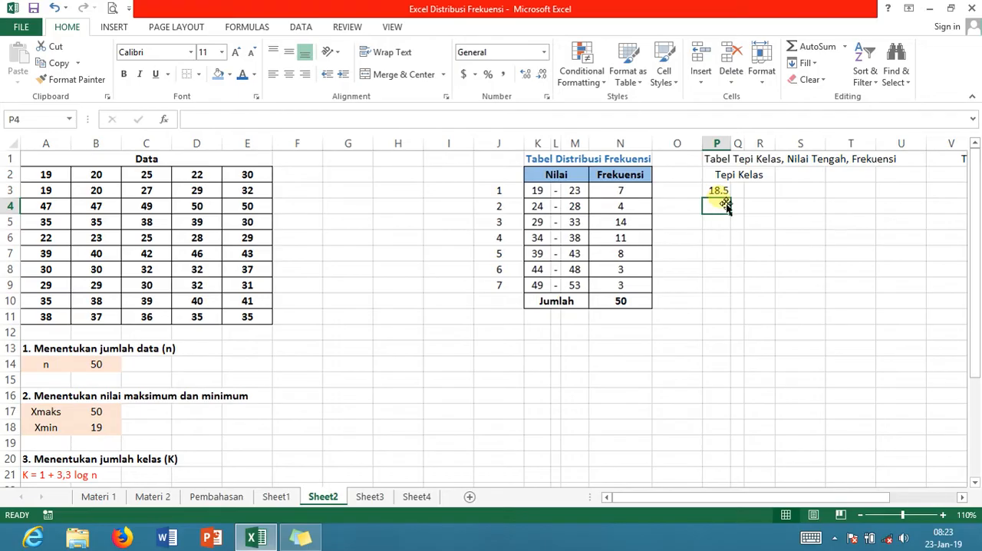
Center the lower boundary in P3 and fill its formula down through P9
left_click(725, 195)
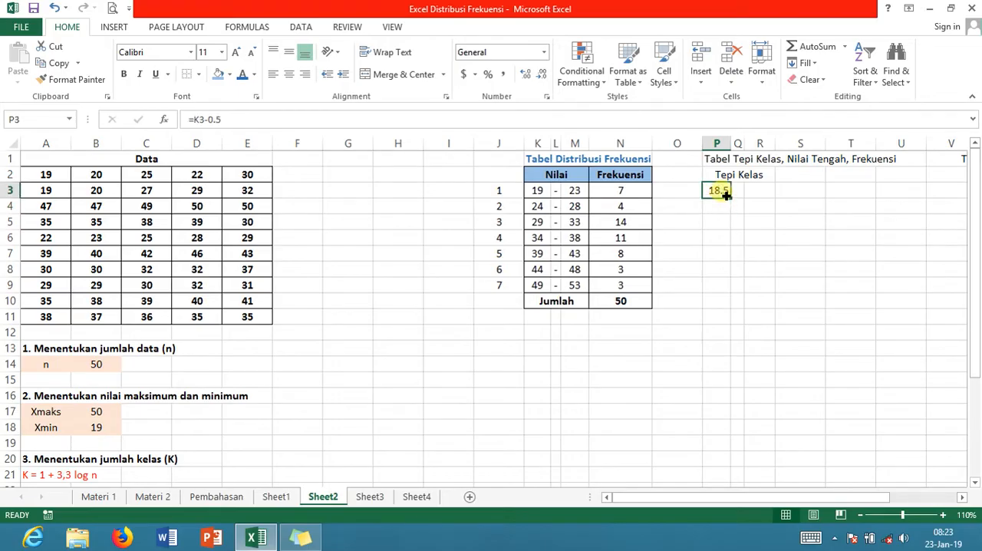
left_click(289, 73)
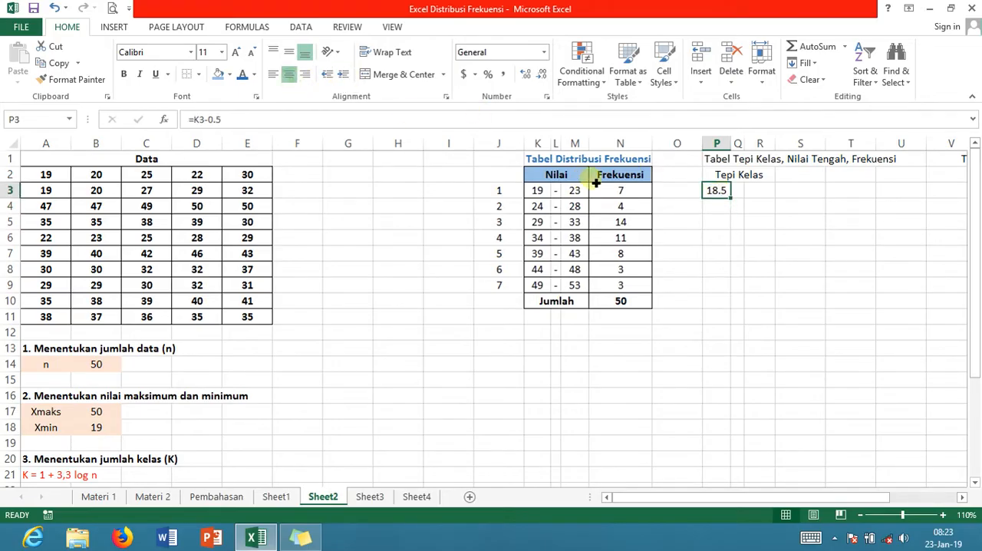
left_click(714, 237)
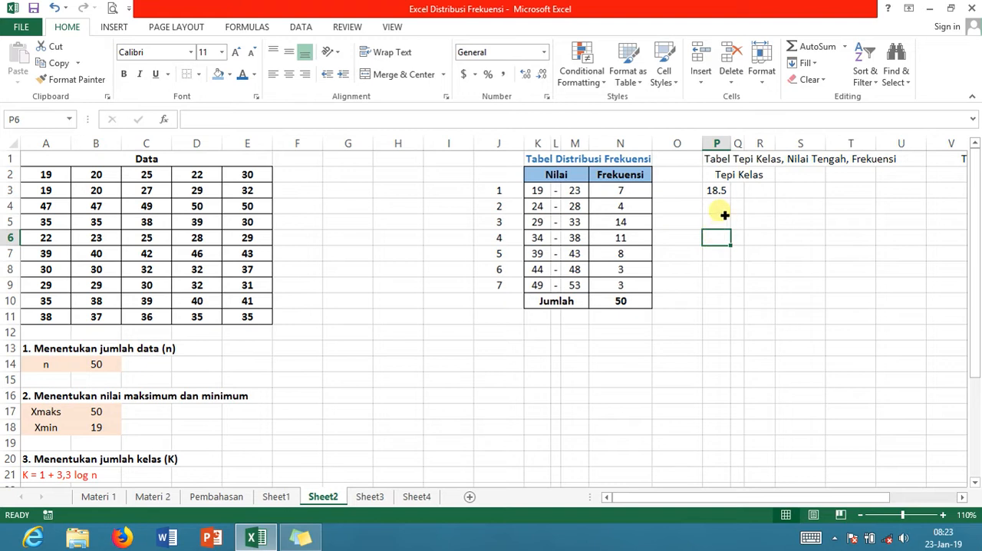
left_click(728, 196)
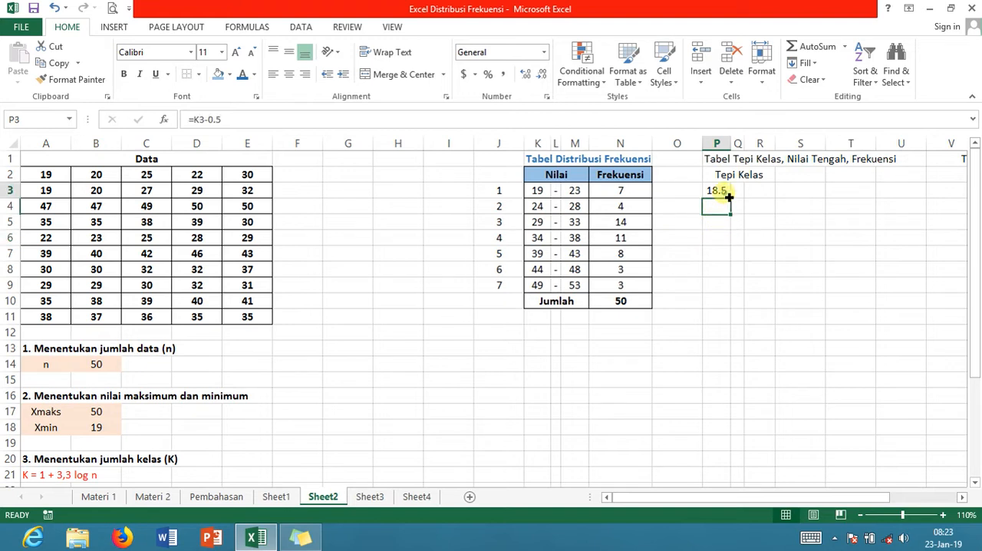
left_click_drag(732, 200, 729, 302)
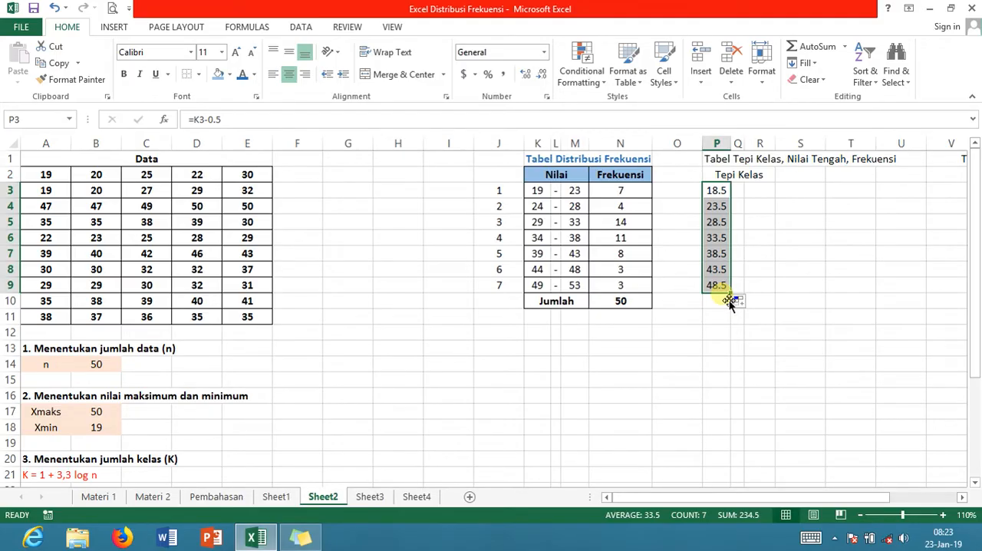
Enter a centered hyphen separator in Q3 and fill it down through Q9
left_click(743, 197)
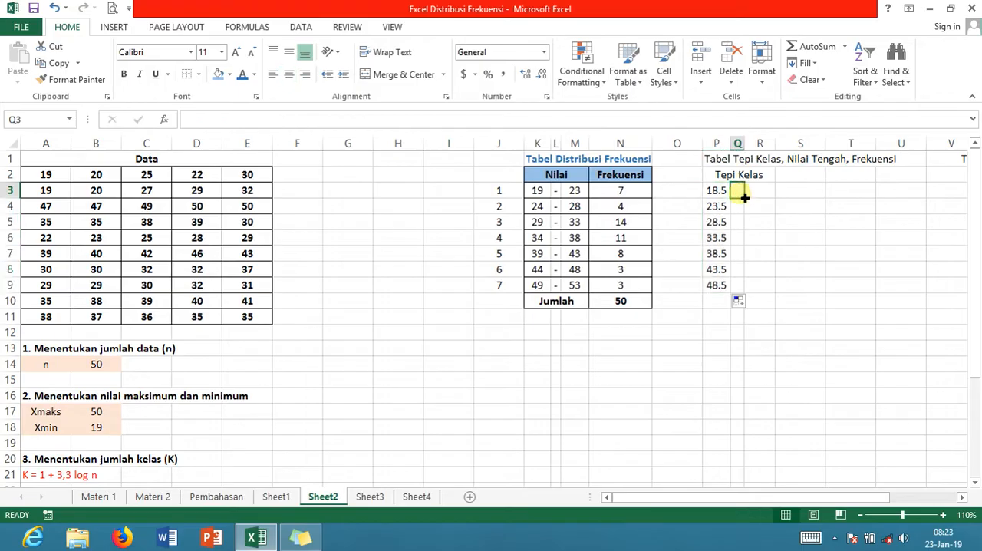
type("-")
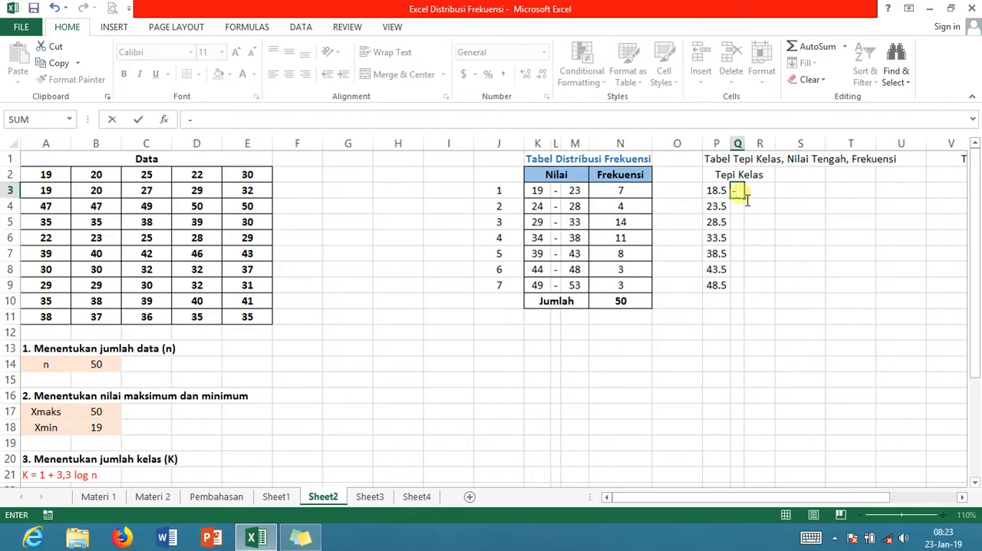
key("Return")
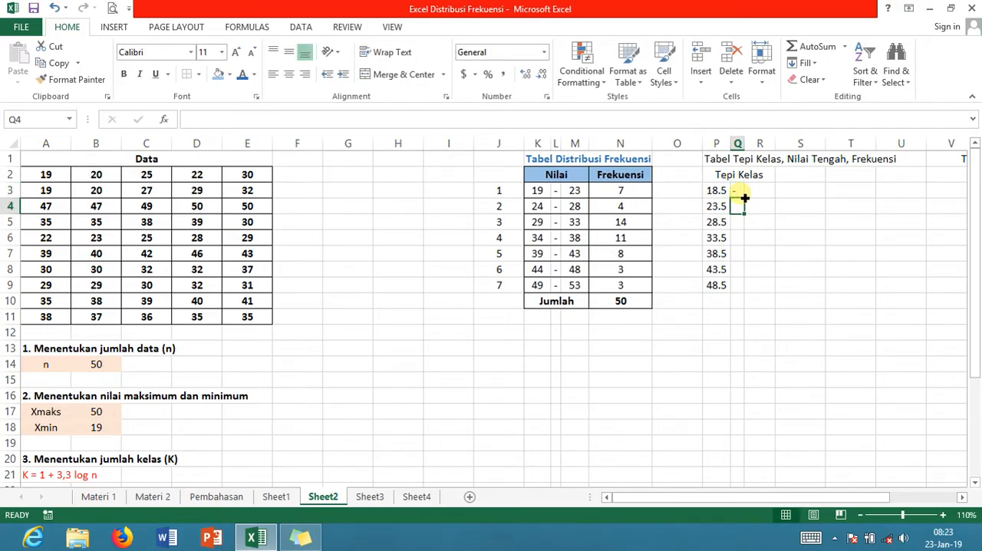
left_click(741, 192)
left_click(289, 74)
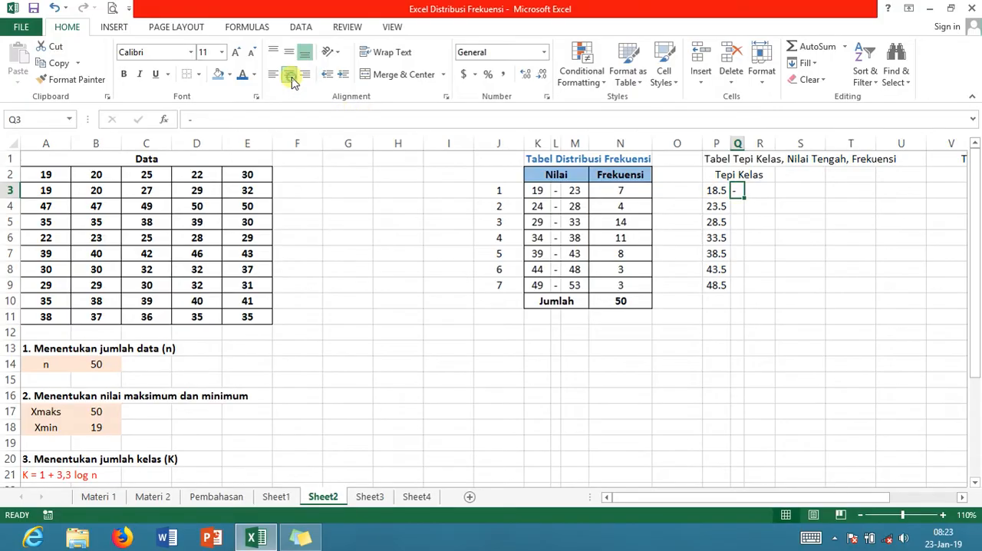
left_click_drag(743, 198, 744, 294)
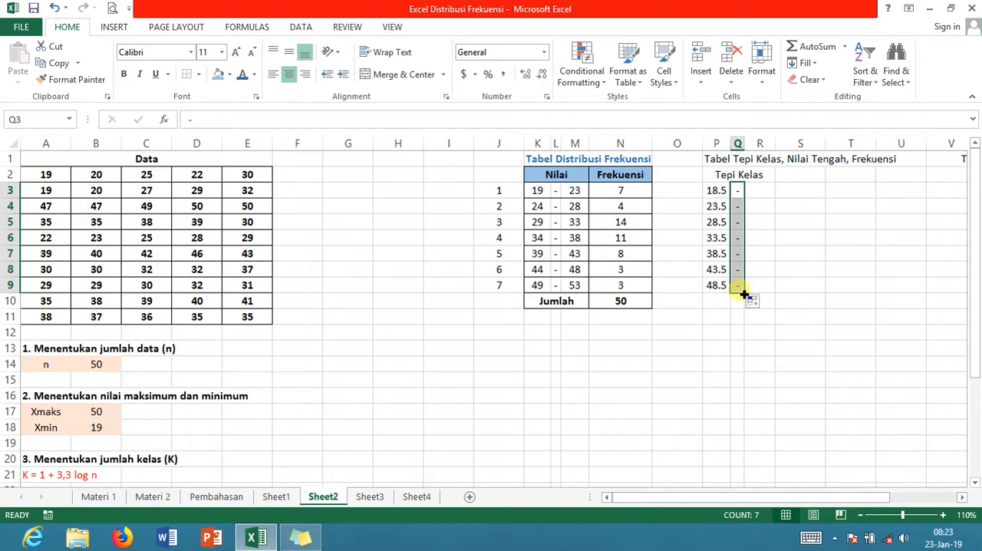
Calculate the first upper class boundary in R3 with the formula =M3+0.5
left_click(764, 196)
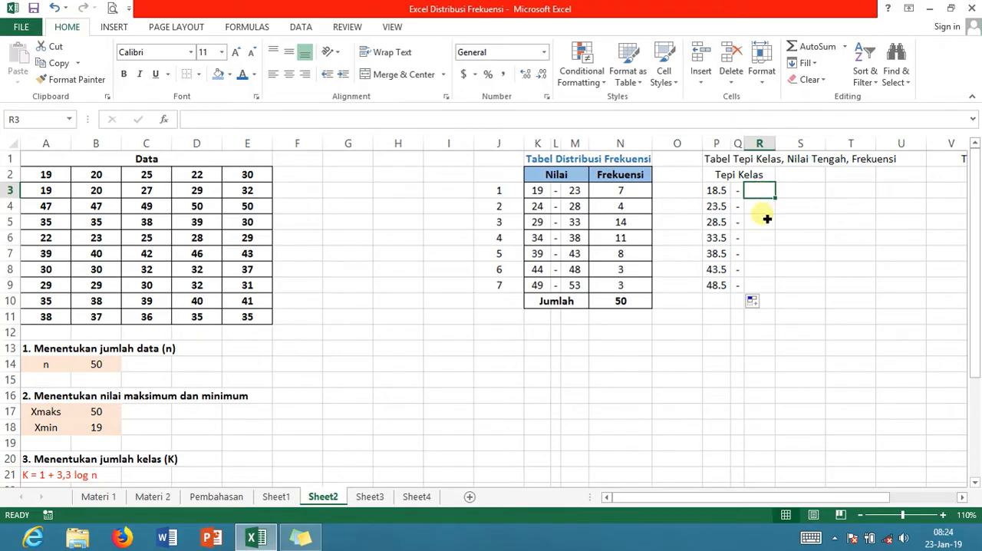
type("=")
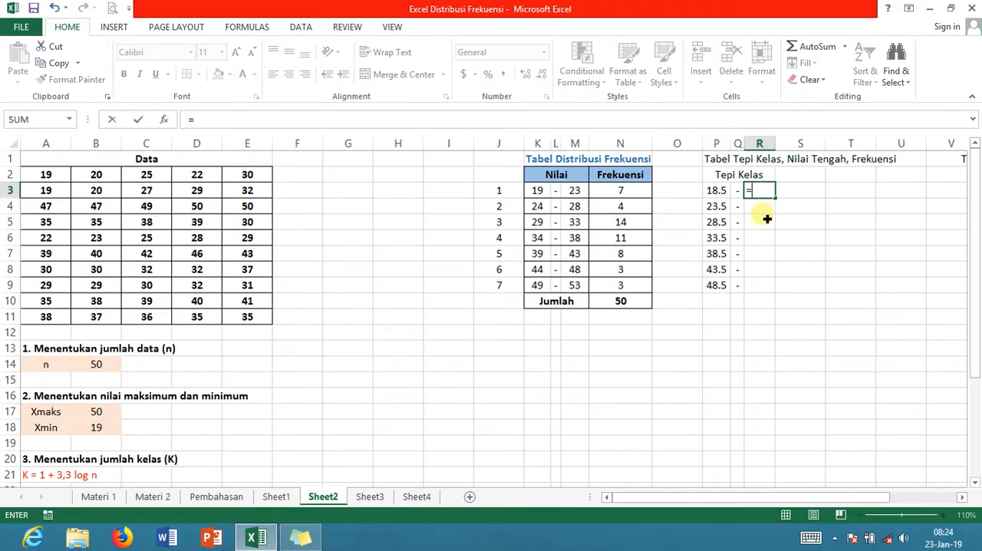
left_click(585, 196)
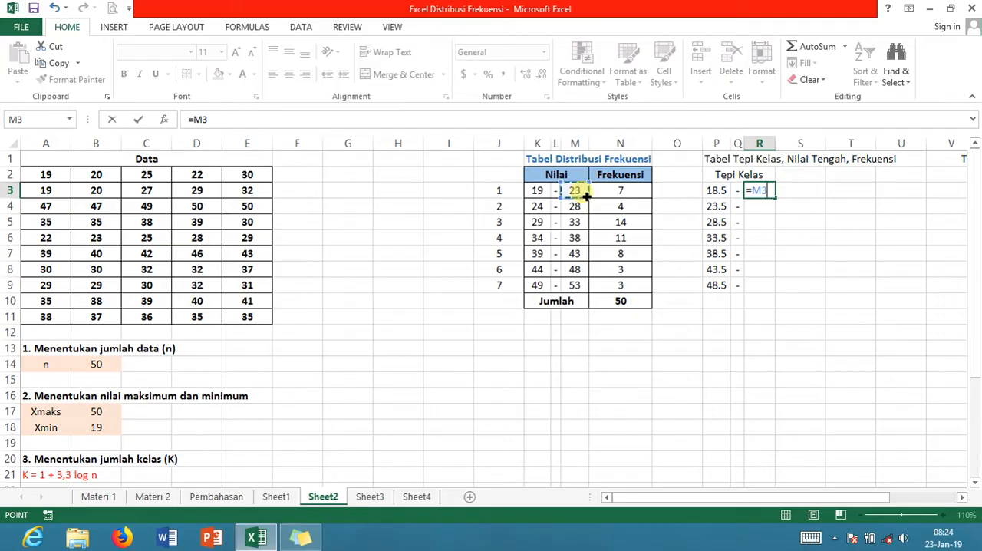
type("+")
type("0.5")
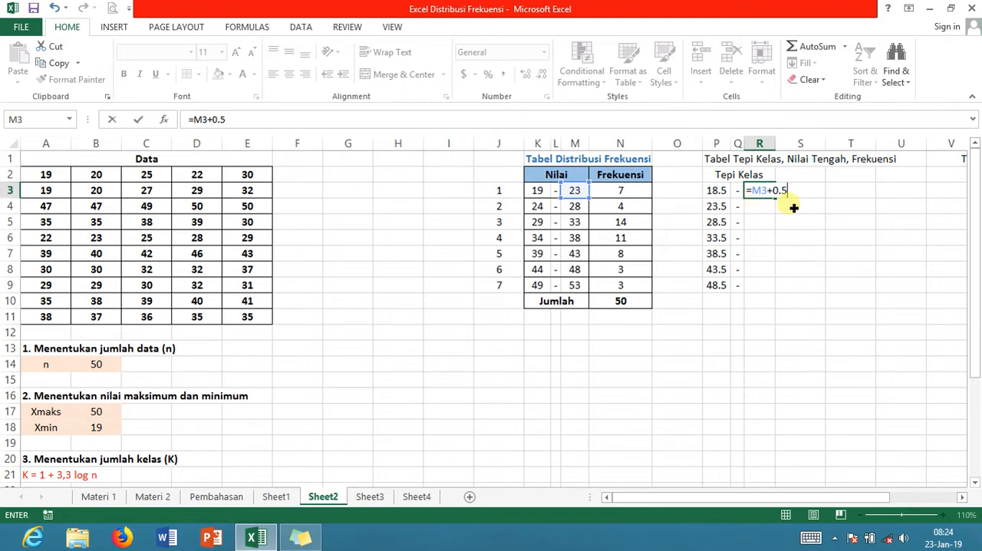
key("Return")
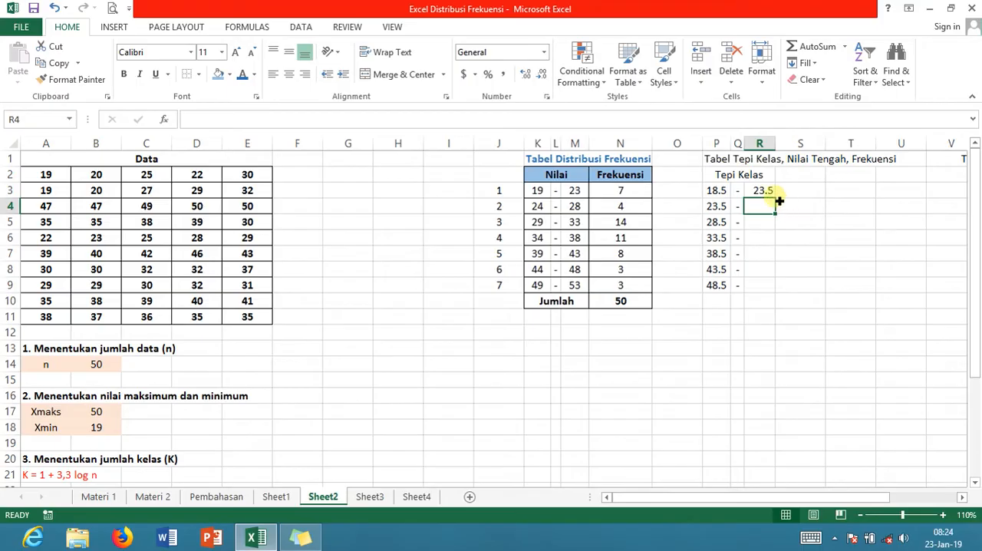
Center the upper boundary in R3 and fill its formula down through R9
left_click(770, 198)
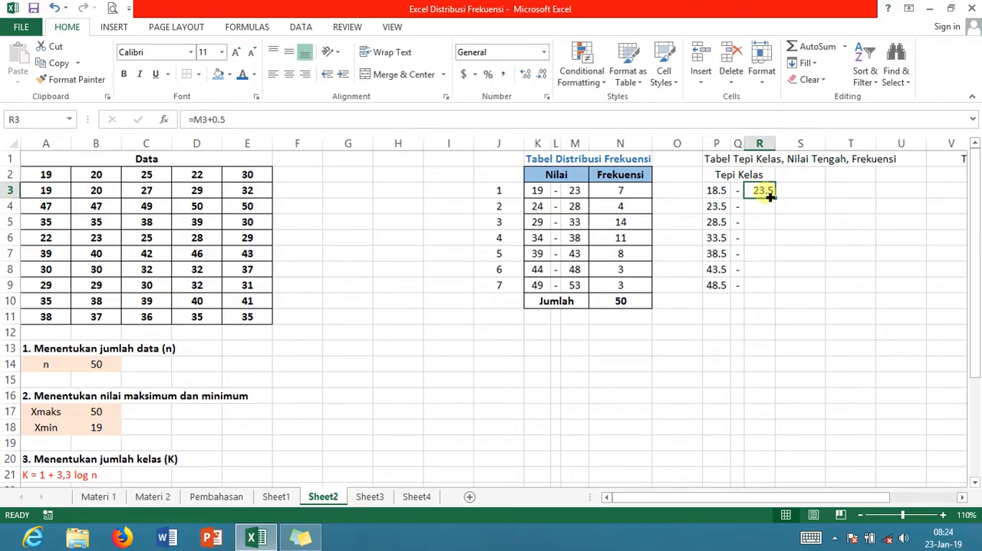
left_click(288, 77)
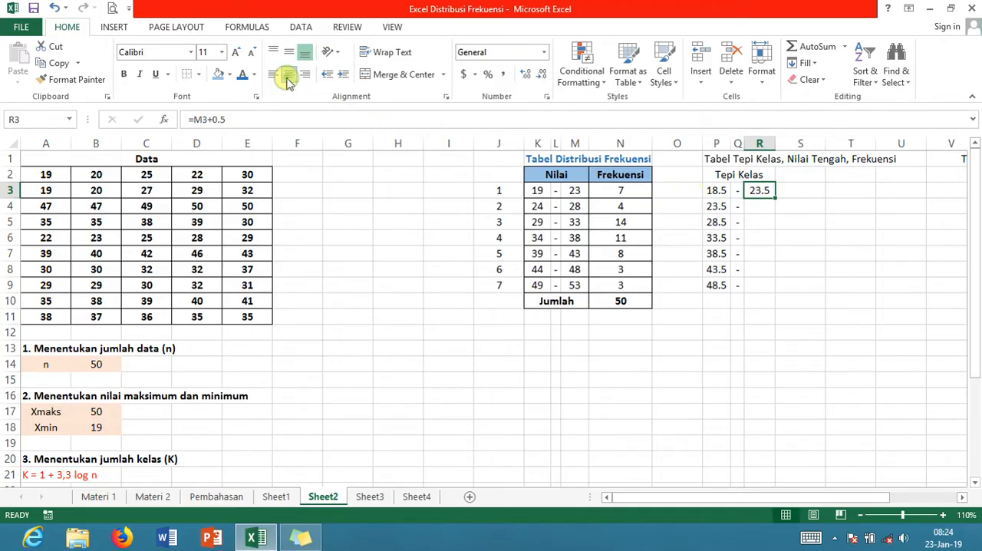
left_click_drag(779, 201, 772, 294)
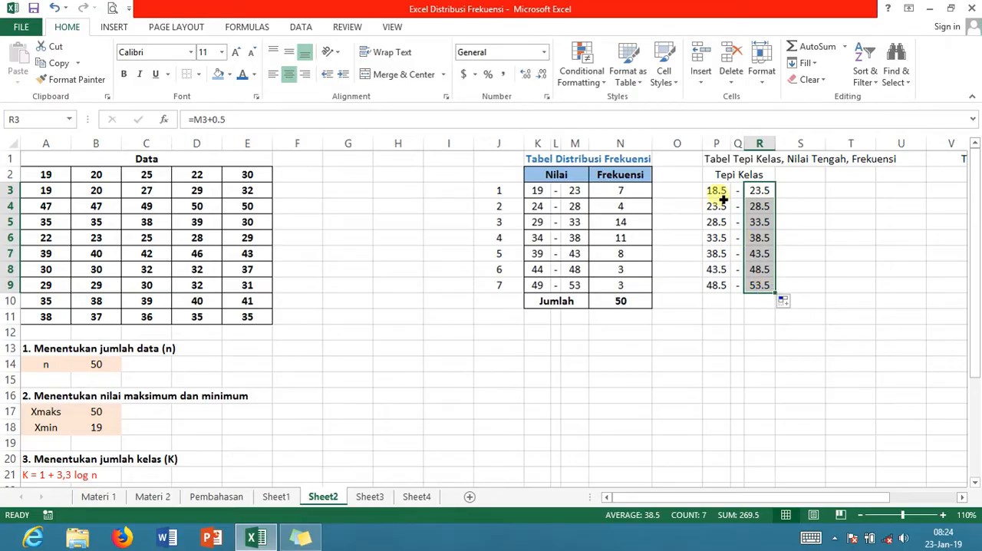
Apply outside borders around the Tepi Kelas block P2:R9
left_click(711, 175)
left_click_drag(732, 184, 729, 287)
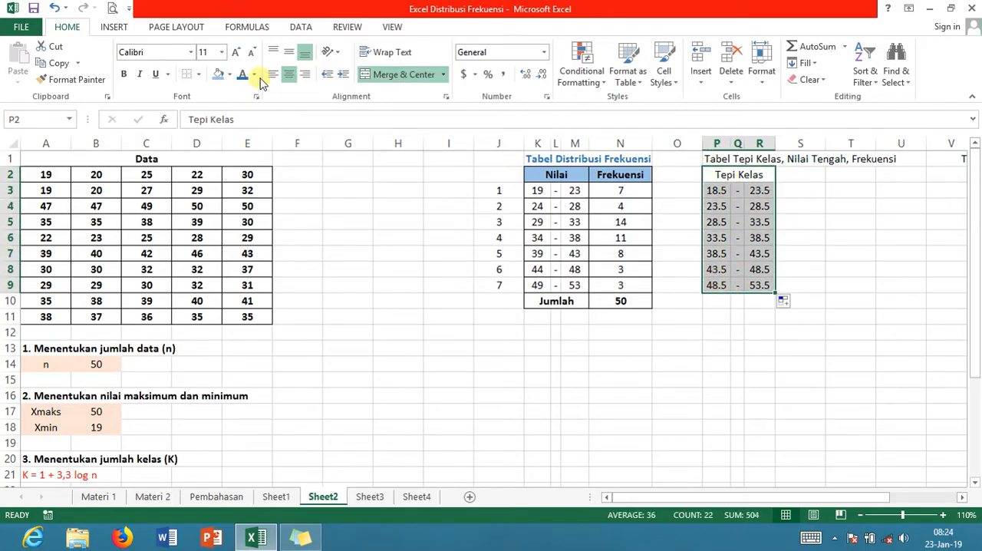
left_click(198, 75)
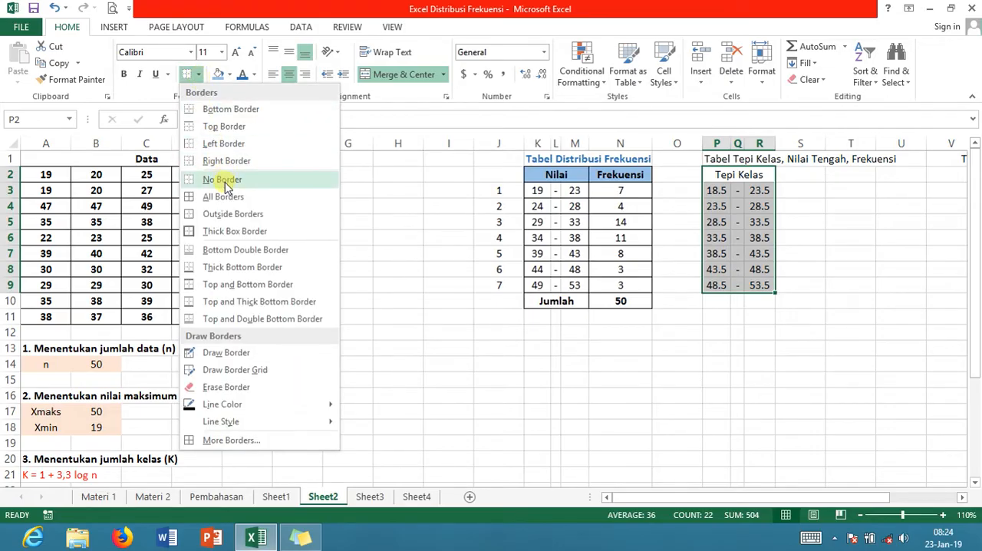
left_click(226, 213)
Apply outside borders to each alternate class boundary row: P3:R3, P5:R5, P7:R7 and P9:R9
left_click_drag(721, 195, 756, 192)
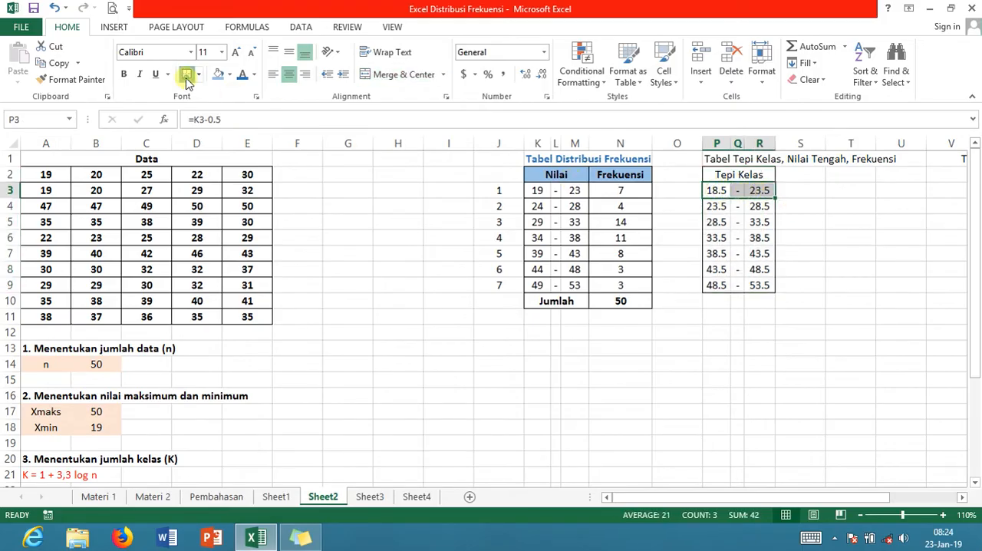
left_click_drag(710, 223, 764, 232)
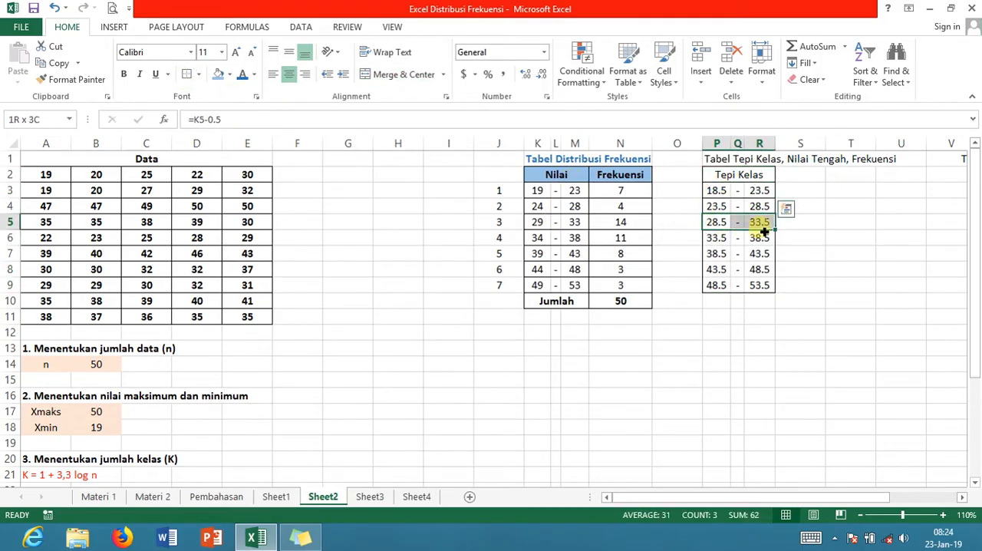
left_click(187, 76)
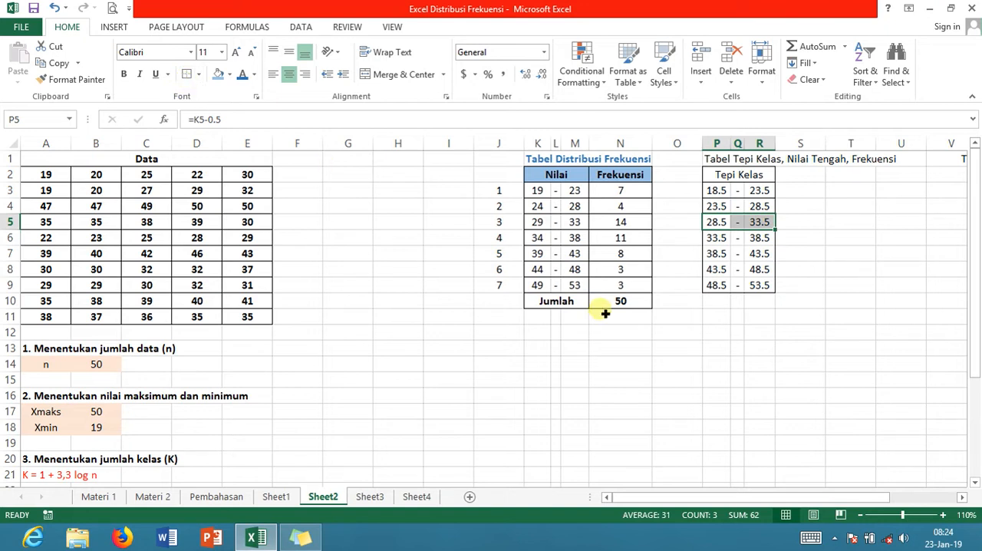
left_click_drag(717, 254, 759, 255)
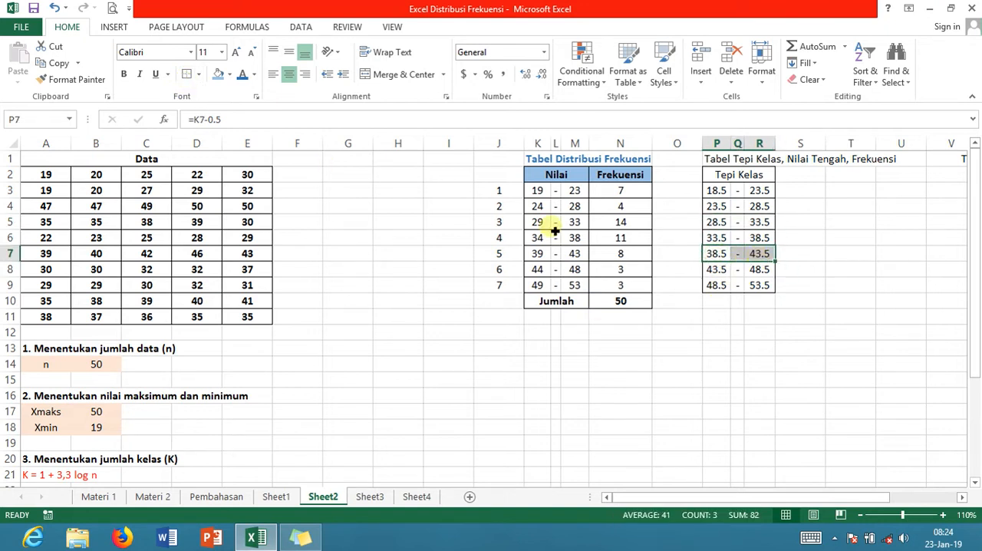
left_click(187, 74)
left_click_drag(717, 288, 760, 285)
left_click(187, 74)
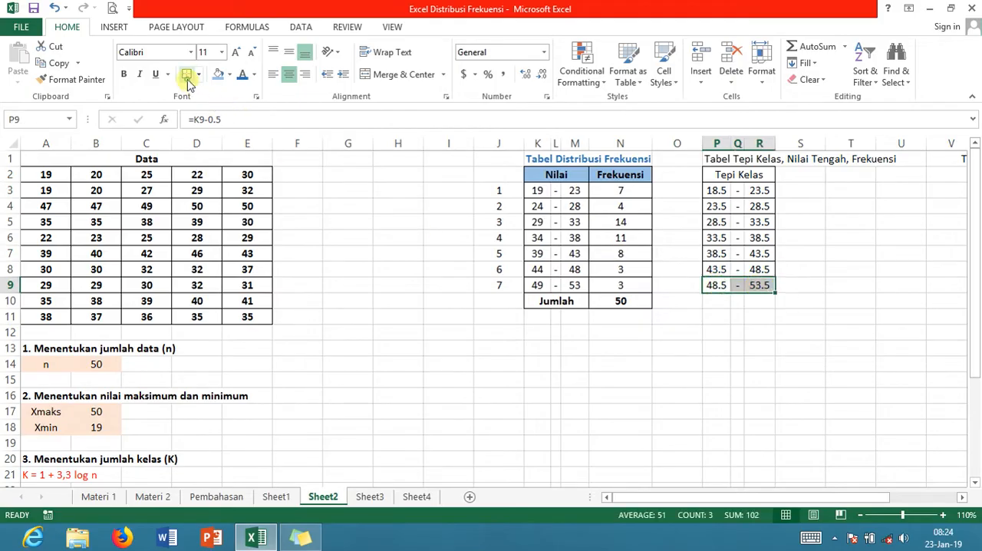
Make the Tepi Kelas header in P2 bold and fill it with light gold
left_click(732, 179)
key("ctrl+b")
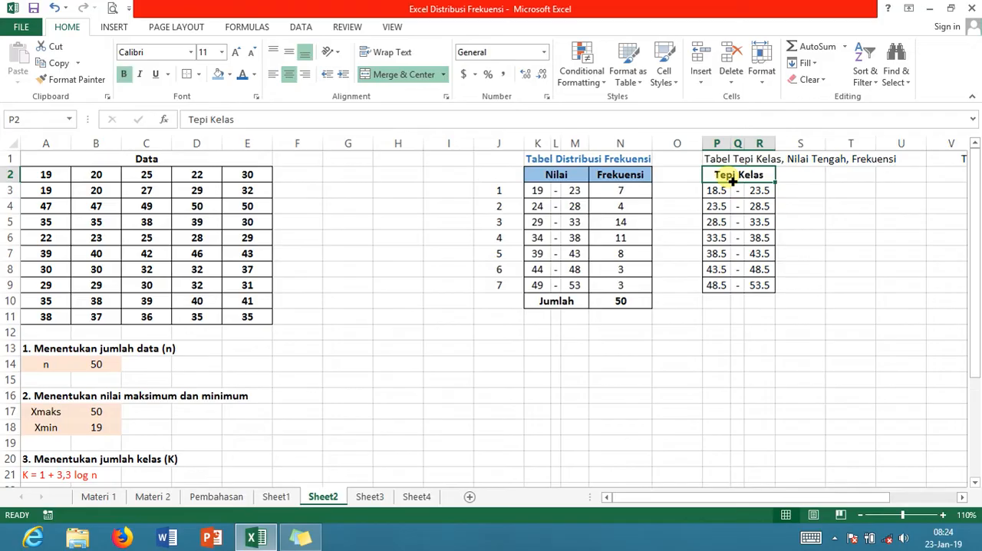
left_click(229, 75)
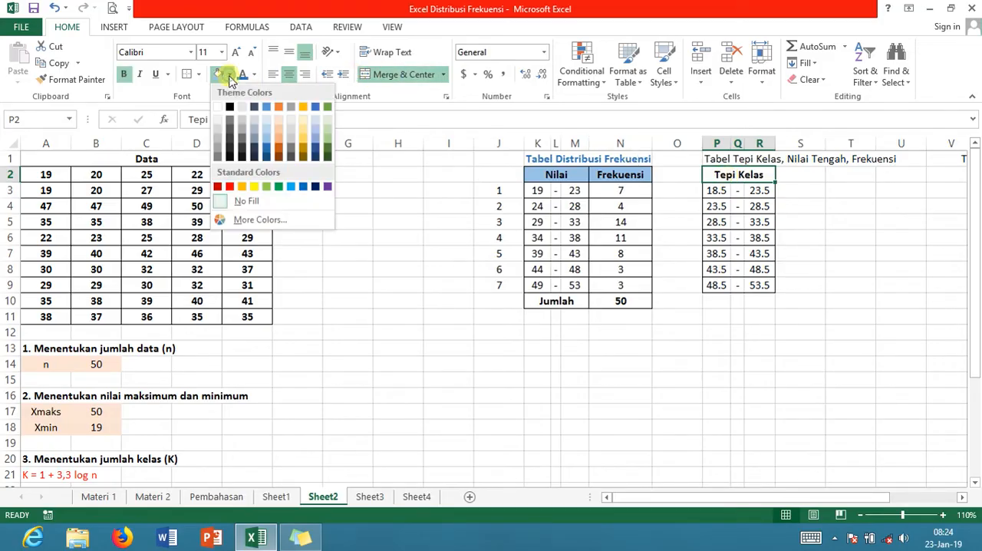
left_click(307, 128)
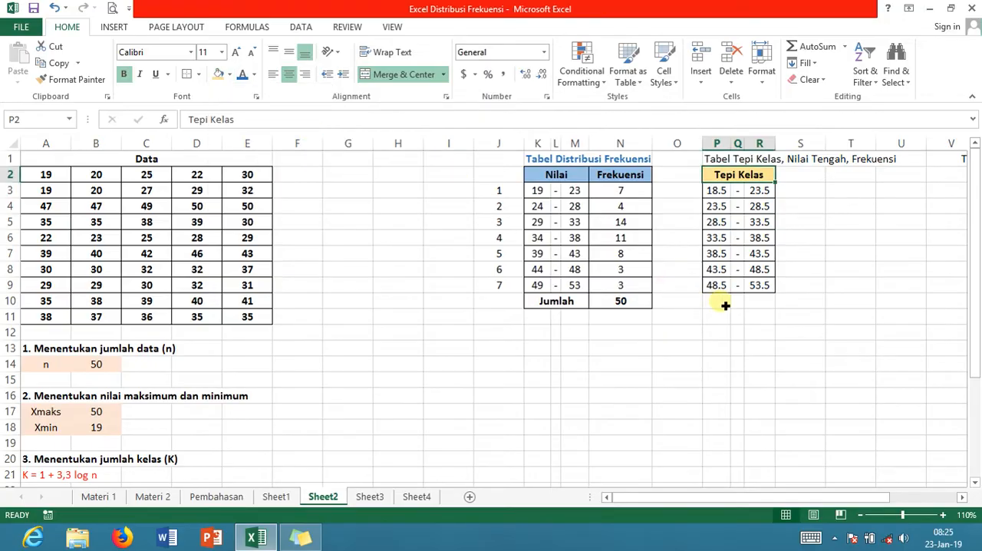
Narrow the hyphen column Q slightly
left_click(745, 335)
left_click_drag(747, 147, 744, 149)
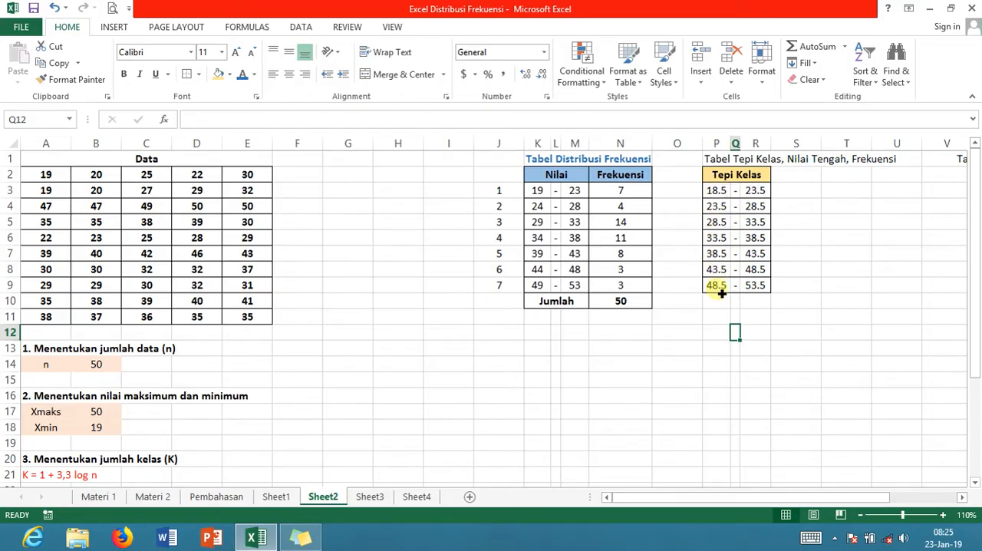
left_click_drag(765, 192, 766, 290)
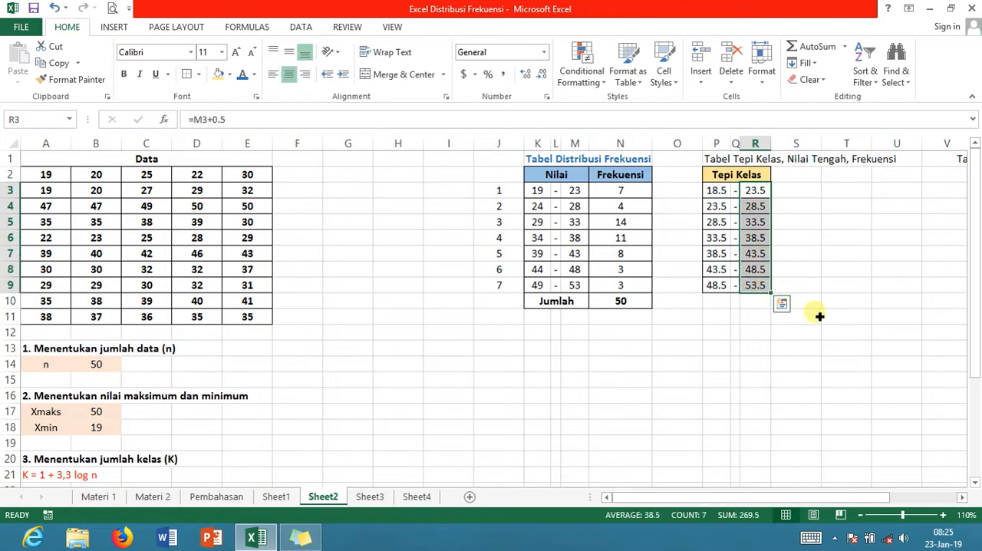
left_click(818, 315)
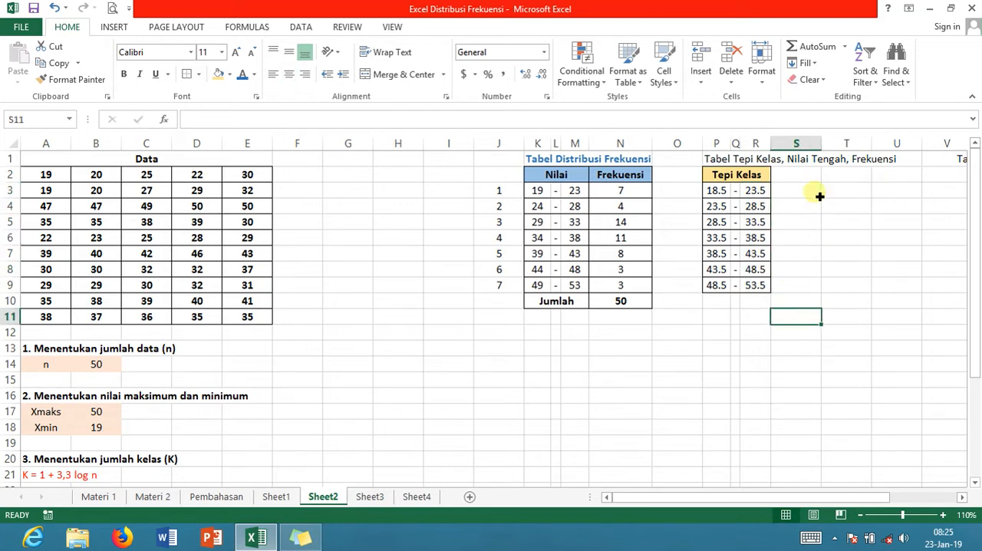
Enter the header "Nilai Tengah" in S2, beside the Tepi Kelas header
key("Up")
key("Up")
key("Up")
key("Up")
key("Up")
key("Up")
key("Up")
key("Up")
key("Up")
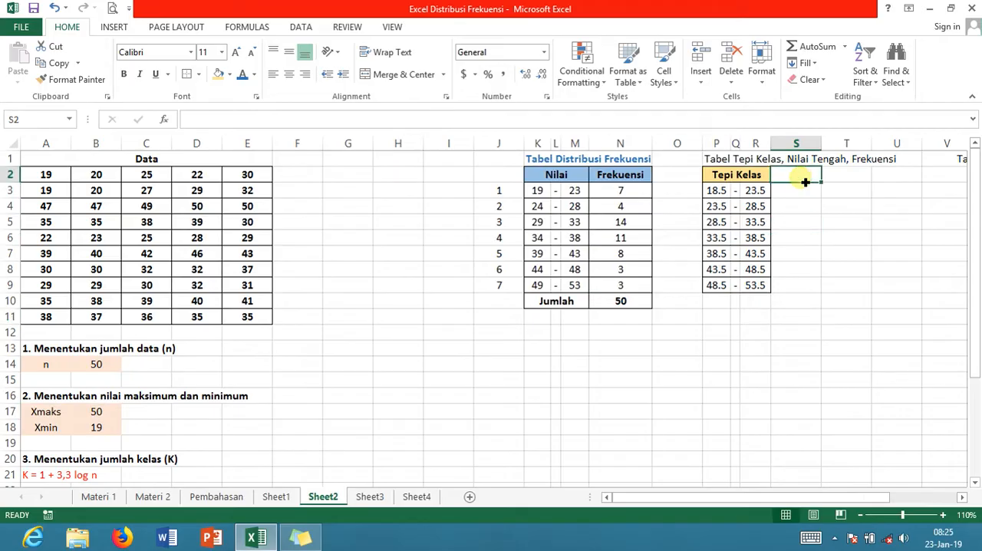
type("Nila")
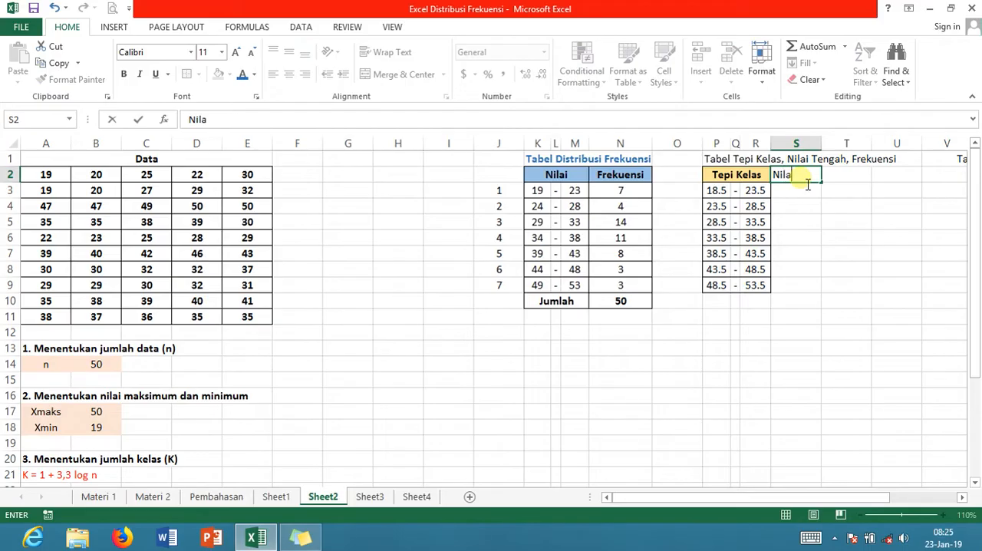
type("i Tengah")
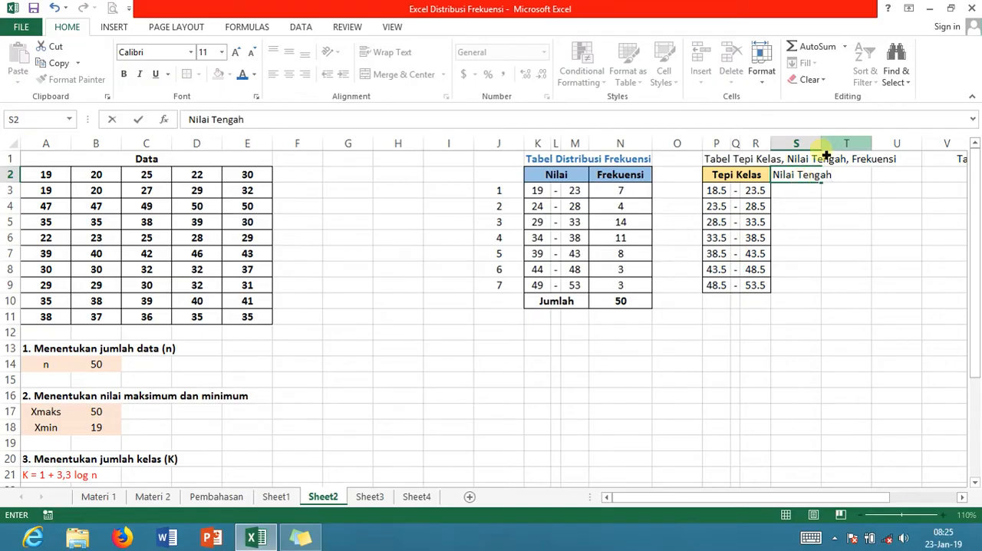
key("Return")
Widen column S to fit the Nilai Tengah header, and make the header bold and centered
left_click(813, 176)
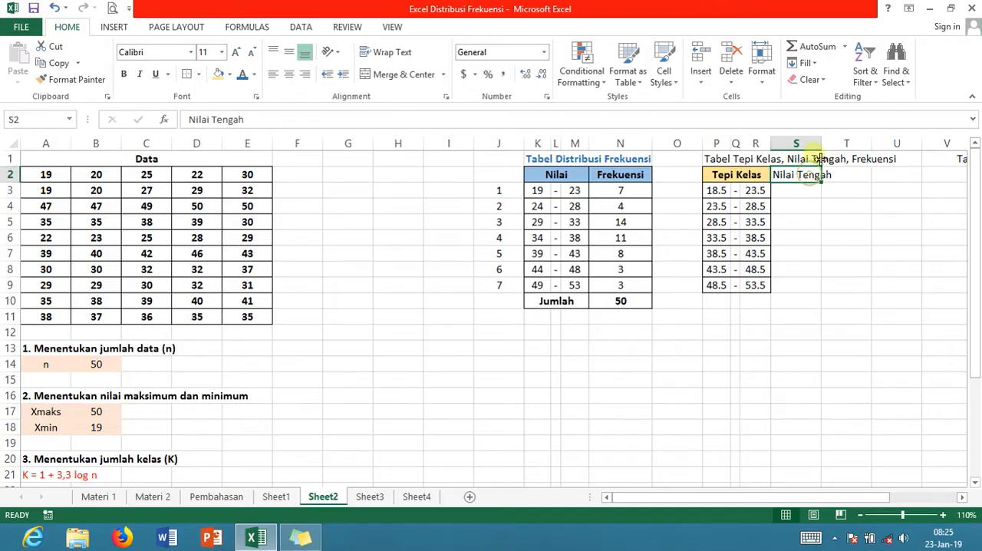
left_click_drag(821, 143, 841, 146)
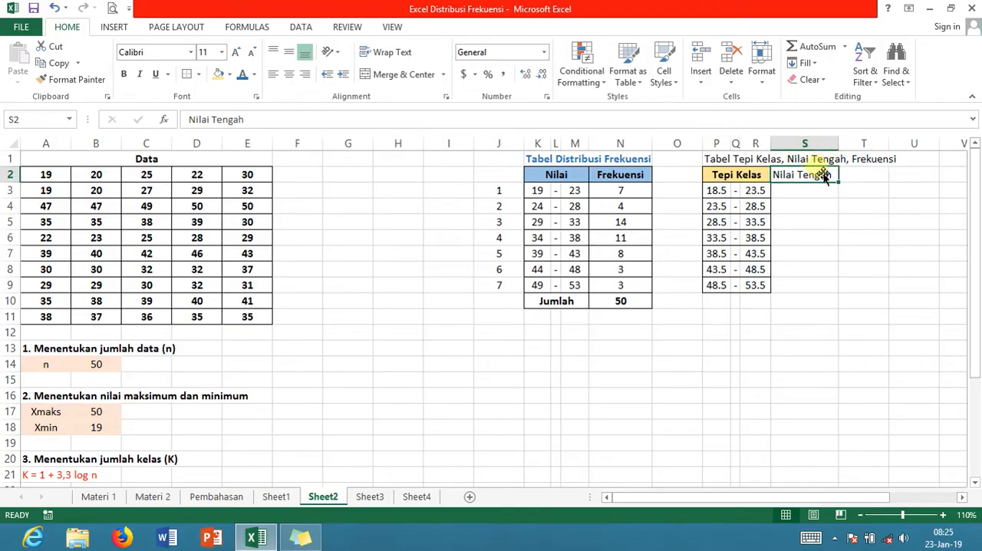
key("ctrl+b")
left_click(290, 76)
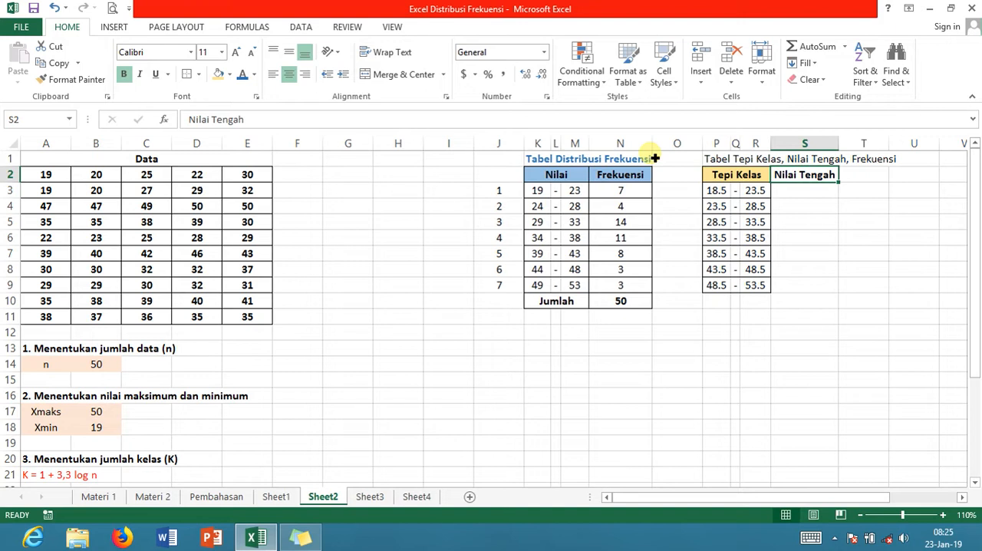
left_click(797, 192)
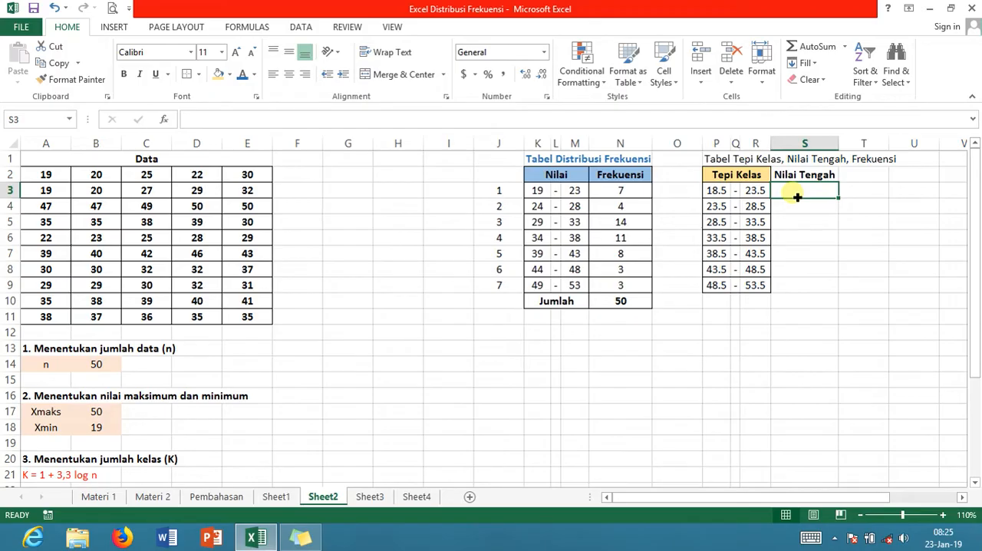
type("=")
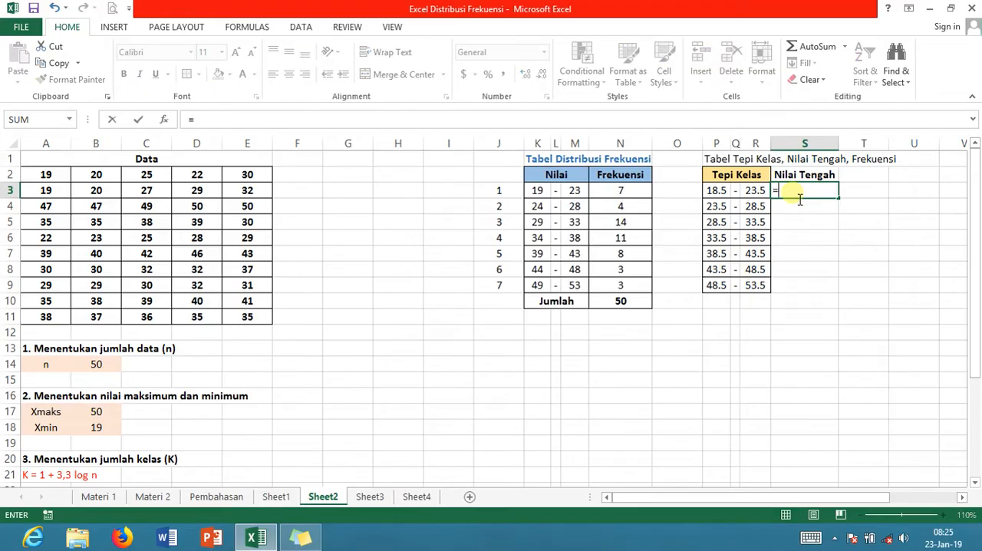
left_click(543, 196)
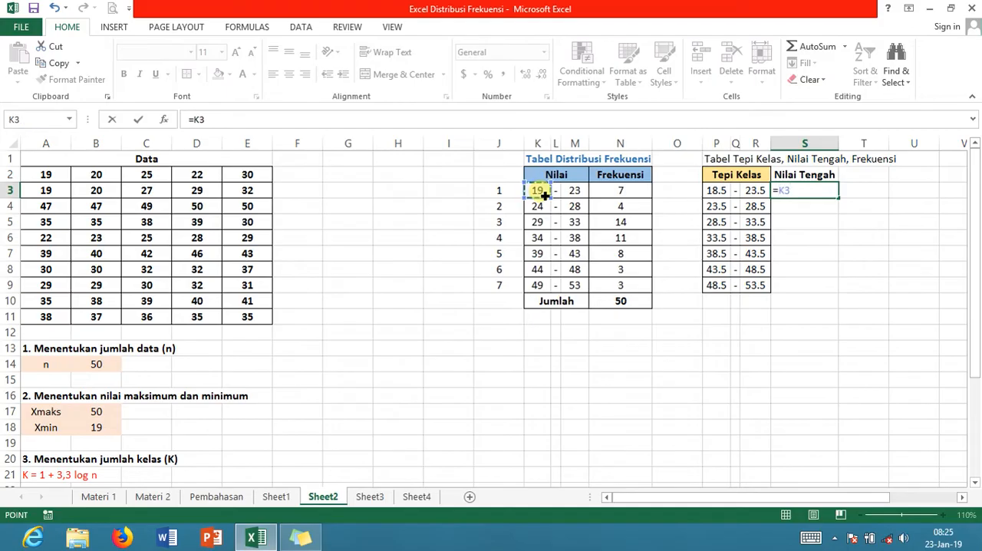
key("F9")
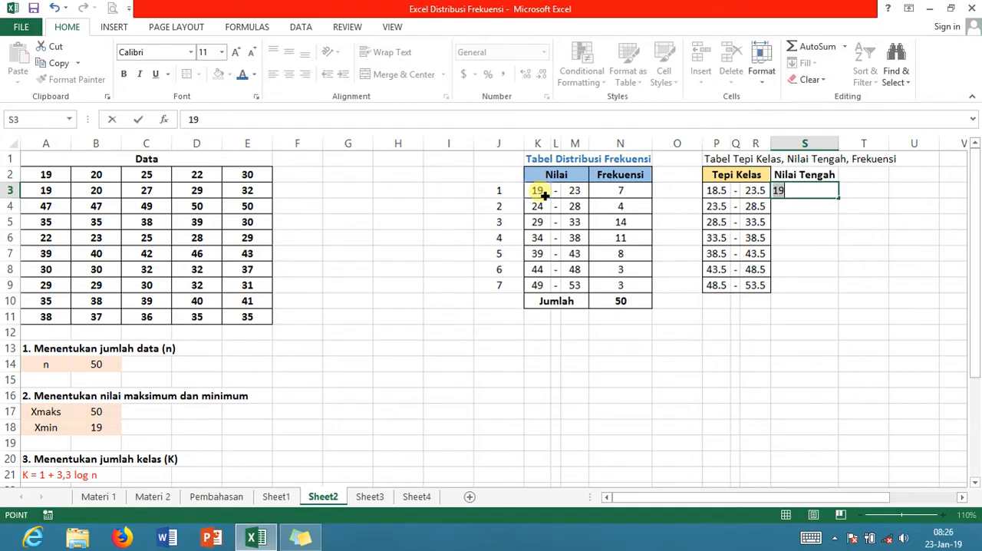
key("BackSpace")
Calculate the first class midpoint in S3 with the formula =(K3+M3)/2
type("=")
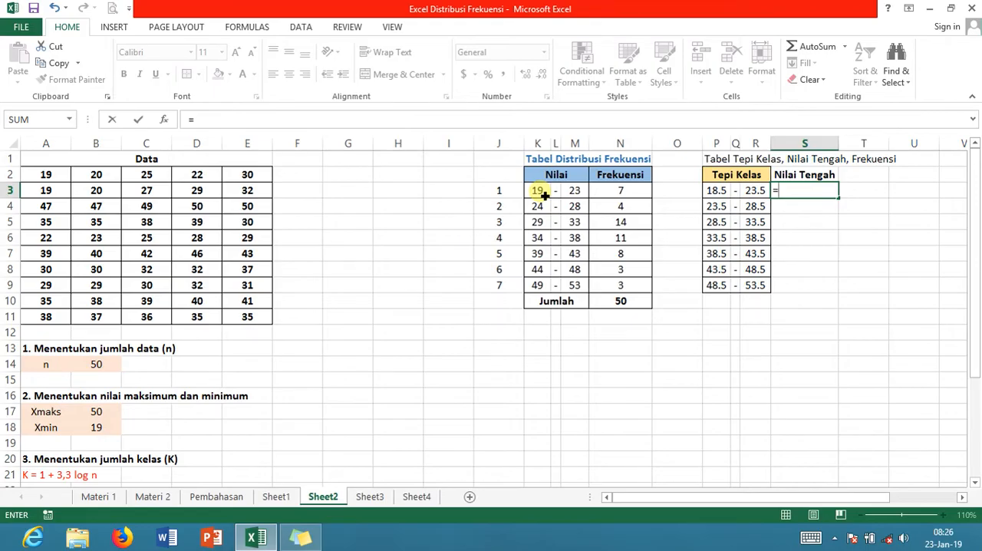
type("(")
left_click(544, 195)
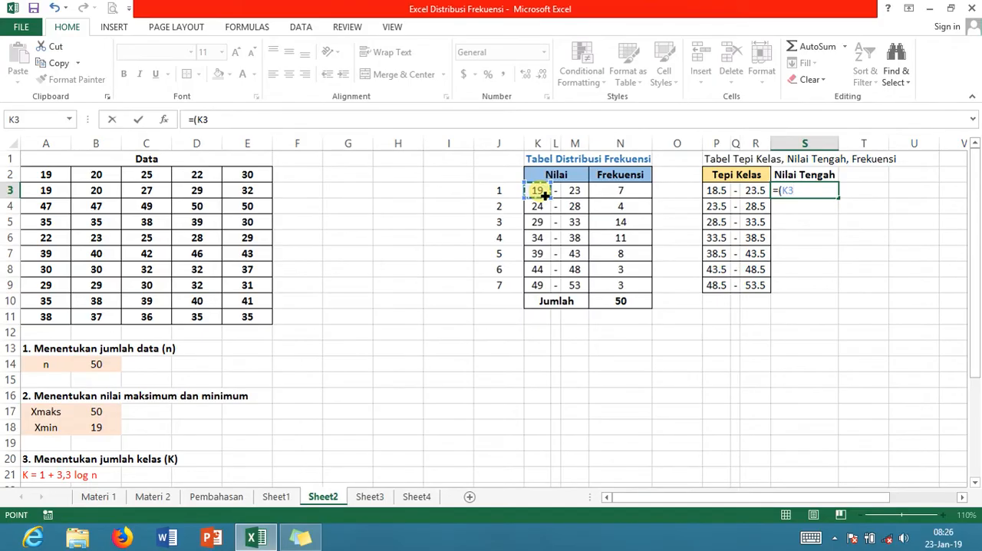
type("=")
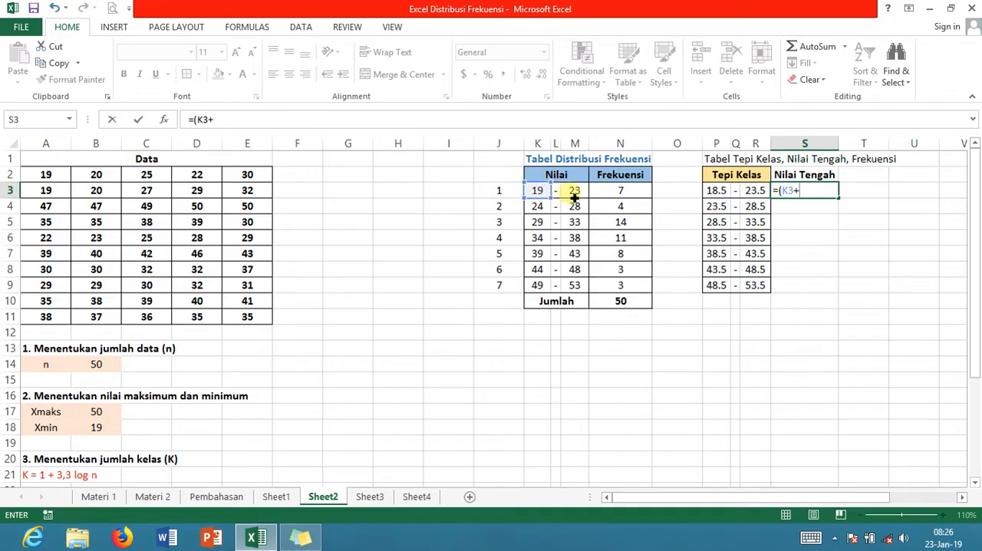
left_click(581, 196)
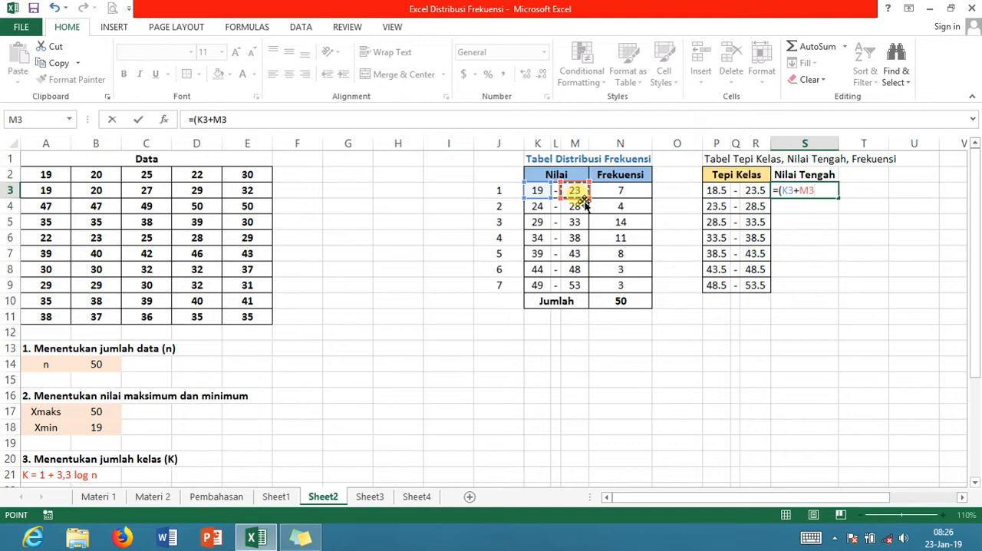
type(")/2")
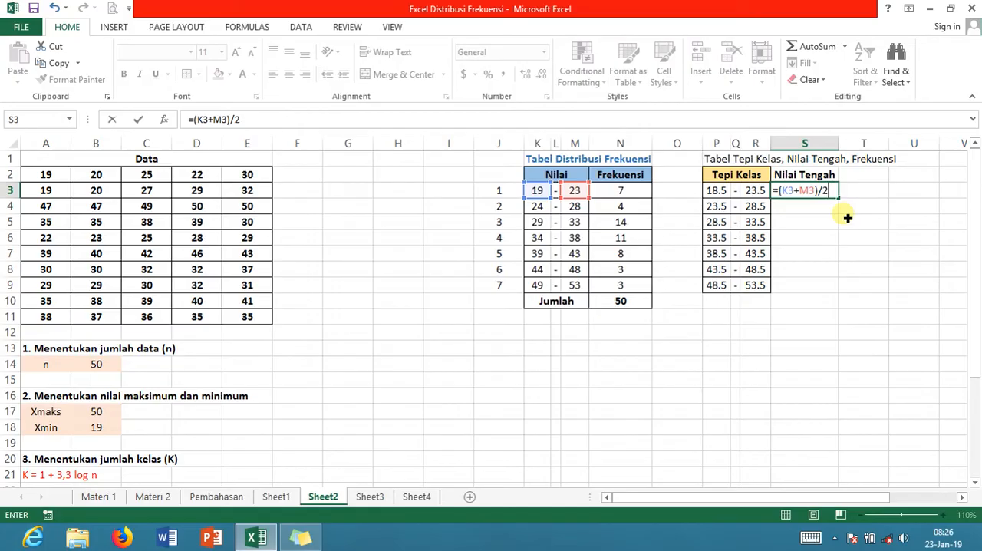
key("Return")
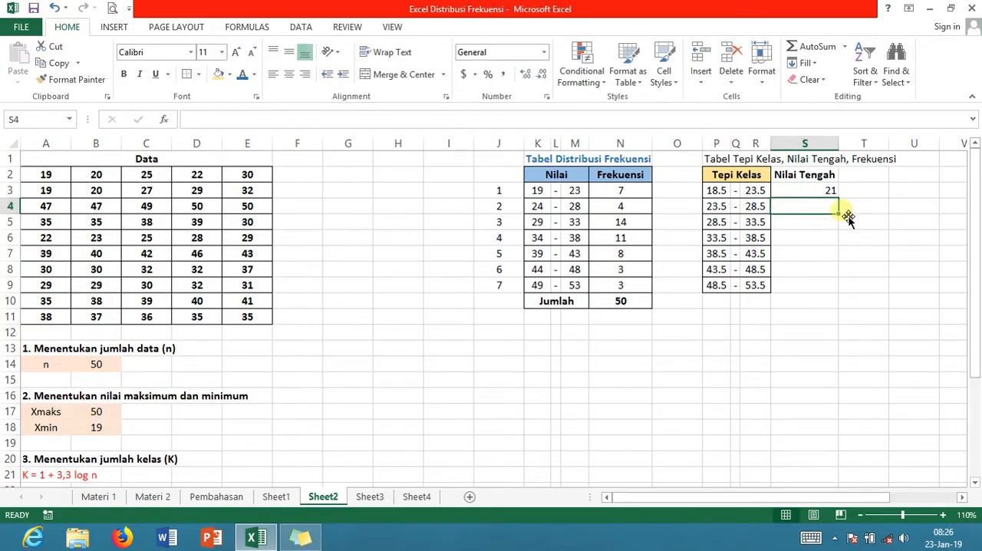
Center the midpoint in S3 and fill its formula down through S9
left_click(830, 192)
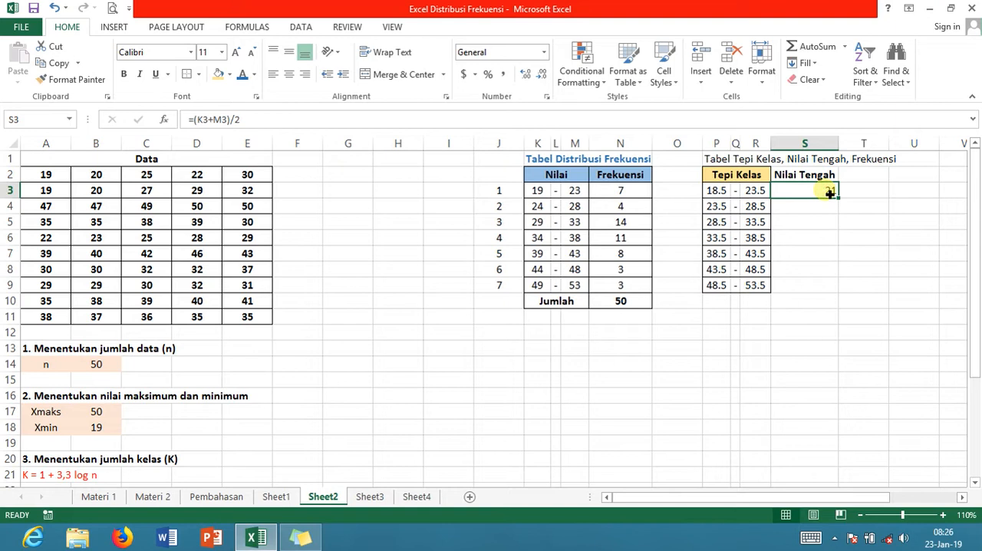
left_click(287, 74)
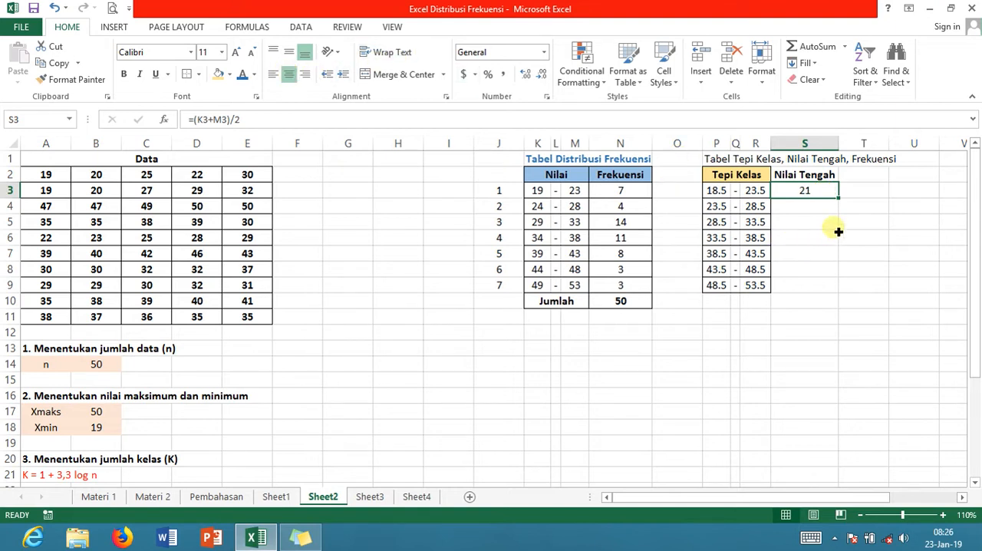
left_click_drag(843, 201, 837, 299)
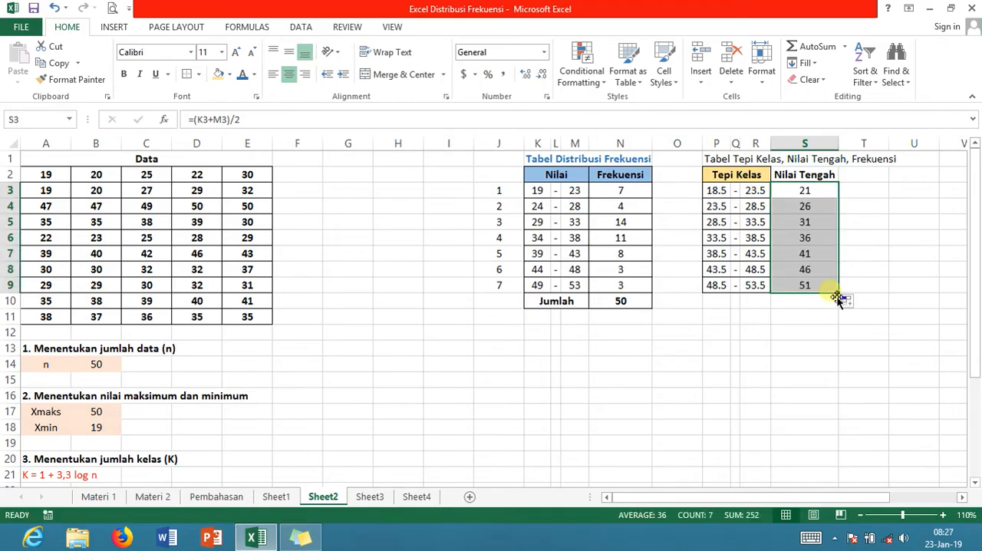
Apply all borders to the Nilai Tengah column S2:S9
left_click_drag(798, 176, 806, 285)
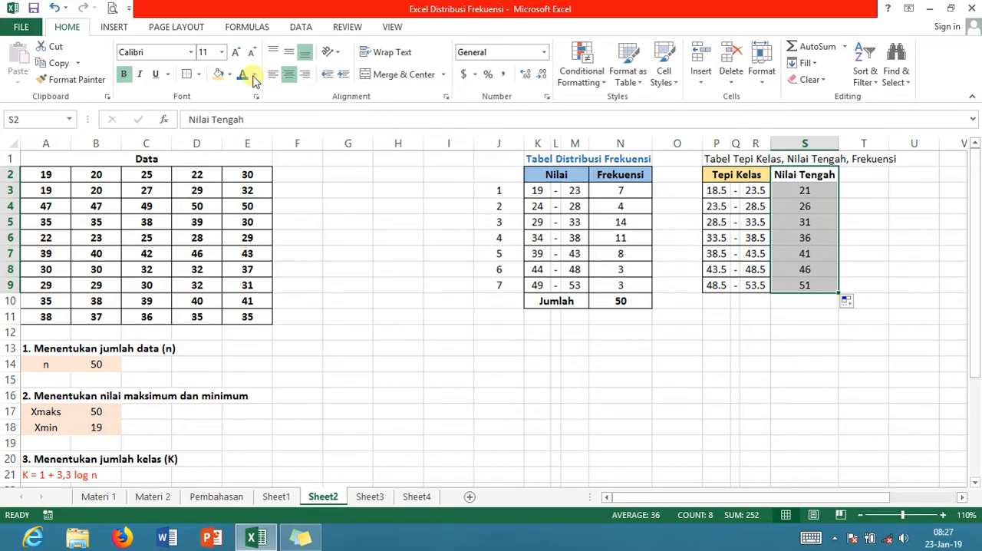
left_click(201, 74)
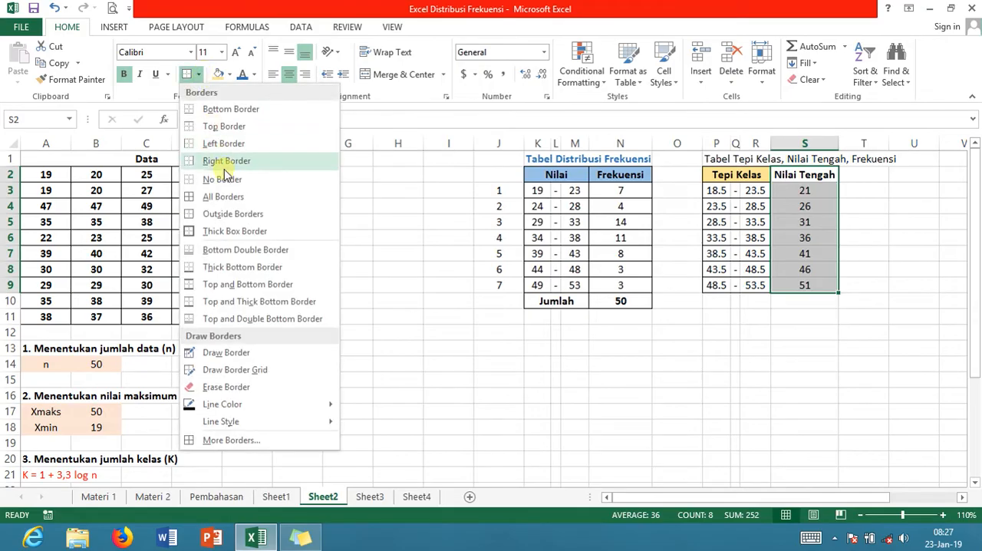
left_click(224, 197)
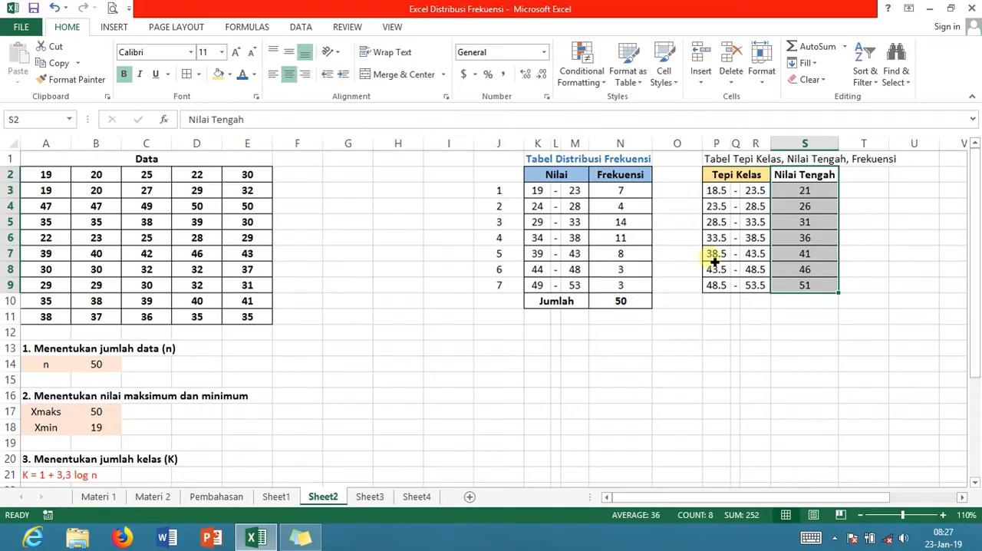
Fill the Nilai Tengah header in S2 with the Tepi Kelas header's light gold, and enter the header Frekuensi in T2
left_click(804, 179)
left_click(219, 74)
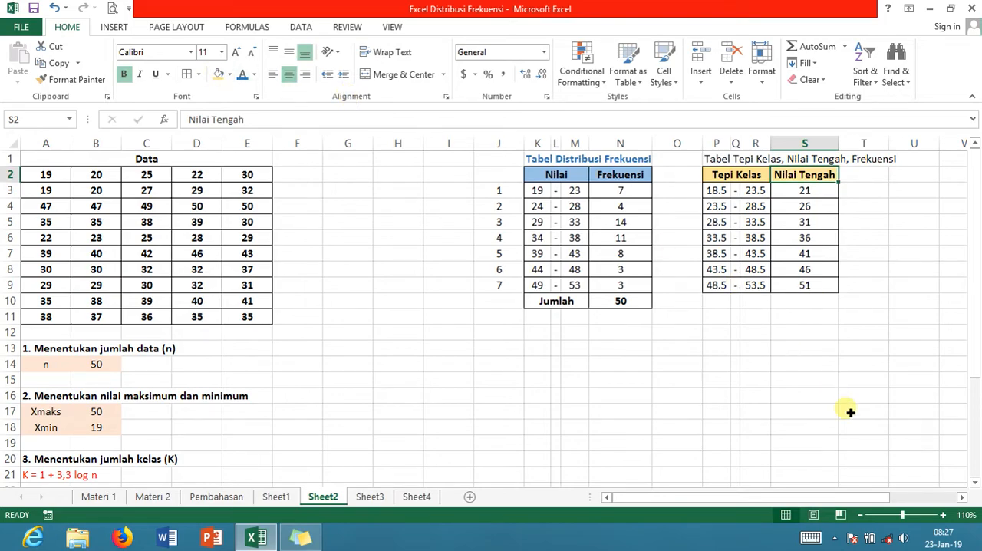
left_click(873, 178)
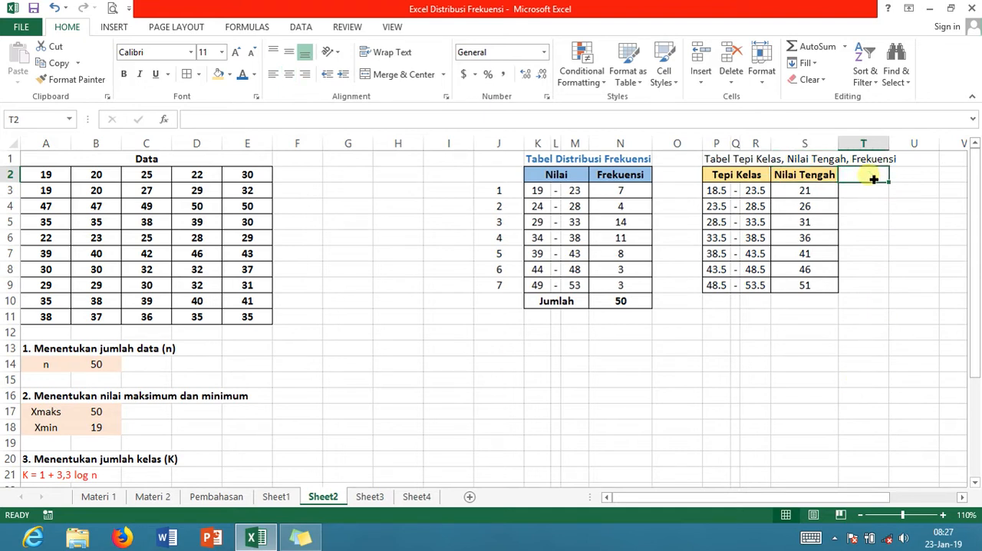
type("Frek")
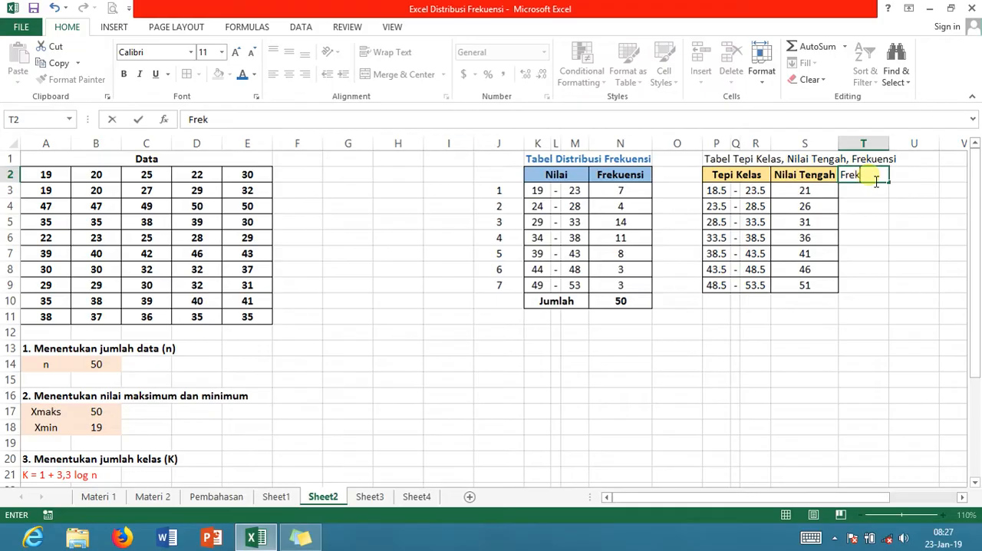
type("uensi")
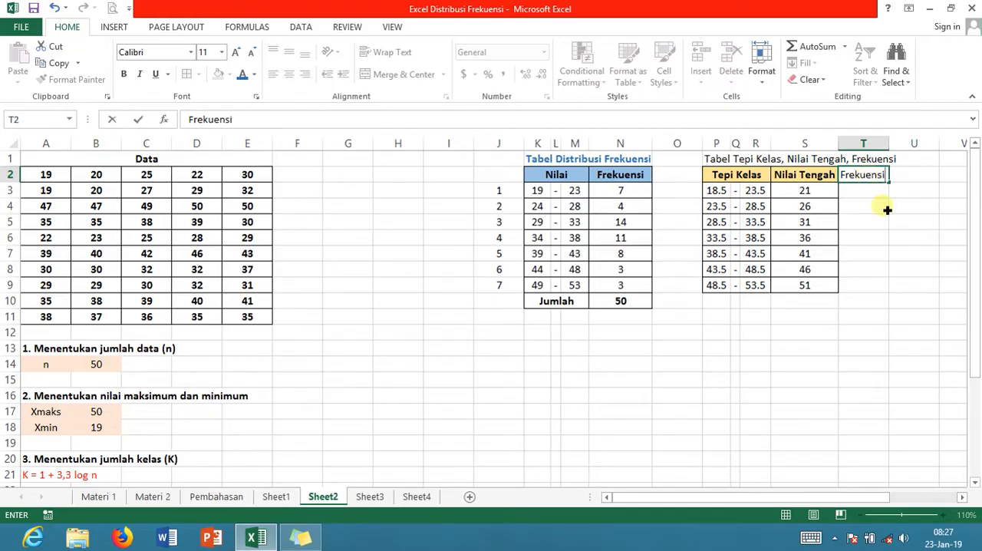
key("Return")
Make the Frekuensi header in T2 bold and centered, and widen column T slightly to fit it
key("Up")
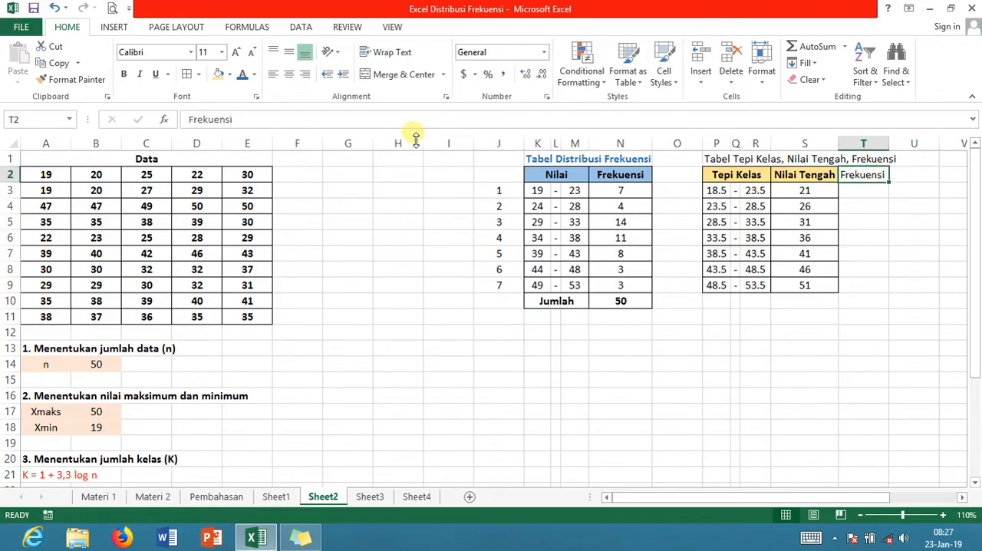
key("ctrl+b")
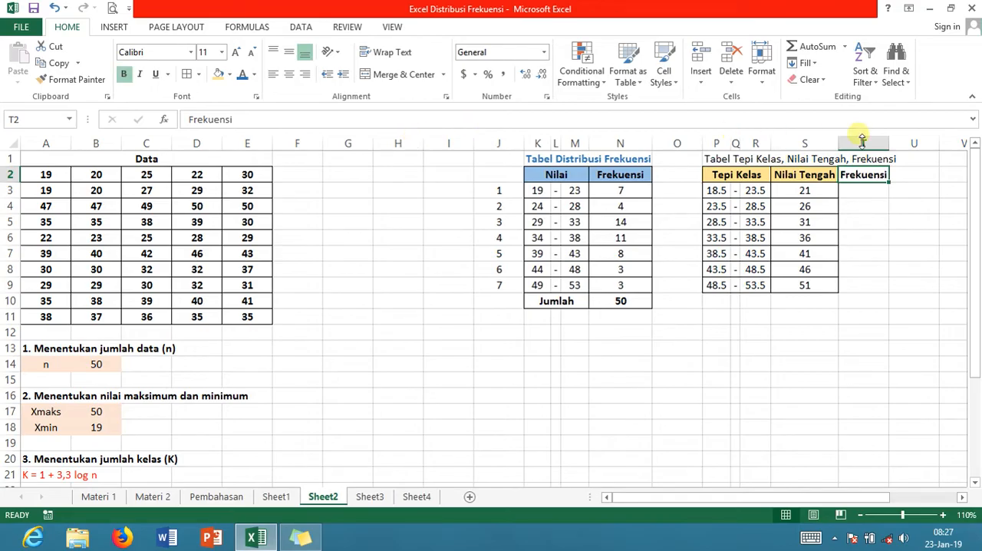
left_click(294, 80)
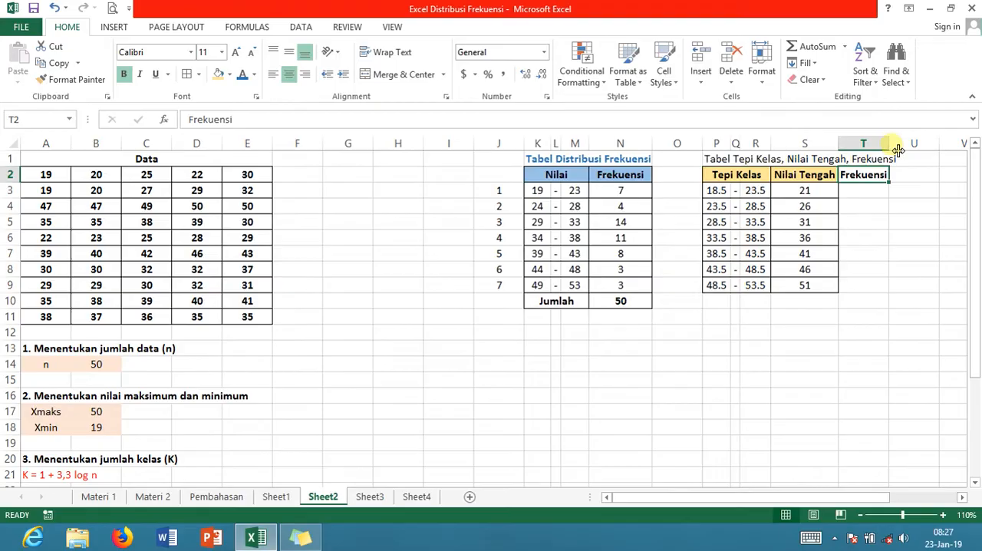
left_click_drag(890, 148, 900, 151)
Link T3 to the first class frequency with =N3, center it, and fill the formula down through T9
left_click(880, 192)
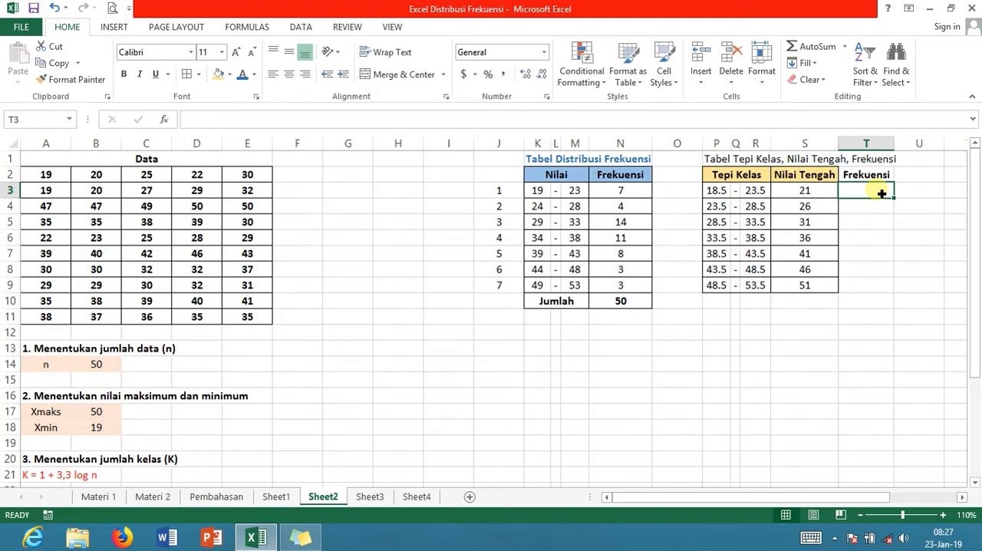
type("=")
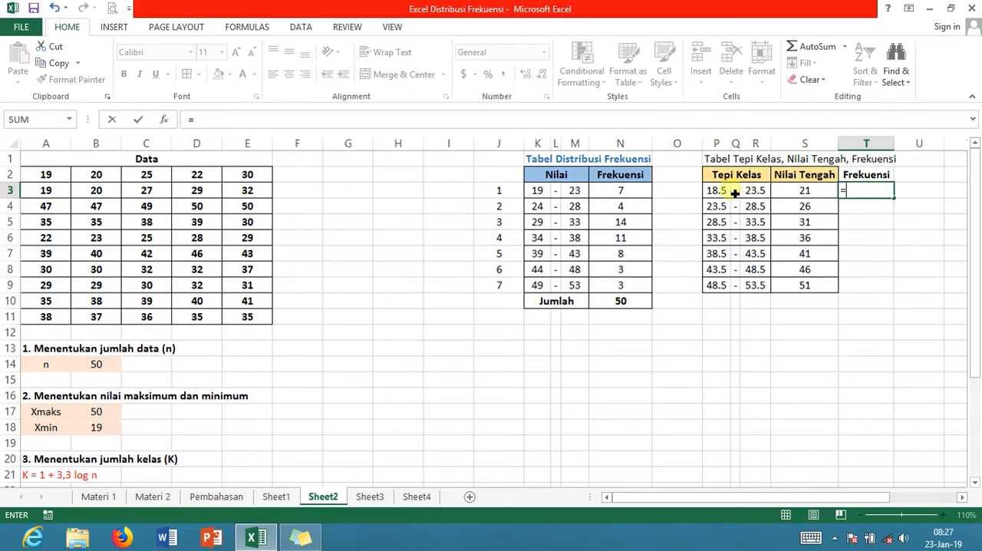
left_click(637, 193)
key("Return")
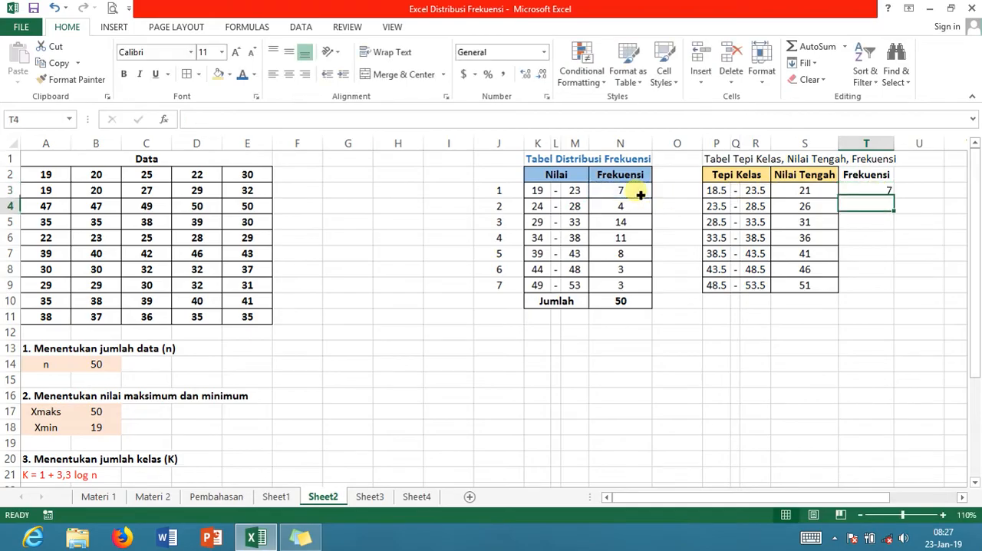
left_click(886, 191)
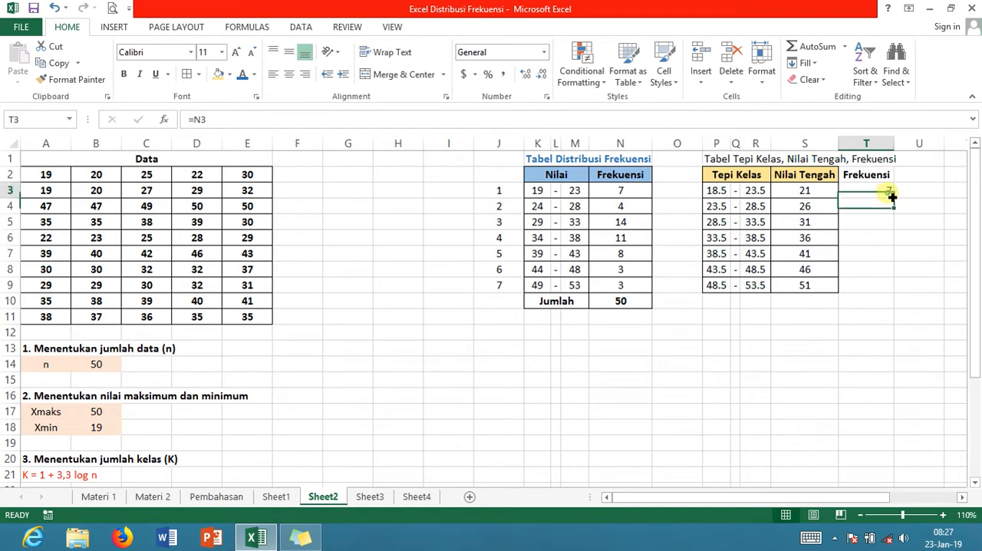
left_click(288, 75)
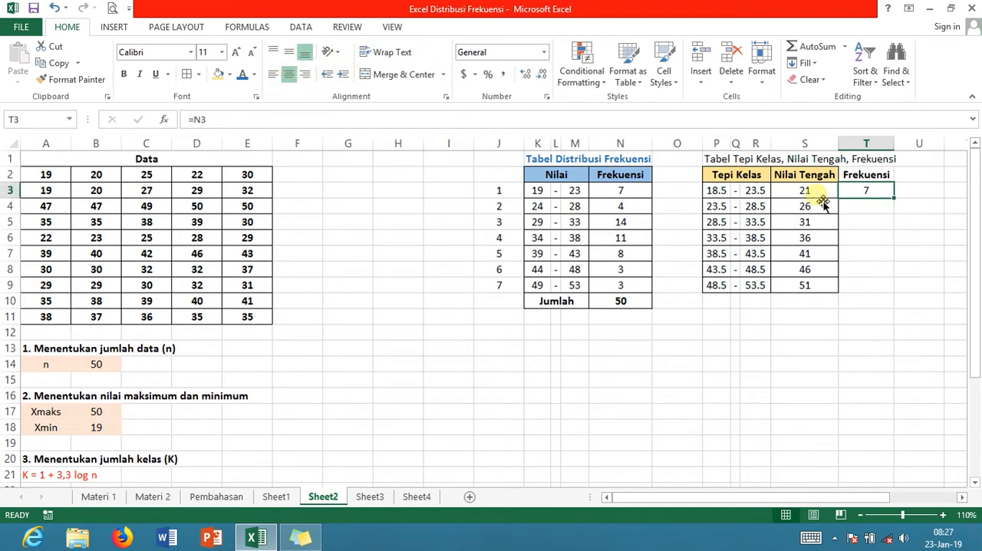
left_click_drag(898, 202, 892, 301)
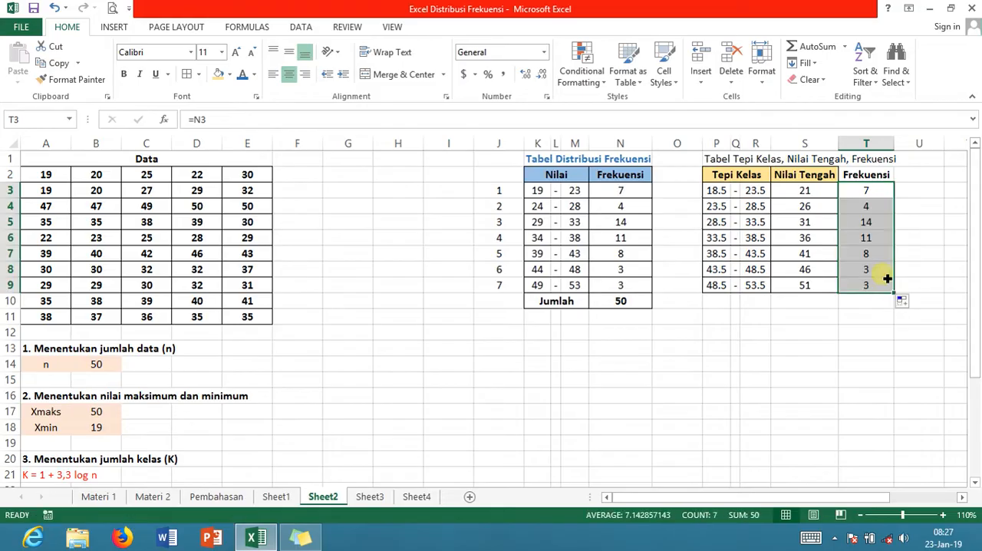
Fill the Frekuensi header in T2 with light gold and apply all borders to T2:T9
left_click(865, 175)
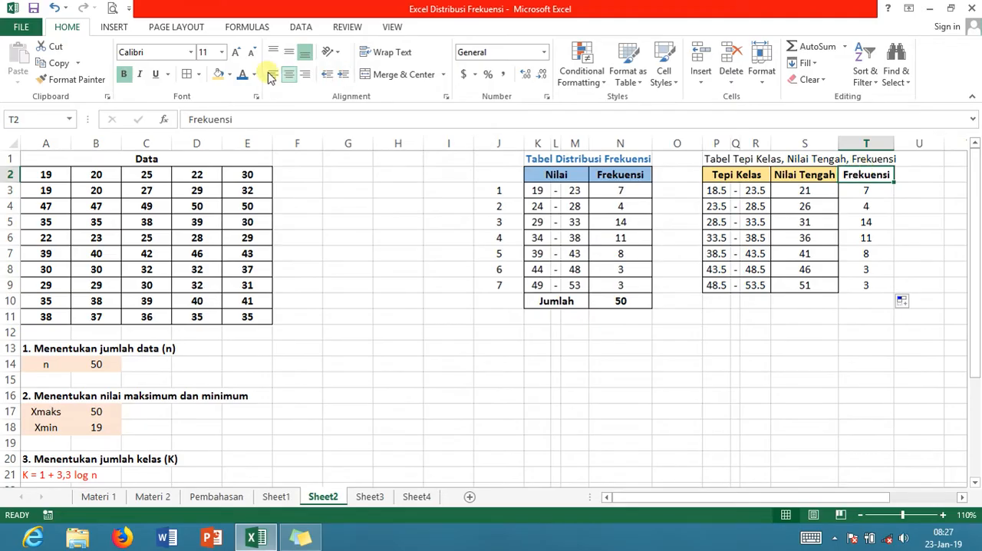
left_click(219, 74)
left_click_drag(880, 177, 872, 286)
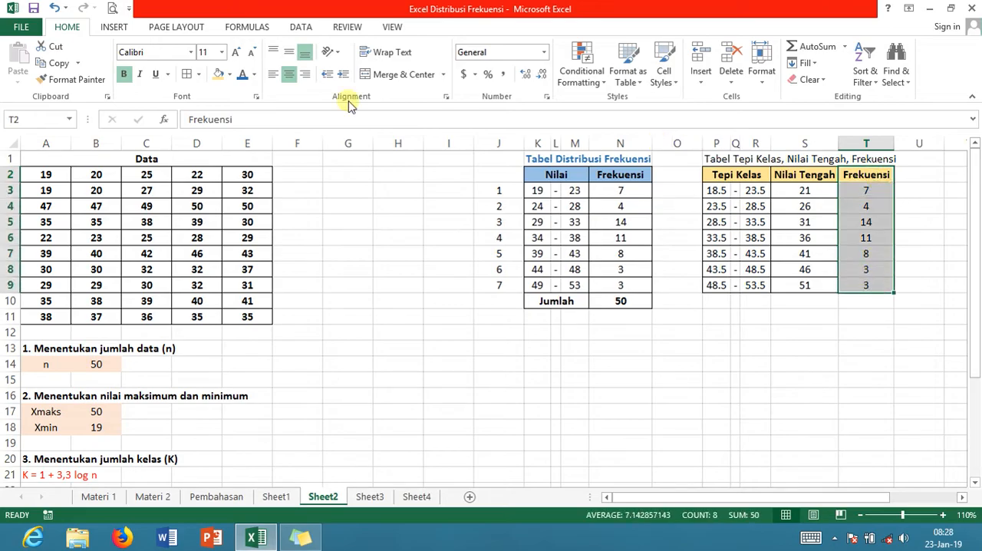
left_click(187, 75)
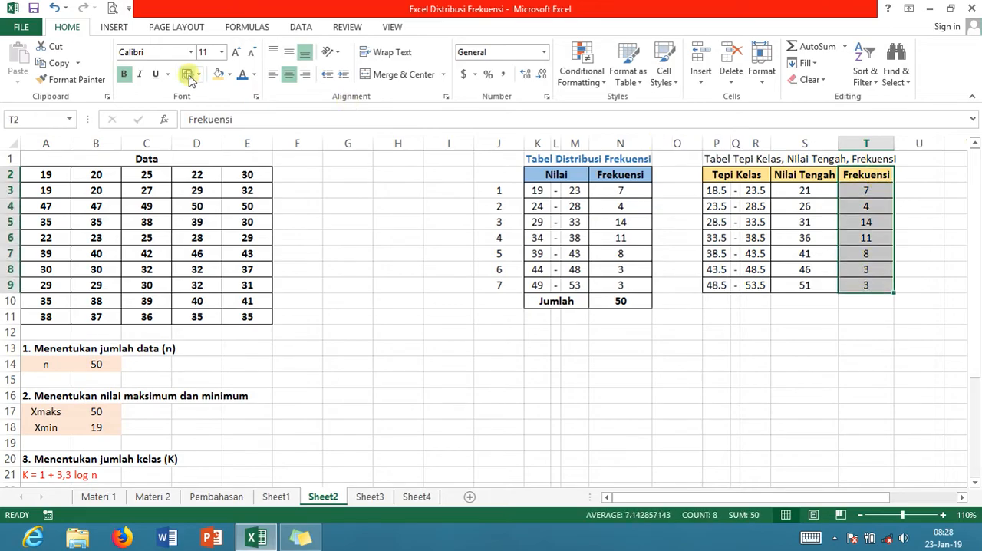
left_click(691, 337)
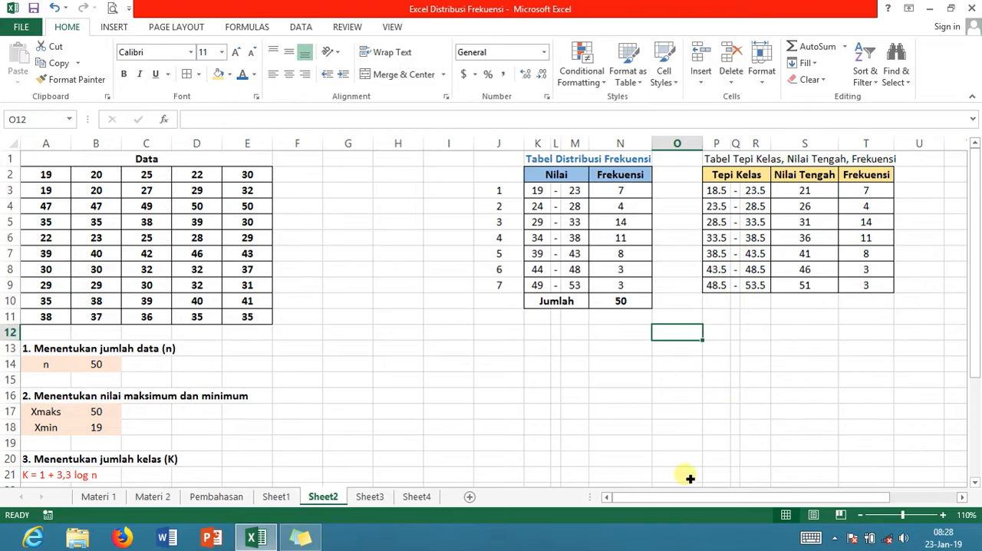
Enter the header Nilai in V2 under Tabel Kumatif <, and merge and center it across V2:W2
left_click_drag(678, 502, 745, 498)
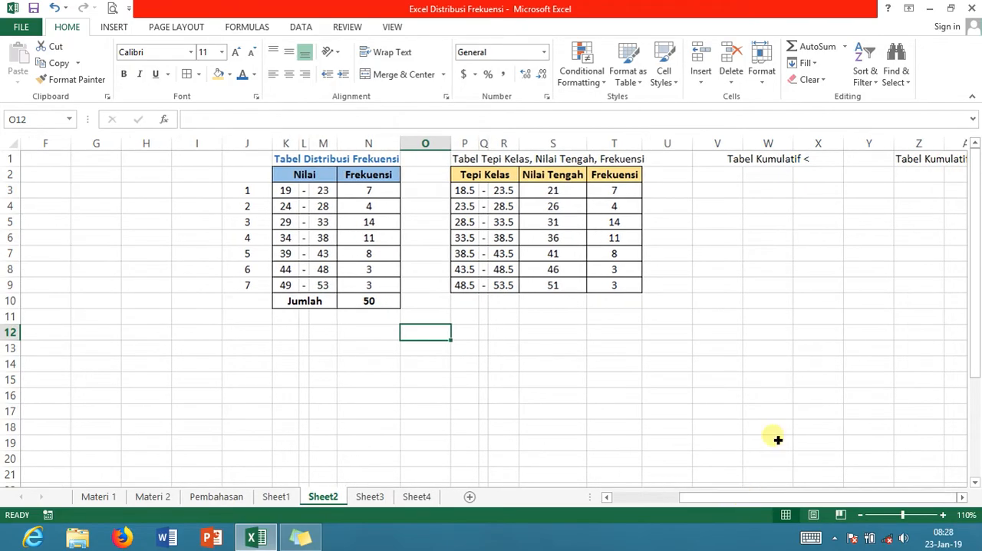
left_click(729, 179)
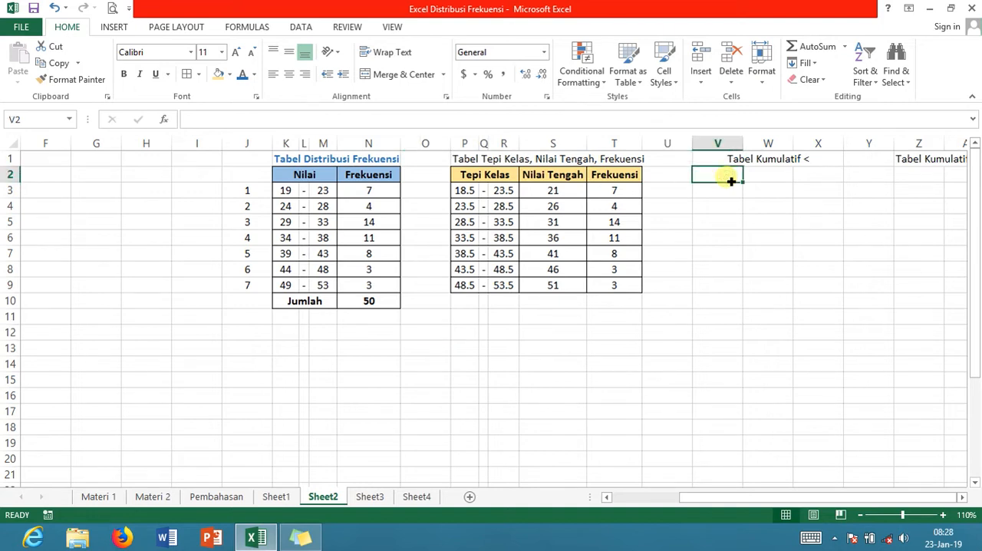
type("Nilai")
key("Return")
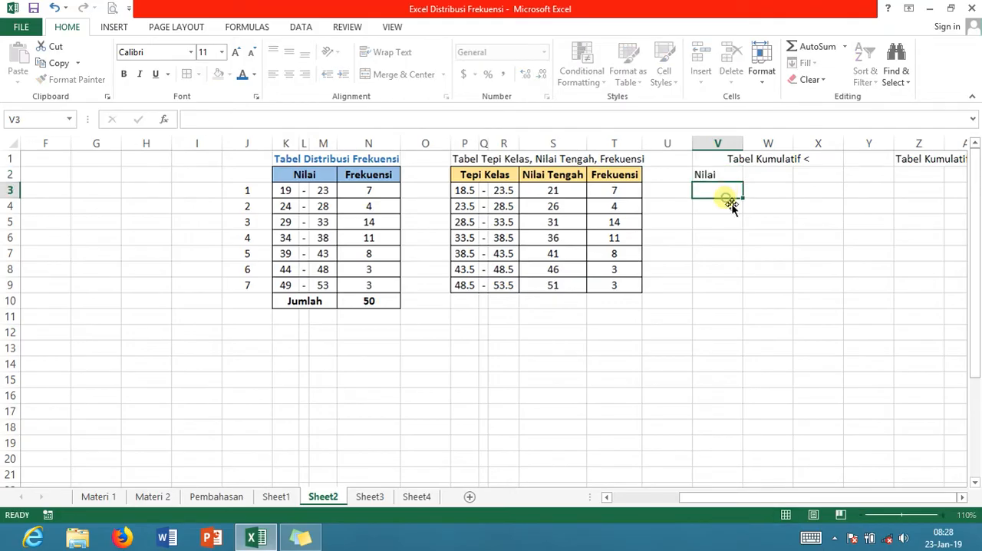
left_click(723, 179)
left_click_drag(724, 178, 766, 179)
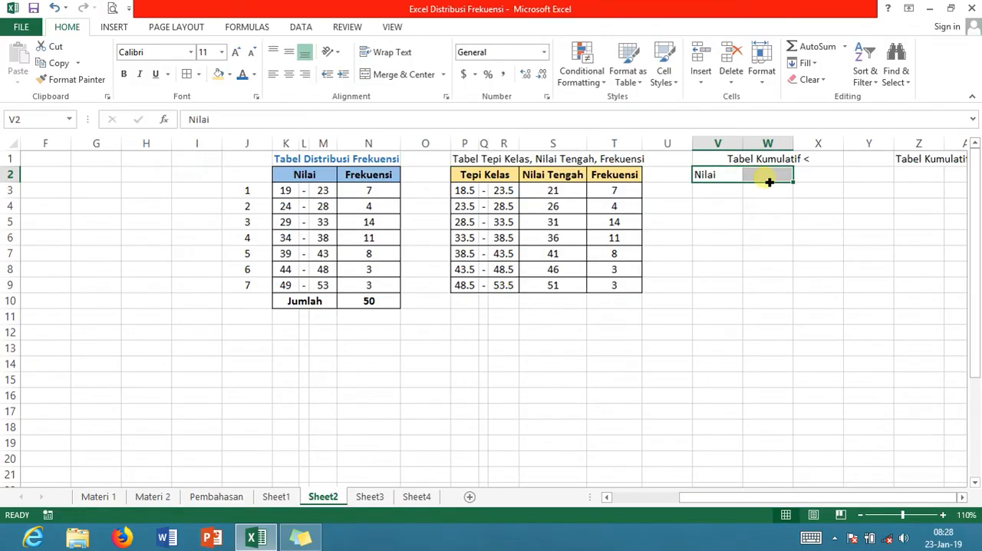
left_click(412, 81)
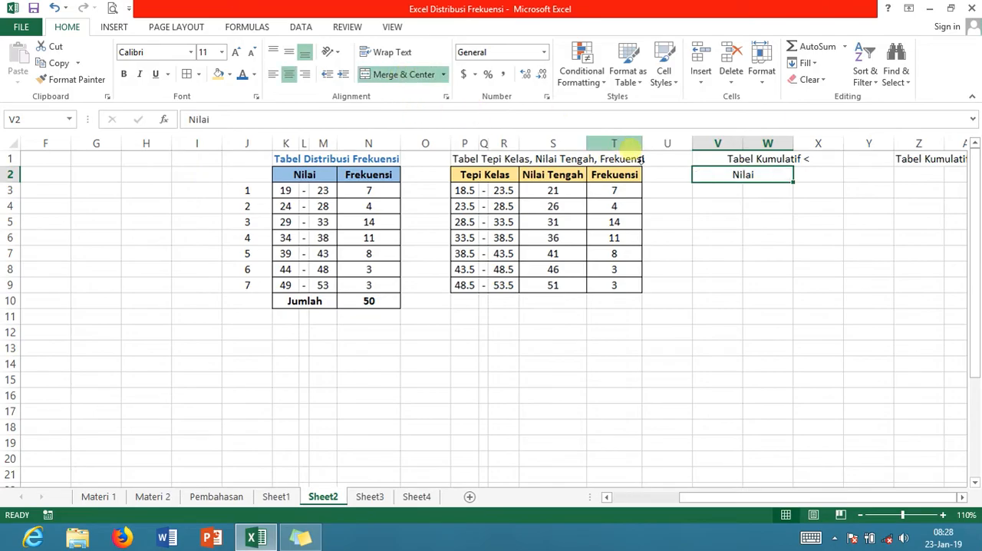
Narrow columns V and W under the merged Nilai header, making V just wide enough for a symbol
left_click_drag(746, 144, 714, 145)
left_click_drag(793, 144, 712, 147)
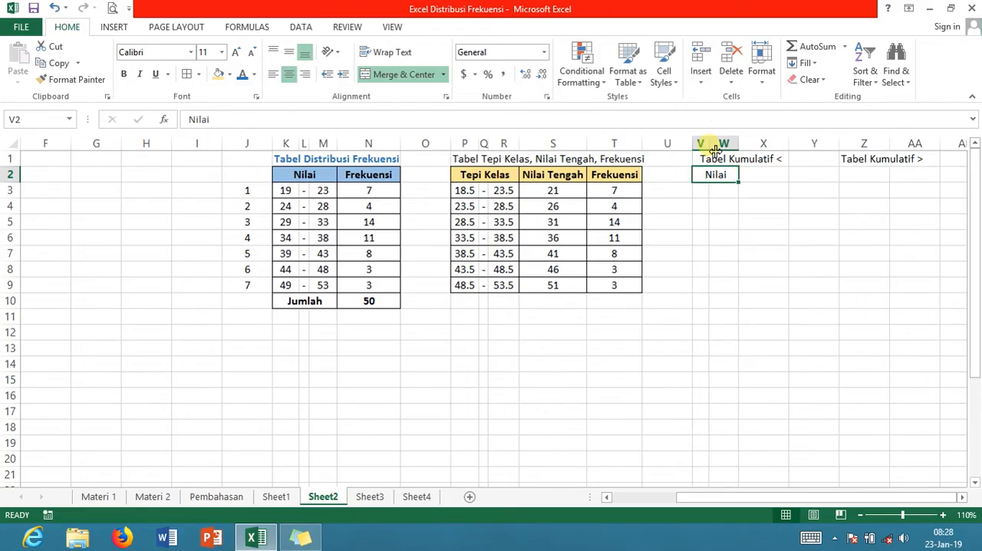
left_click(723, 269)
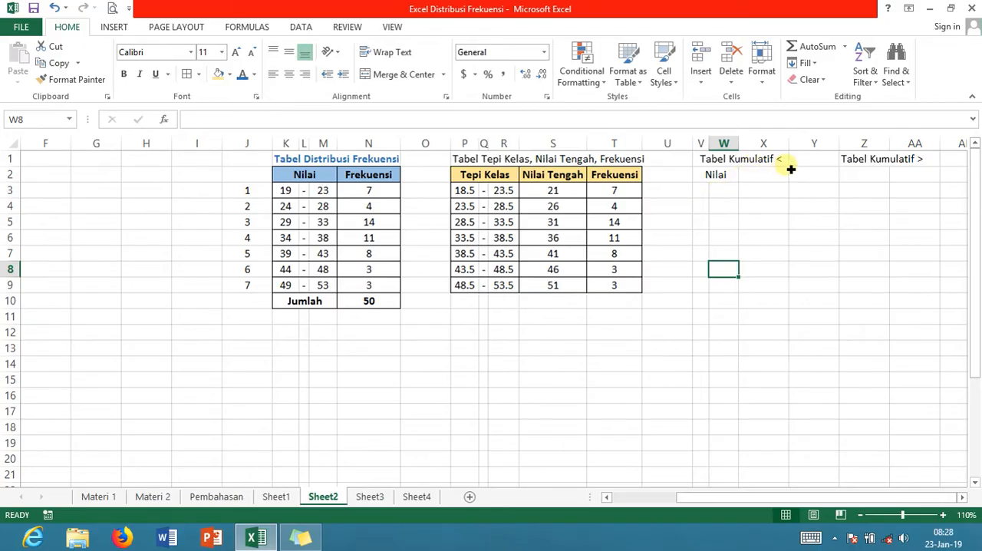
Link W3 to the first upper class boundary with =R3, center it, and fill the formula down through W9
left_click(721, 193)
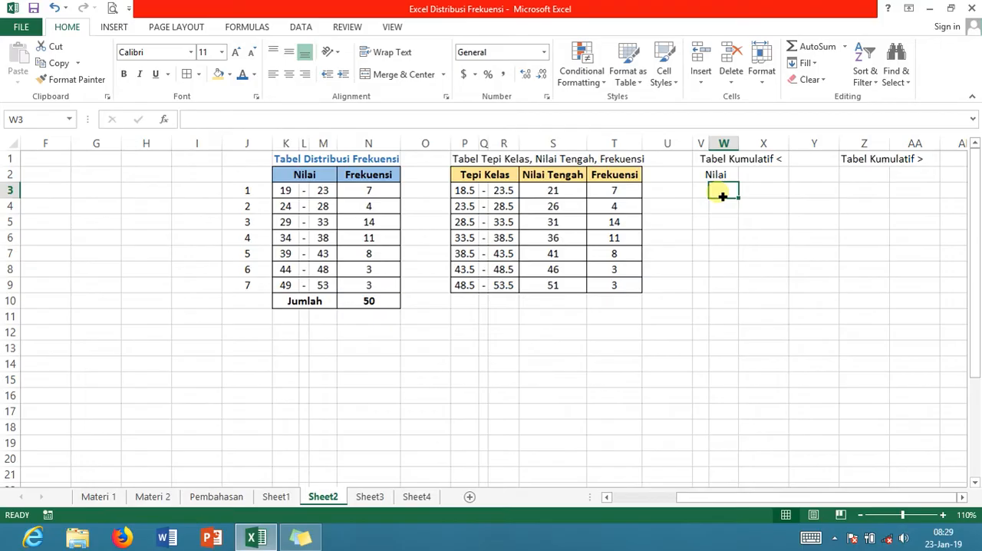
type("=")
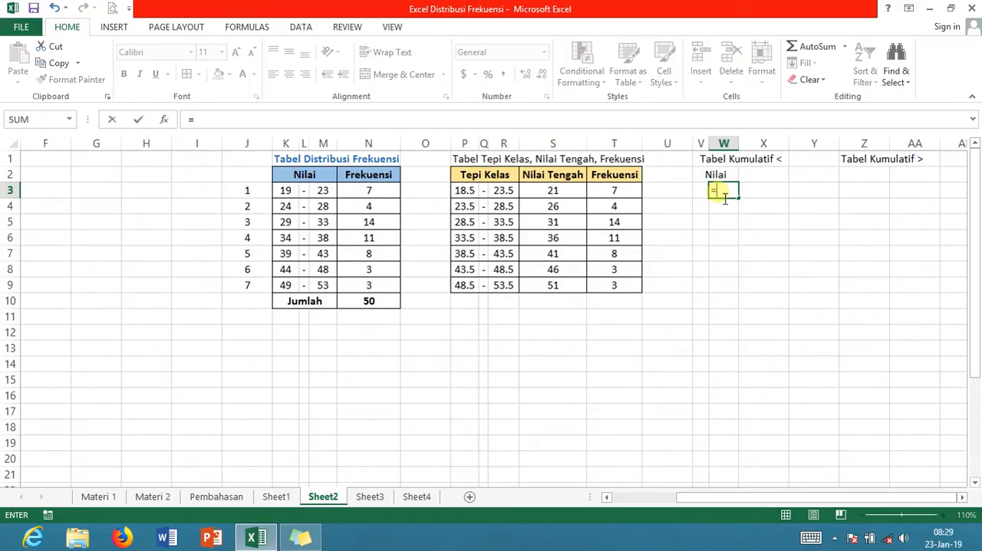
left_click(512, 193)
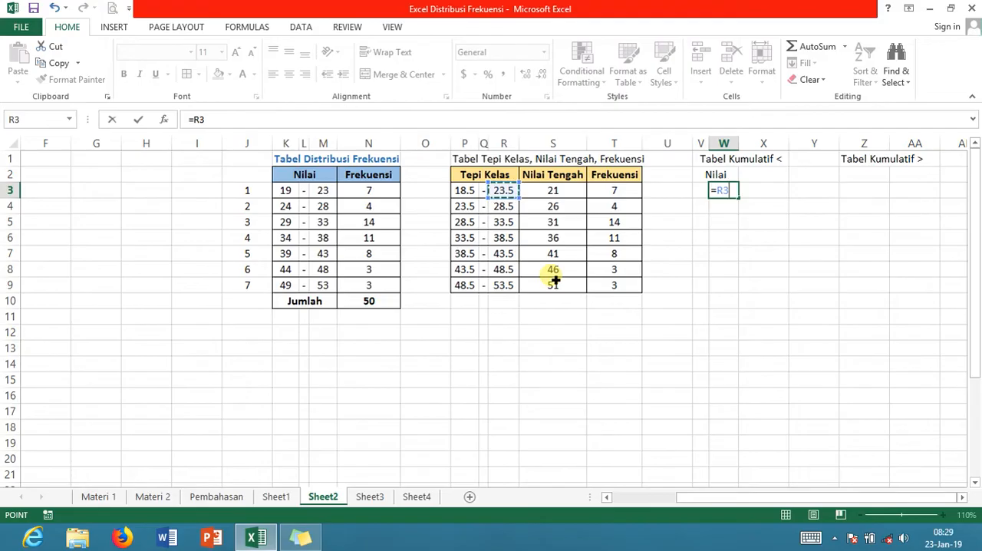
key("Return")
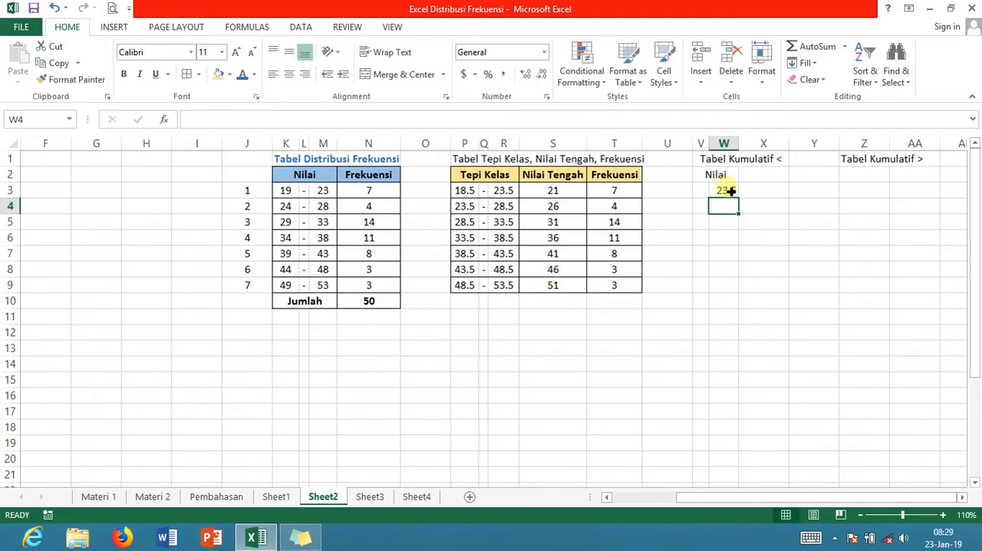
left_click(727, 191)
left_click(292, 76)
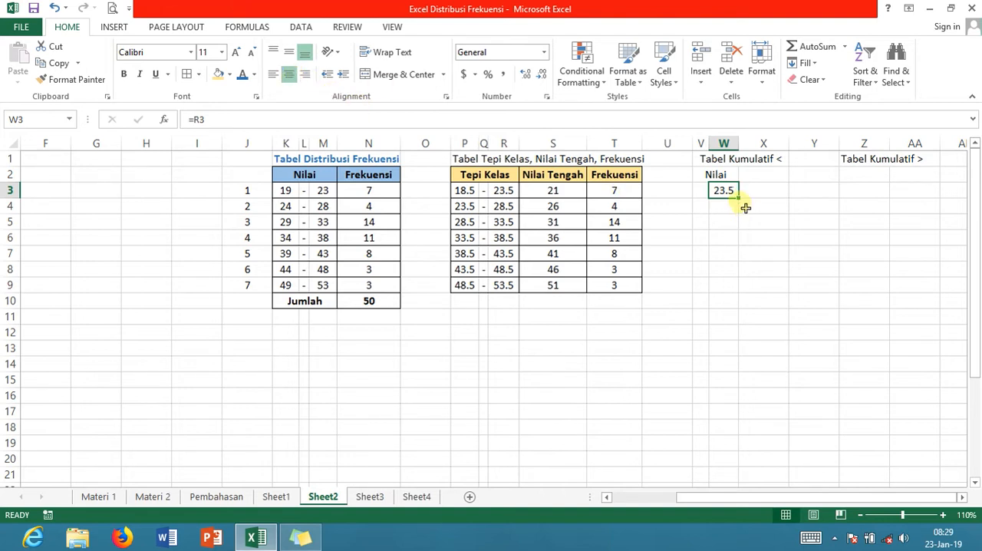
left_click_drag(740, 198, 735, 292)
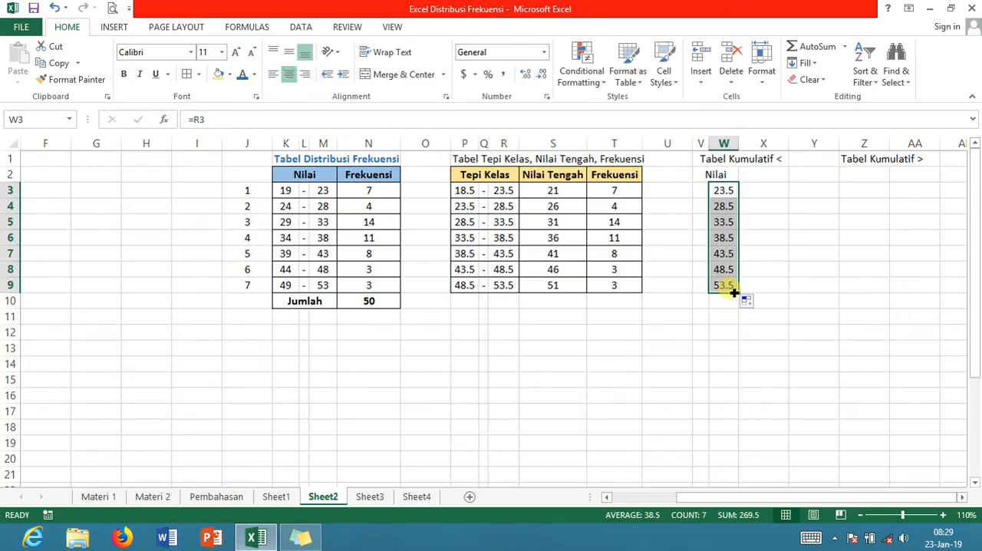
Enter the < symbol in V3 beside the first boundary value and center it
left_click(701, 192)
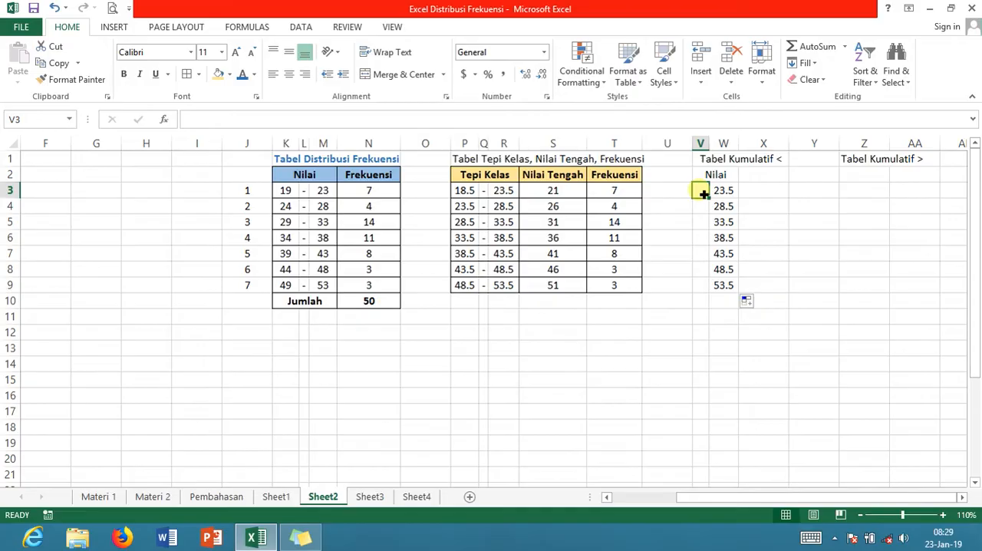
type("<")
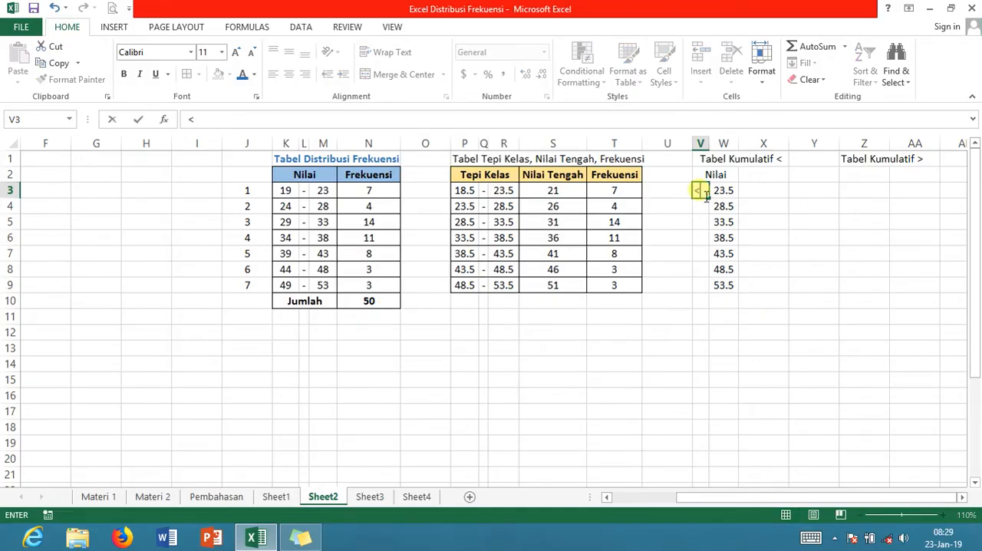
left_click(699, 193)
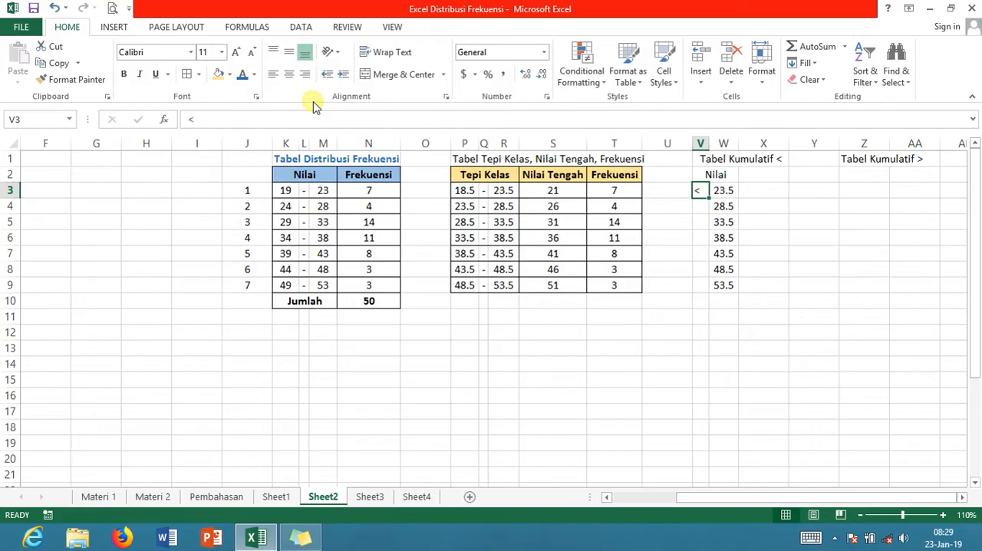
left_click(289, 77)
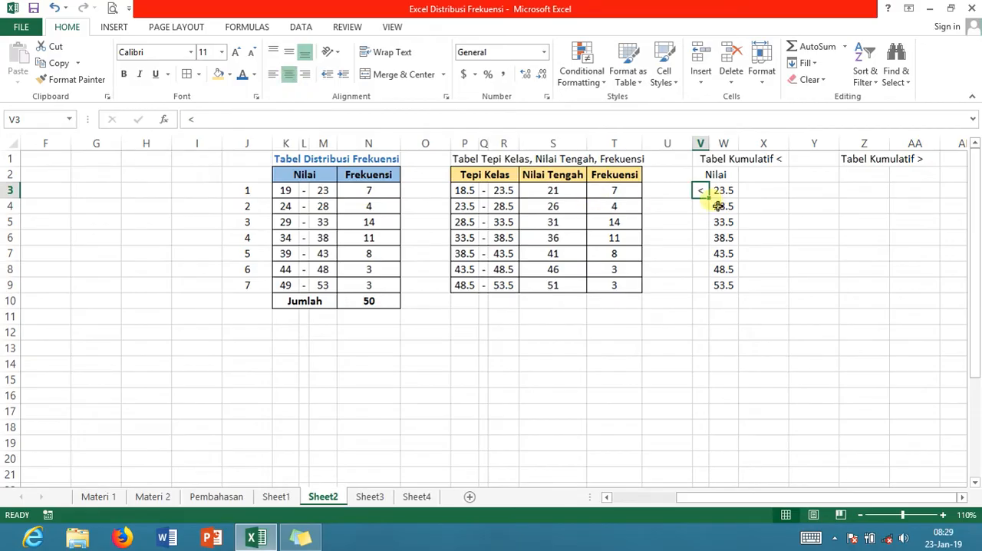
Fill the < symbol down through V9 and put an outside border around V2:W9
left_click_drag(713, 202, 713, 292)
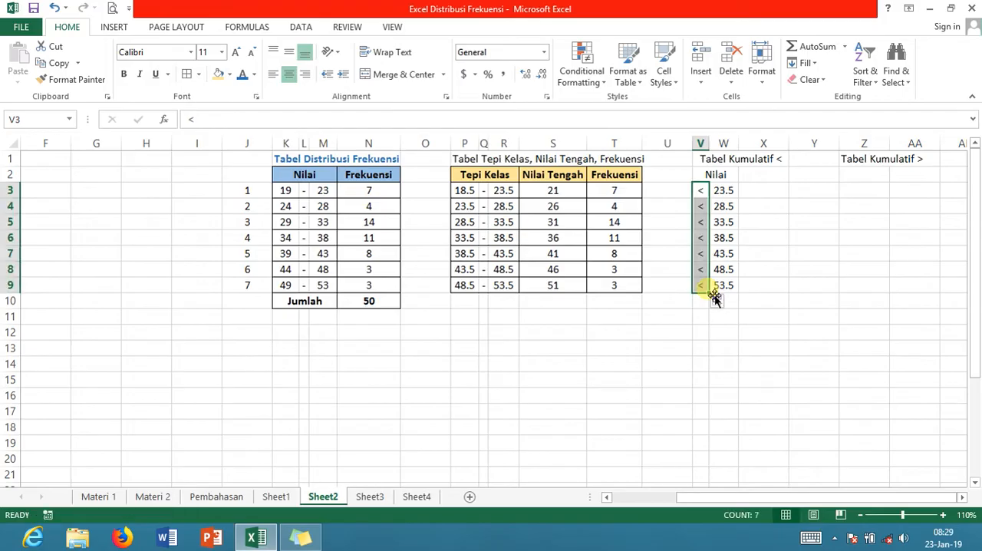
left_click_drag(713, 174, 715, 282)
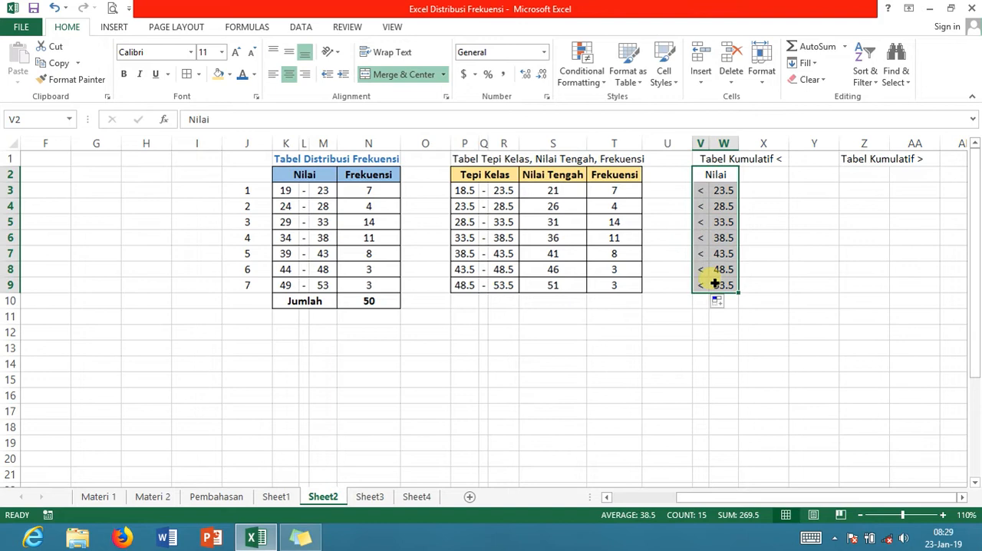
left_click(199, 73)
left_click(218, 200)
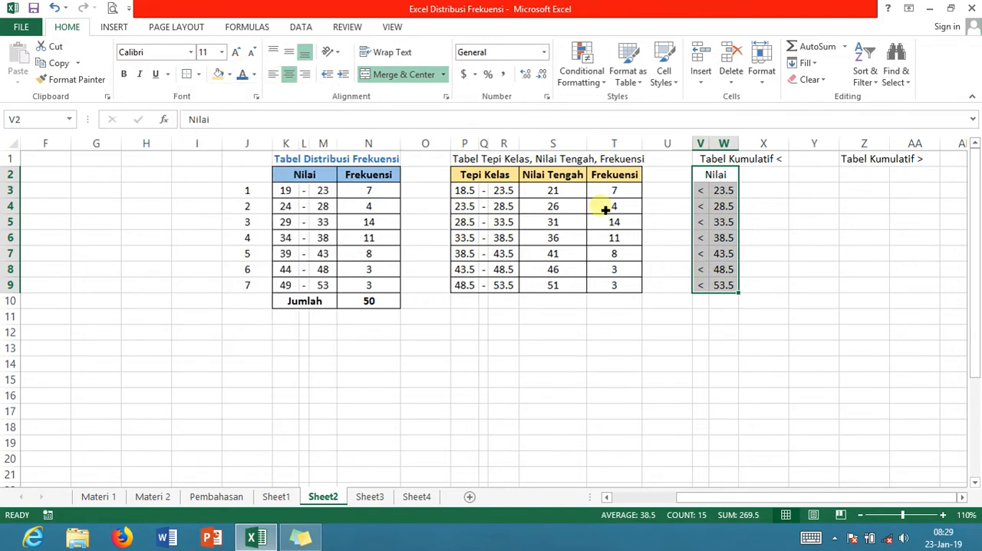
Apply outside borders to V3:W3, V5:W5, V7:W7 and V9:W9 so rows are separated without a line between symbol and value
left_click(701, 207)
left_click_drag(701, 193, 728, 193)
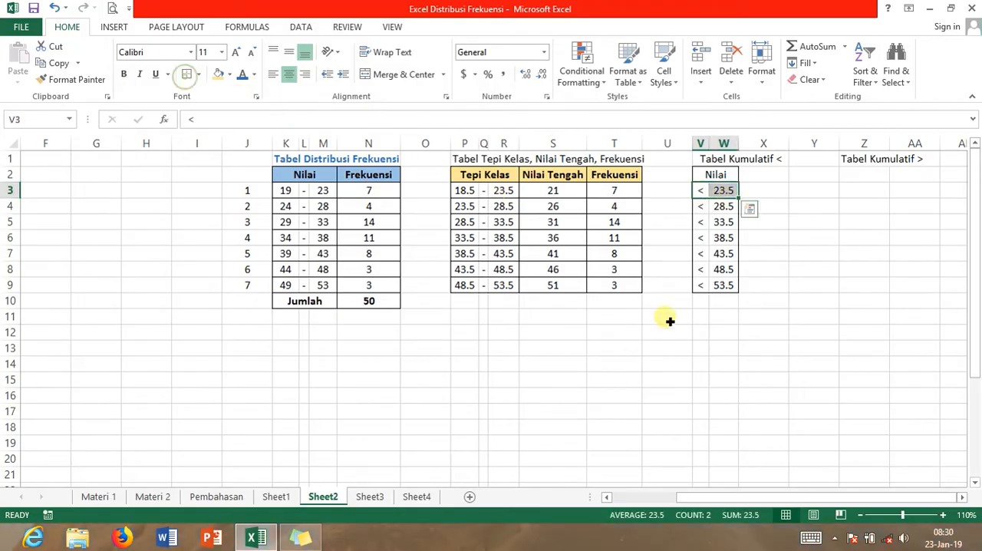
left_click(702, 222)
left_click_drag(707, 223, 736, 224)
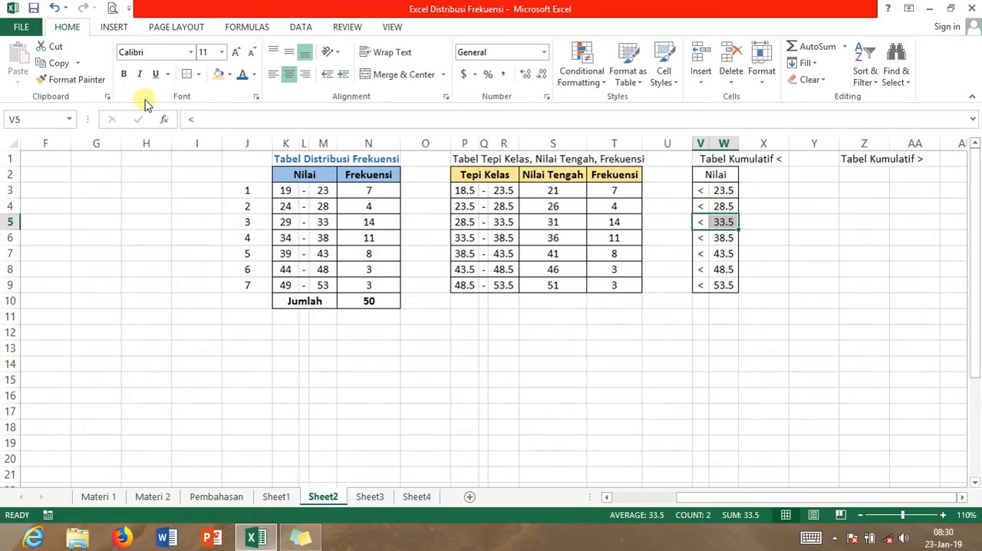
key("ctrl+v")
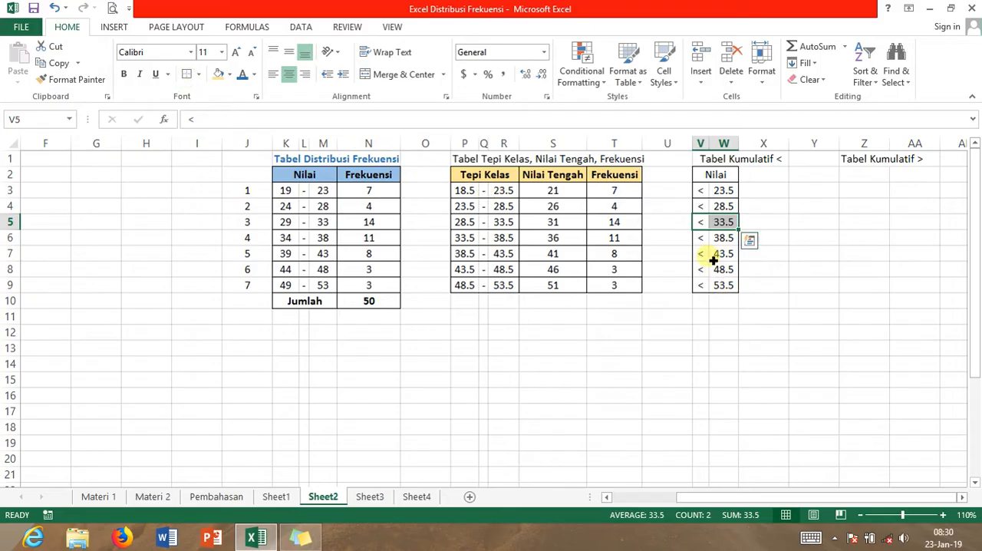
left_click_drag(704, 253, 723, 254)
key("ctrl+v")
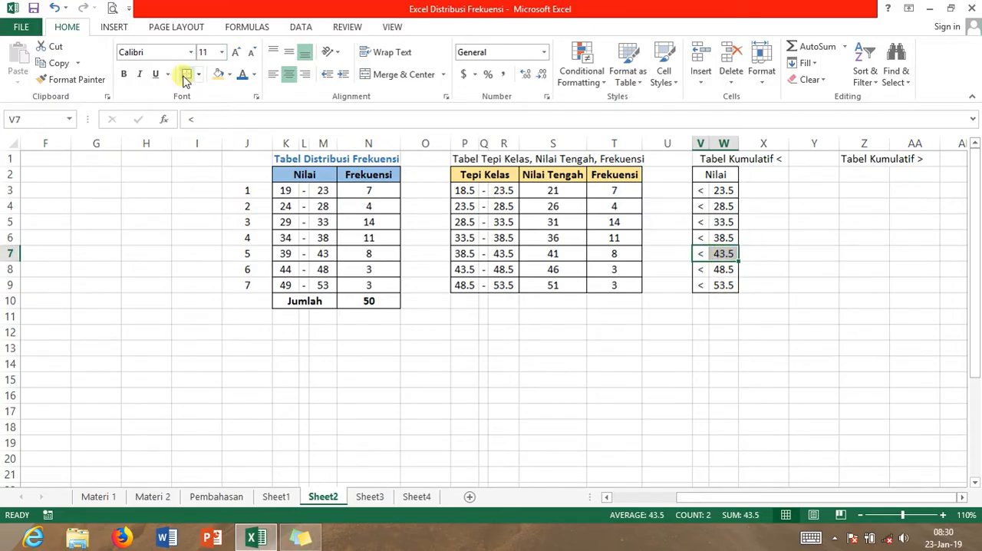
left_click_drag(717, 287, 697, 288)
type("<\t53.5")
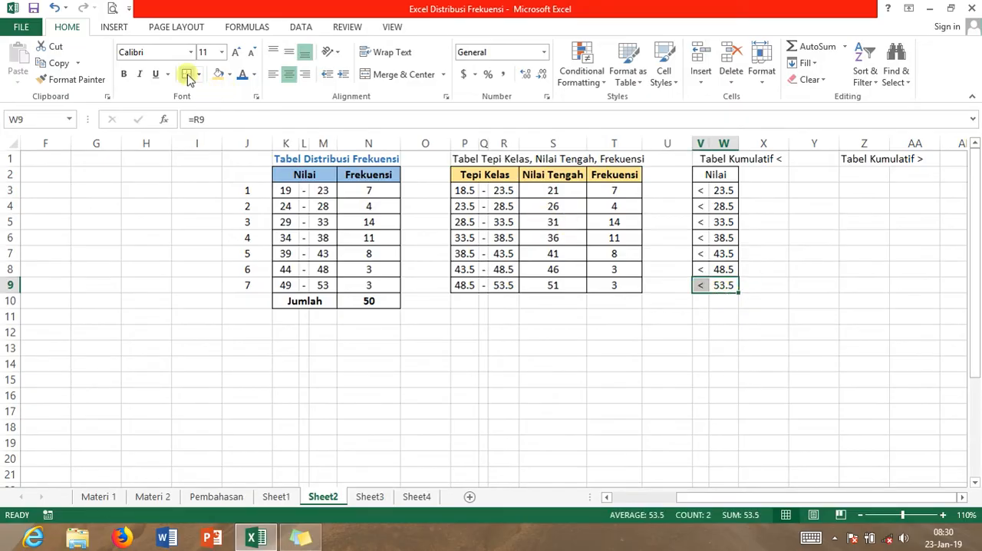
Make the merged Nilai header in V2 bold and give it an orange fill
left_click(737, 176)
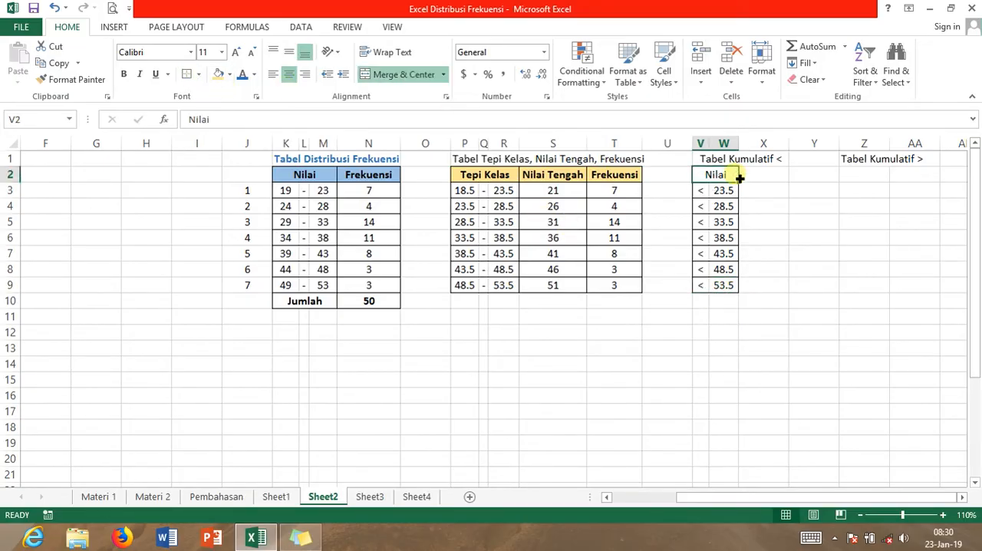
key("ctrl+b")
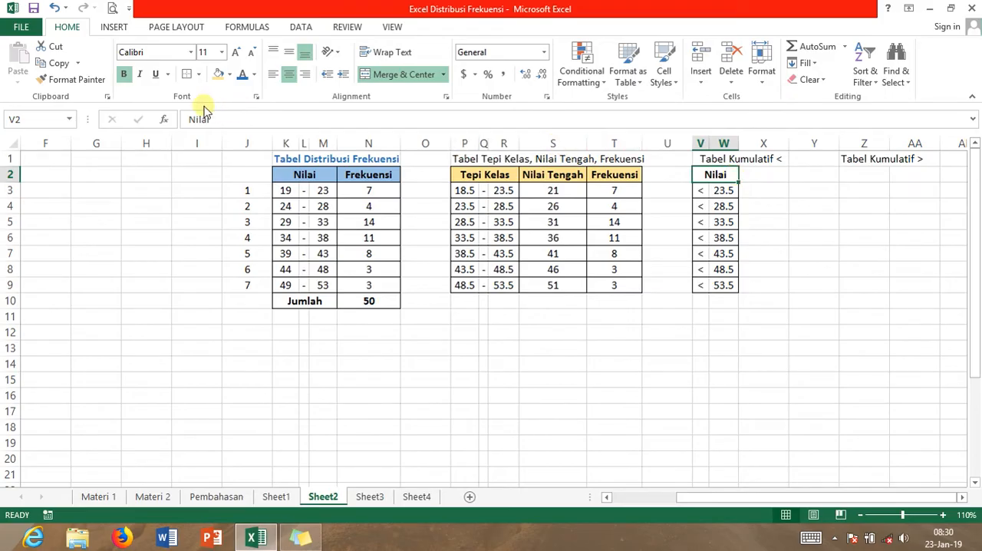
left_click(229, 75)
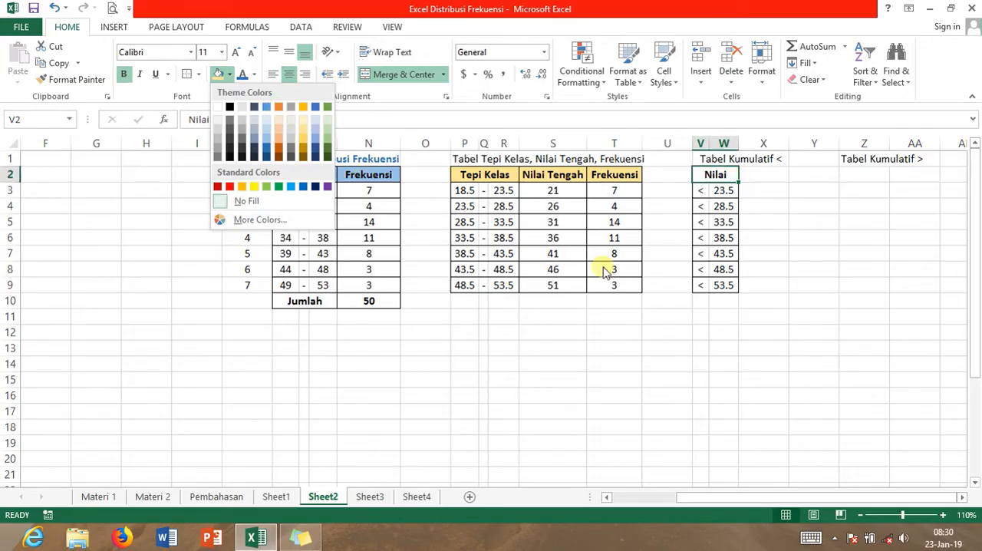
left_click(279, 106)
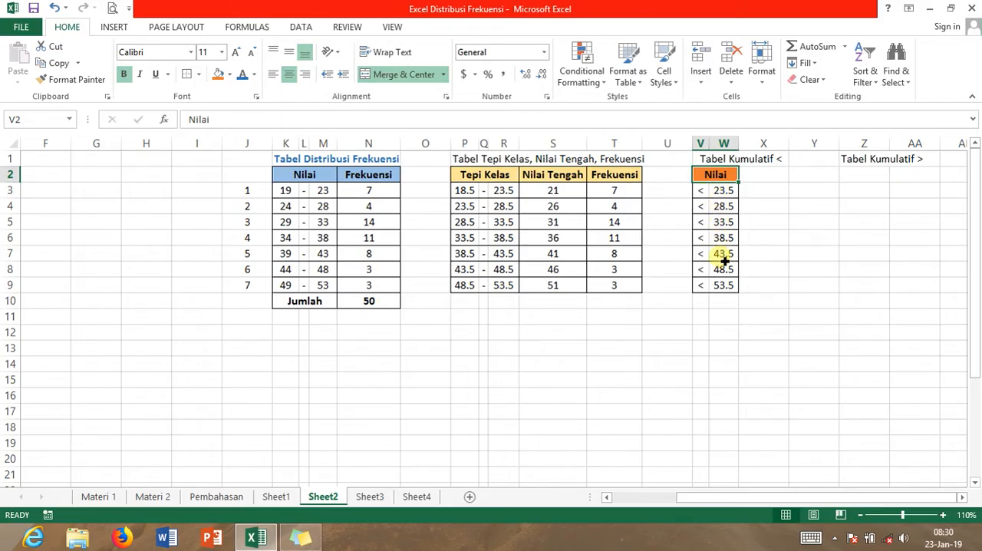
Enter the header FK in X2 beside Nilai, and make it bold and centered
left_click(782, 179)
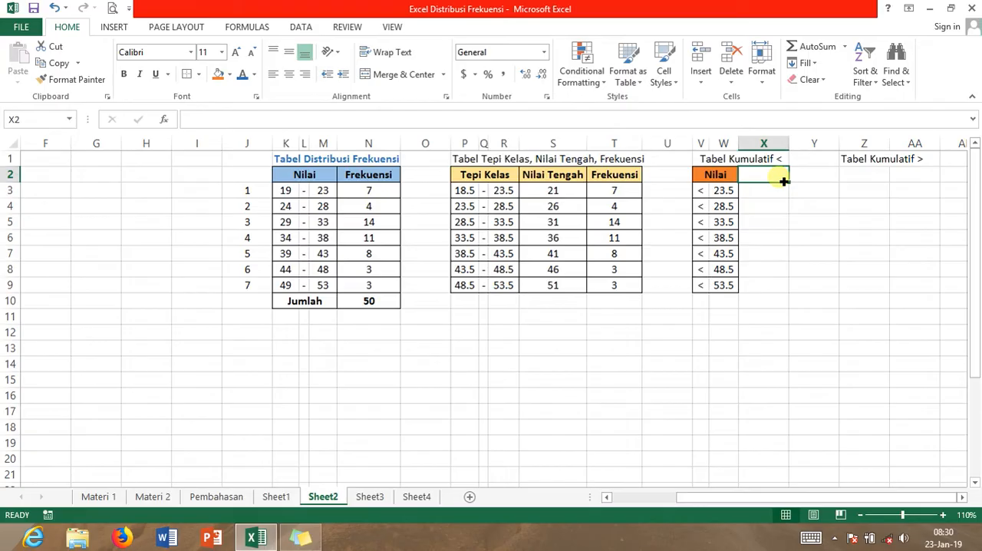
type("F")
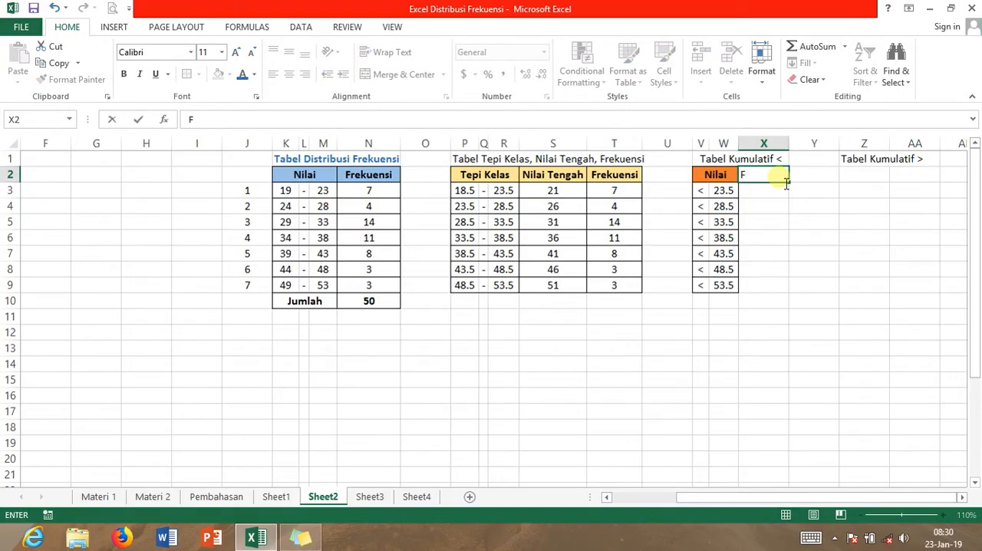
type("K")
key("Return")
left_click(776, 176)
key("ctrl+b")
left_click(290, 74)
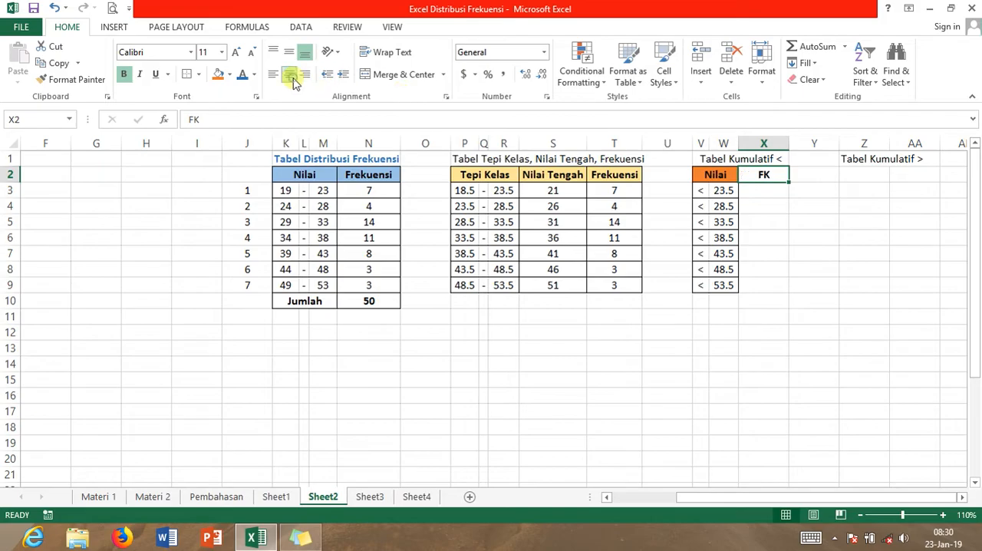
Link X3 under FK to the first class frequency with =T3 and center it
left_click(778, 196)
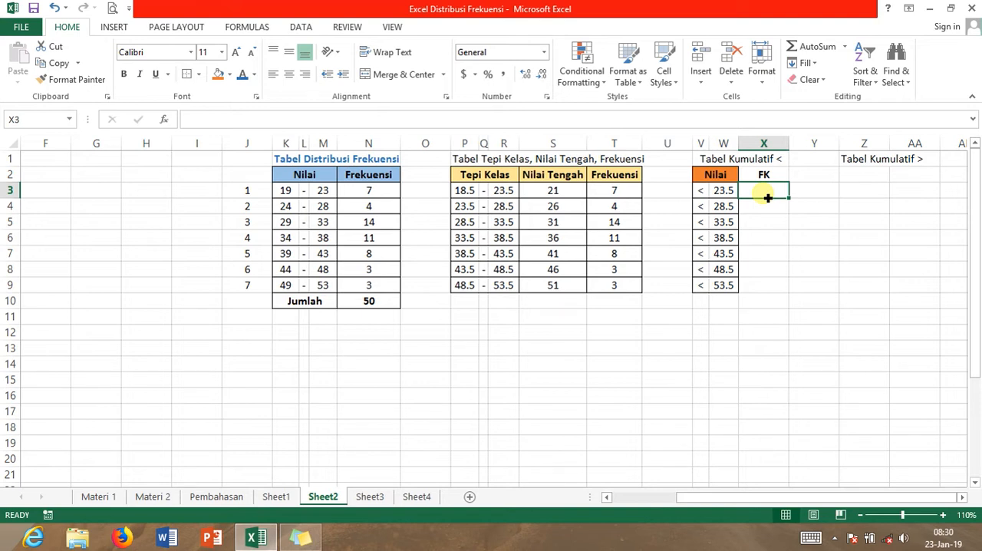
left_click(769, 198)
type("=")
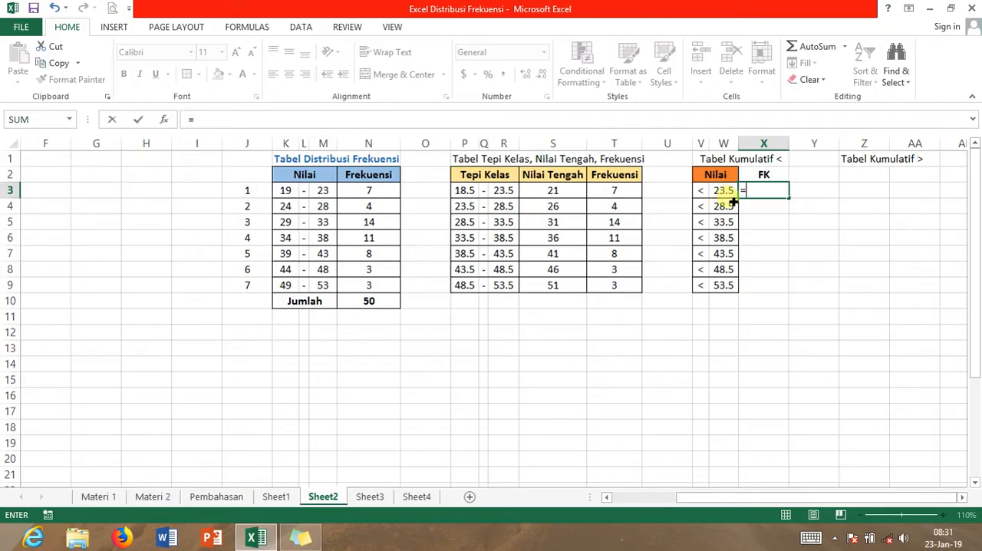
left_click(625, 193)
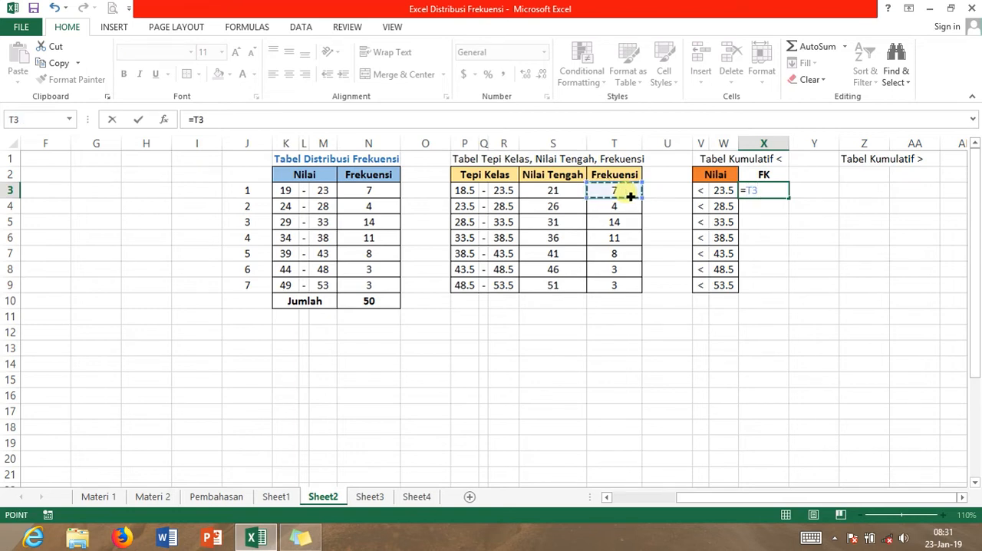
key("Return")
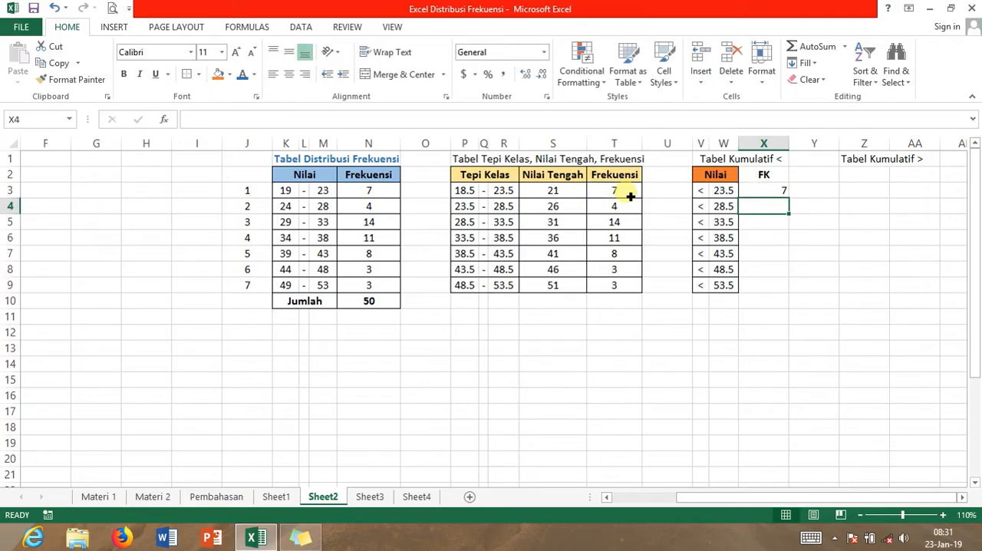
left_click(759, 189)
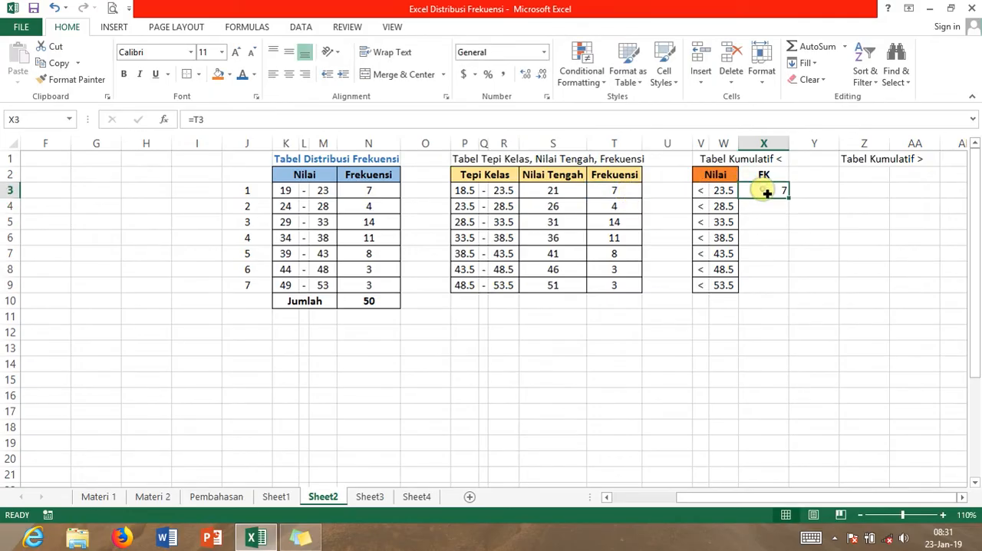
left_click(289, 73)
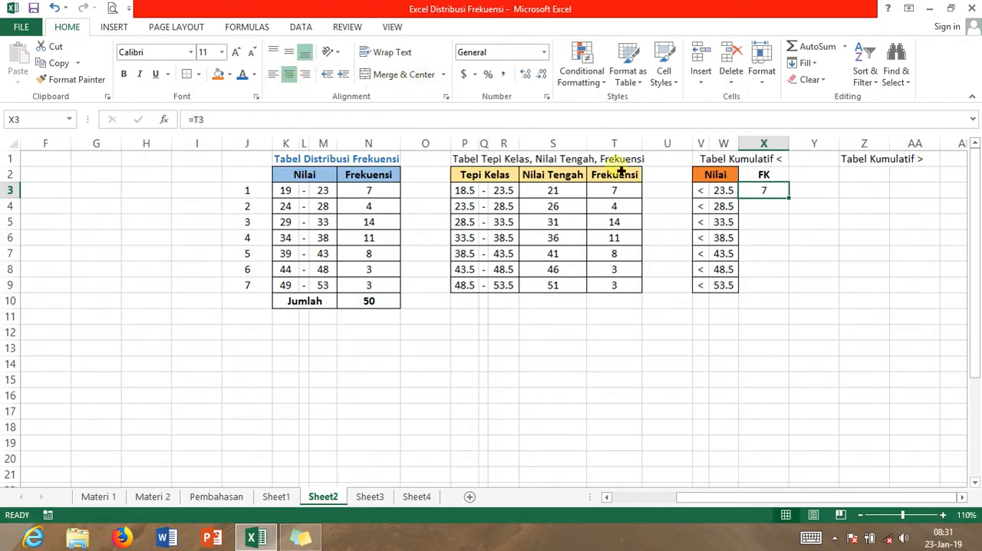
Enter the cumulative formula =X3+T4 in X4, center it, and fill it down through X9
left_click(757, 213)
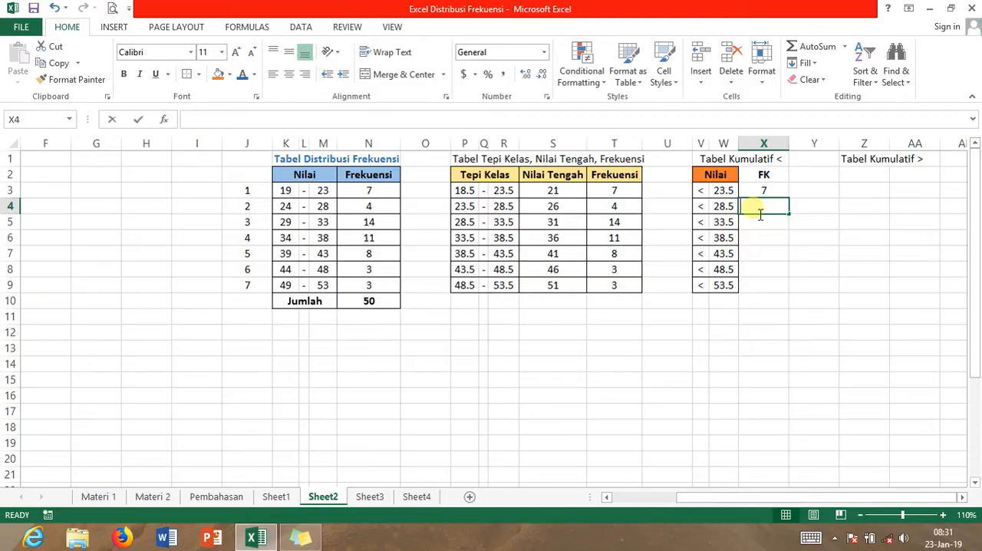
type("=")
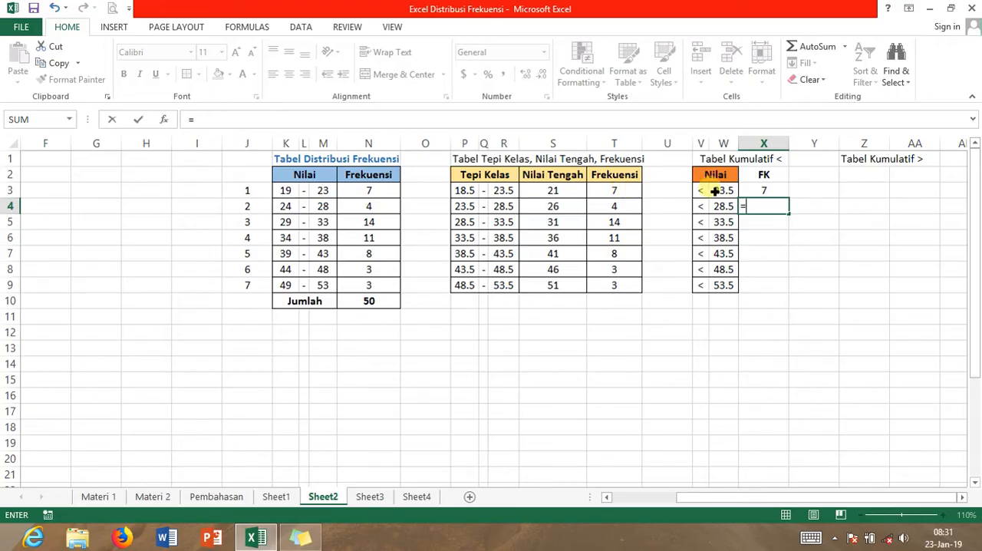
left_click(769, 196)
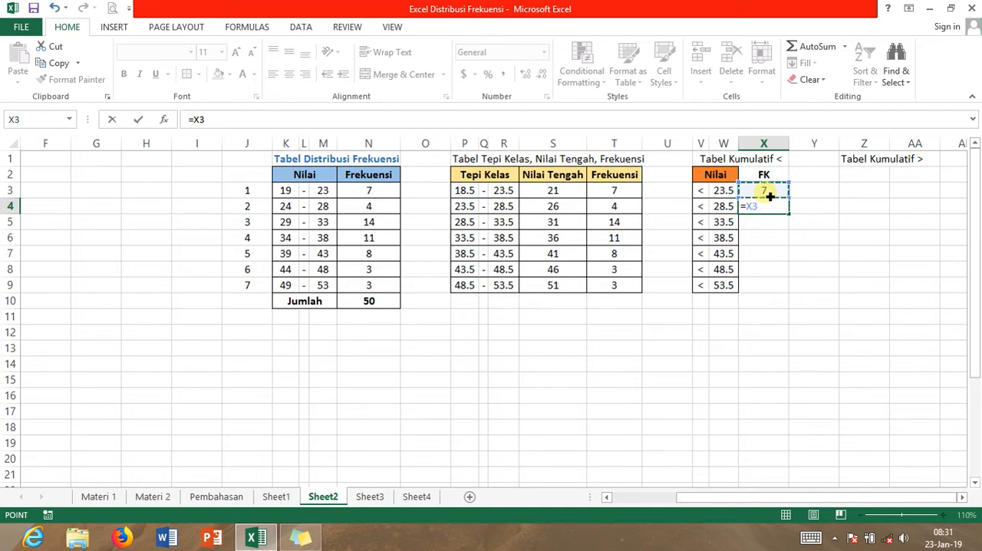
type("+")
left_click(627, 210)
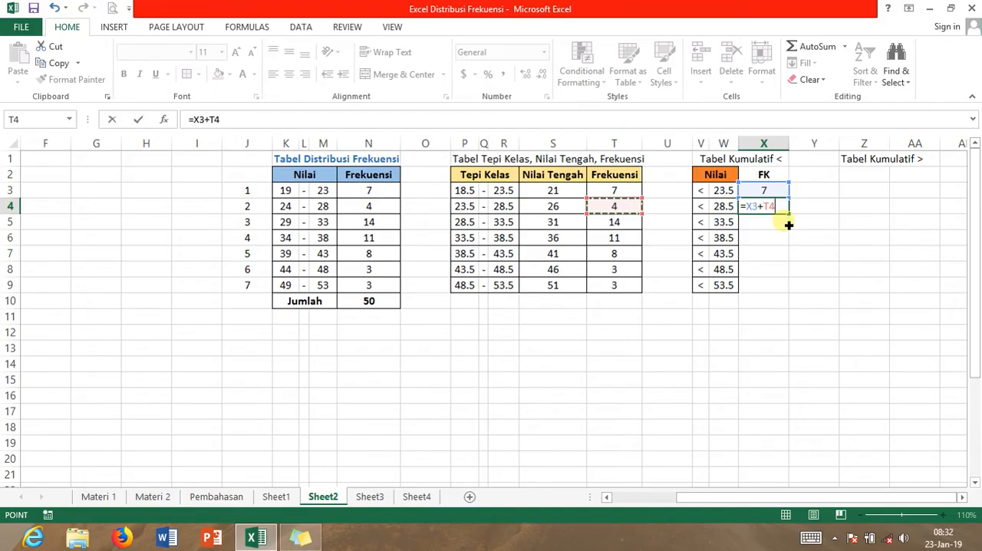
key("Return")
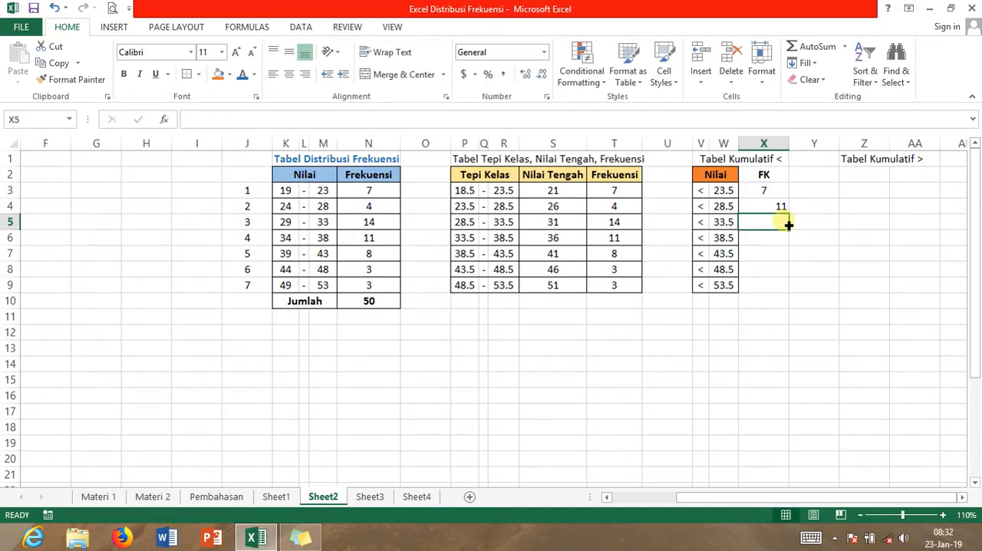
left_click(780, 209)
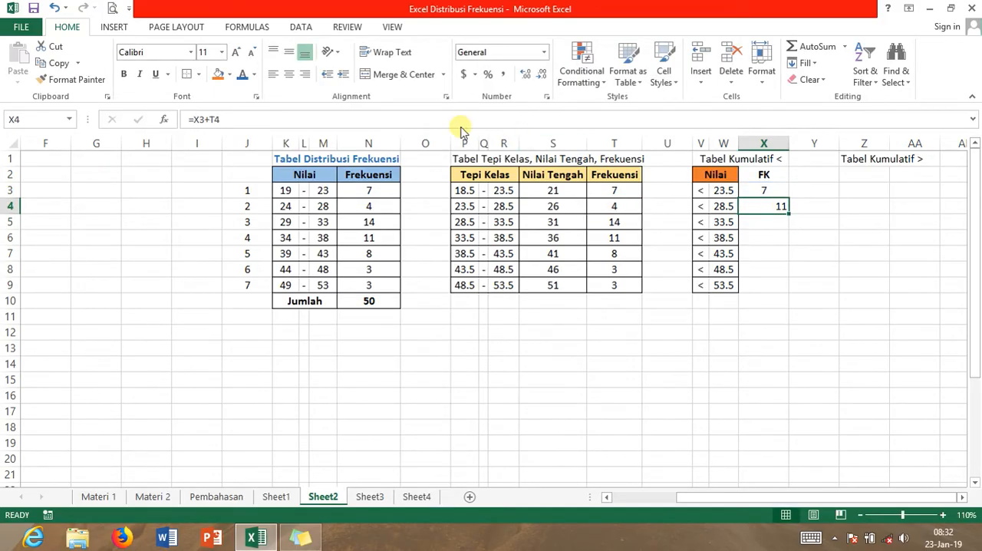
left_click(290, 77)
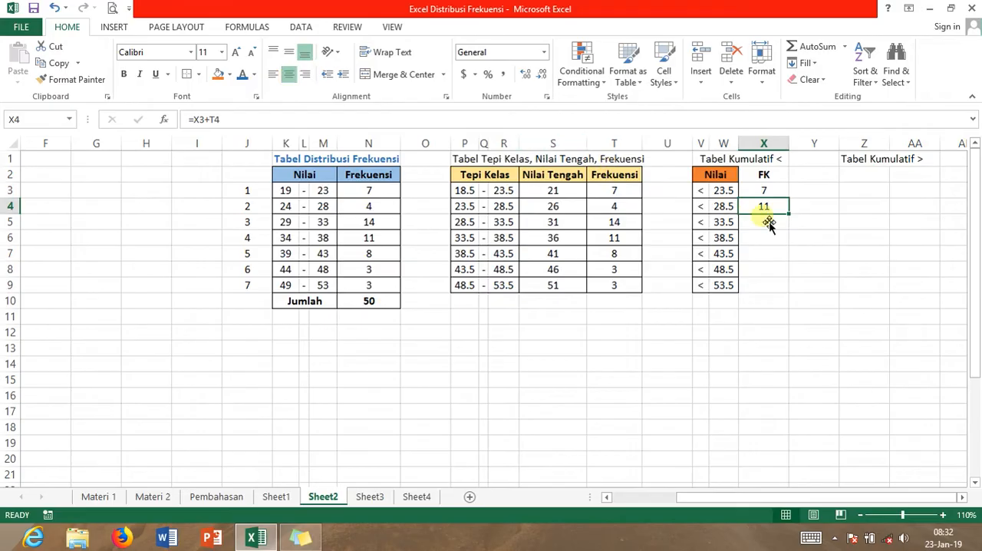
left_click_drag(793, 219, 792, 297)
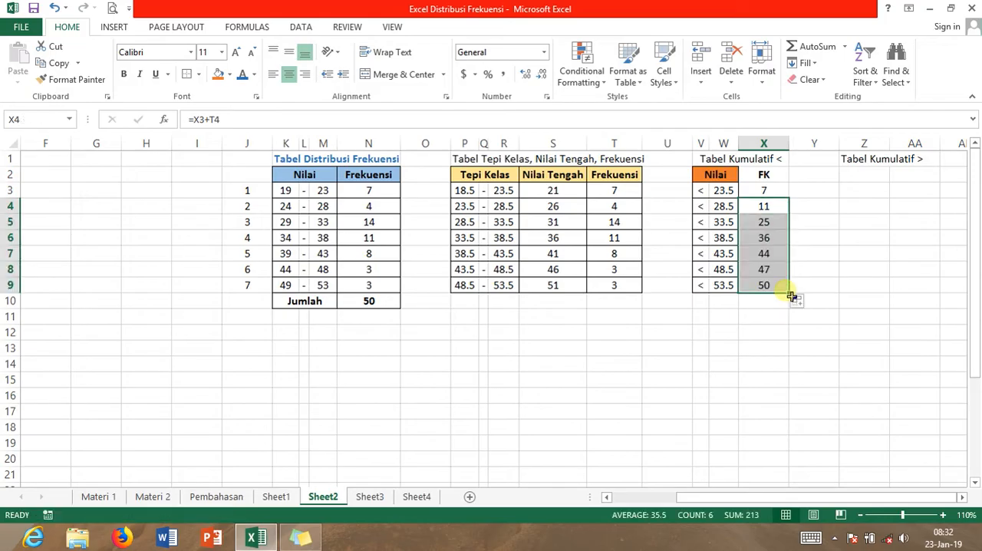
Apply all borders to the FK column X2:X9 and fill the FK header orange
left_click_drag(763, 175, 760, 282)
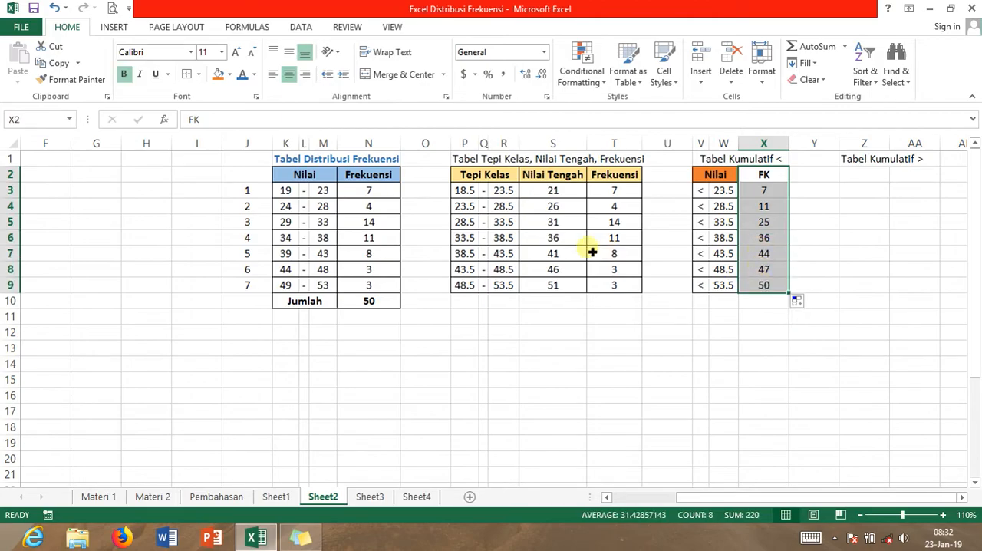
left_click(199, 76)
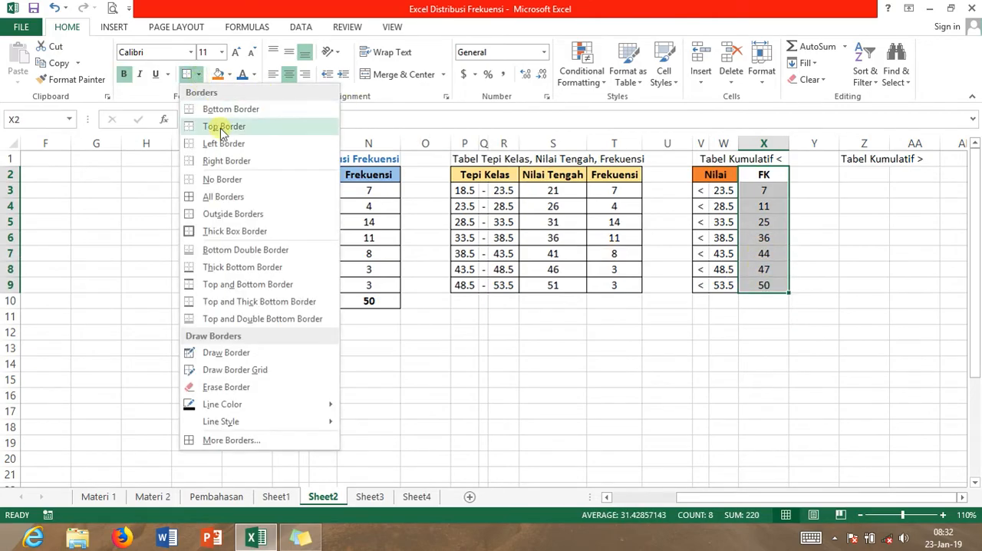
left_click(222, 197)
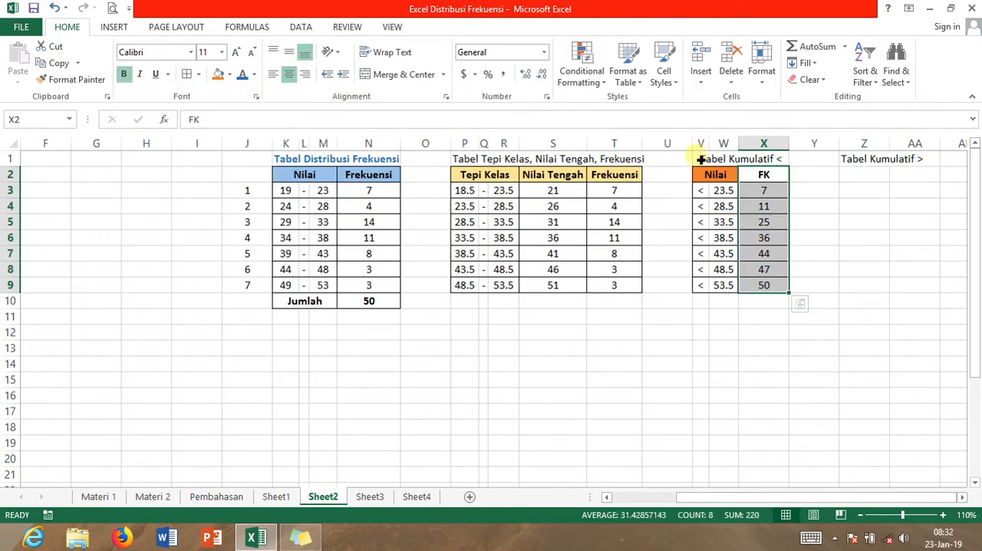
left_click(765, 178)
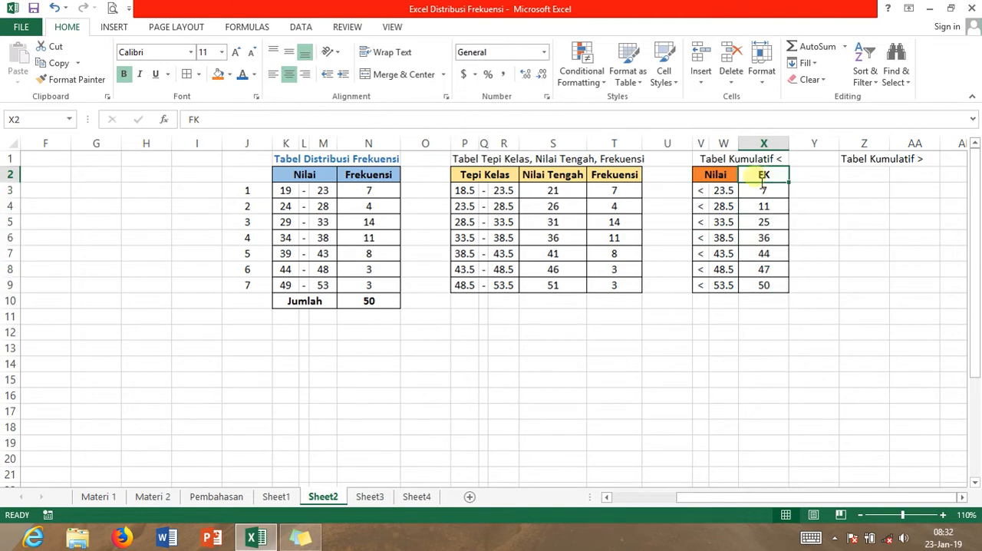
left_click(216, 76)
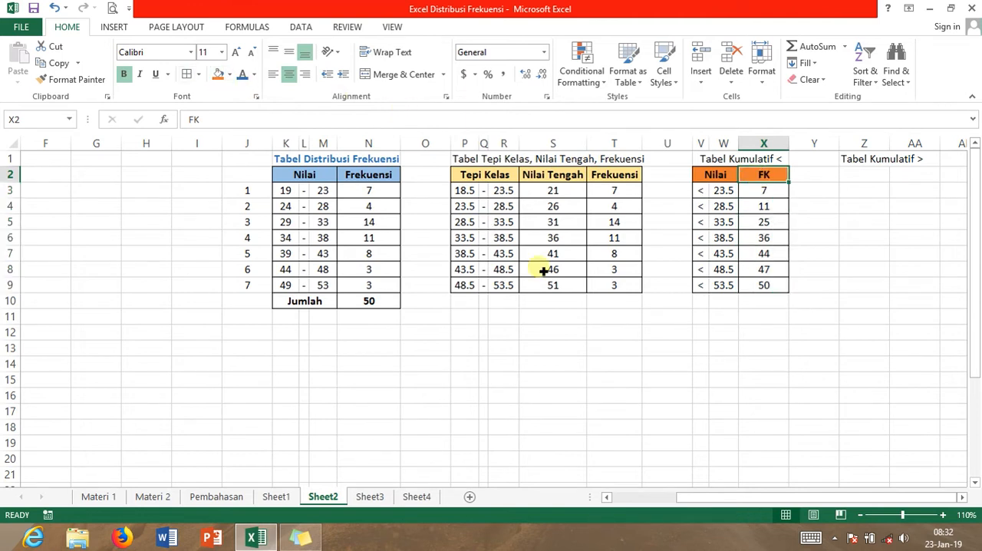
Make the Tabel Kumulatif < title in V1 bold and color its text blue
left_click(691, 257)
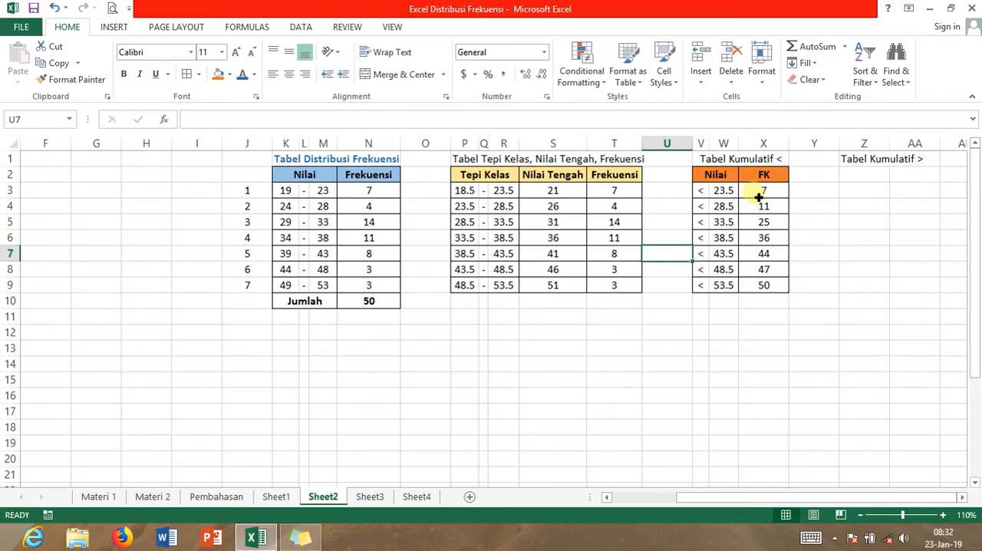
left_click(712, 162)
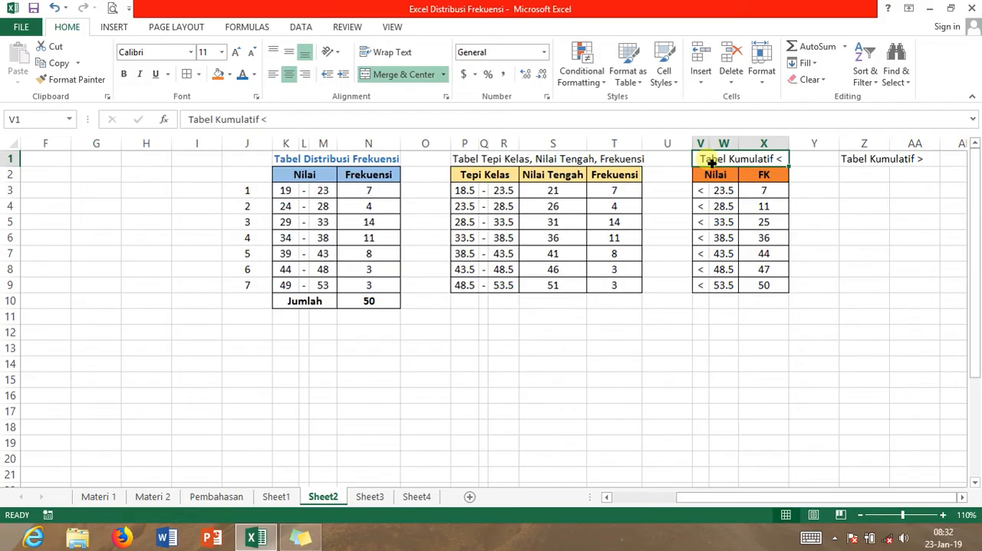
key("ctrl+b")
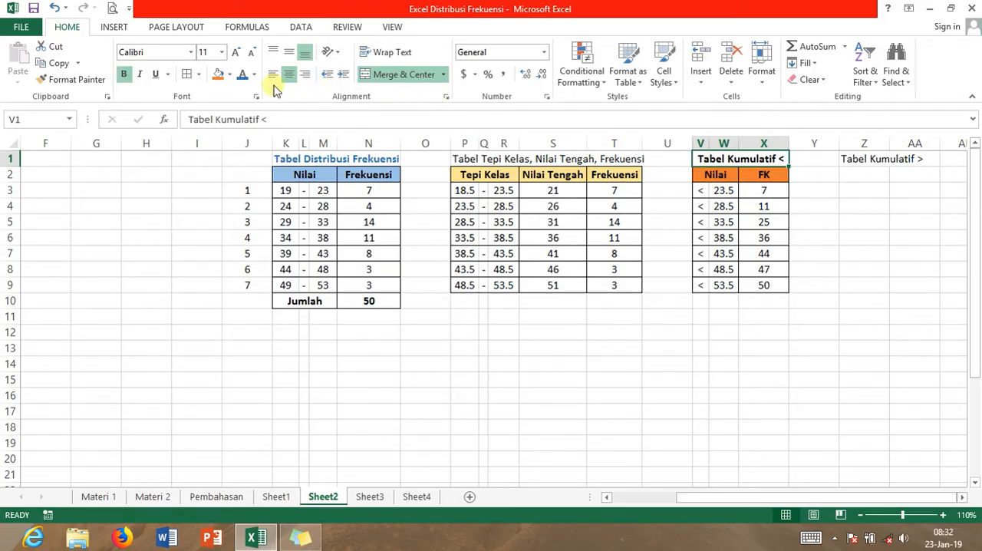
left_click(244, 78)
left_click(717, 304)
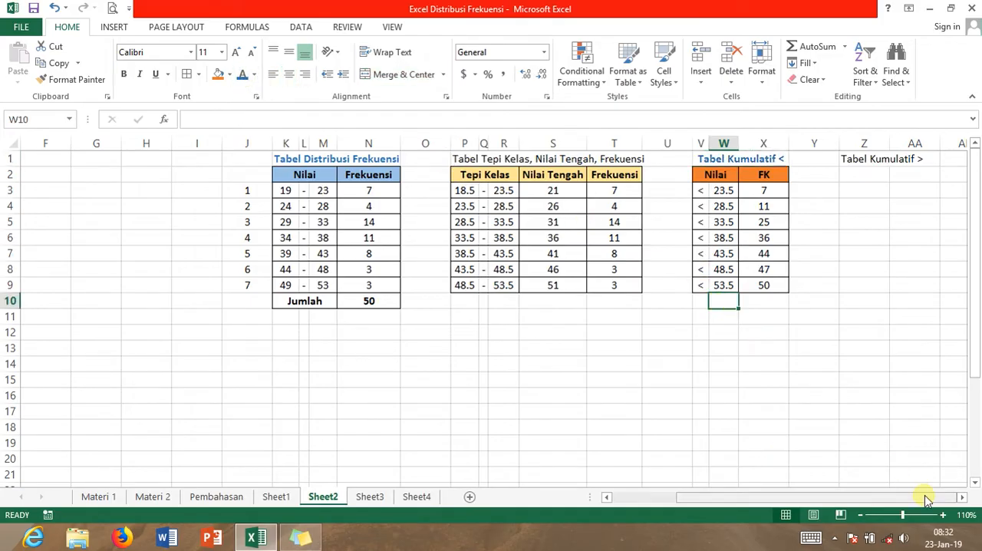
Make the Tabel Kumulatif > title bold, merge and center it across Z1:AB1, and color its text blue
left_click(962, 497)
left_click(962, 497)
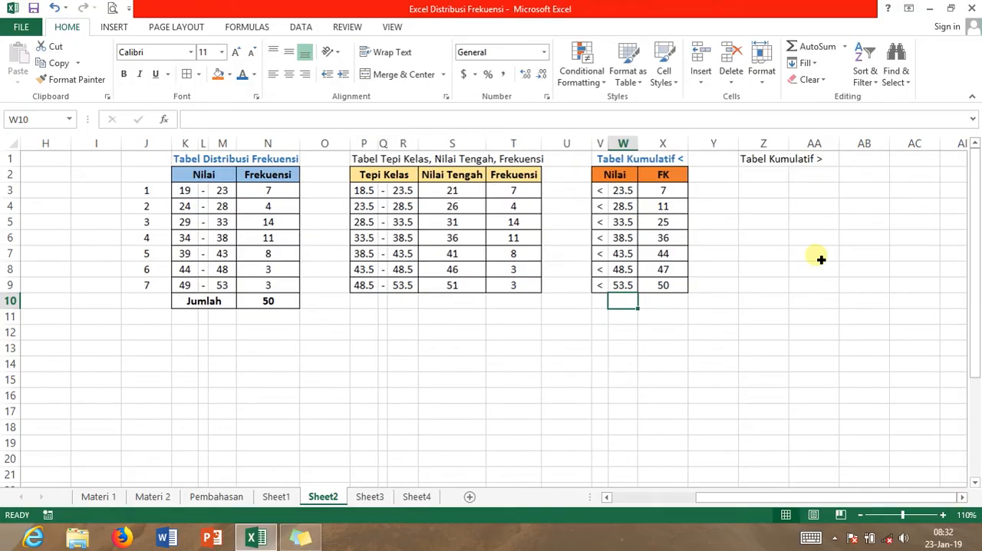
left_click(773, 161)
key("ctrl+b")
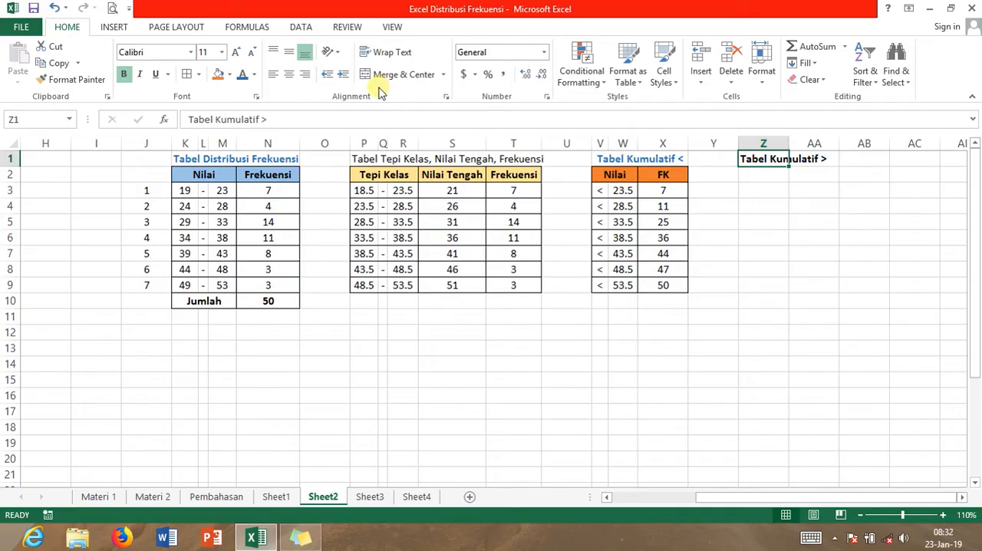
left_click(766, 205)
left_click_drag(756, 160, 870, 160)
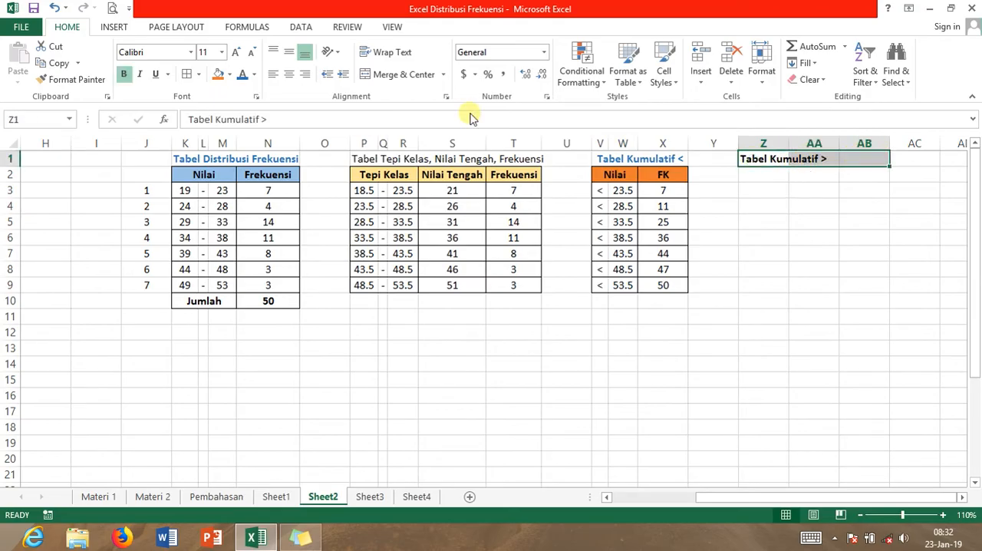
left_click(401, 77)
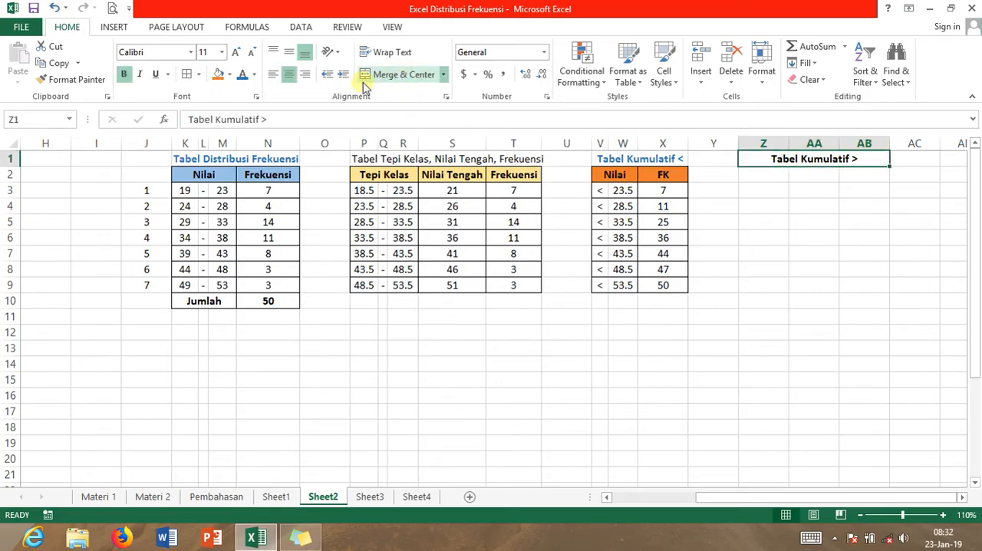
left_click(242, 75)
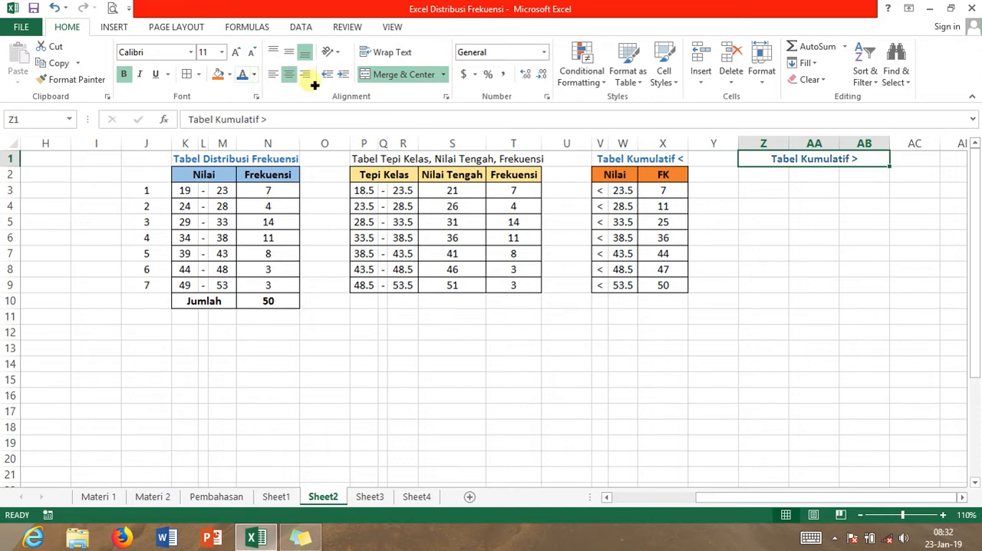
Enter the header Nilai in Z2, merge and center it across Z2:AA2, and narrow columns Z and AA
left_click(762, 179)
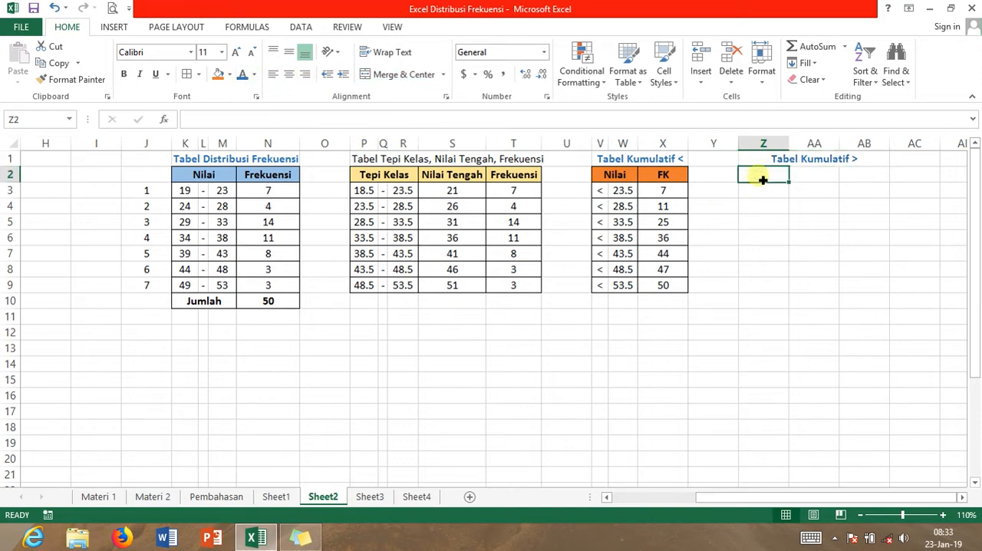
type("Nilai")
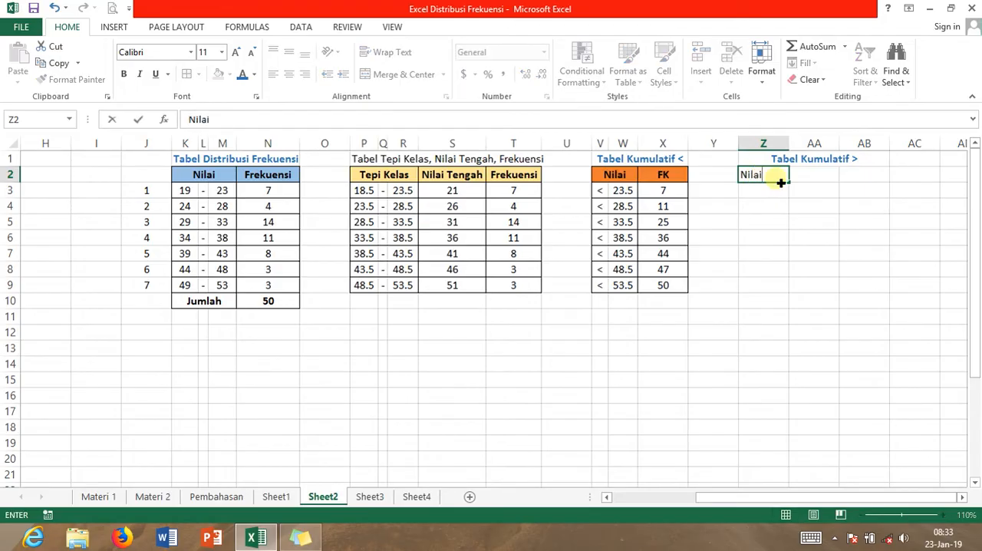
key("Return")
left_click_drag(769, 178, 803, 179)
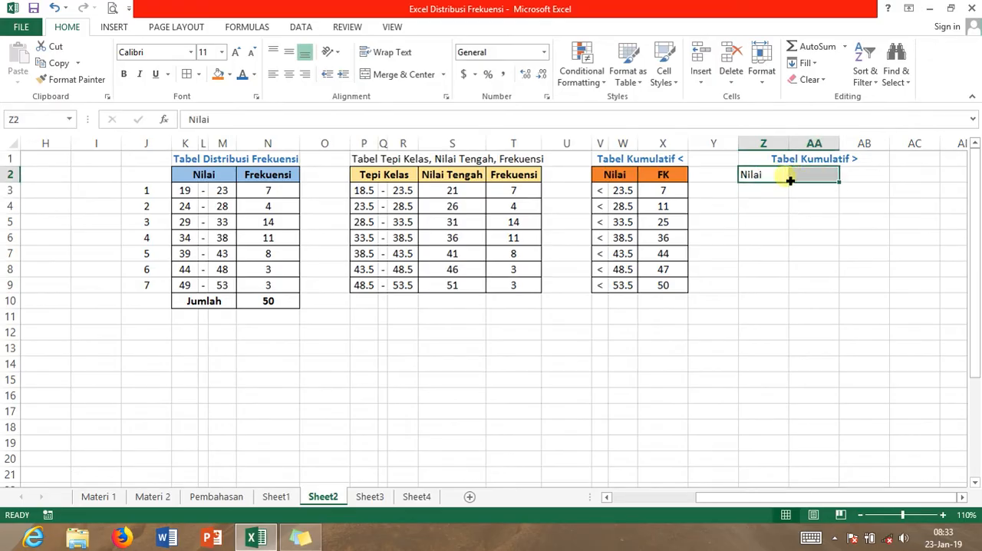
left_click(397, 75)
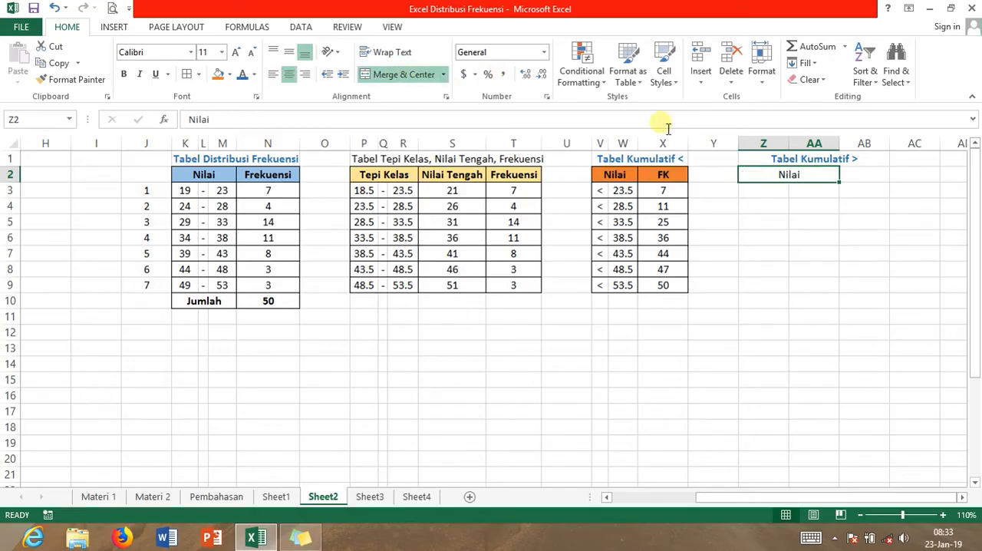
mouse_move(788, 145)
left_mouse_down()
mouse_move(752, 144)
mouse_move(810, 144)
mouse_move(793, 146)
mouse_move(793, 156)
left_mouse_up()
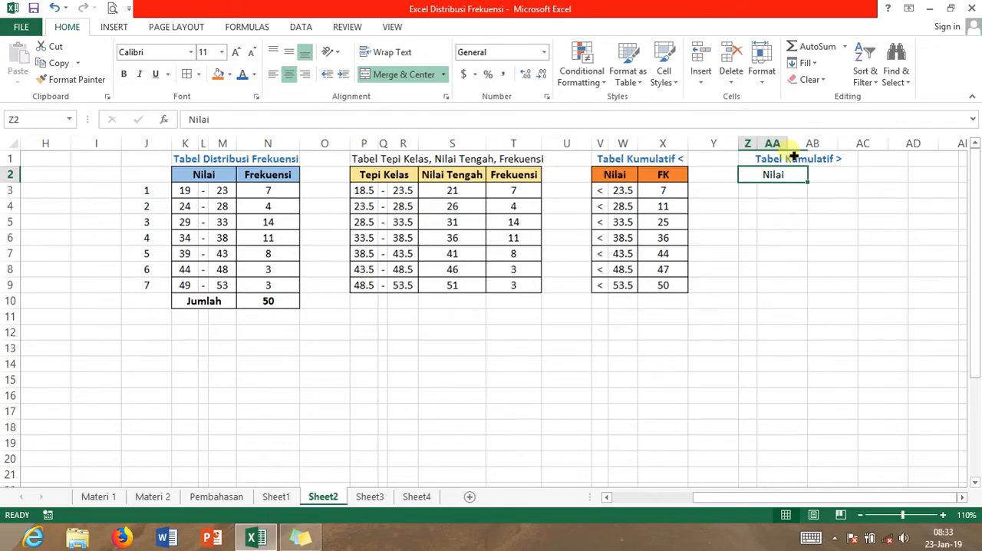
left_click(767, 194)
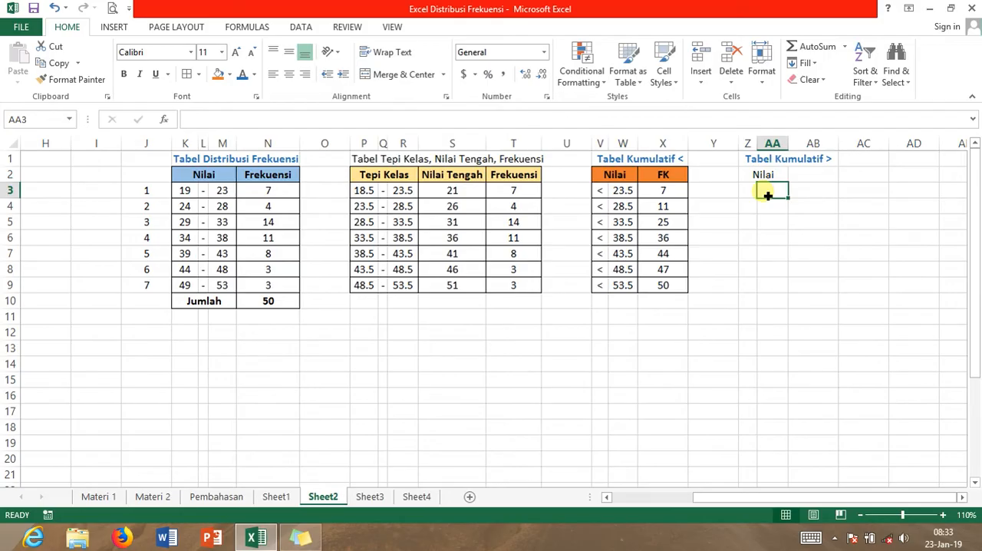
left_click(763, 175)
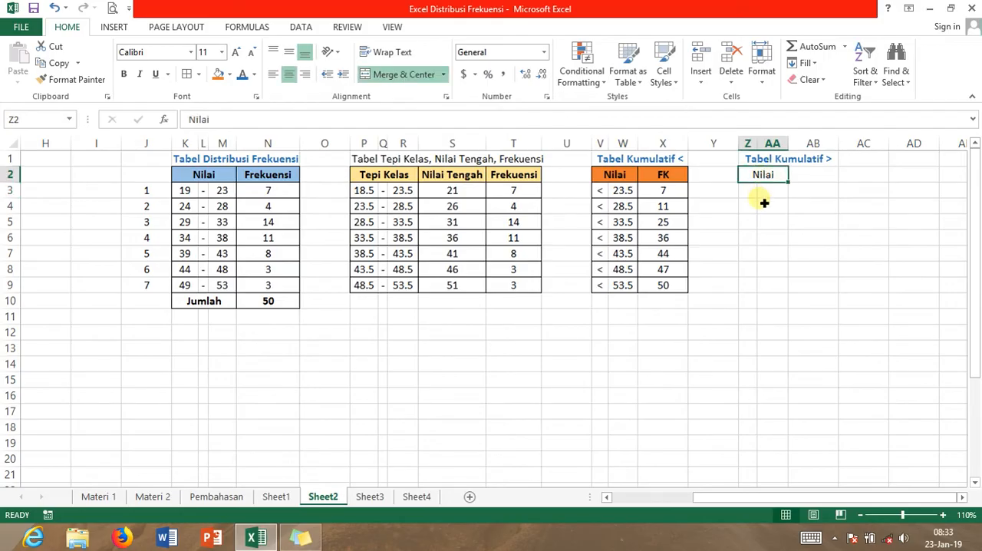
Link AA3 to the first lower class boundary with =P3, center it, and fill it down through AA9
left_click(766, 196)
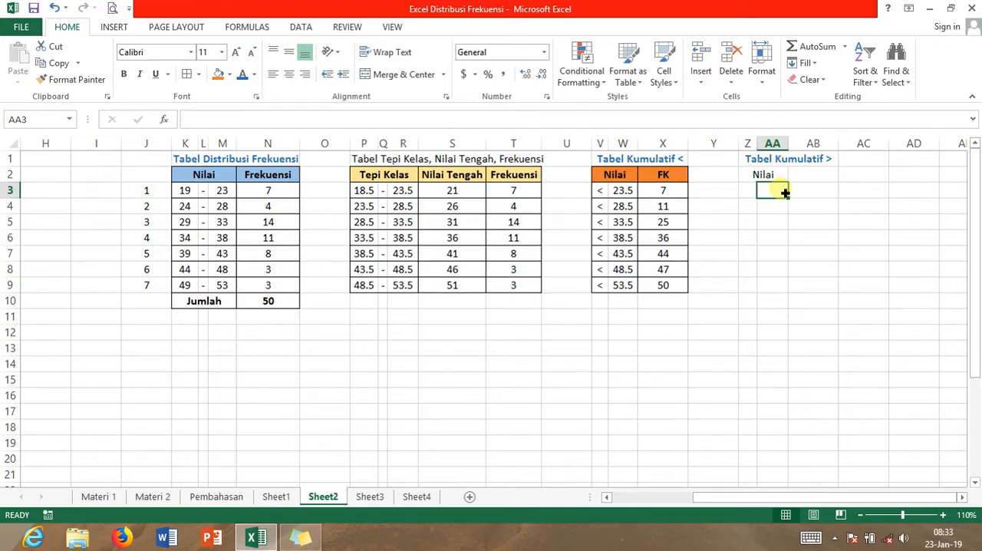
type("=")
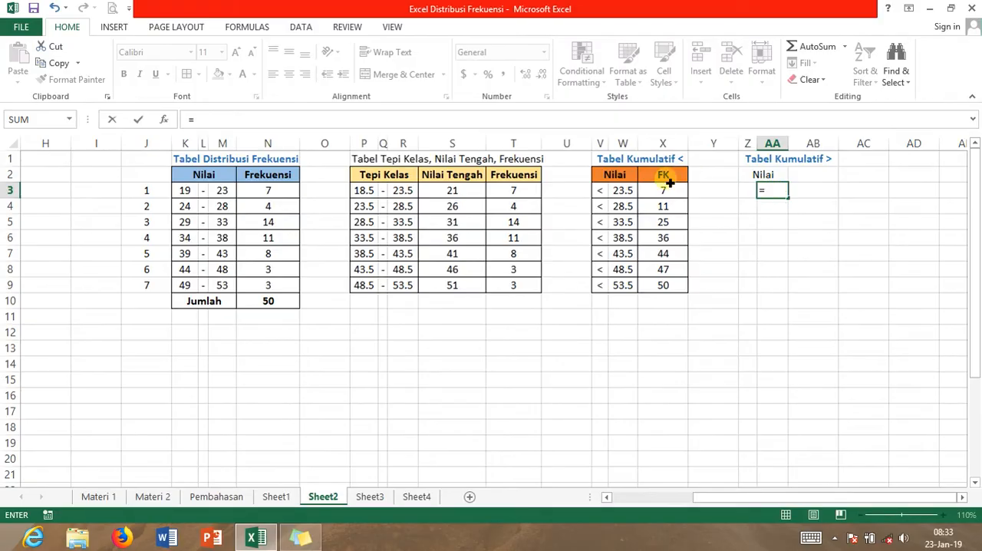
left_click(372, 197)
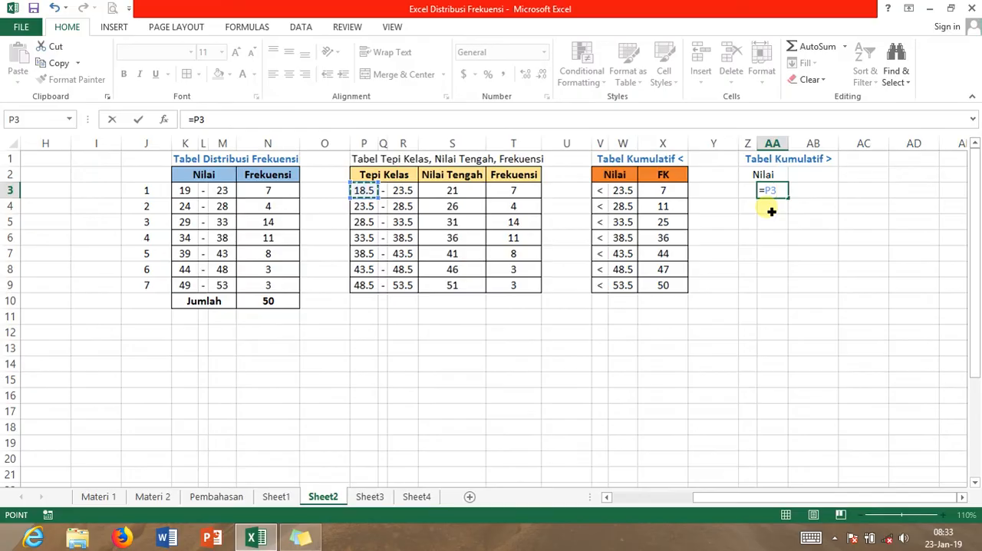
key("Return")
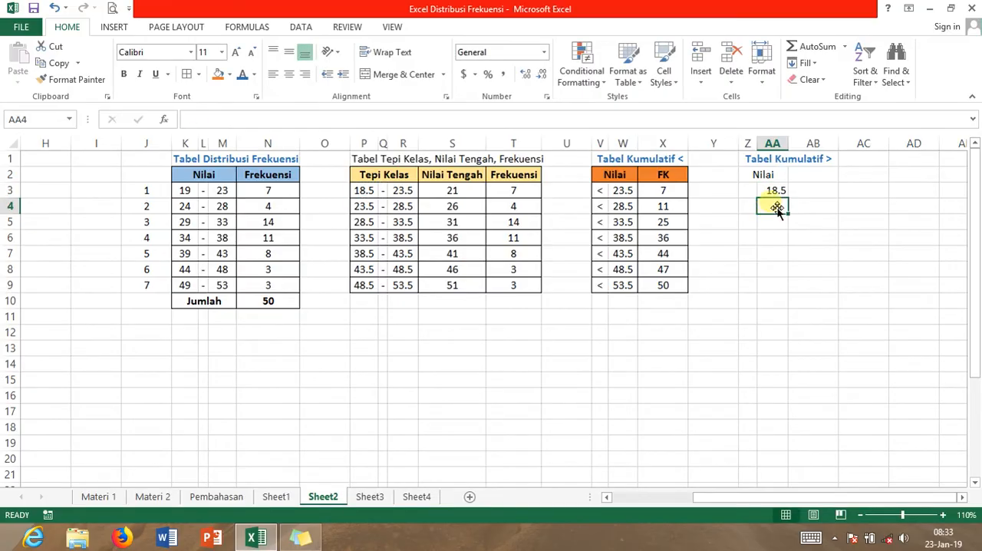
left_click(778, 192)
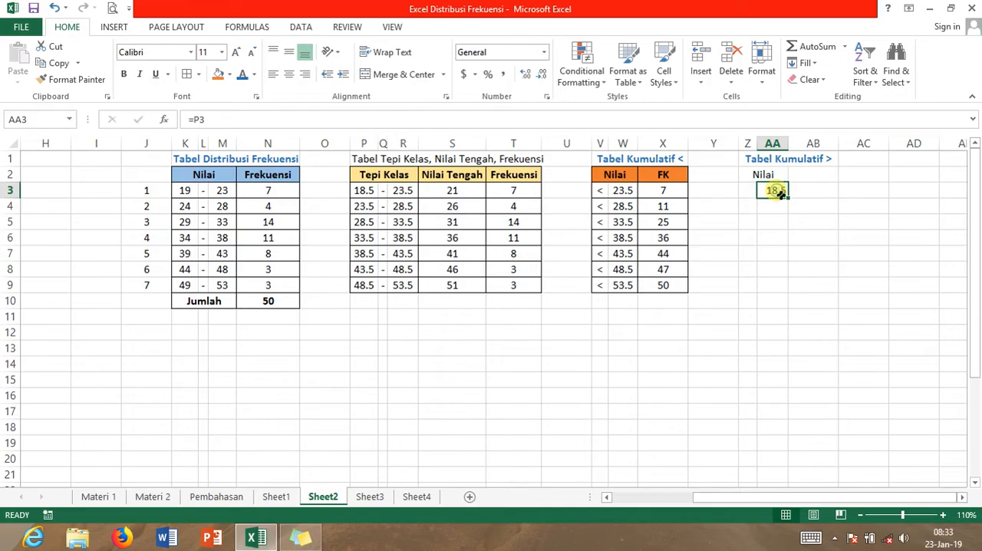
left_click(290, 77)
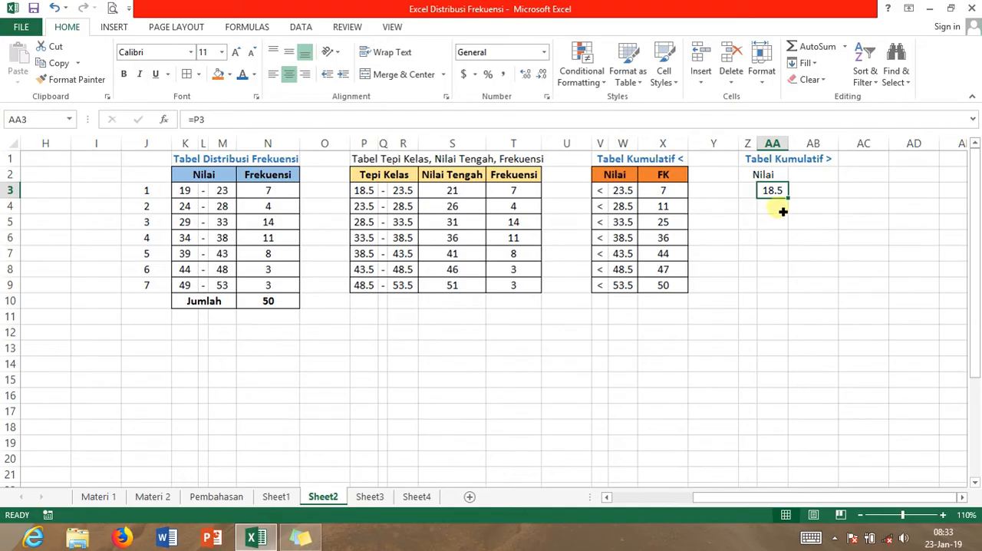
left_click_drag(793, 203, 791, 301)
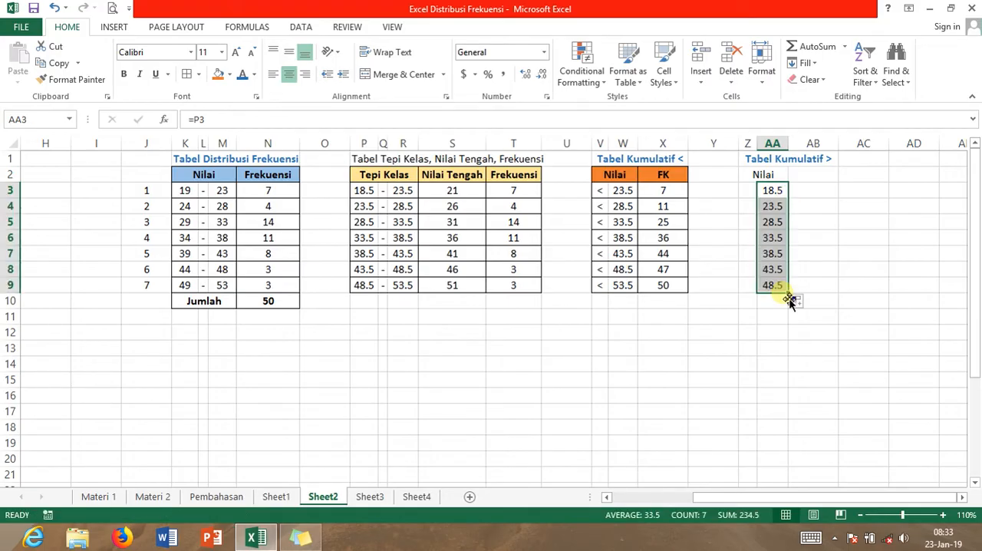
Enter the > sign in Z3, center it, and fill it down through Z9
left_click(755, 196)
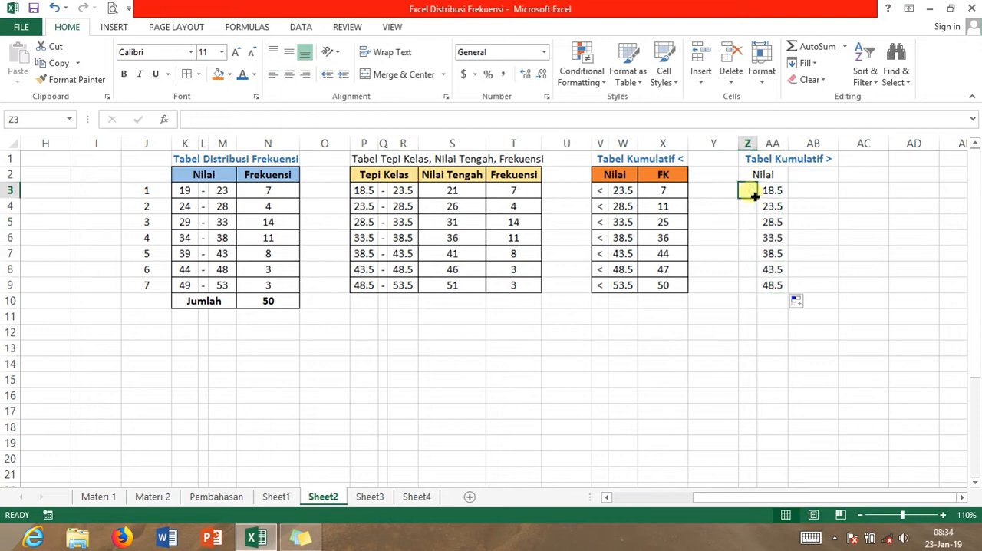
type(">")
key("ctrl+Return")
left_click(709, 175)
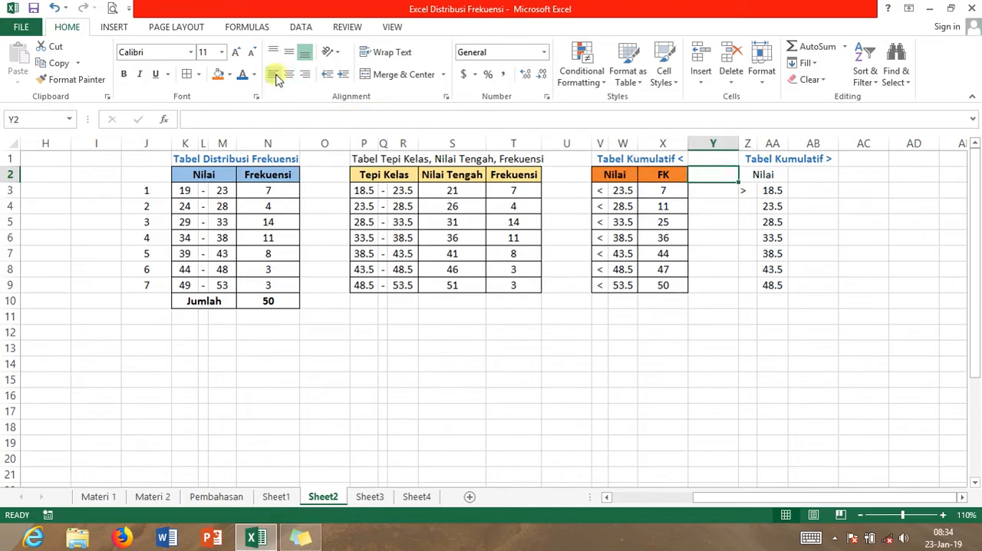
left_click(751, 190)
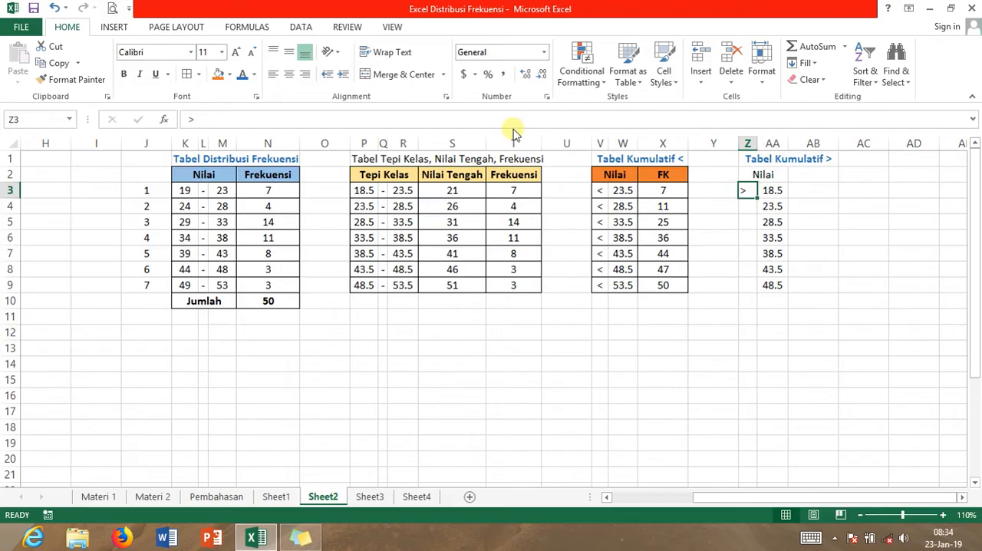
left_click(289, 74)
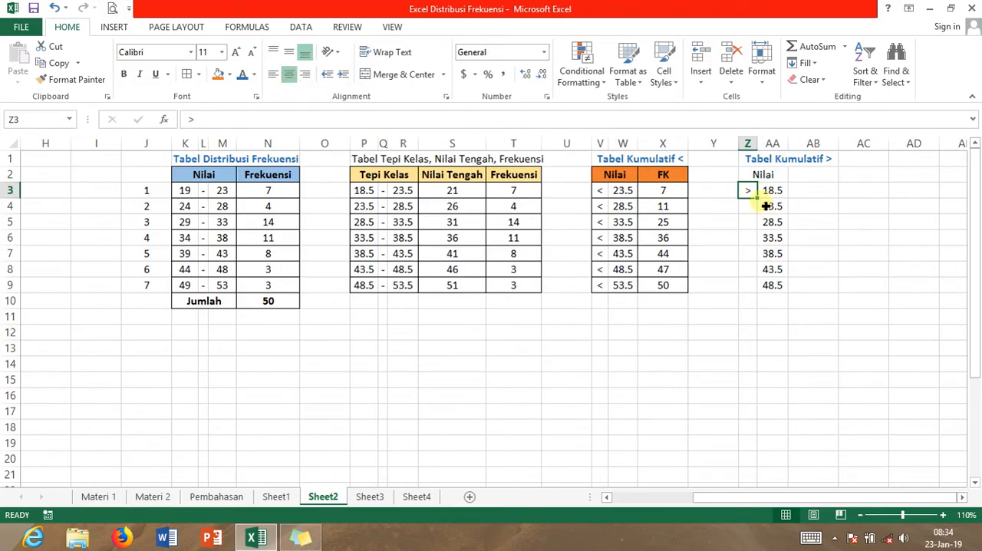
left_click_drag(760, 201, 760, 201)
left_click_drag(762, 253, 760, 299)
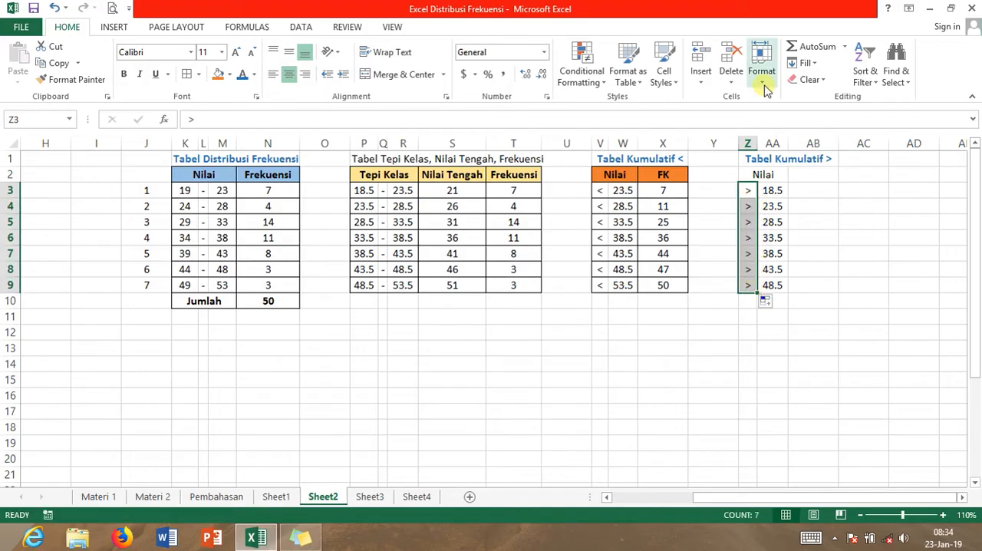
Apply outside borders to Z2:AA9 and to columns Z:AA in rows 3, 5, 7 and 9 so every row is boxed
left_click_drag(759, 175, 763, 284)
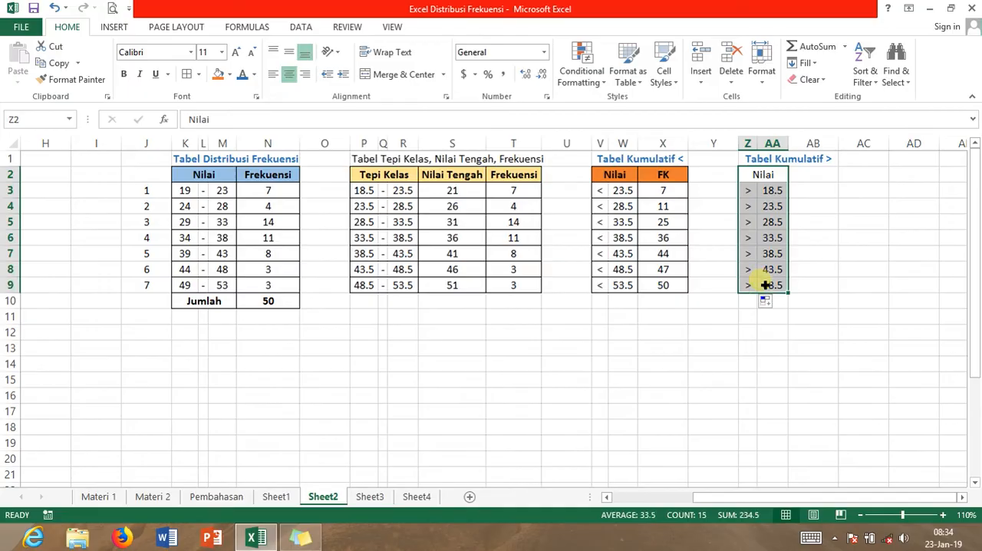
left_click(198, 74)
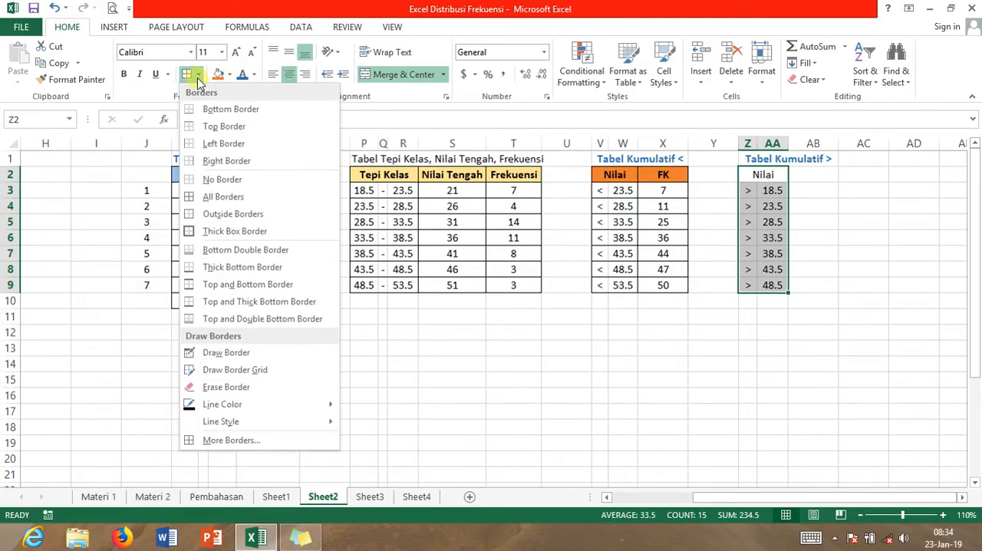
left_click(251, 220)
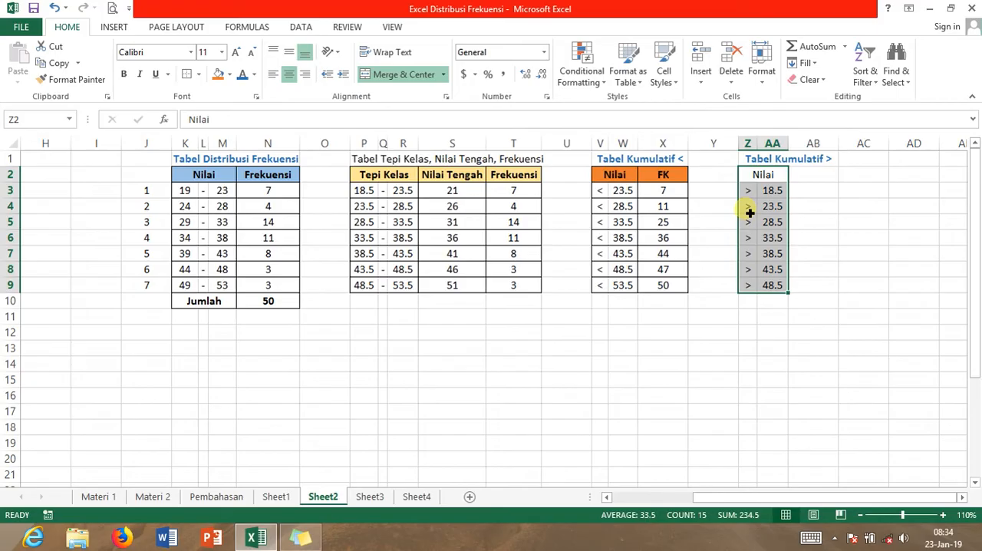
left_click(753, 195)
left_click_drag(756, 198, 773, 191)
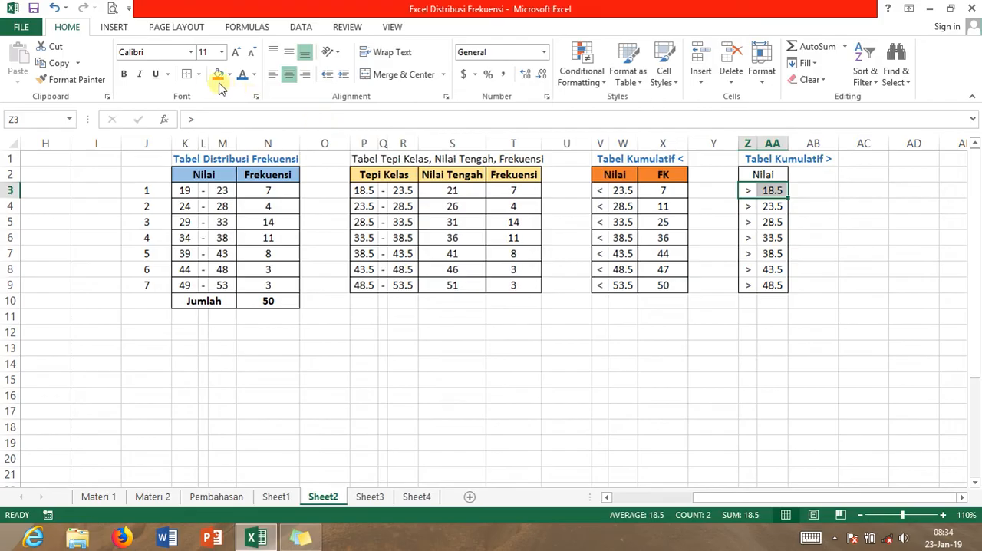
left_click(750, 222)
left_click_drag(753, 223, 773, 222)
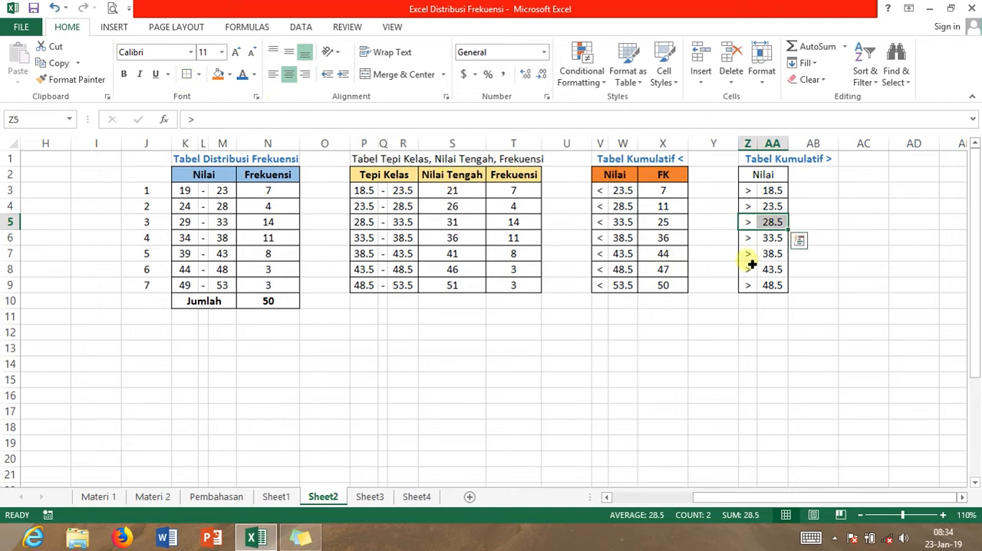
left_click_drag(751, 257, 767, 262)
left_click(183, 75)
left_click_drag(746, 284, 773, 289)
left_click(185, 74)
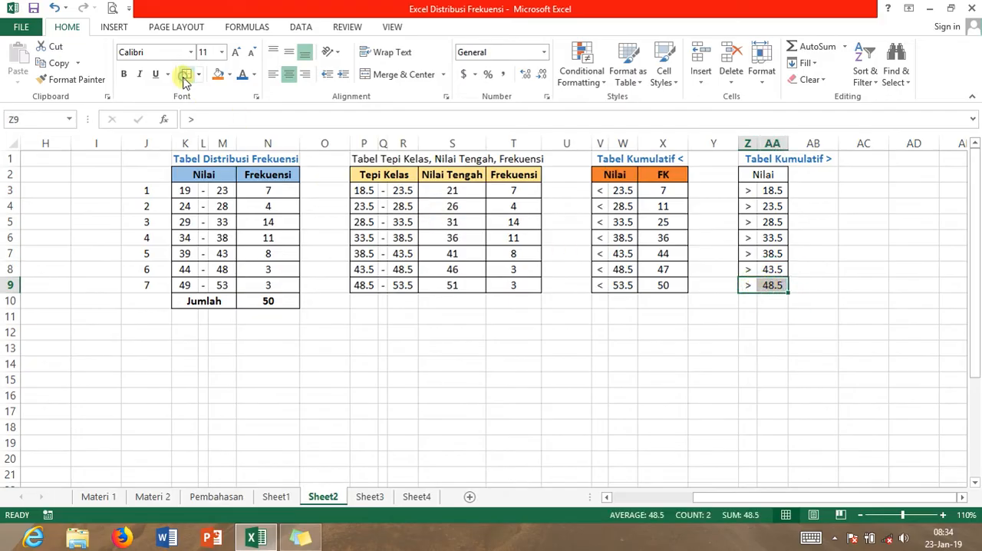
Make the Nilai header in Z2 bold and fill it with the green theme color
left_click(755, 176)
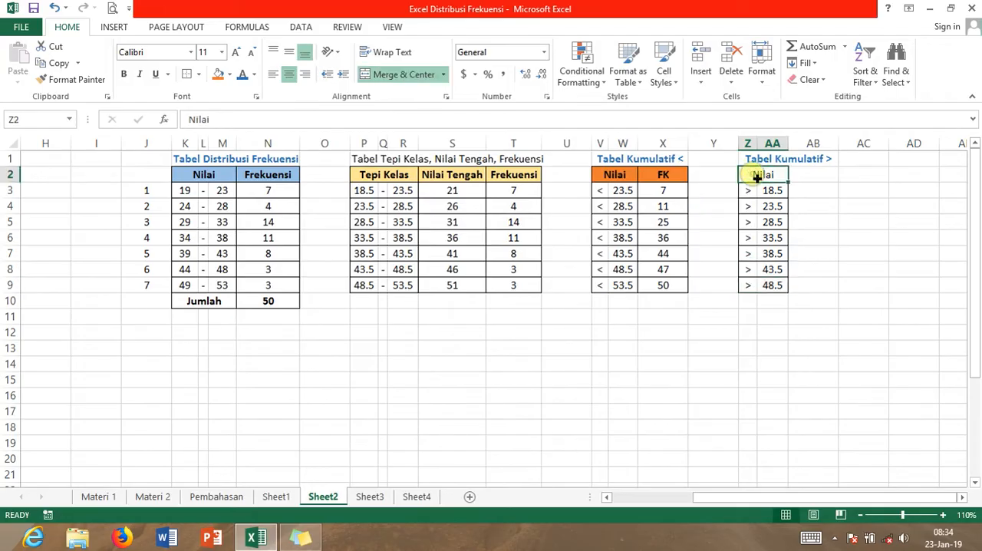
key("ctrl+b")
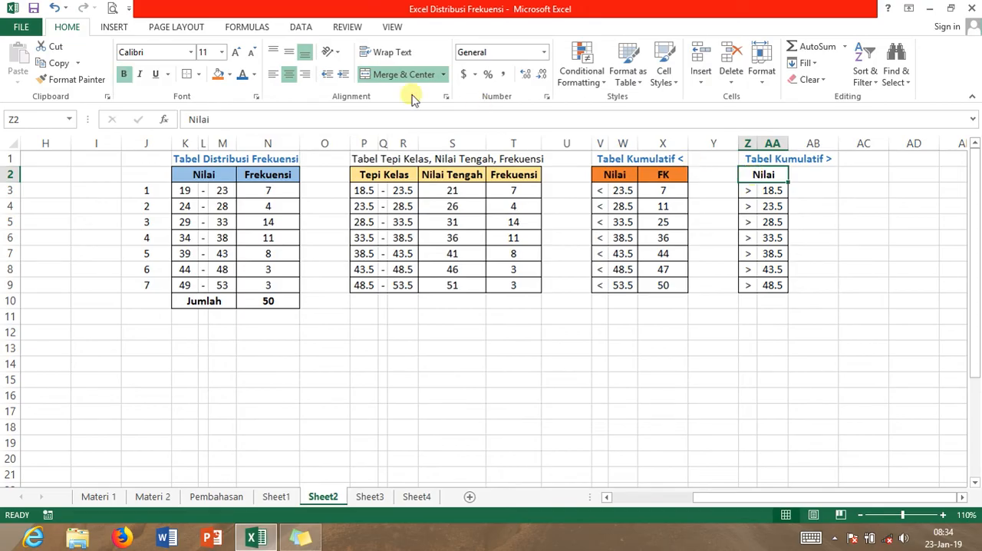
left_click(230, 74)
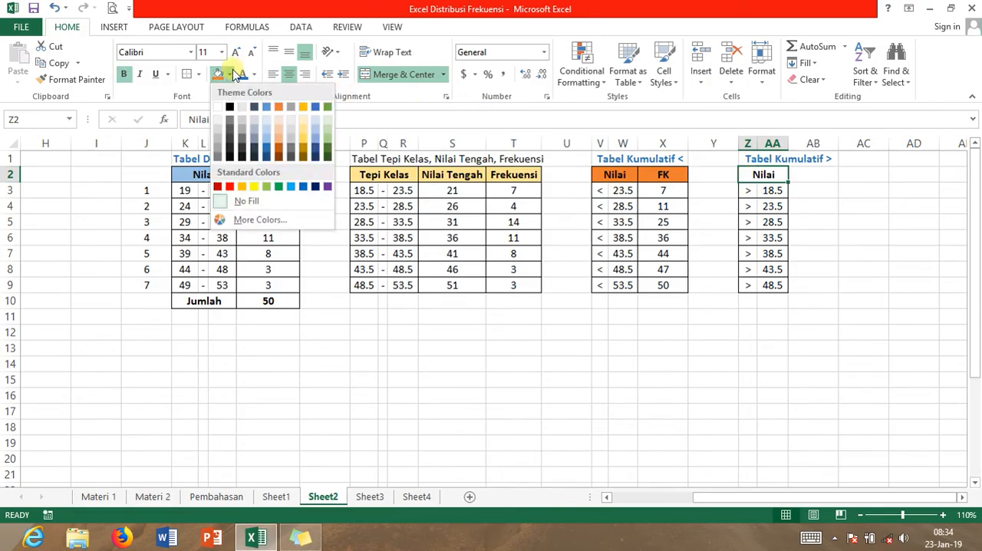
left_click(328, 109)
left_click(604, 333)
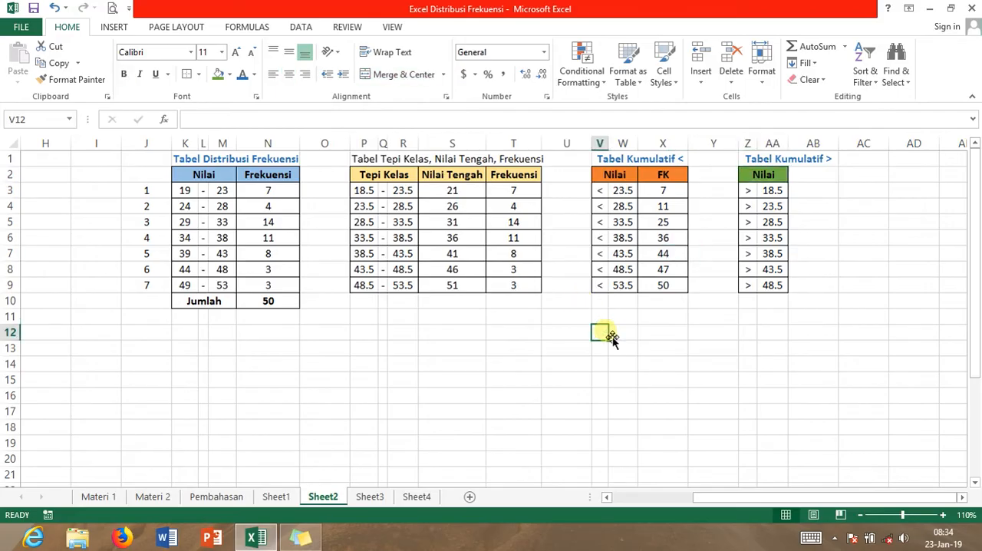
Enter the header Frekuensi in AB2, make it bold and centered, and slightly widen column AB
left_click(816, 177)
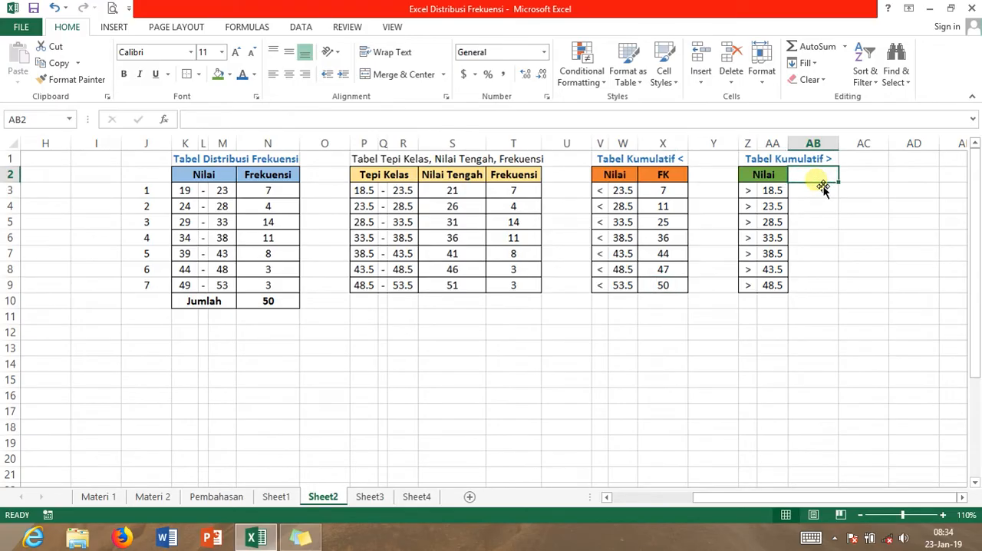
type("Frekuensi")
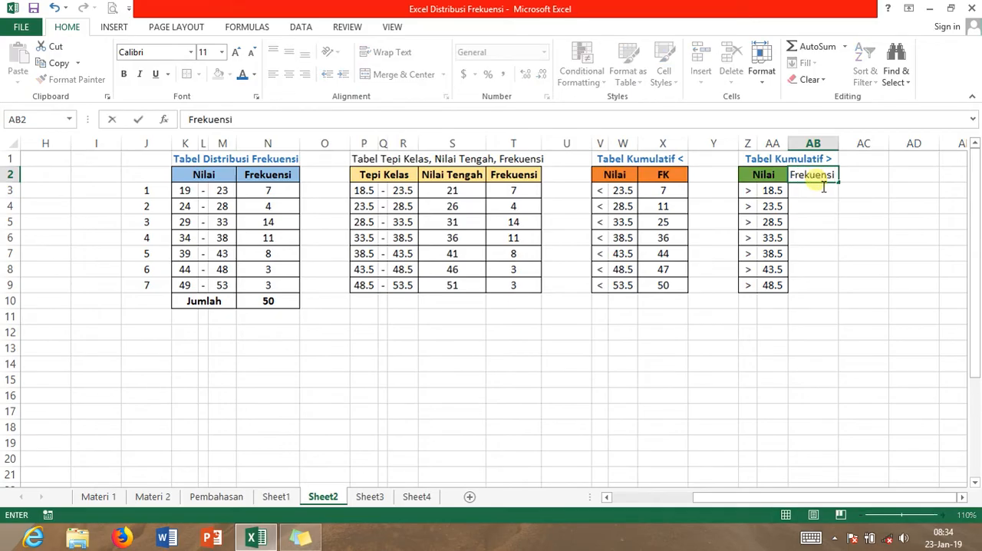
left_click_drag(840, 181, 793, 183)
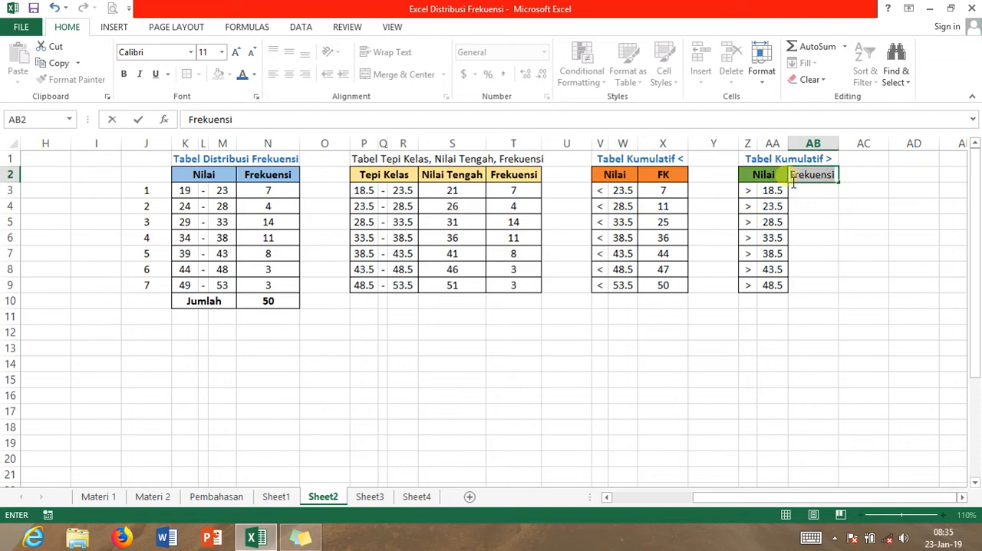
key("ctrl+b")
key("Return")
left_click(827, 177)
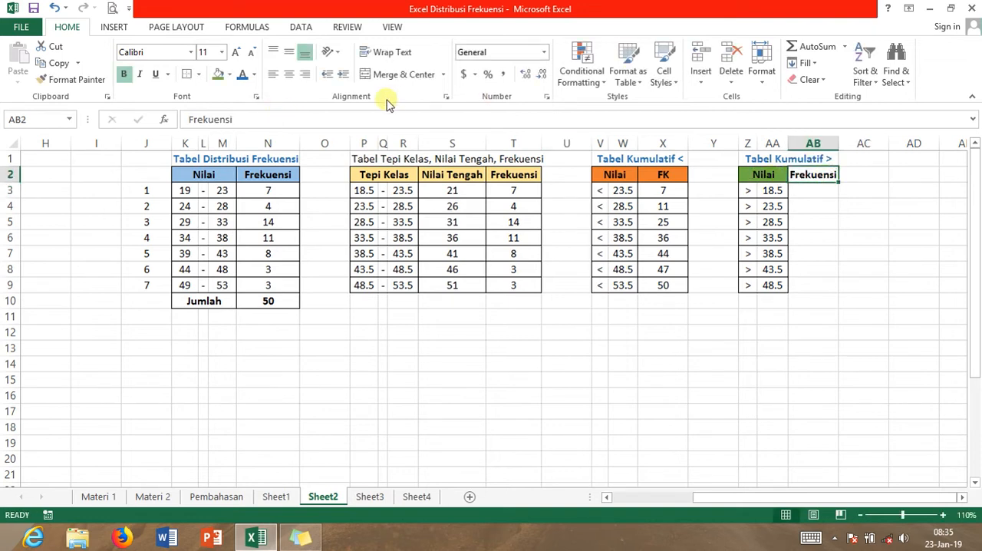
left_click(288, 74)
left_click_drag(845, 148, 849, 149)
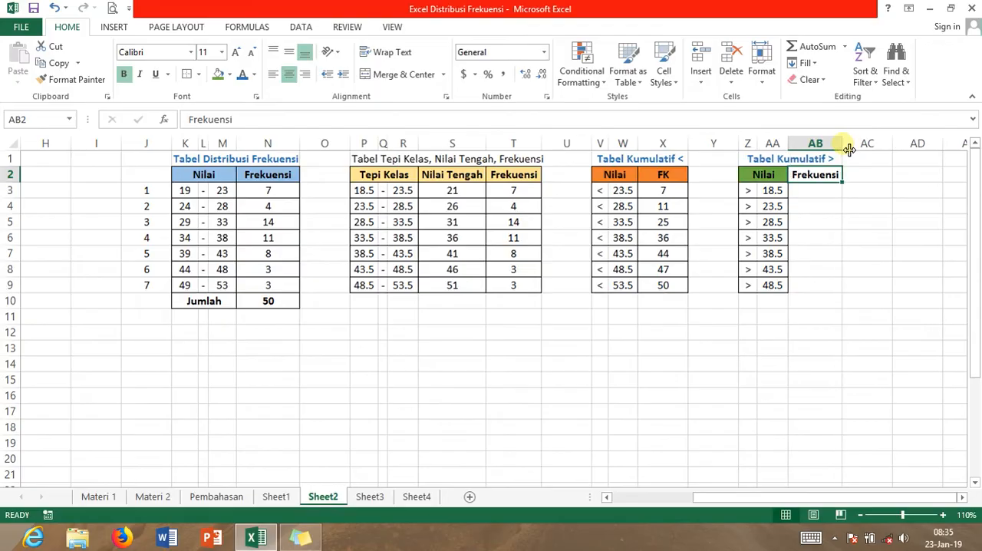
Replace the header text in AB2 with FK
double_click(805, 180)
left_click_drag(791, 176, 844, 181)
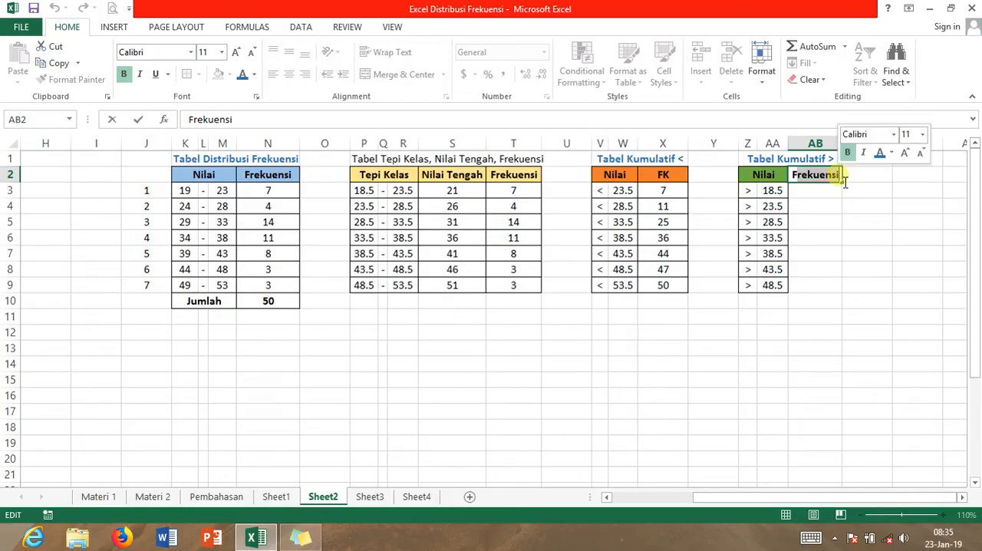
type("FK")
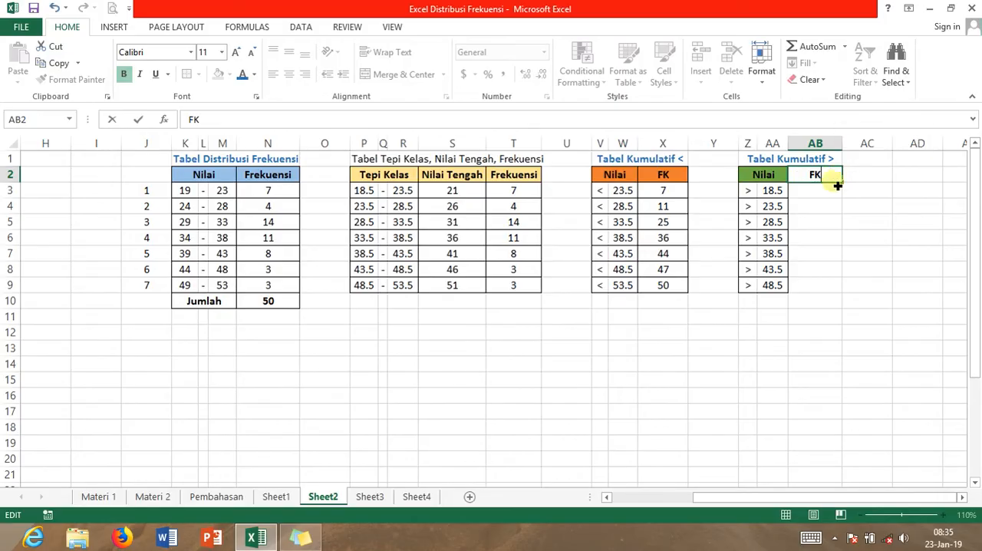
left_click(824, 196)
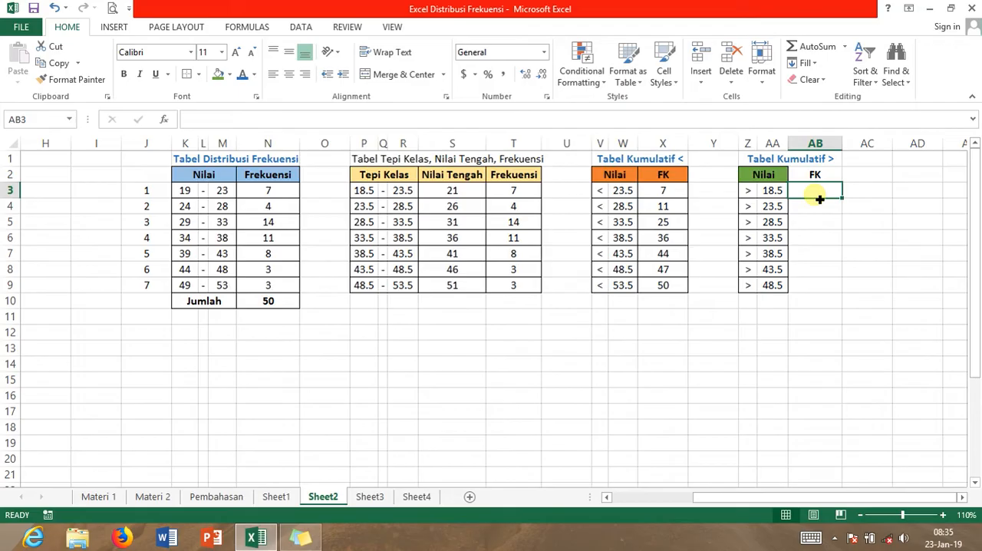
Link AB3 to the total frequency with =N10 and center it
type("=")
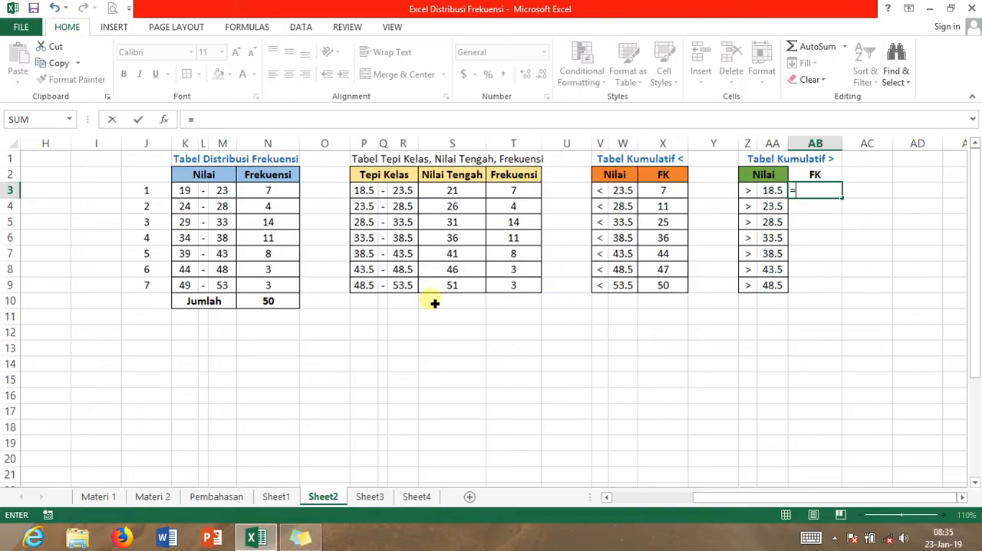
left_click(282, 307)
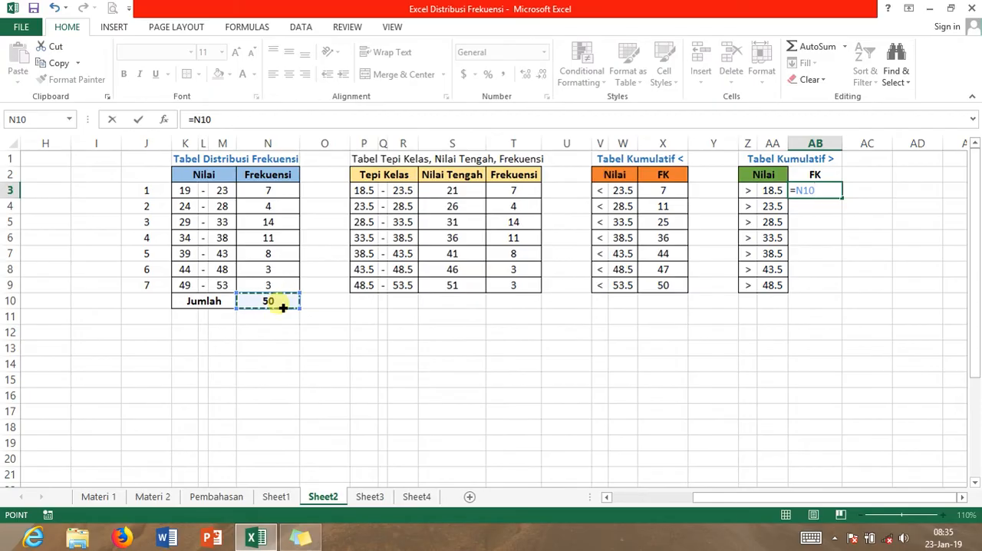
key("Return")
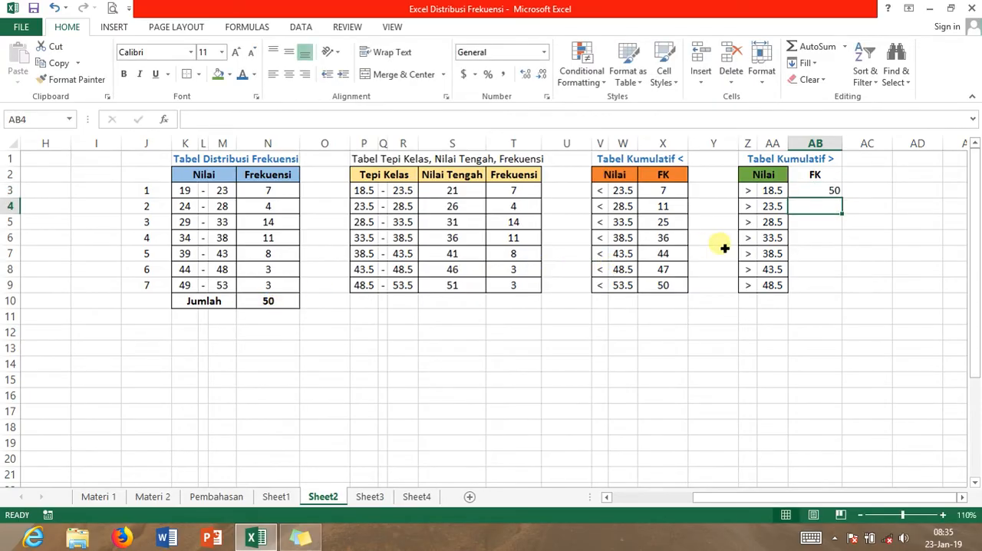
left_click(832, 194)
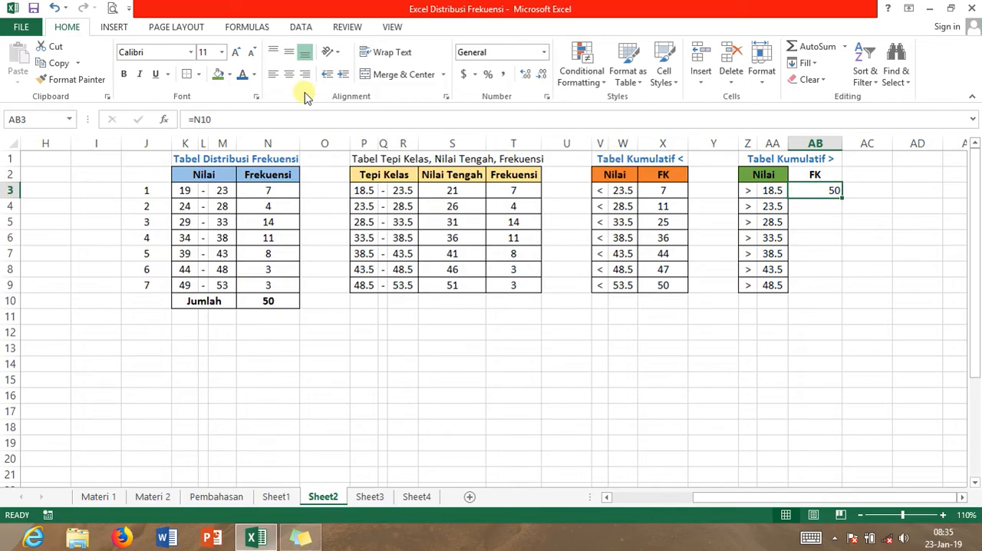
left_click(288, 74)
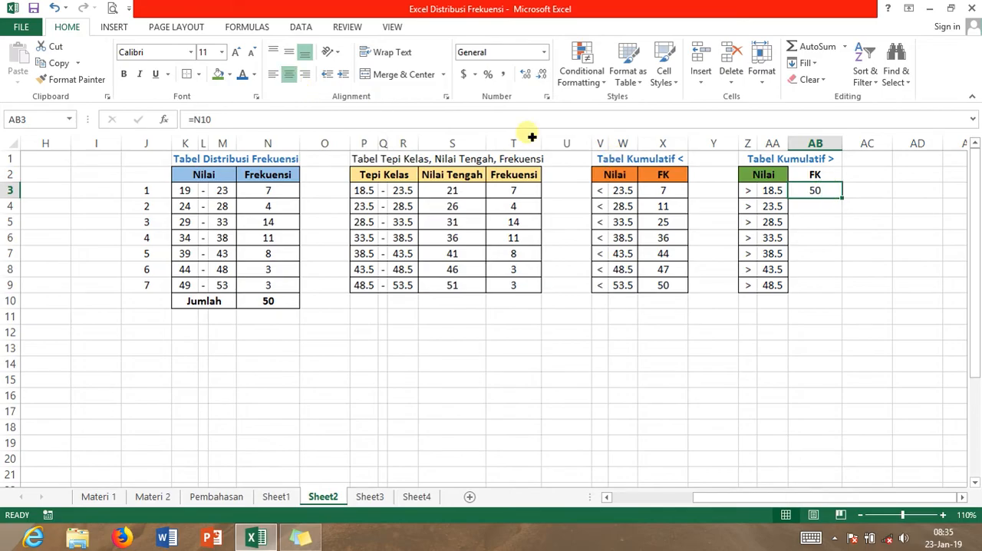
Enter =AB3-T3 in AB4, center it, and fill it down through AB9
left_click(822, 209)
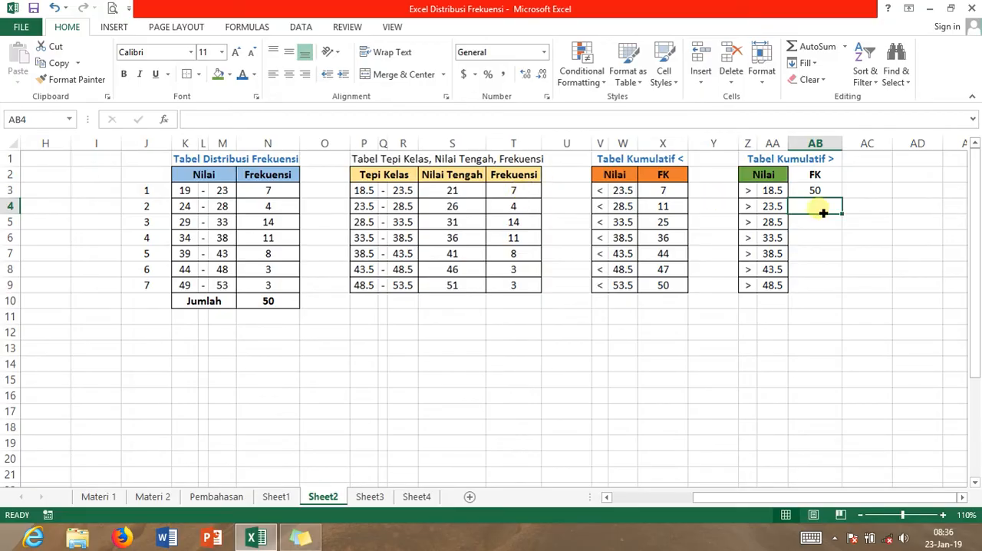
type("=")
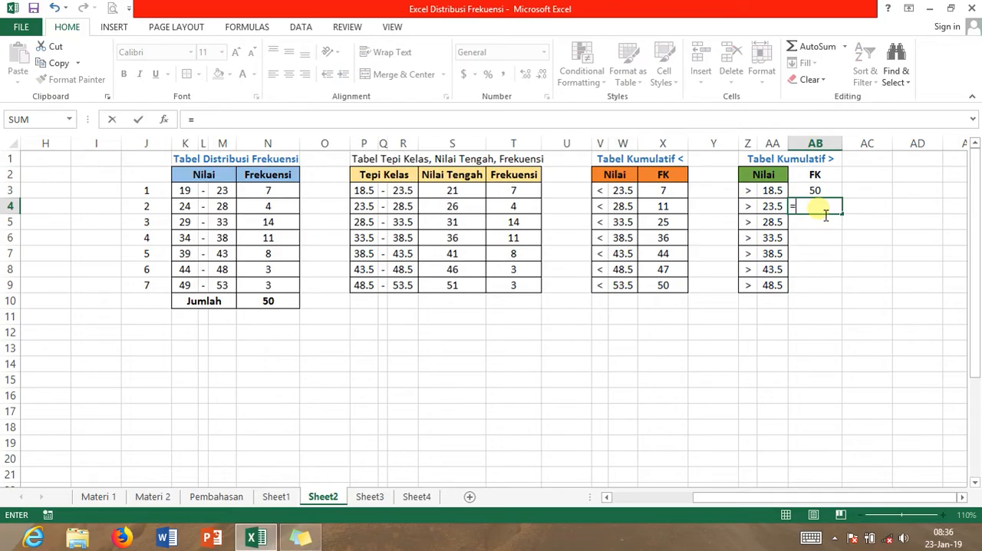
left_click(824, 194)
type("-")
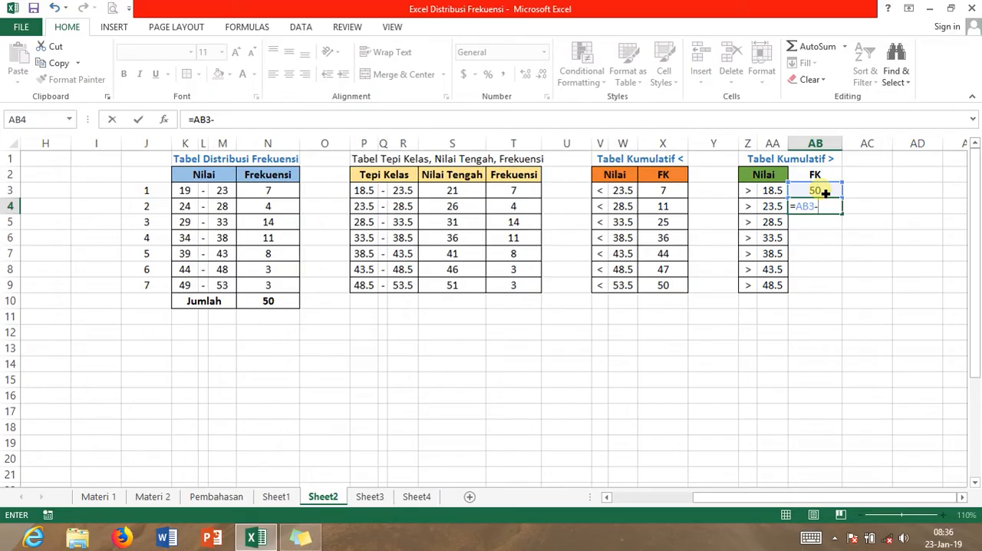
left_click(528, 195)
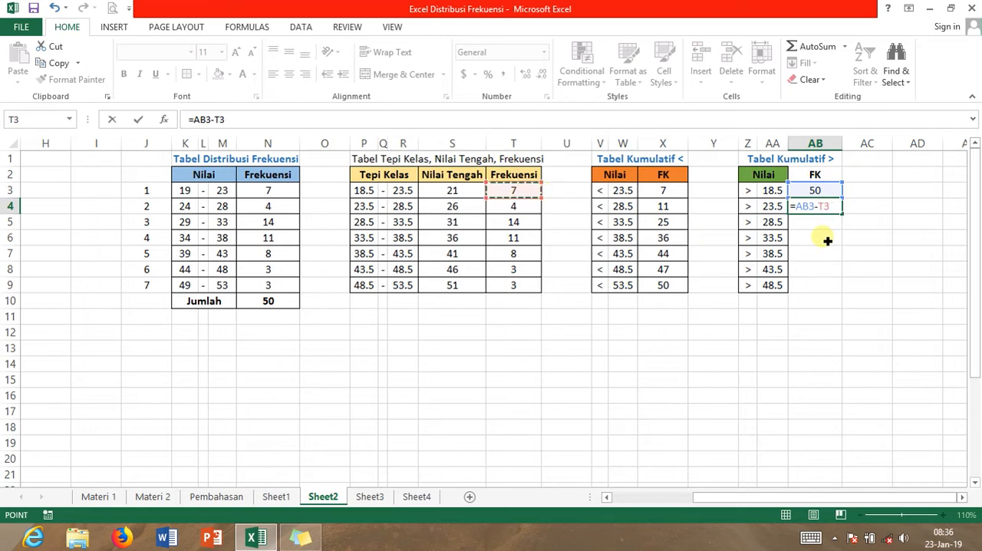
key("Return")
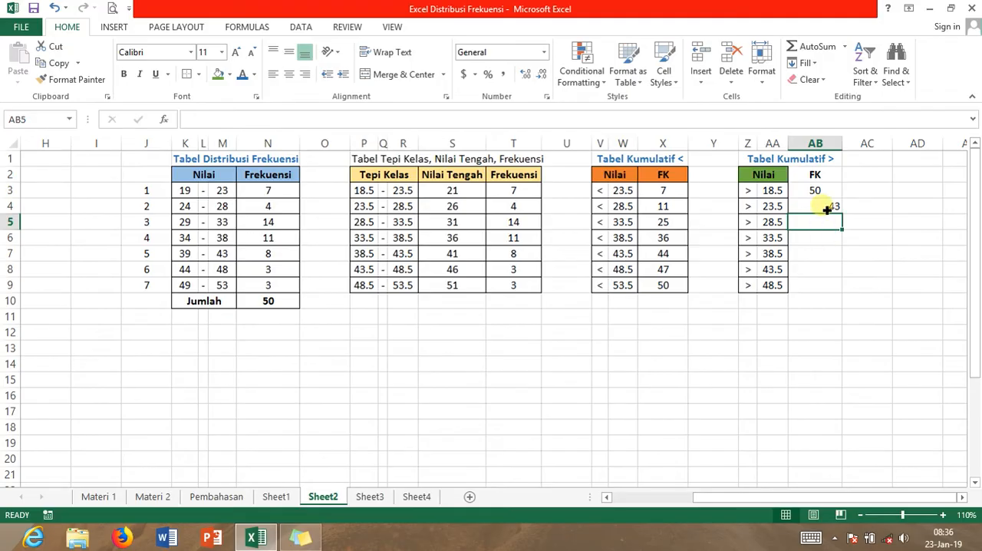
left_click(827, 208)
left_click(290, 75)
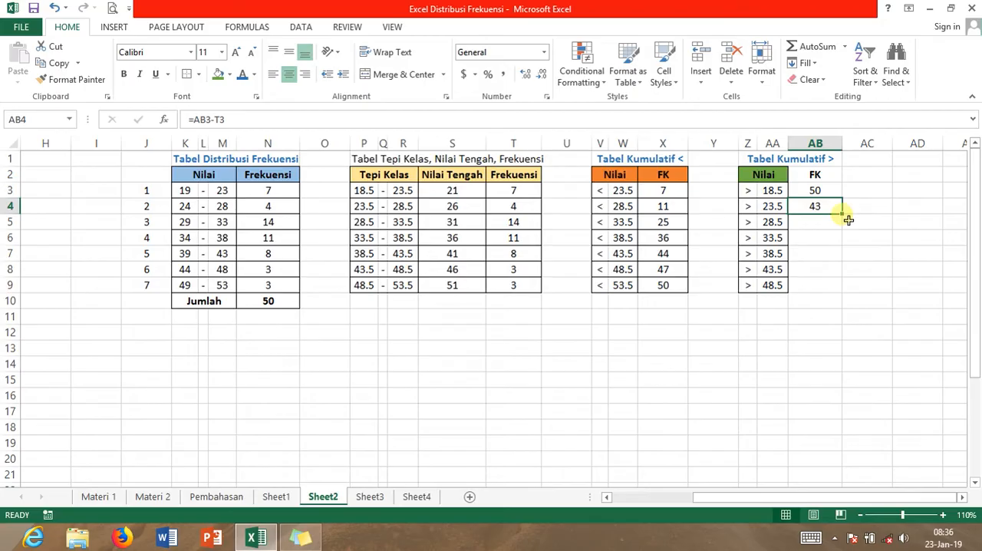
left_click_drag(846, 219, 839, 291)
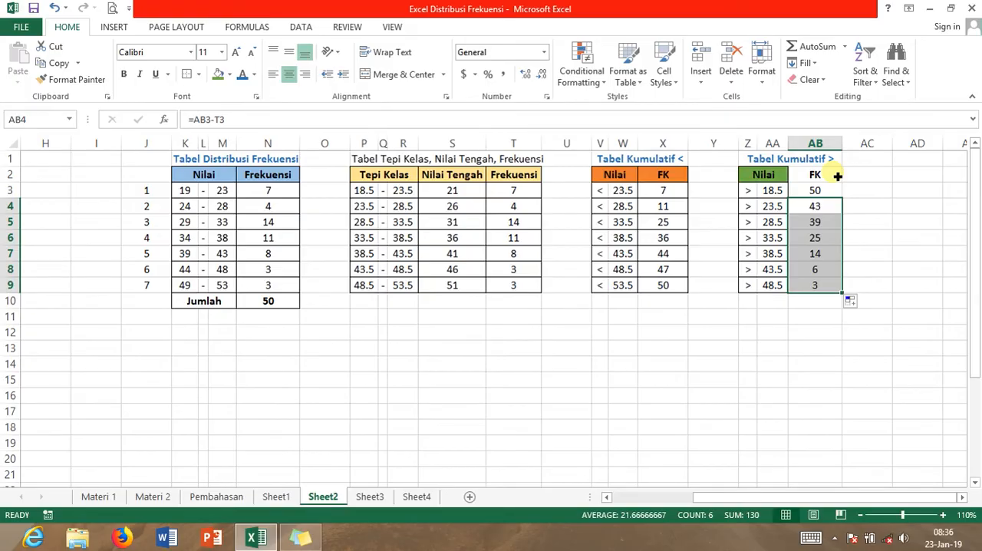
Apply all borders to AB2:AB9 and fill the FK header in AB2 with the same green as Nilai
left_click_drag(837, 175, 834, 287)
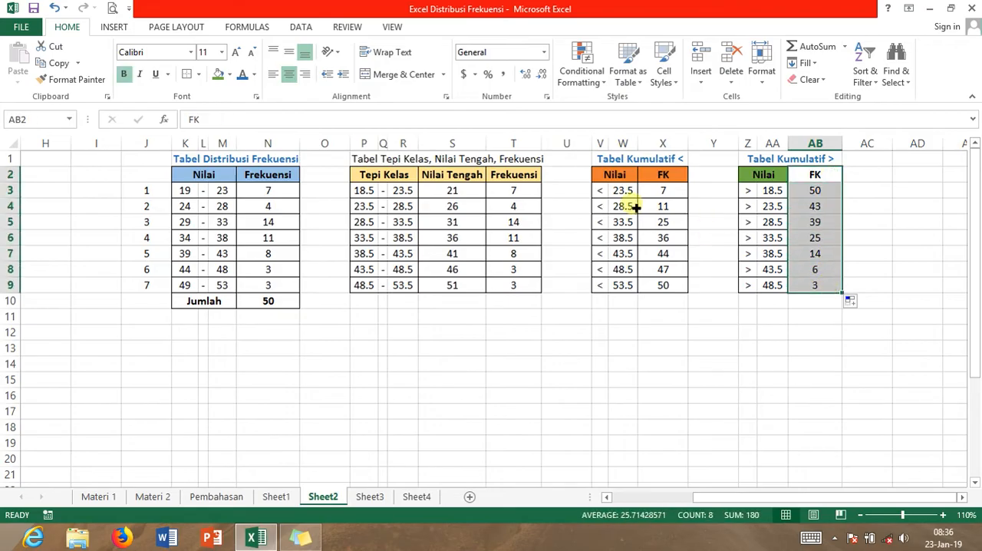
left_click(197, 75)
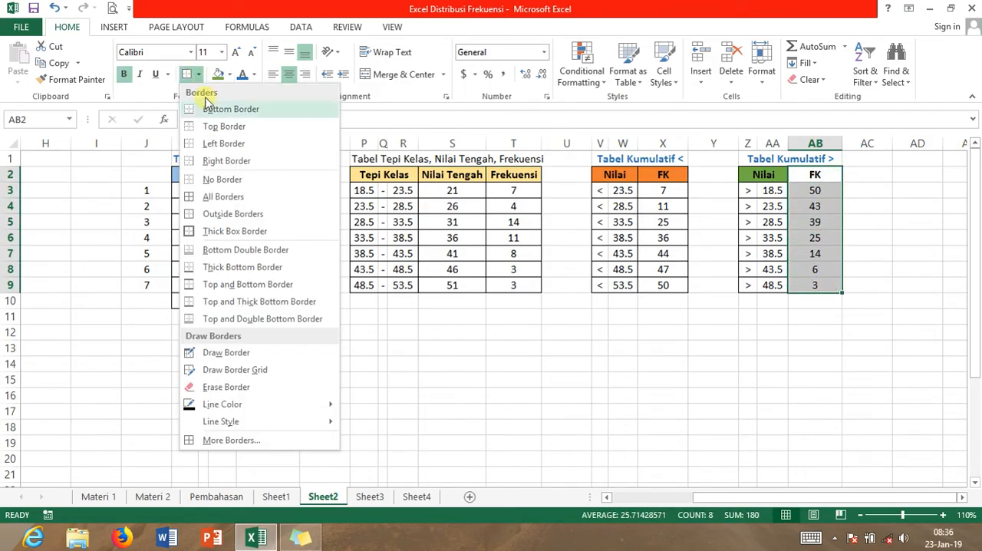
left_click(222, 191)
left_click(798, 180)
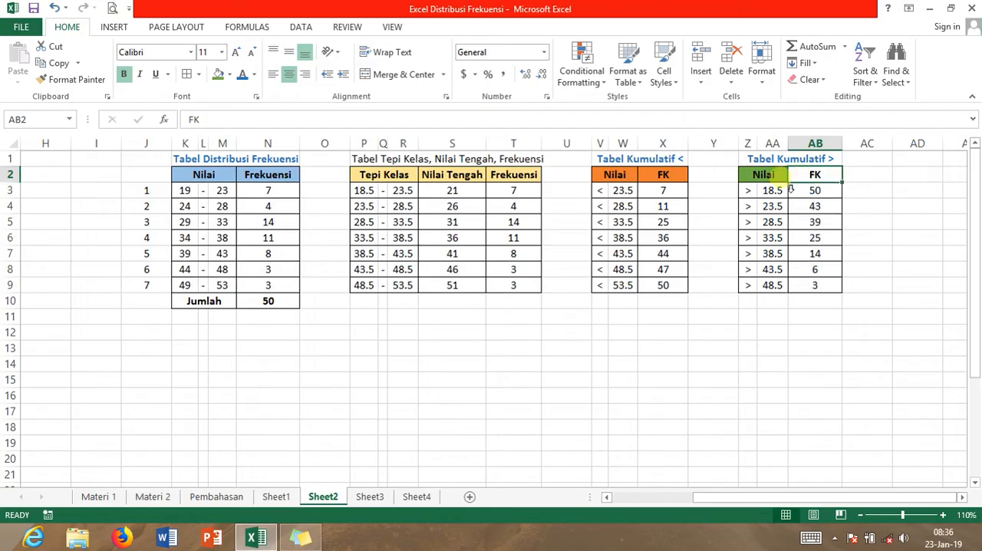
left_click(218, 74)
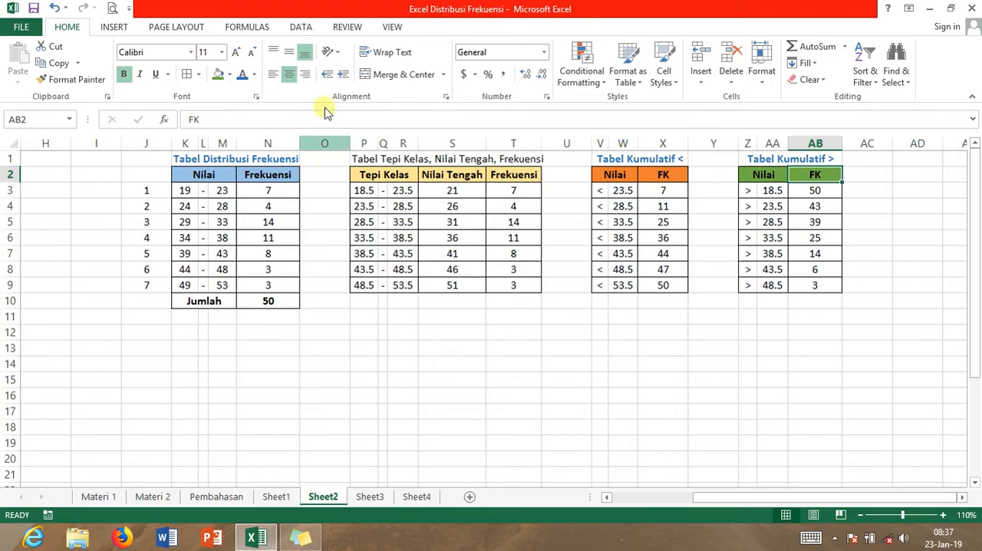
Make sure the Analysis ToolPak is enabled among the Excel add-ins and confirm the add-in selection
left_click(301, 27)
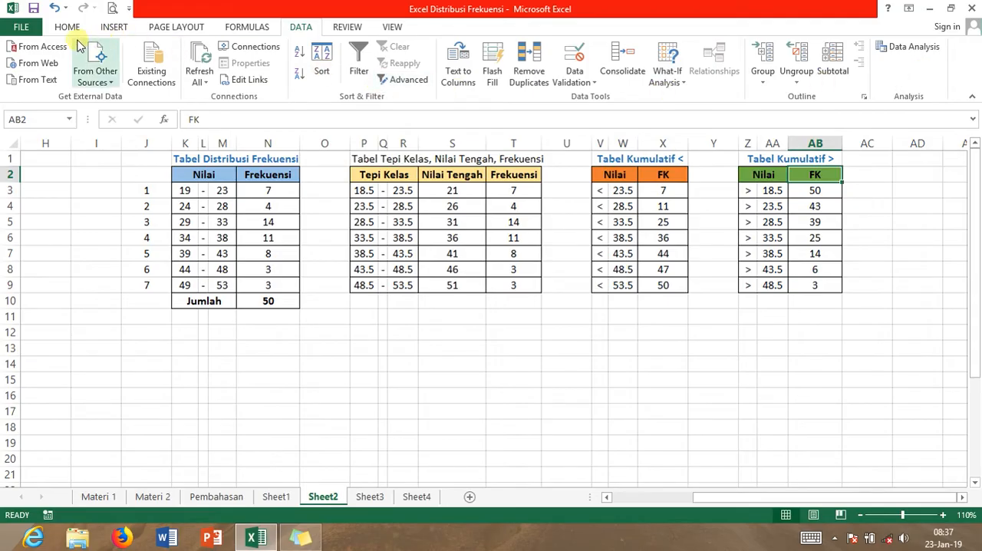
left_click(23, 29)
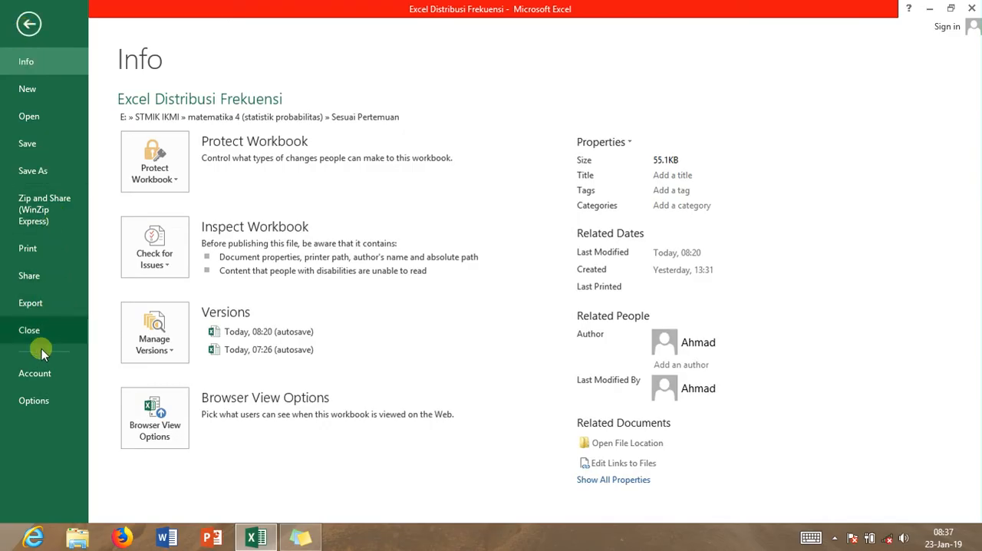
left_click(30, 400)
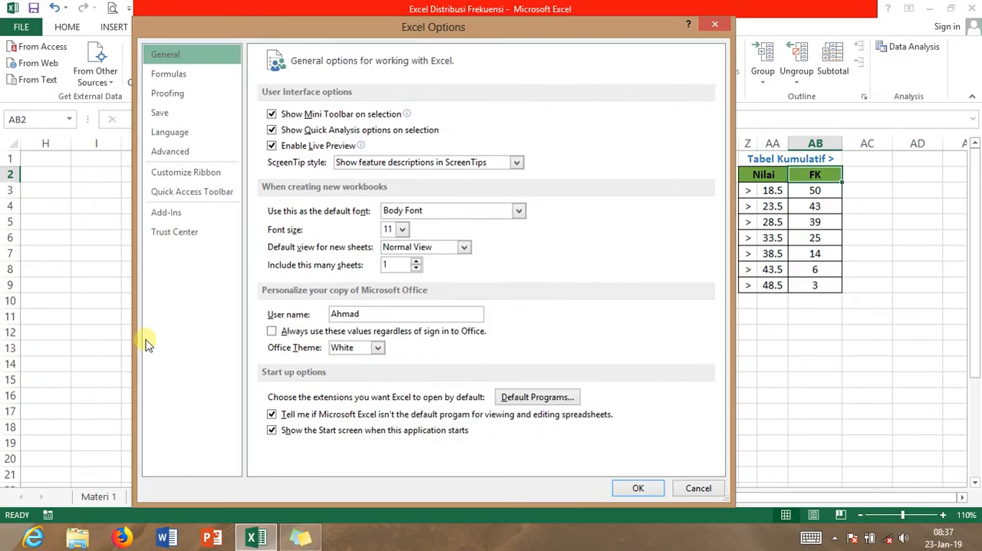
left_click(178, 218)
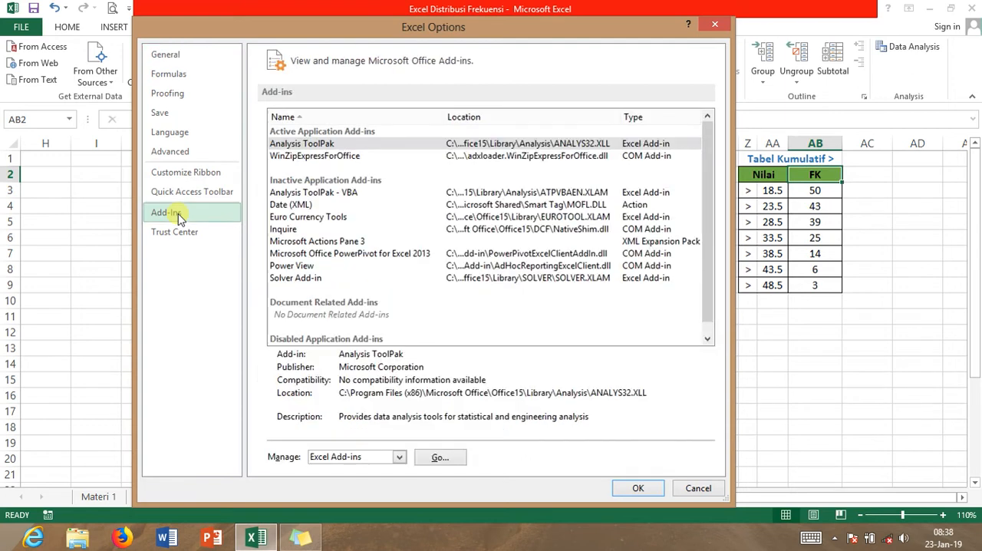
left_click(330, 148)
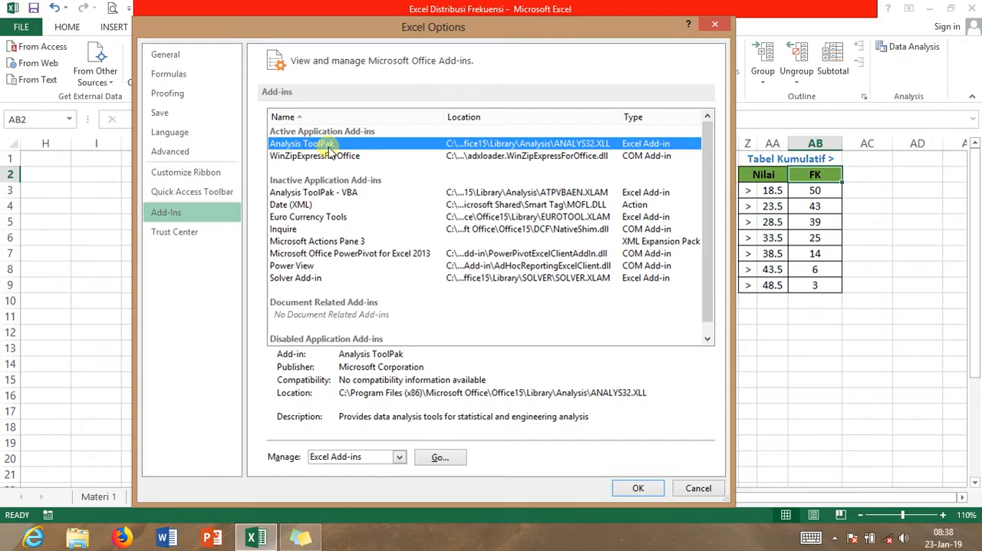
left_click(436, 460)
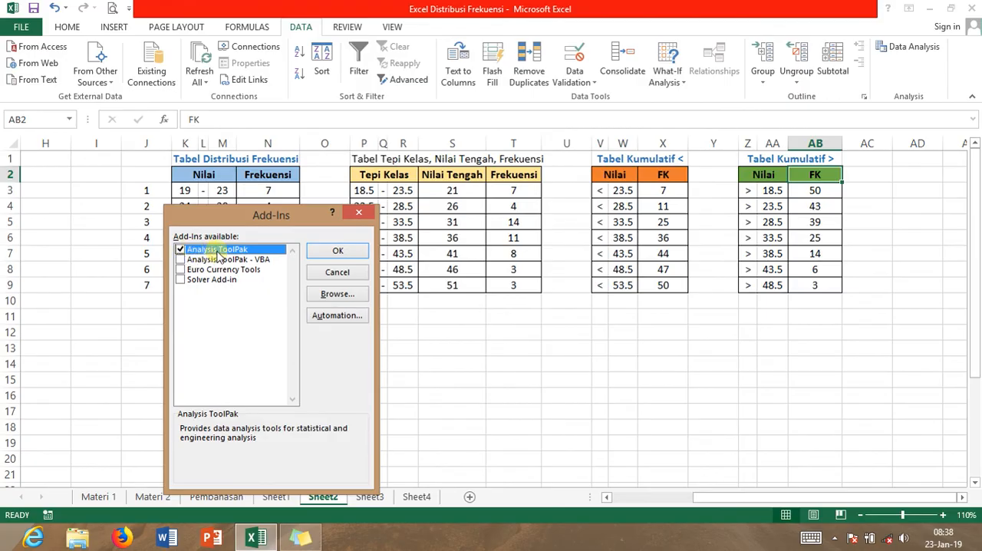
left_click(181, 250)
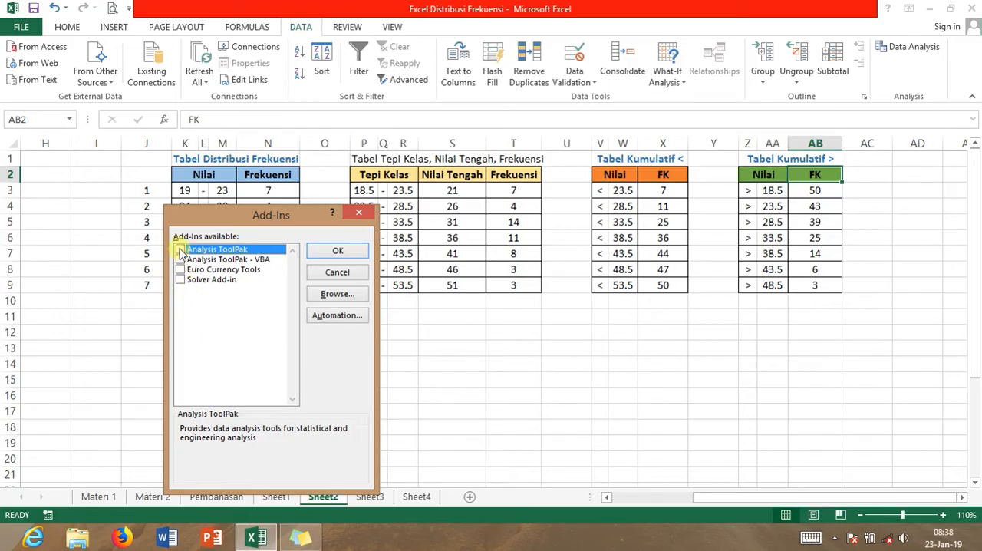
left_click(359, 253)
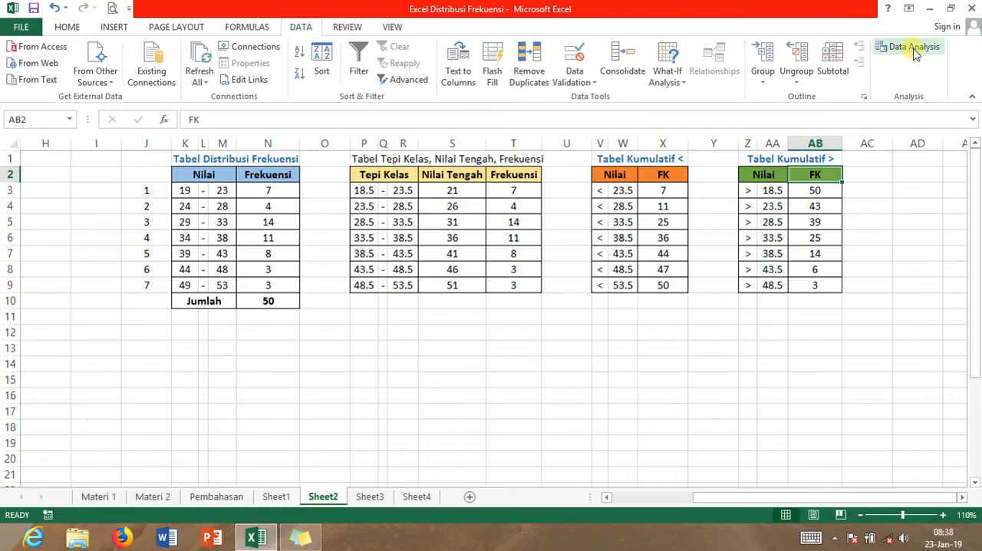
Start a Histogram data analysis and set its input range to the raw data in A2:E11
left_click(913, 54)
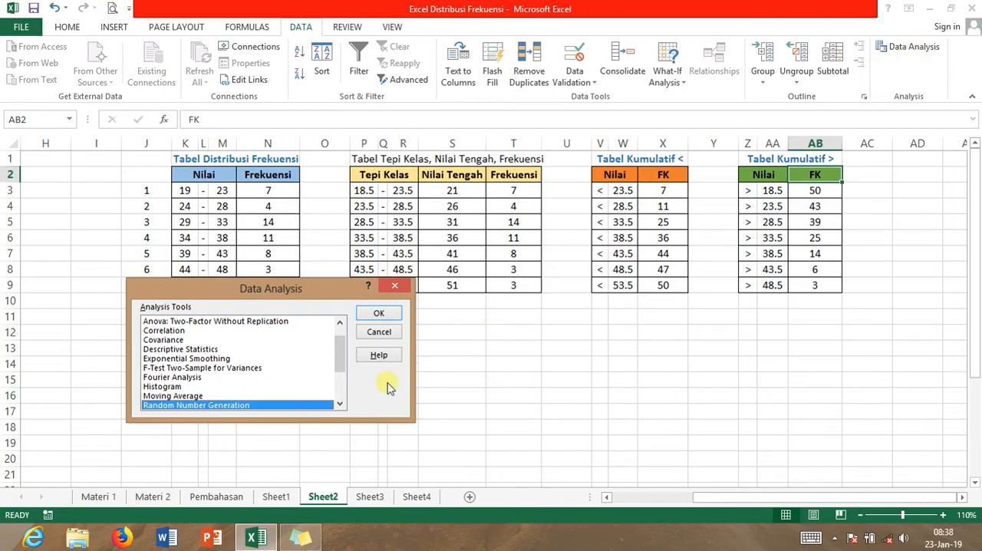
left_click(162, 387)
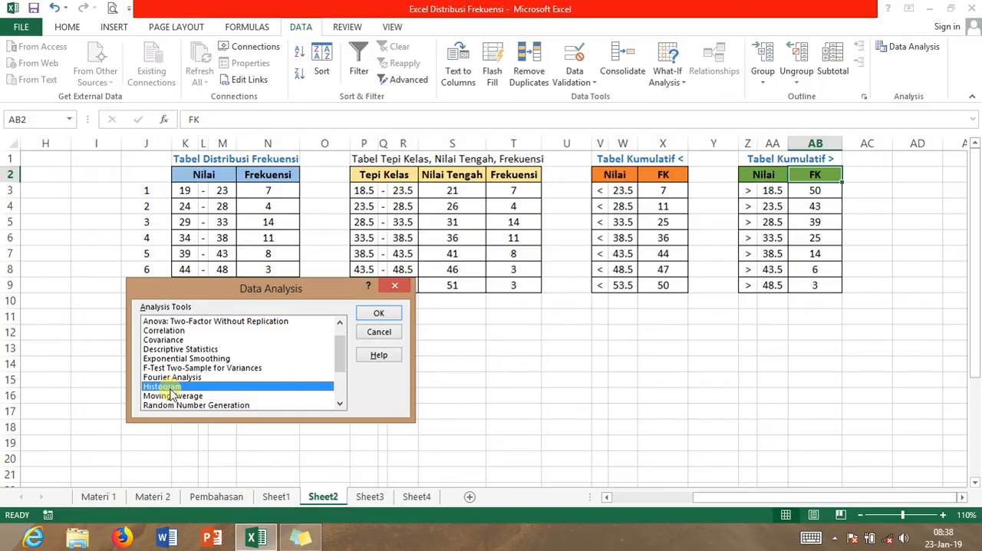
left_click(378, 314)
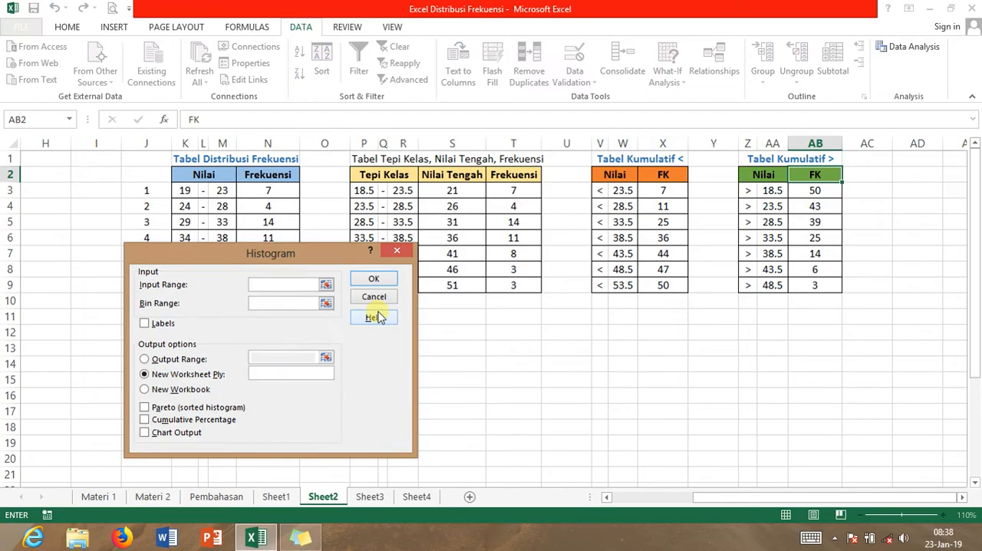
left_click(625, 497)
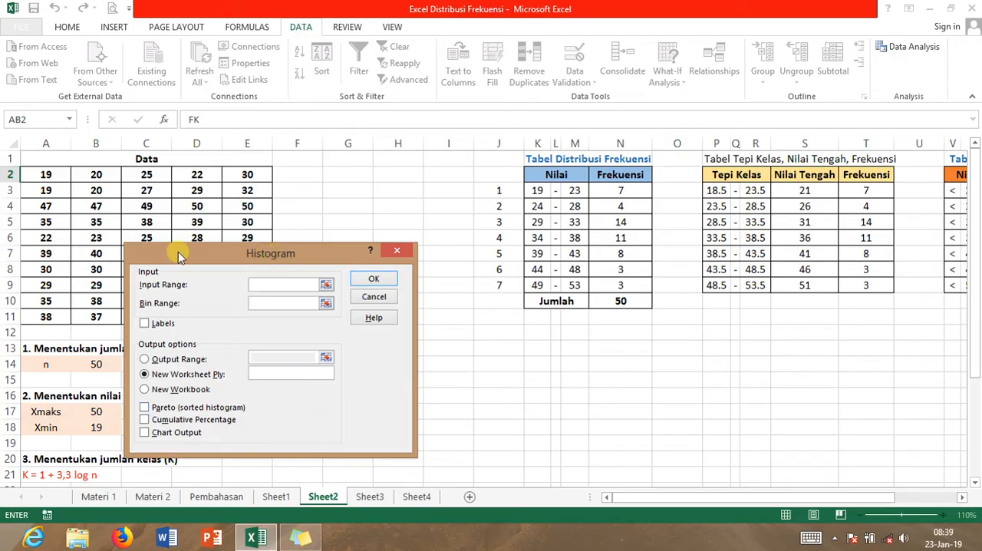
left_click(314, 288)
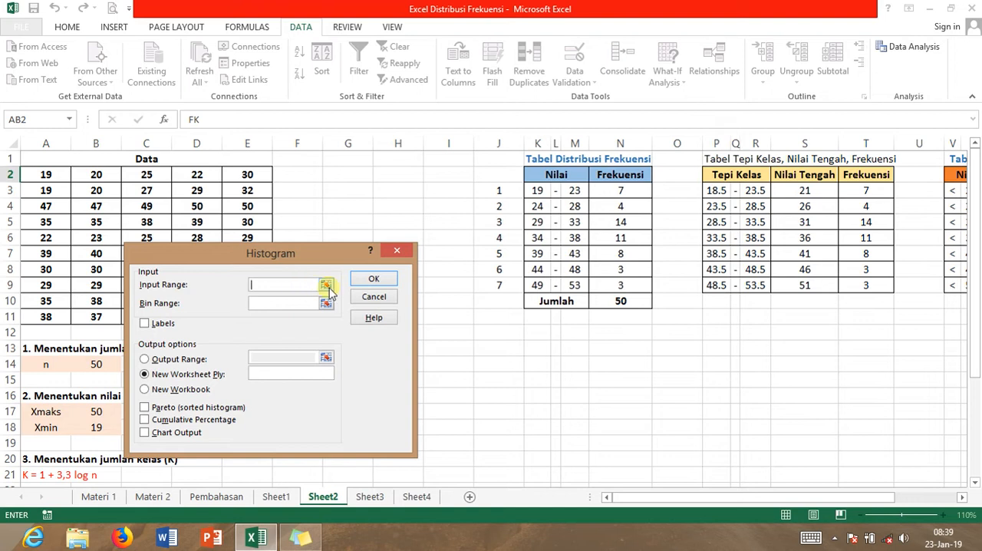
left_click(327, 285)
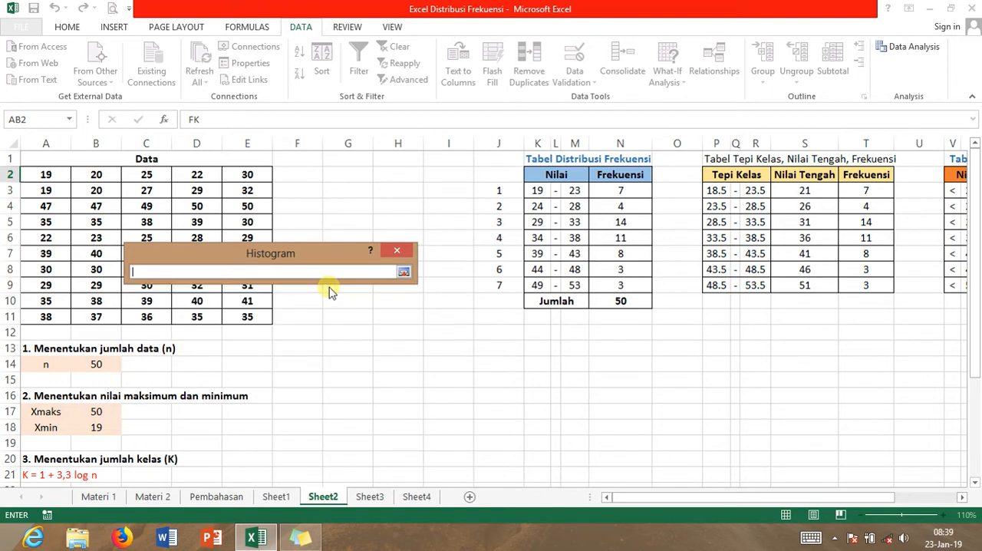
left_click(56, 179)
left_click_drag(56, 178, 244, 321)
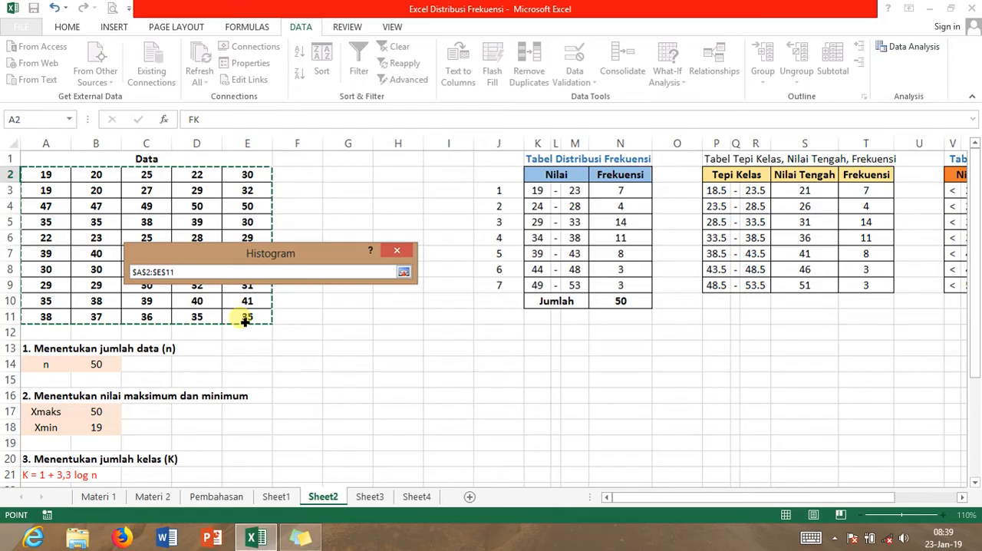
left_click(403, 273)
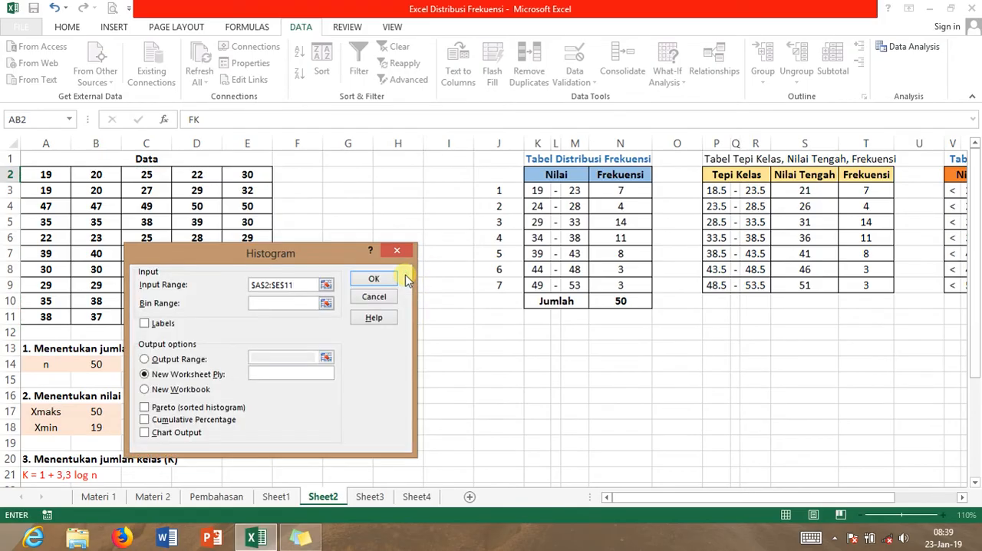
Set the histogram's bin range to the upper class limits in M3:M9 of the frequency distribution table
left_click(265, 306)
left_click(326, 303)
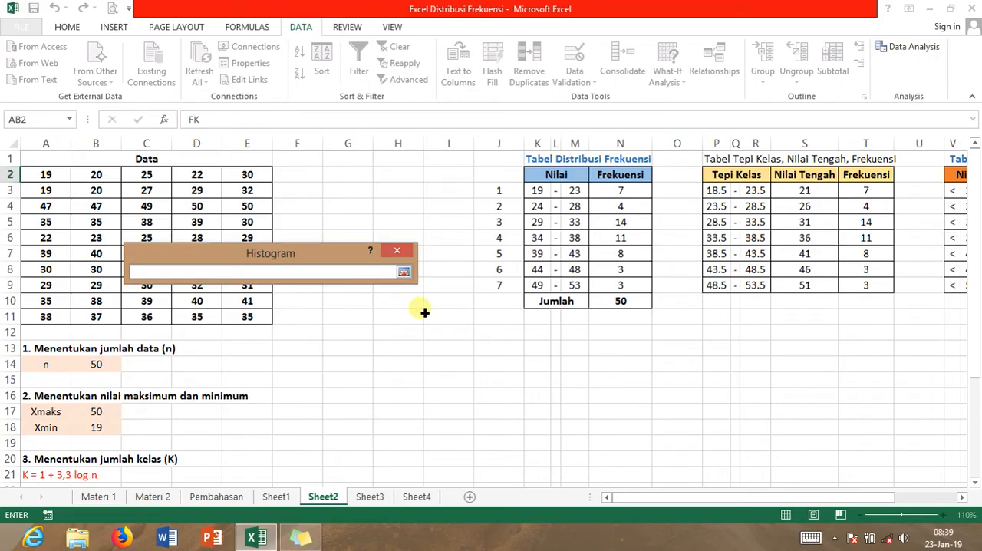
left_click(583, 194)
left_click_drag(583, 194, 585, 287)
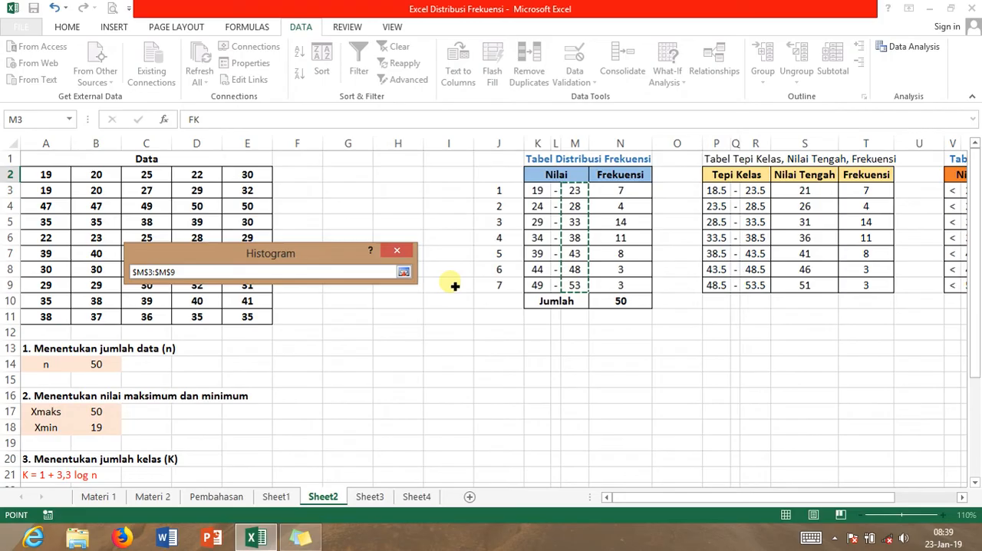
left_click(404, 273)
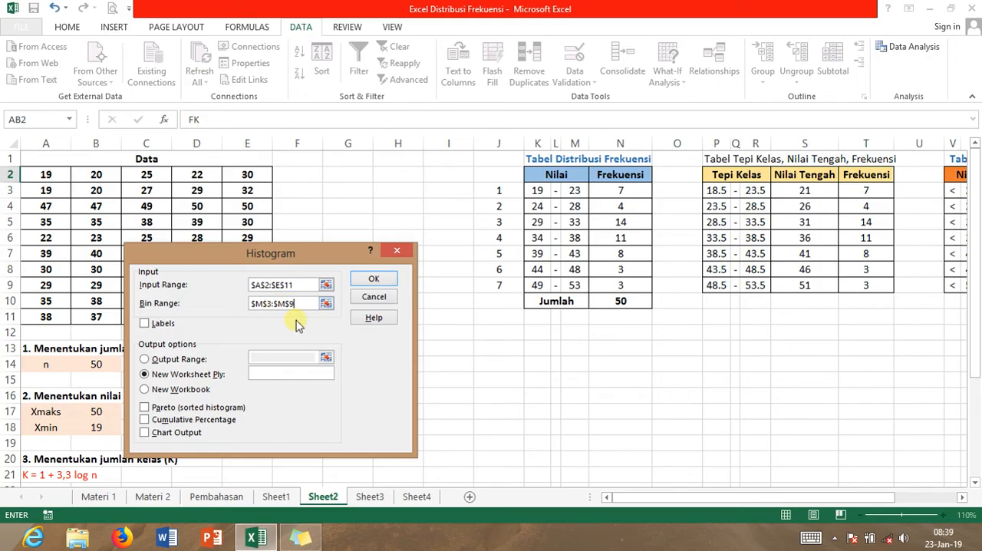
Send the histogram output to a range on the current sheet starting at cell S15
left_click(150, 359)
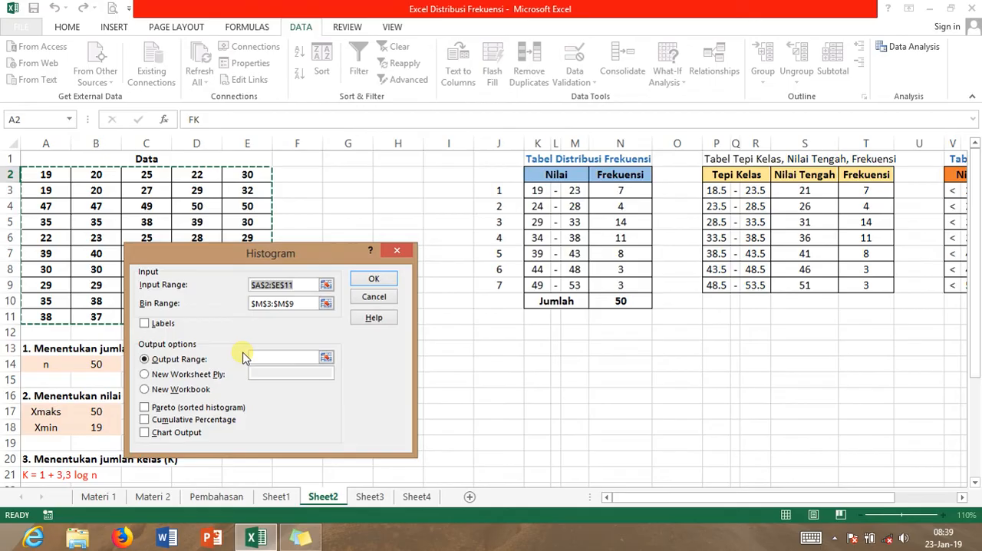
left_click(325, 358)
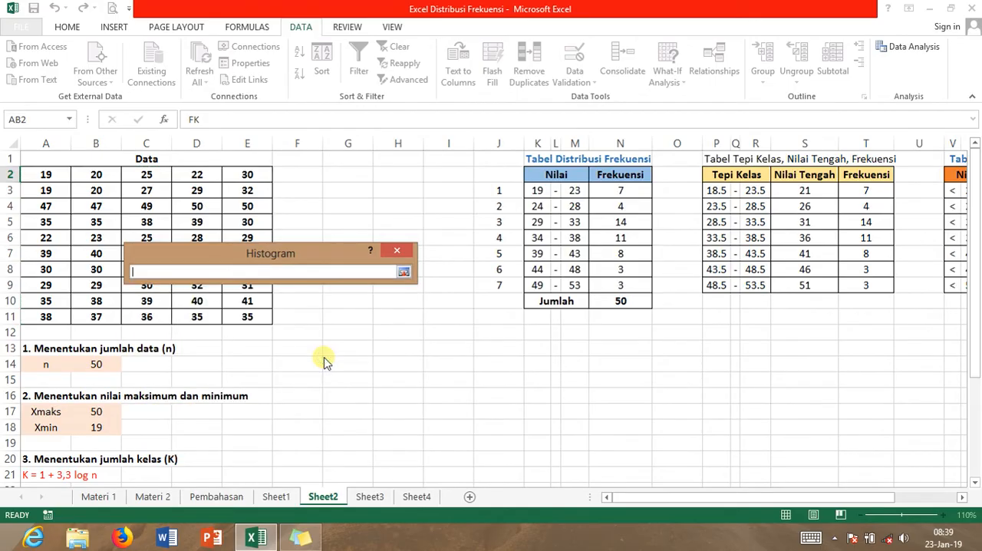
left_click(809, 383)
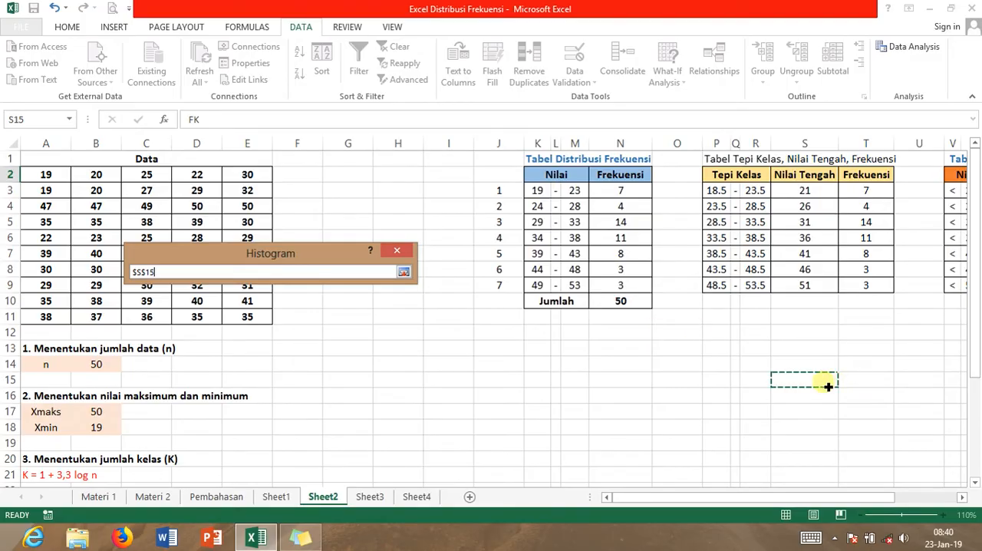
left_click_drag(828, 387, 879, 486)
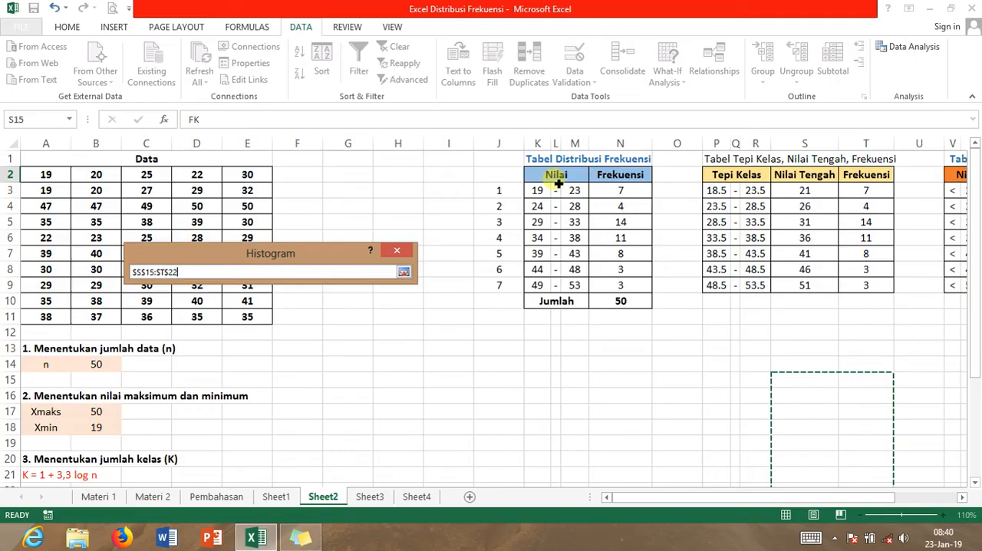
left_click(812, 381)
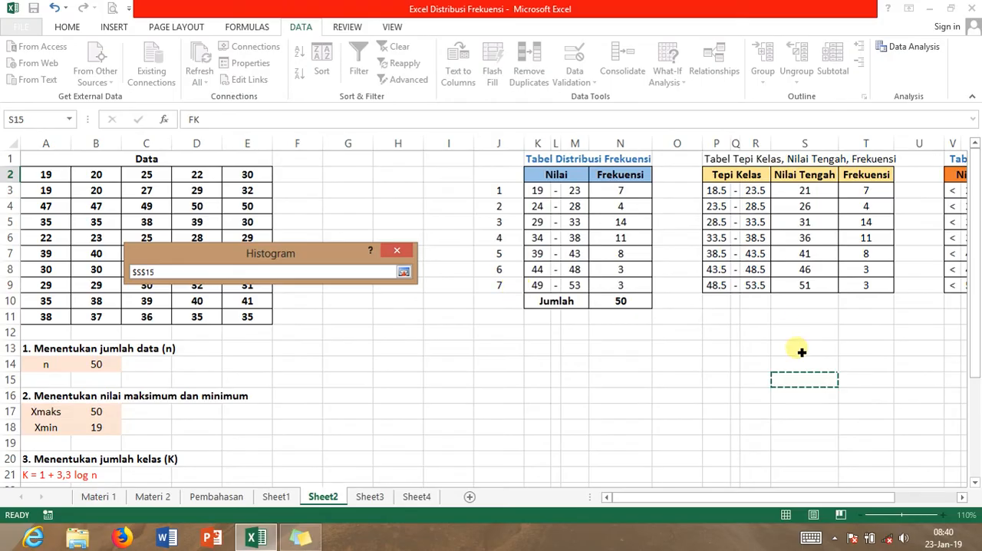
left_click_drag(793, 381, 851, 436)
left_click_drag(860, 488, 859, 430)
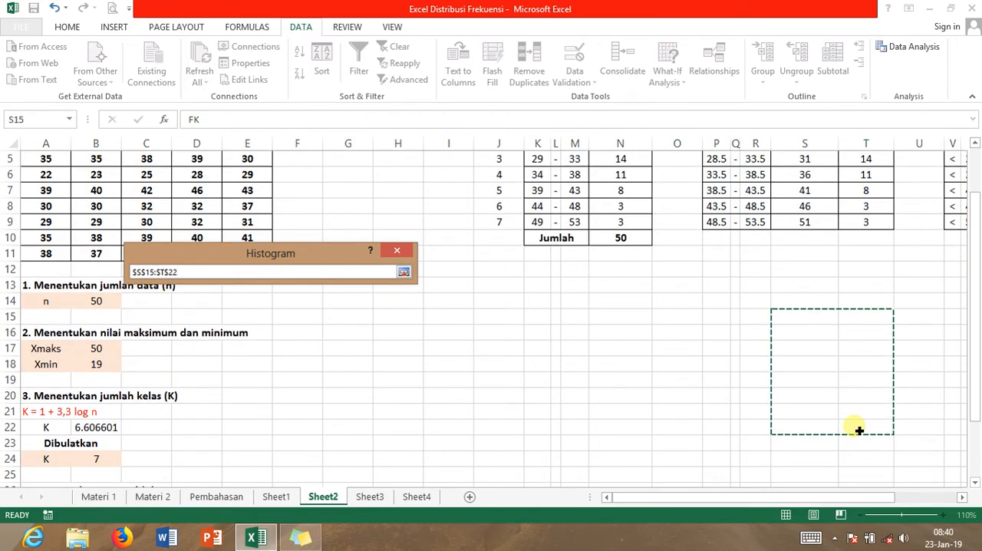
left_click(799, 322)
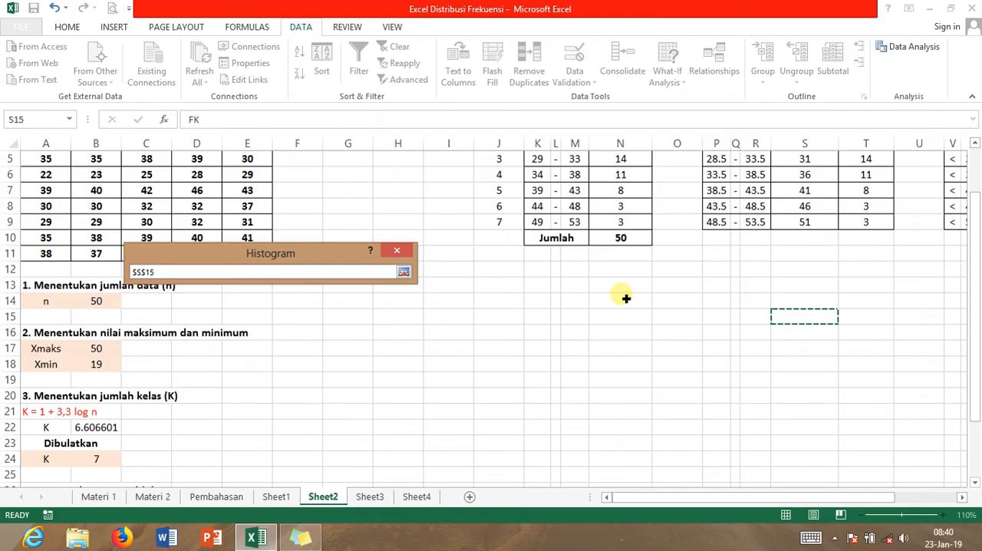
Confirm S15 as the output cell, enable chart output, and run the histogram analysis
left_click(403, 273)
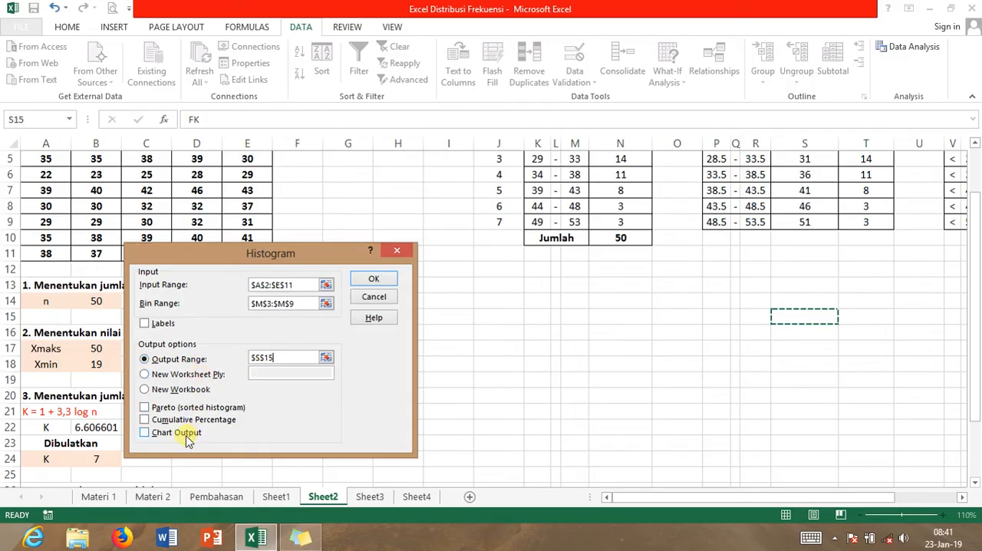
left_click(146, 433)
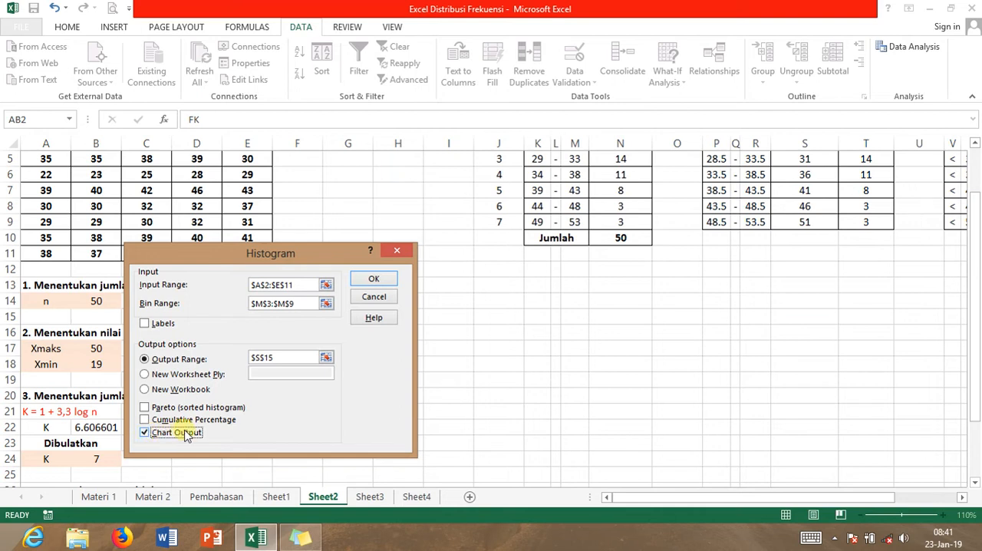
left_click(374, 280)
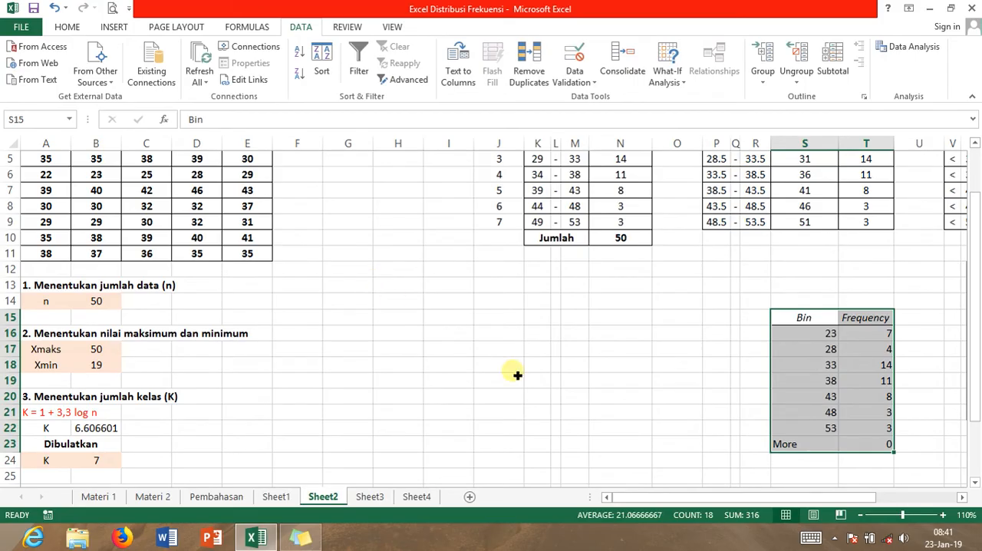
Move the histogram chart beside the Bin and Frequency output table and enlarge it to span about columns U to AC, rows 11 to 24
left_click_drag(623, 497, 711, 498)
left_click(631, 408)
left_click_drag(622, 429, 553, 463)
left_click_drag(815, 263, 869, 233)
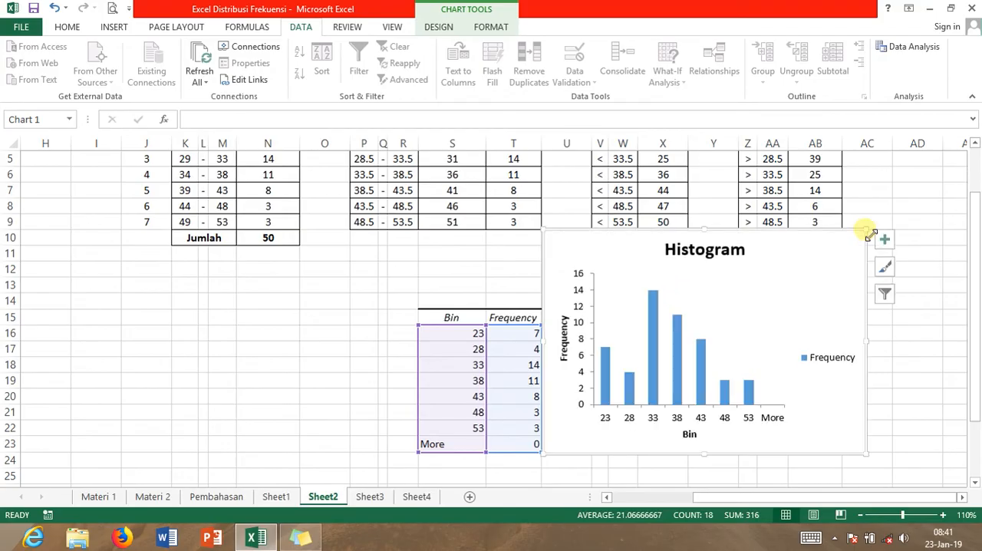
left_click_drag(772, 301, 780, 324)
key("ctrl+z")
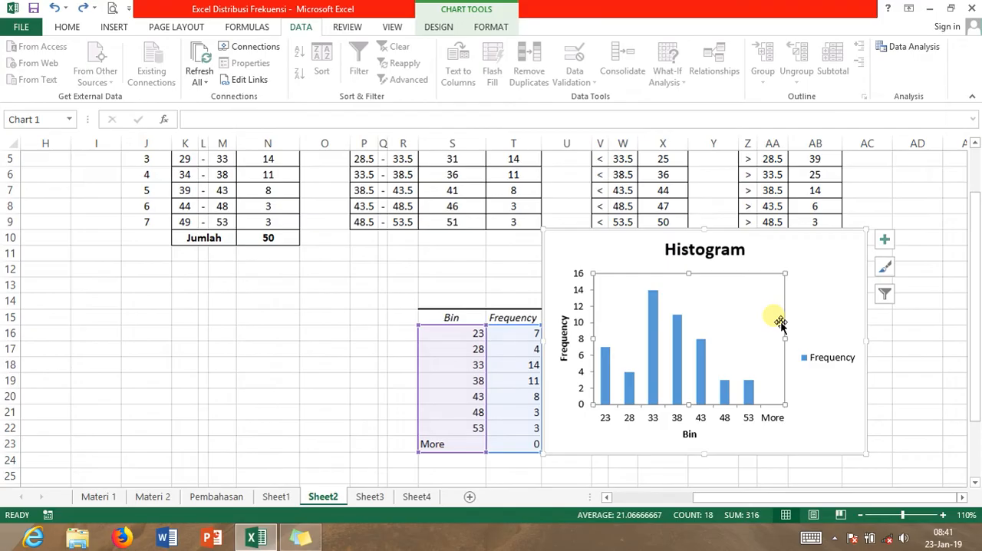
left_click_drag(840, 241, 838, 254)
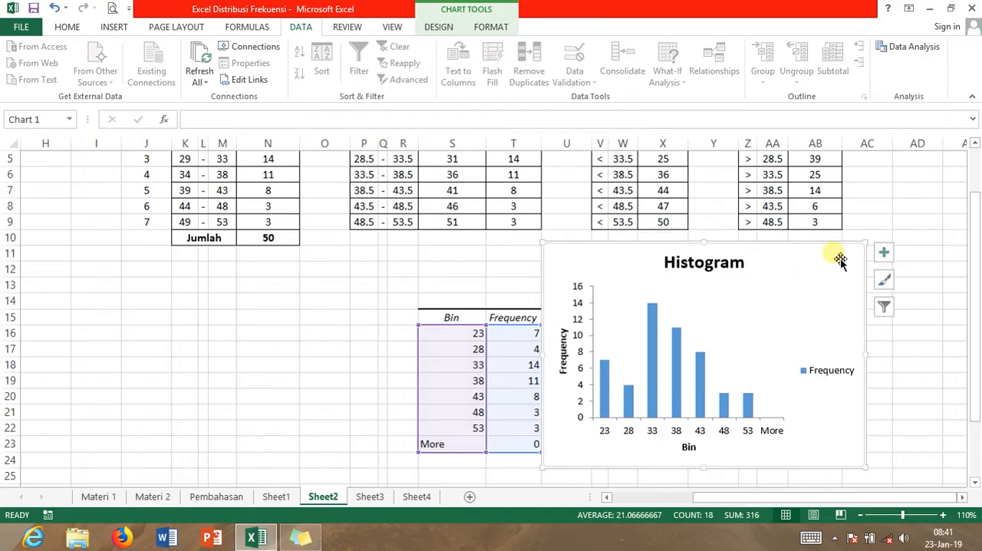
Change the histogram's horizontal axis title to "Nilai" and close the axis title formatting options
left_click(690, 448)
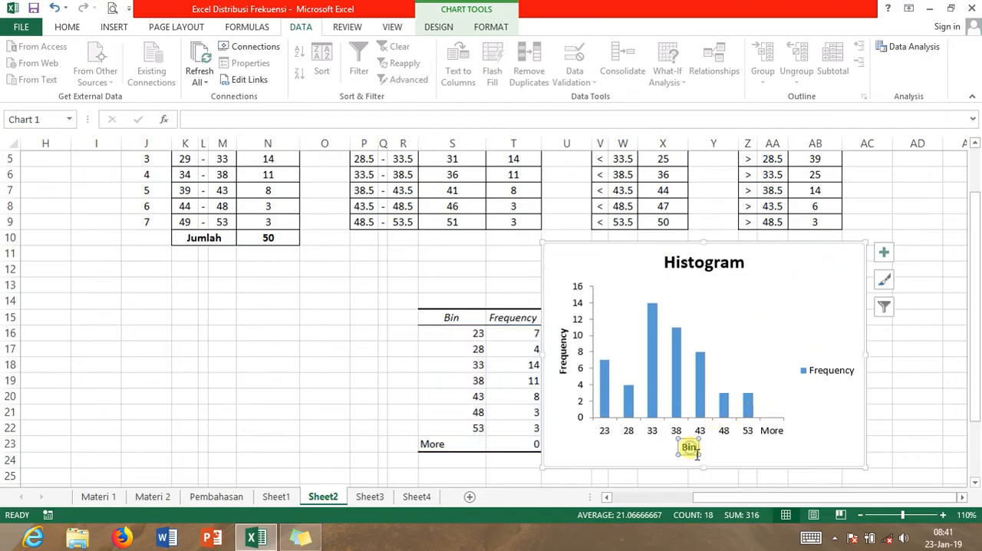
double_click(688, 450)
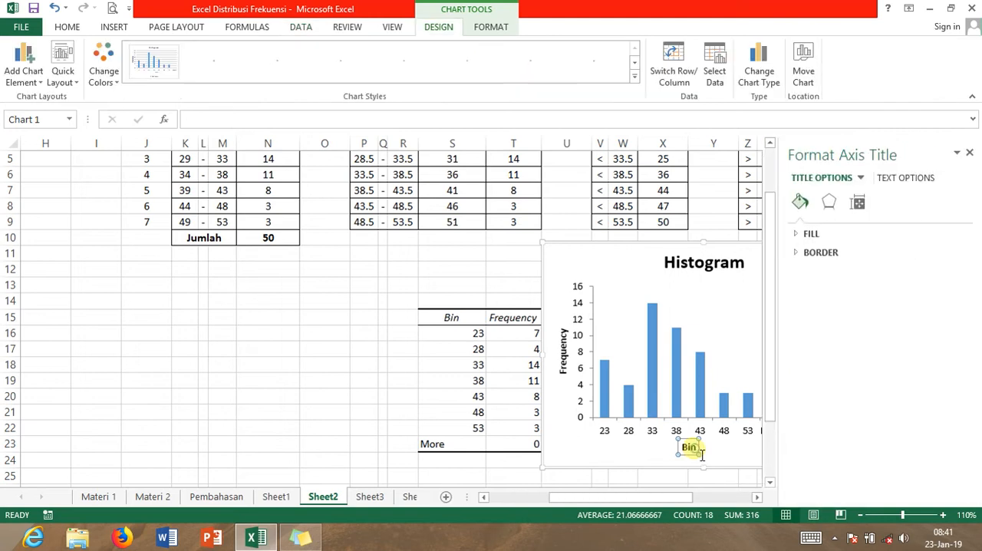
type("Nila")
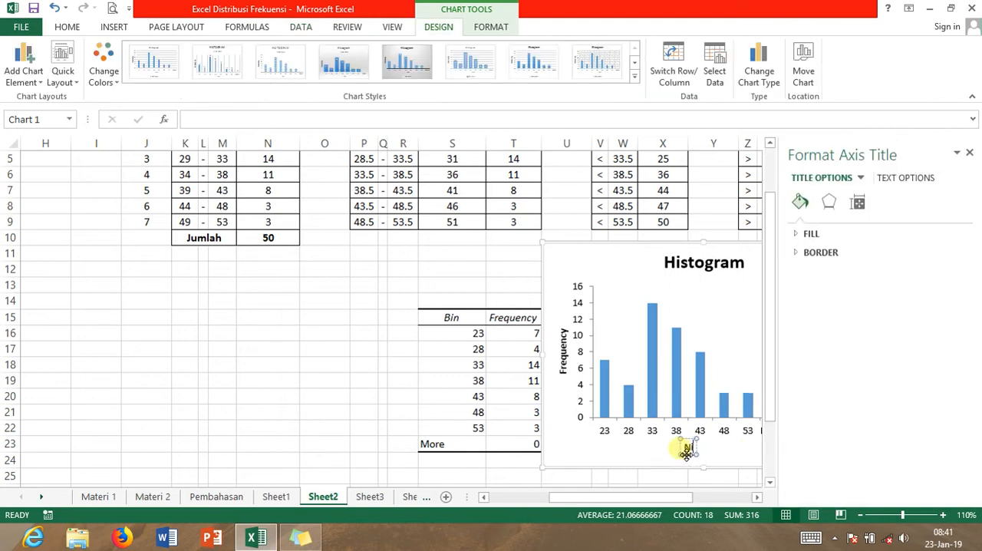
type("i")
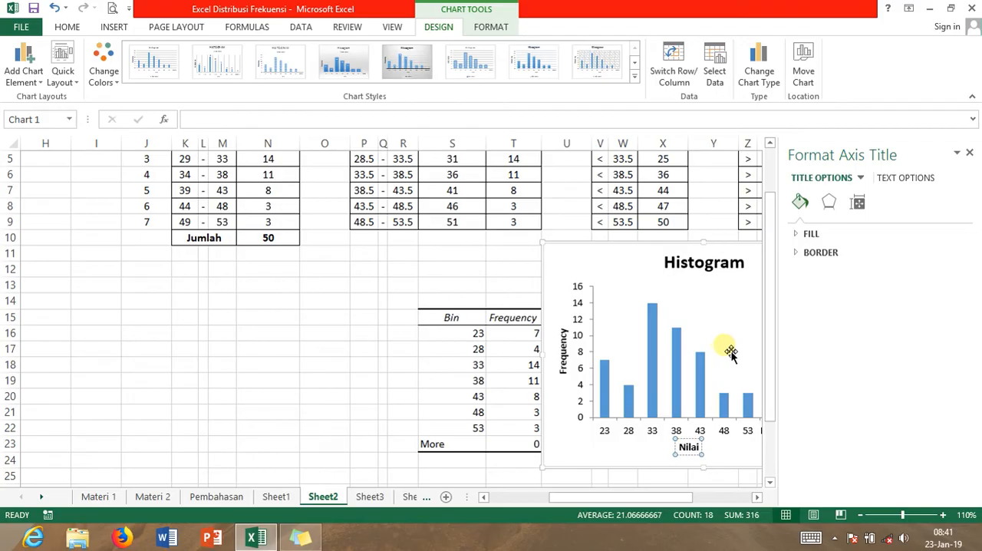
left_click(969, 156)
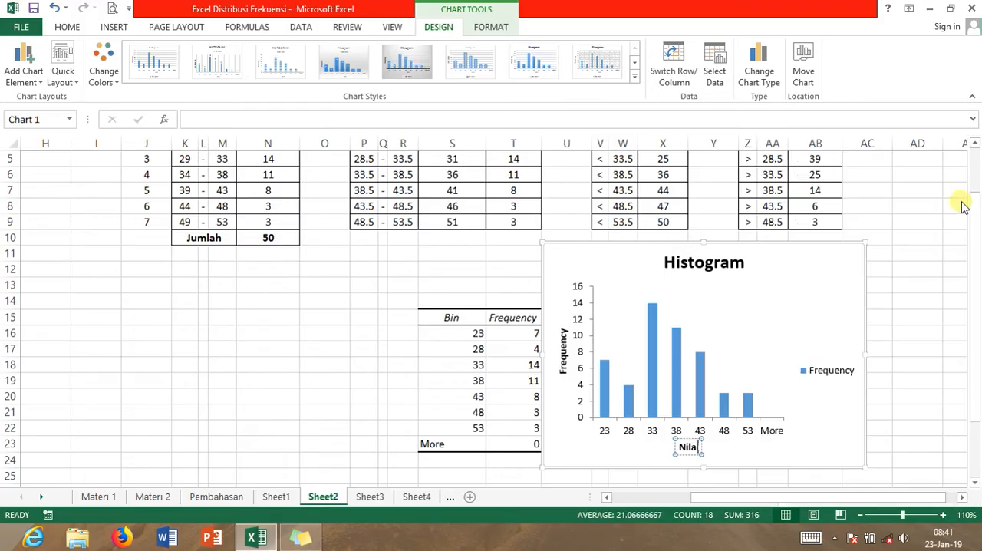
left_click(878, 303)
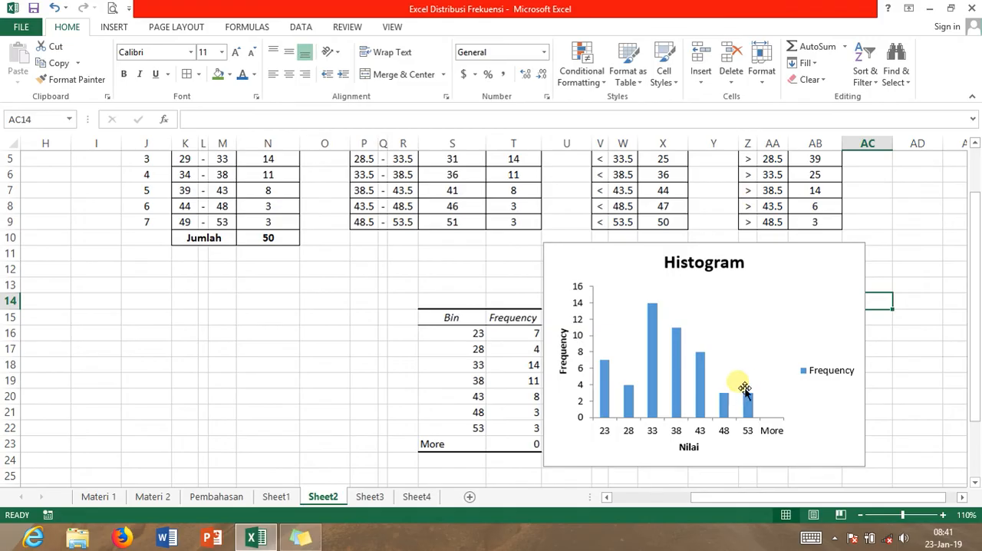
Set the gap width of the histogram's bars to 0%
left_click(700, 381)
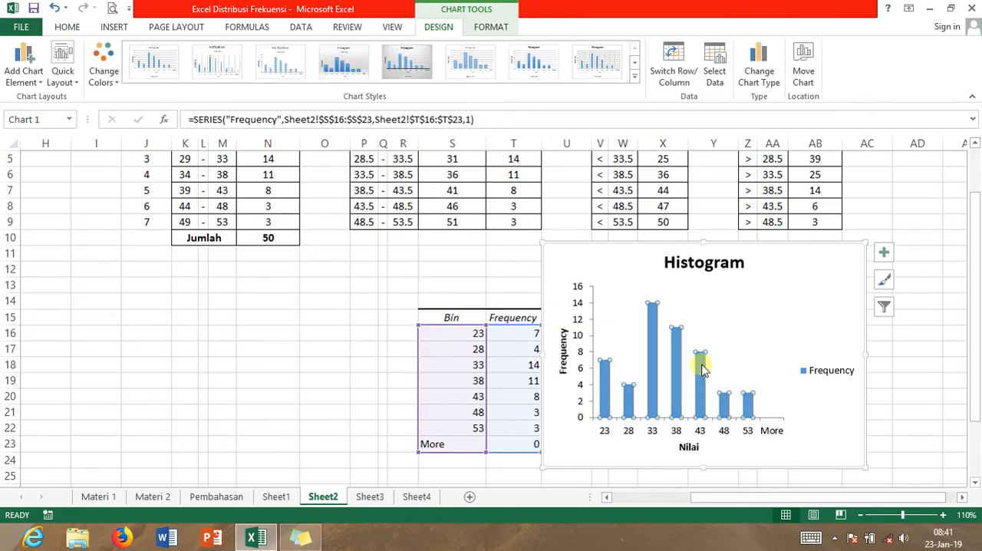
double_click(700, 375)
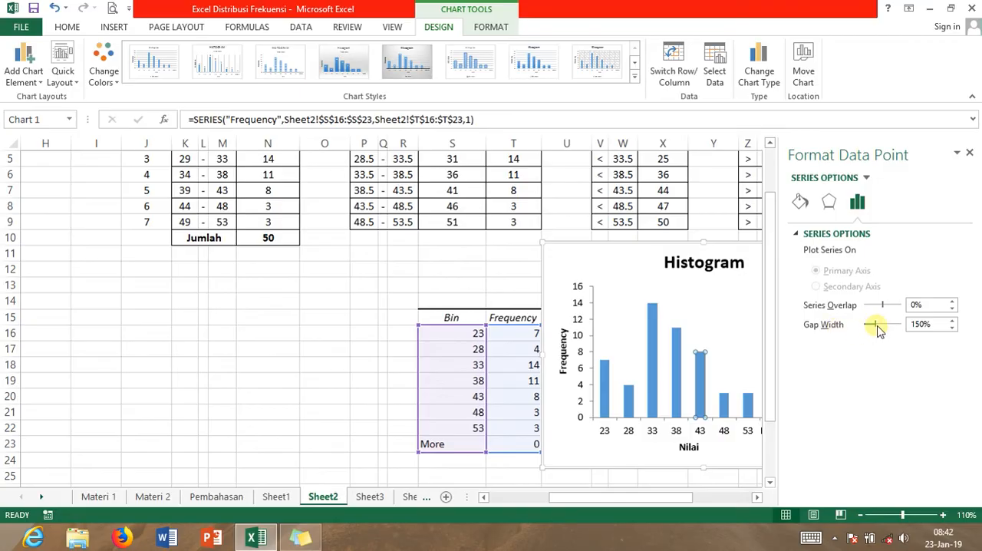
left_click_drag(872, 328, 847, 330)
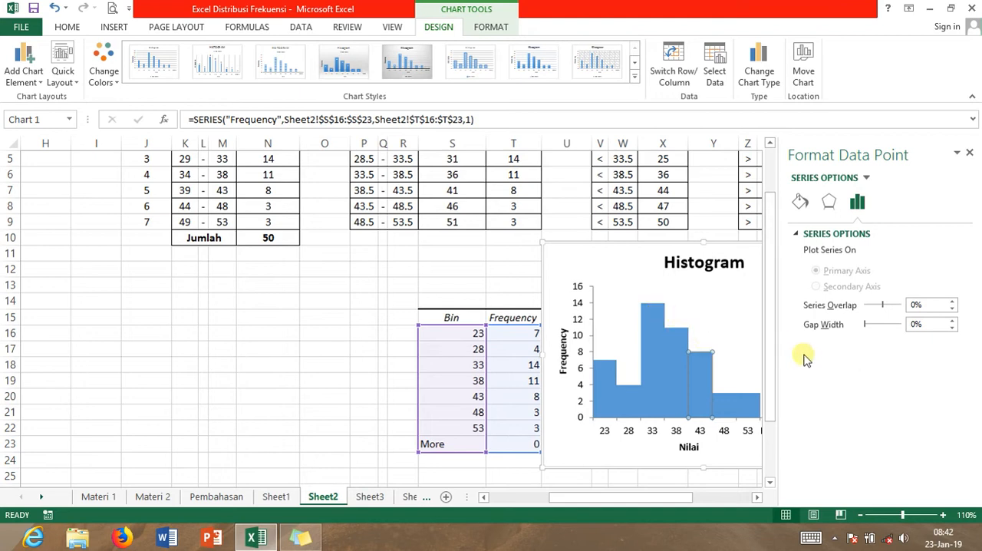
Give the histogram's 43 bar a solid red border and close the data point formatting options
left_click(800, 205)
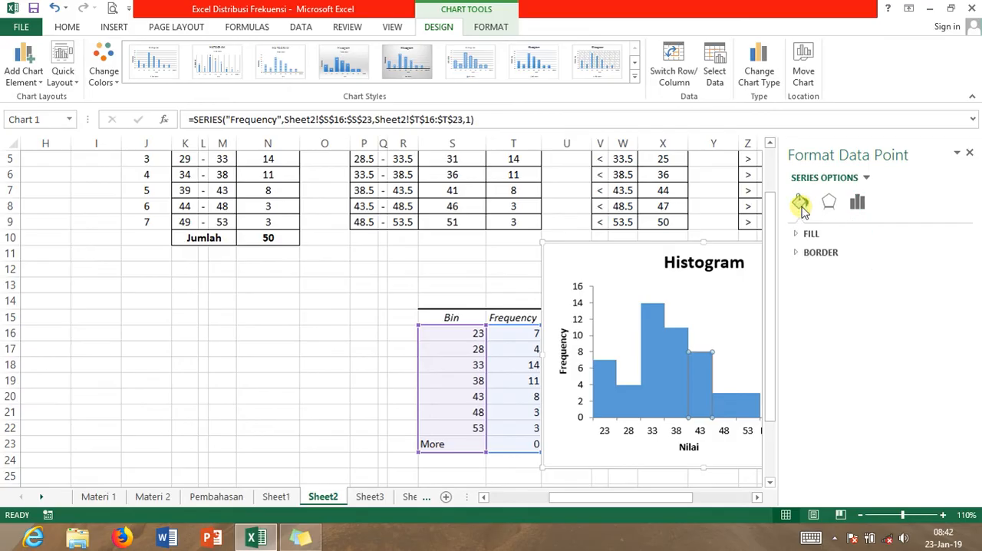
left_click(814, 259)
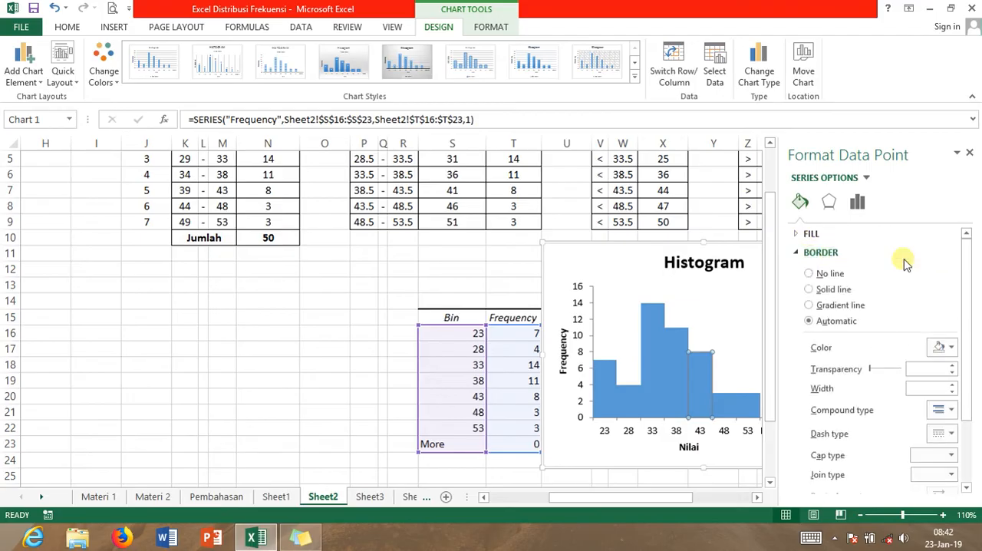
scroll(965, 272, "down", 1)
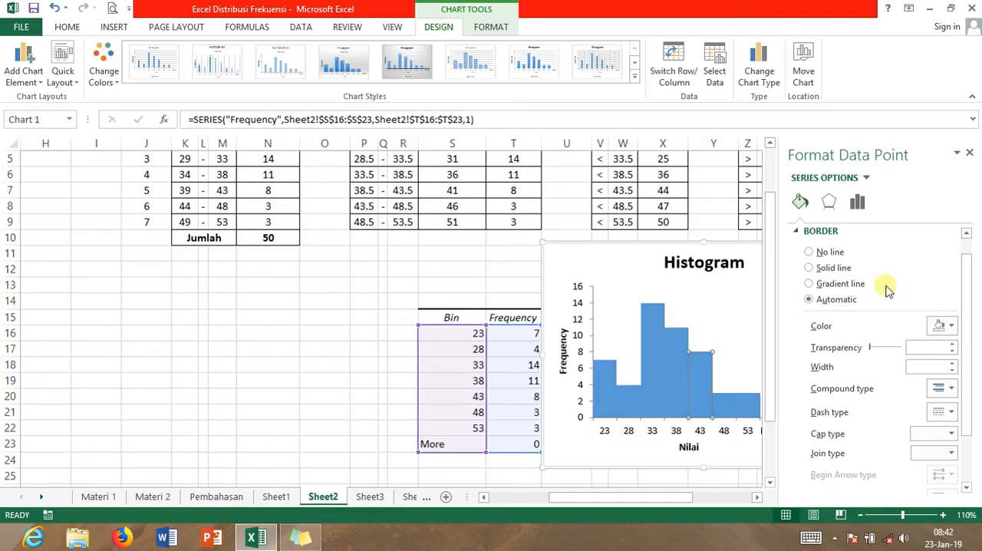
left_click(945, 328)
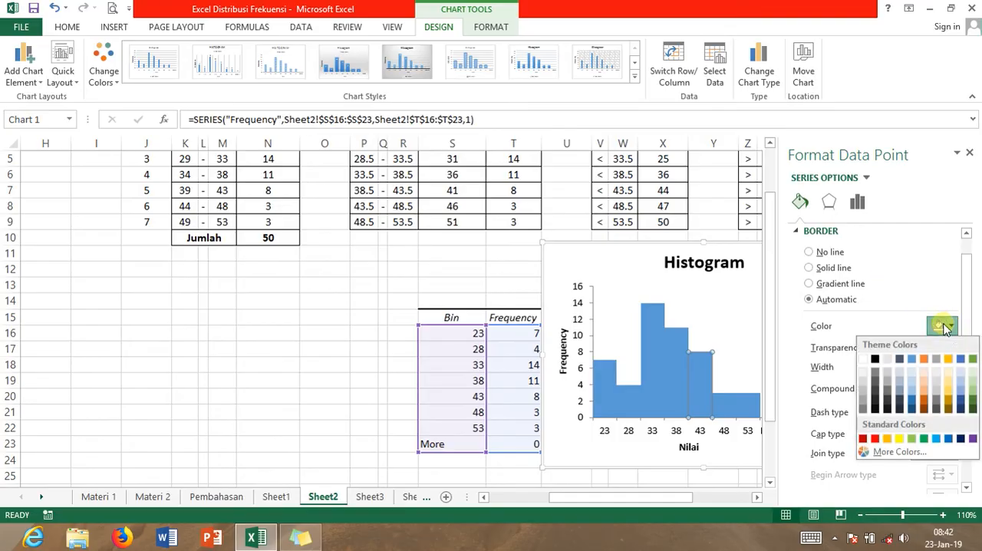
left_click(834, 267)
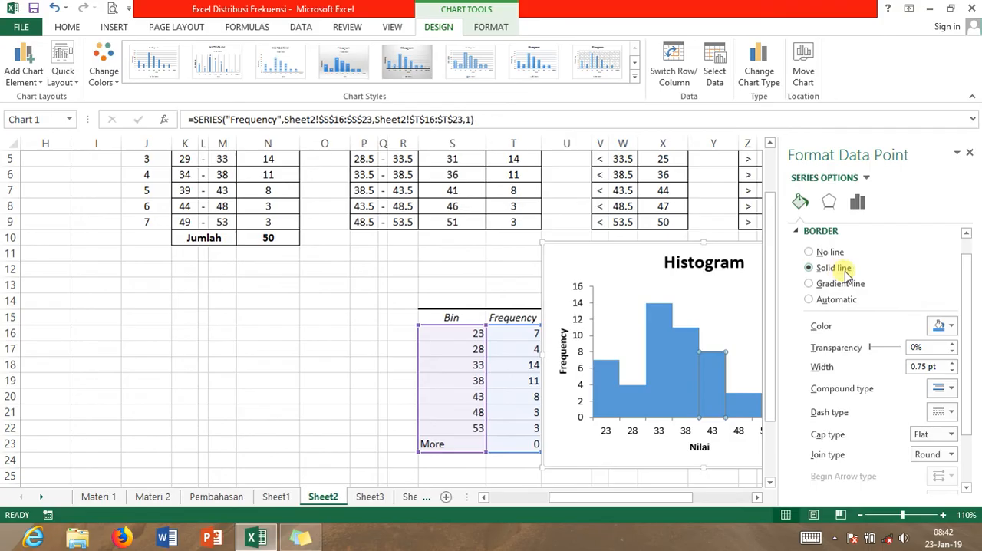
left_click(940, 327)
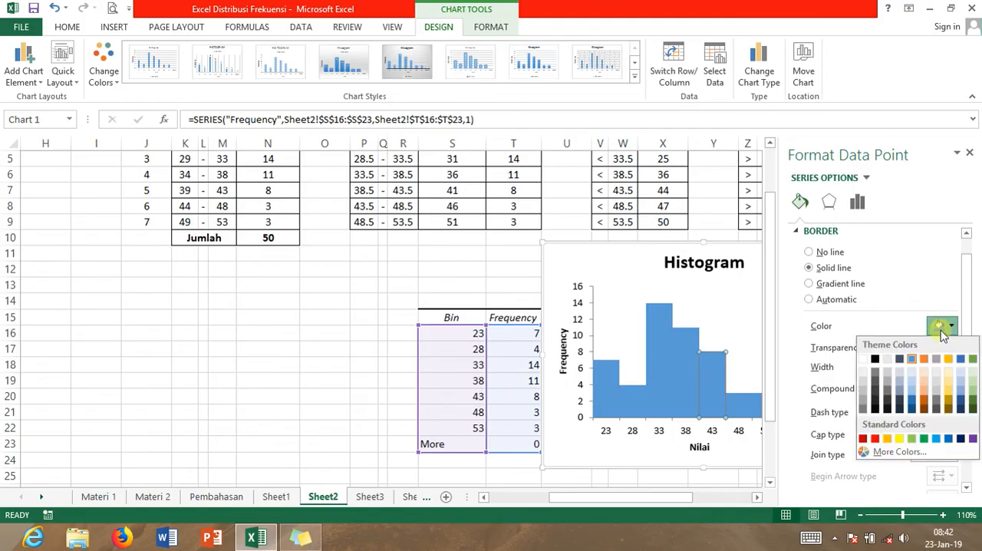
left_click(874, 438)
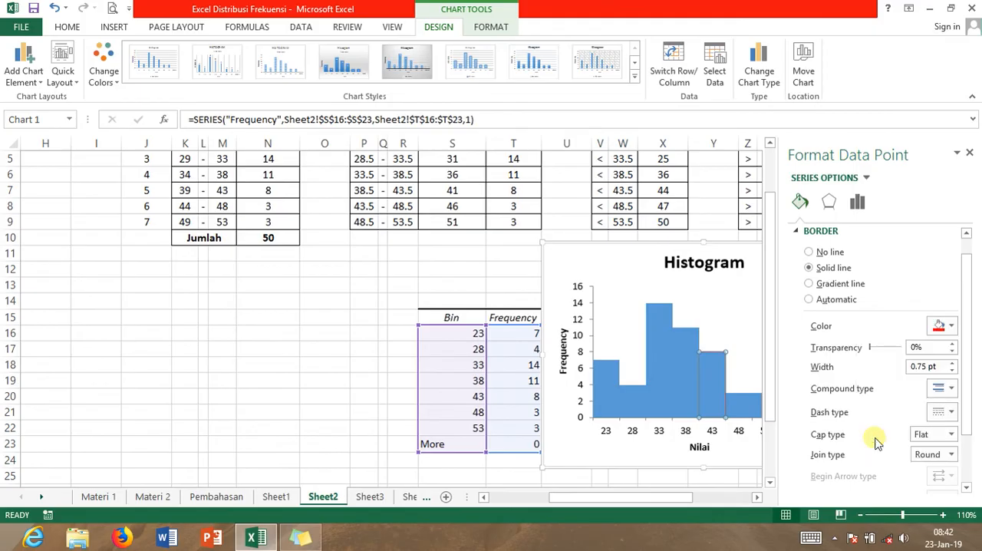
left_click(668, 349)
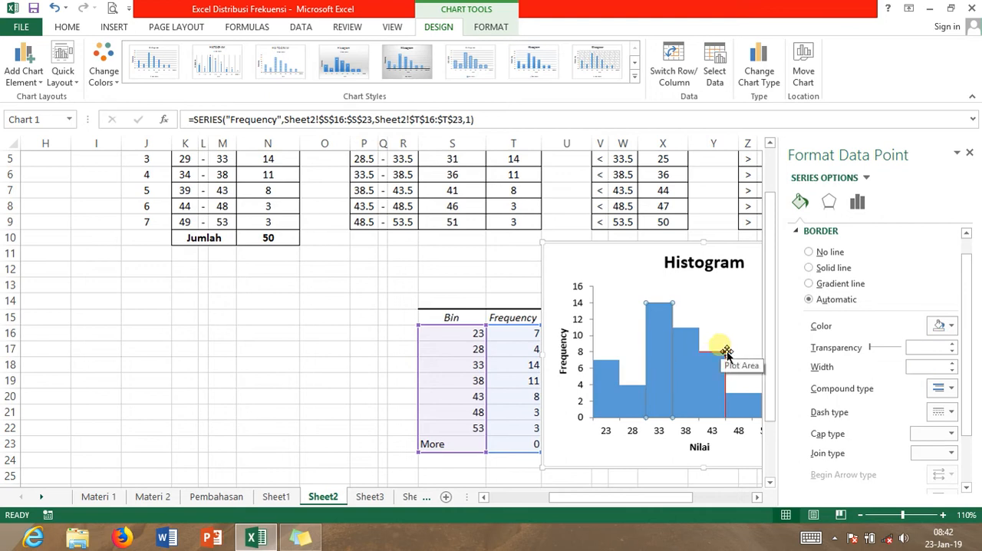
left_click(968, 153)
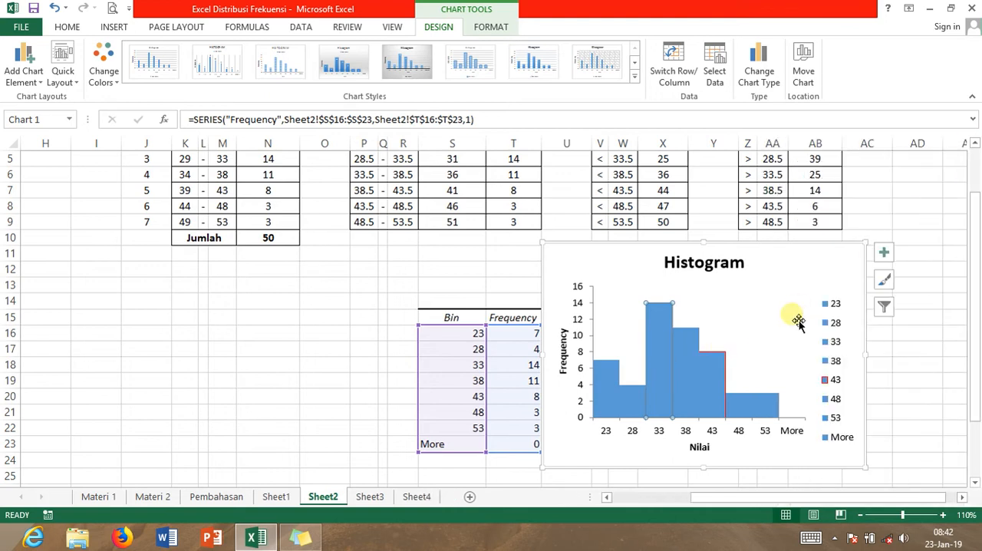
left_click(712, 382)
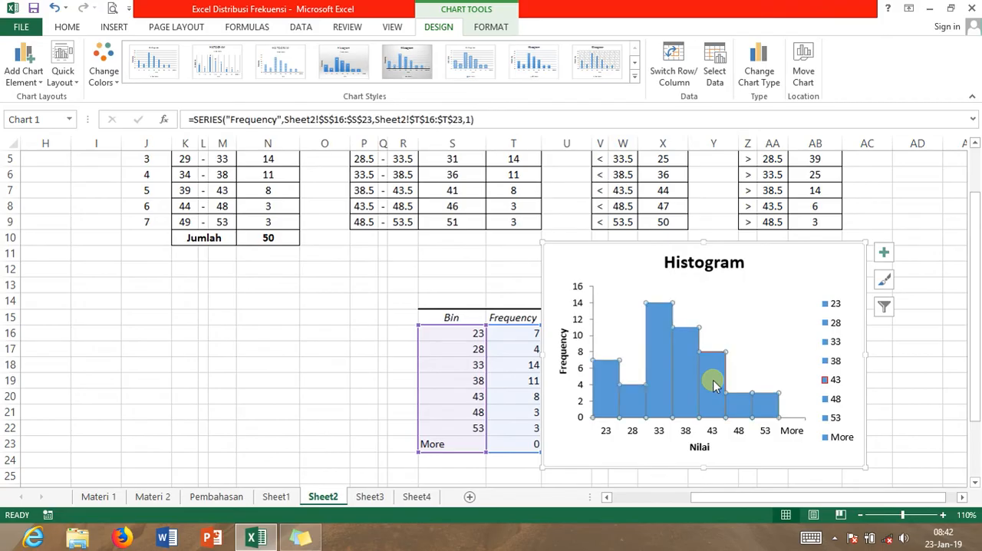
double_click(713, 383)
left_click(693, 373)
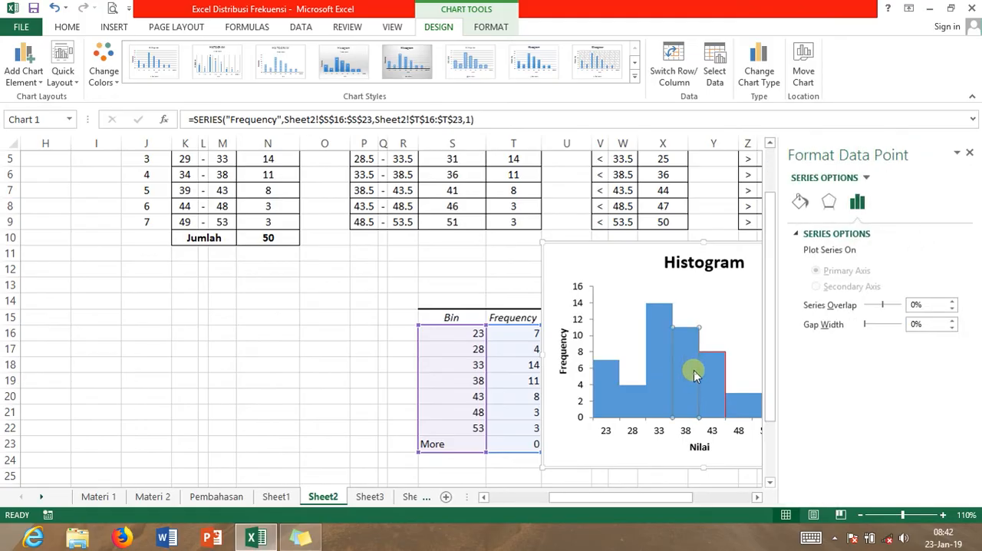
left_click(716, 377)
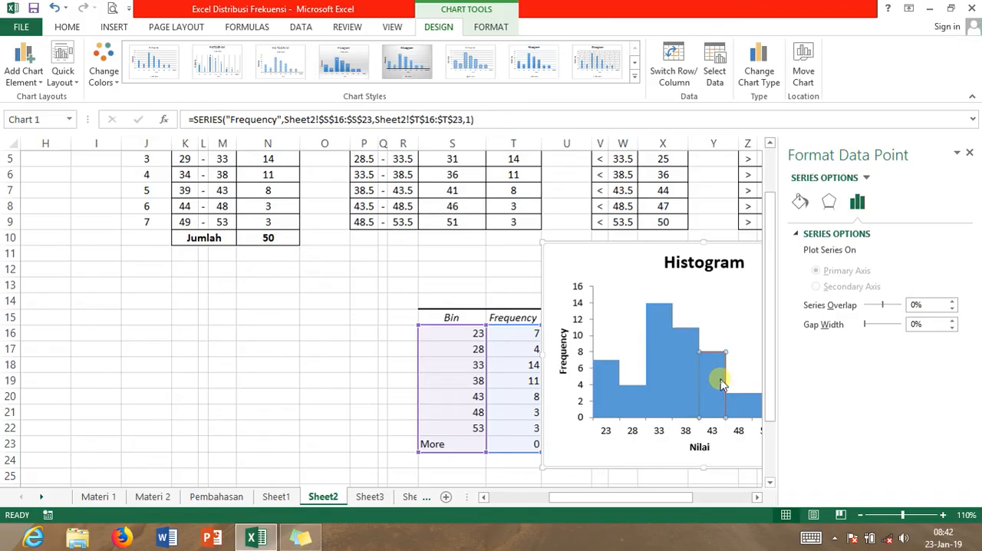
left_click(968, 156)
left_click(683, 377)
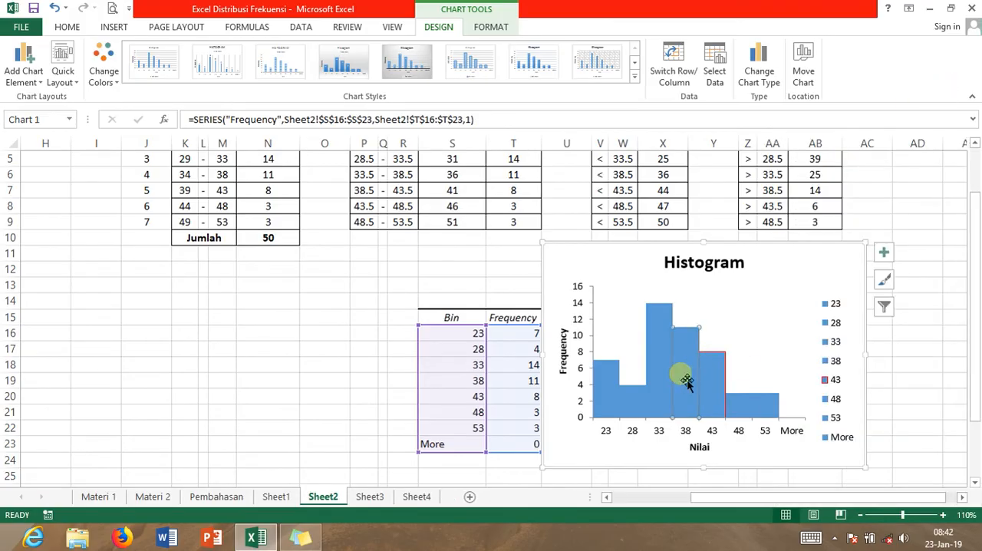
left_click(745, 362)
Give all bars of the histogram's Frequency series a solid red border
left_click(717, 399)
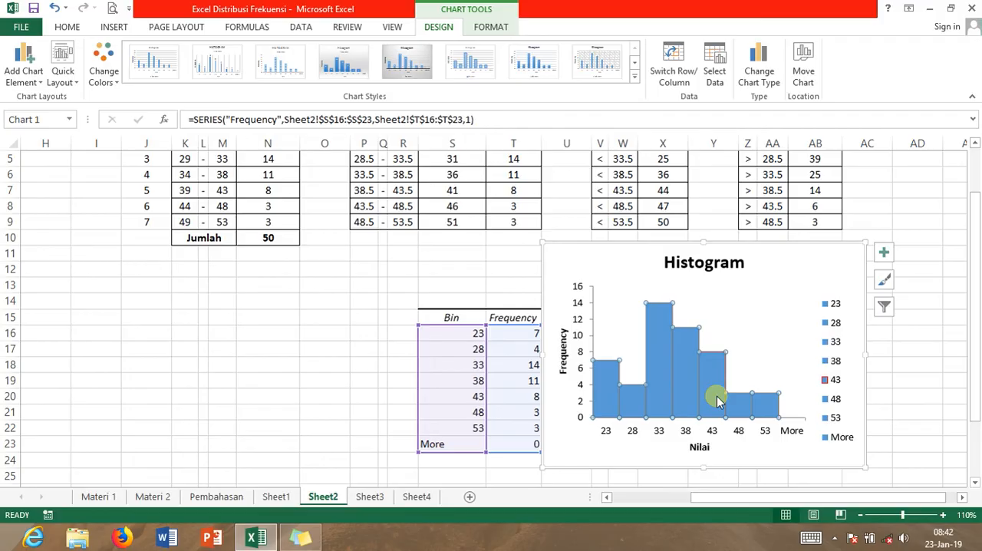
right_click(718, 401)
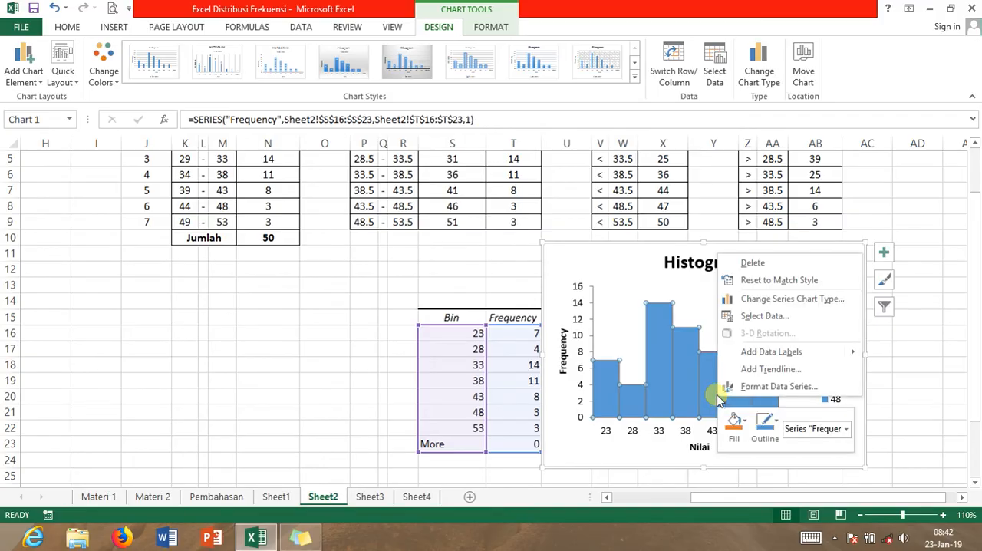
left_click(750, 388)
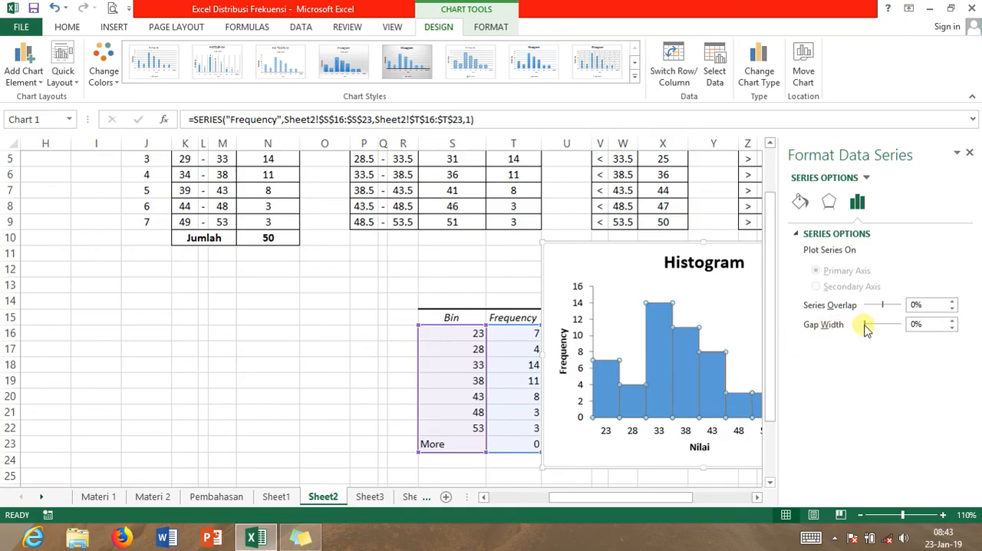
left_click_drag(859, 326, 860, 327)
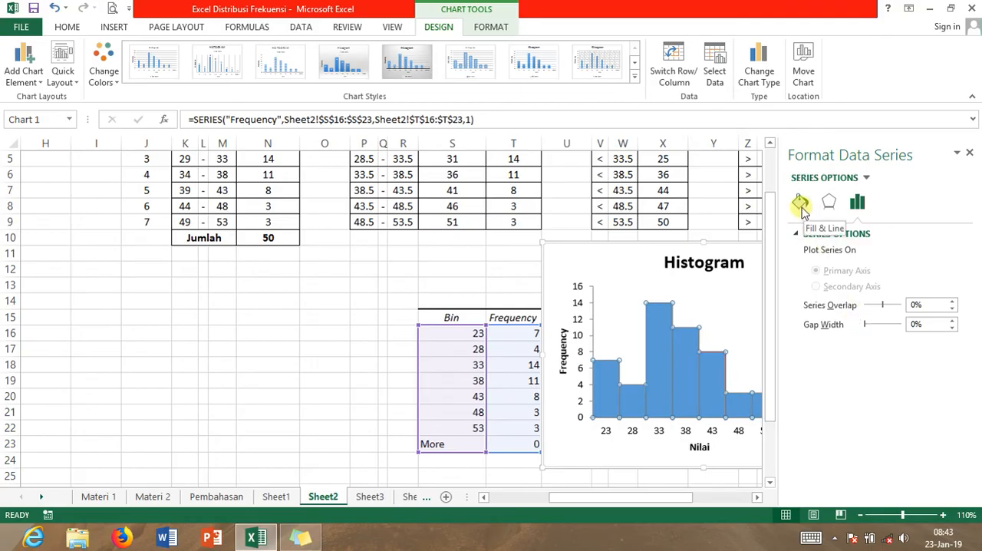
left_click(799, 204)
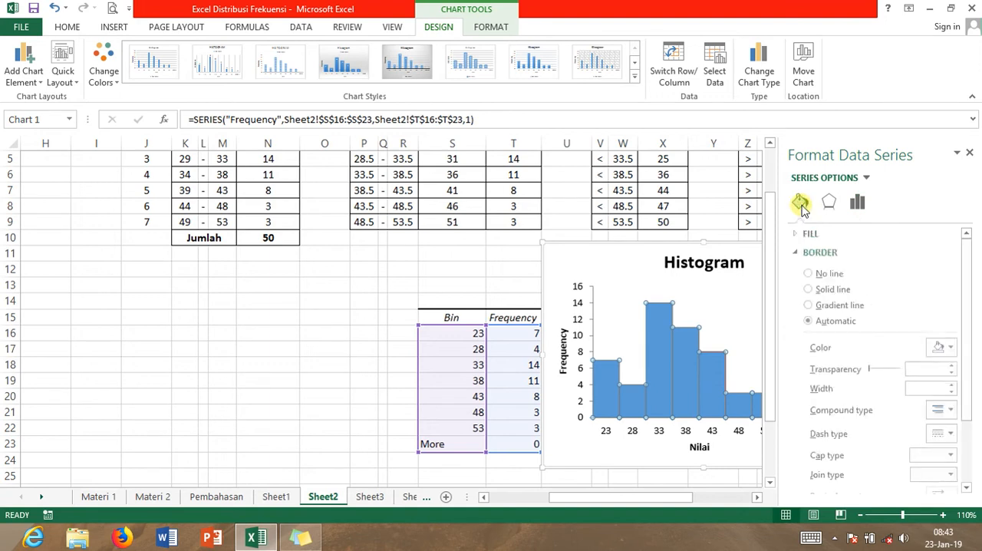
left_click(799, 252)
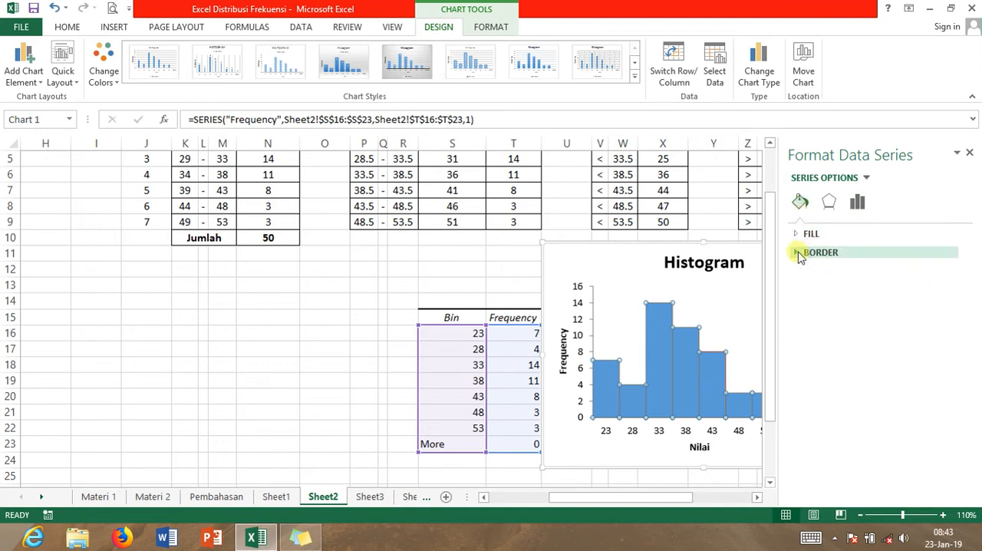
left_click(799, 253)
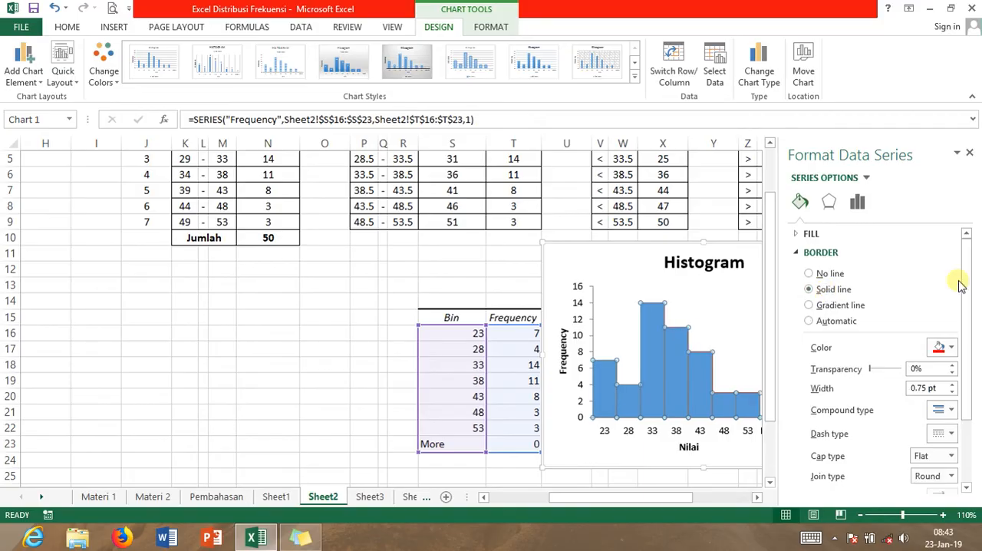
left_click_drag(966, 284, 972, 314)
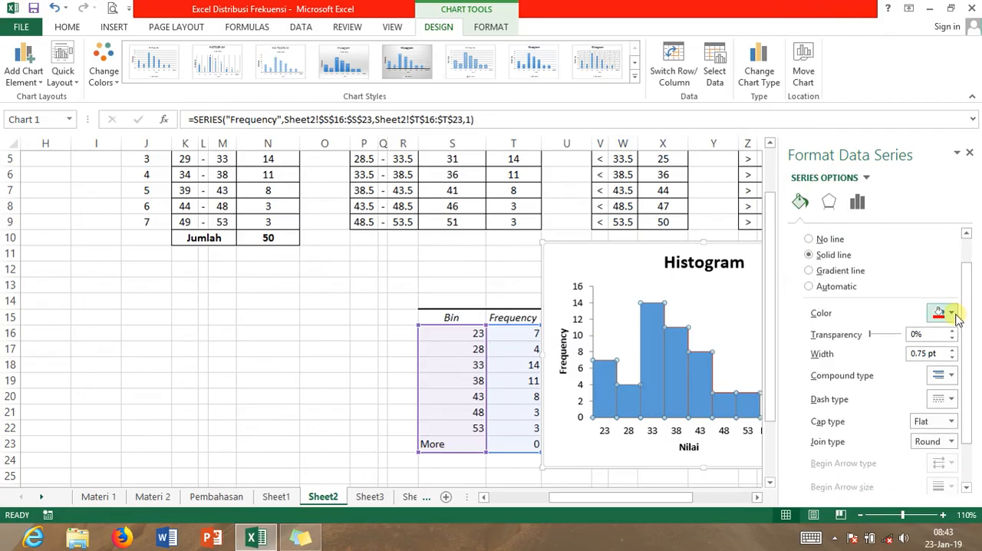
left_click(951, 312)
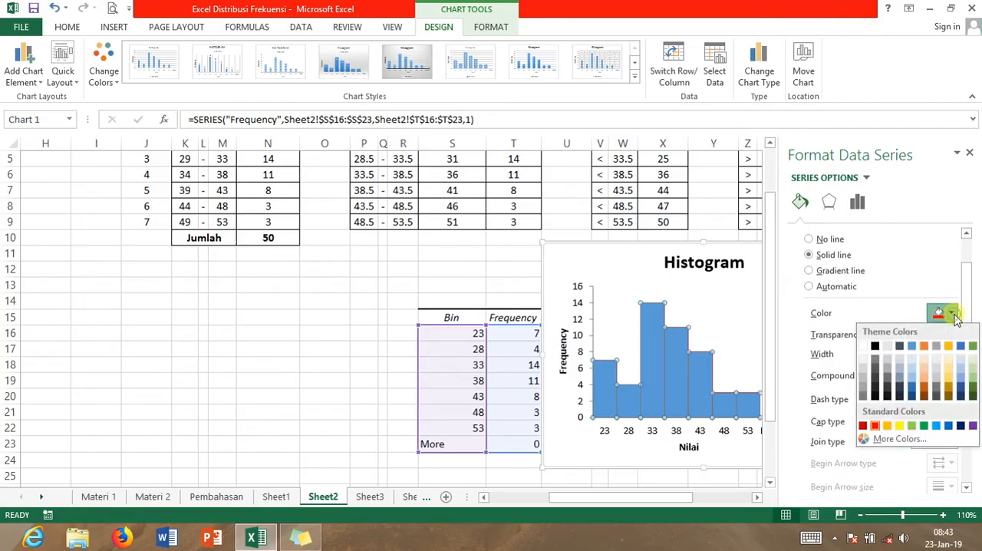
left_click(876, 427)
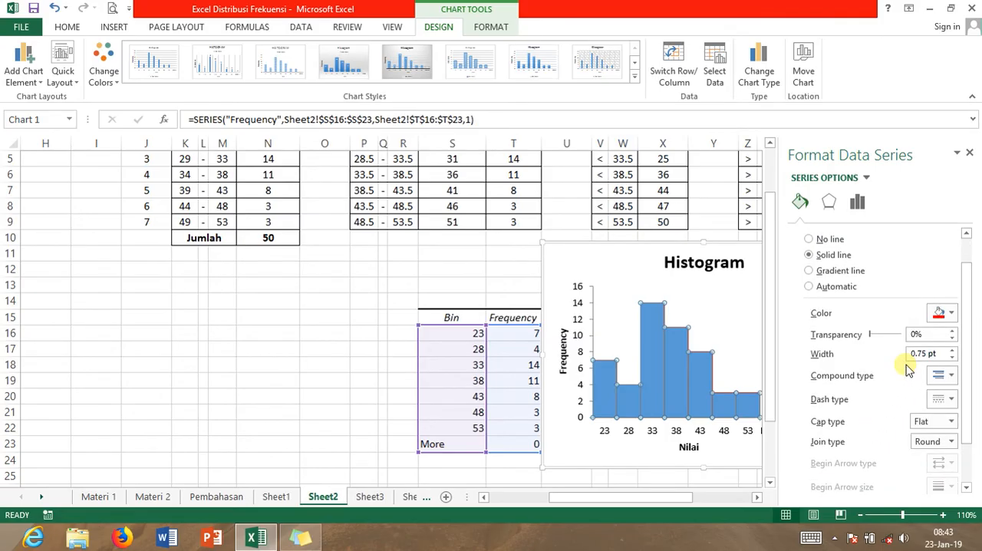
Set the histogram bars' border width to 2 pt and close the data series formatting options
left_click(952, 350)
left_click(951, 349)
left_click(952, 350)
left_click(952, 350)
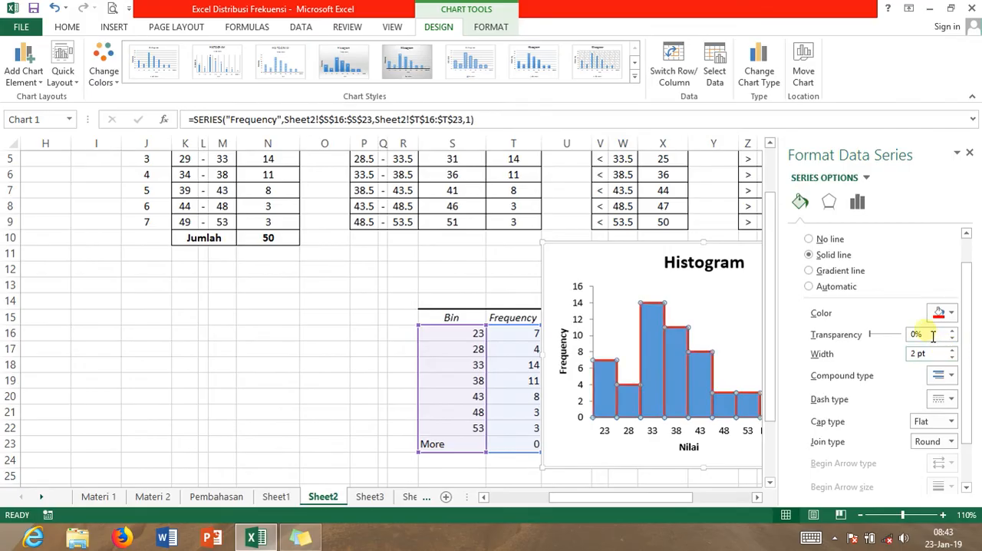
left_click(970, 155)
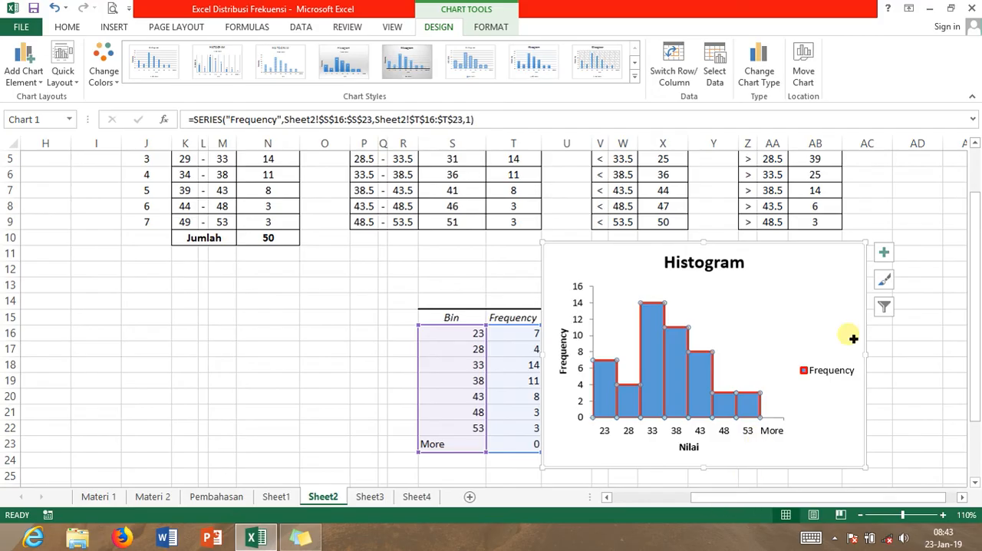
Move the histogram chart slightly to the right, away from the Bin and Frequency output table
left_click(842, 258)
mouse_move(842, 257)
left_mouse_down()
mouse_move(872, 258)
mouse_move(860, 261)
left_mouse_up()
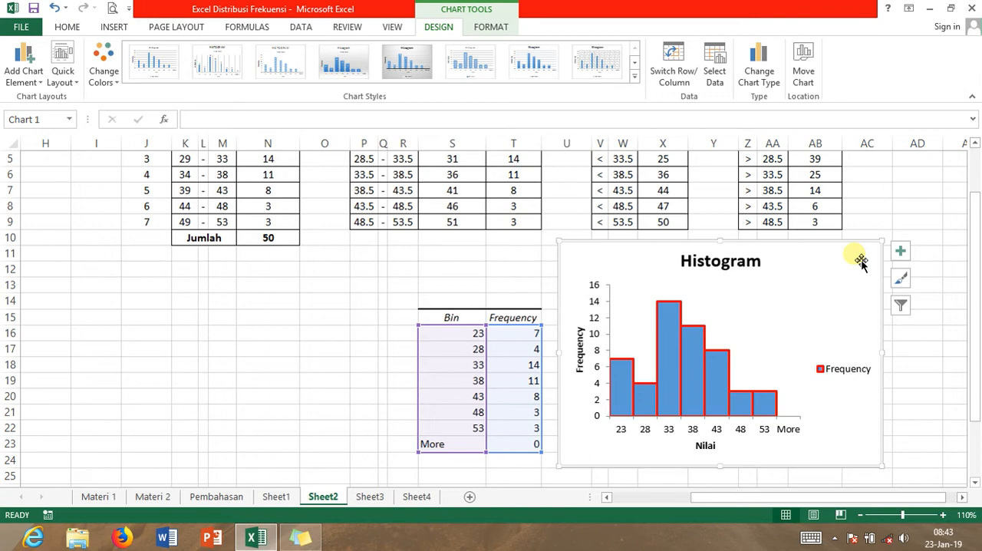
mouse_move(974, 267)
left_mouse_down()
mouse_move(977, 282)
mouse_move(977, 264)
left_mouse_up()
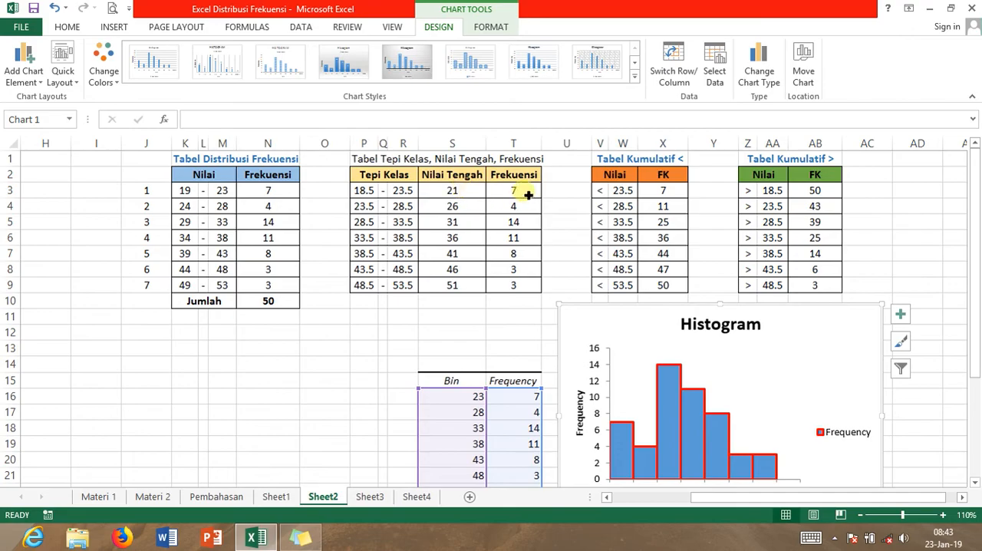
left_click(466, 197)
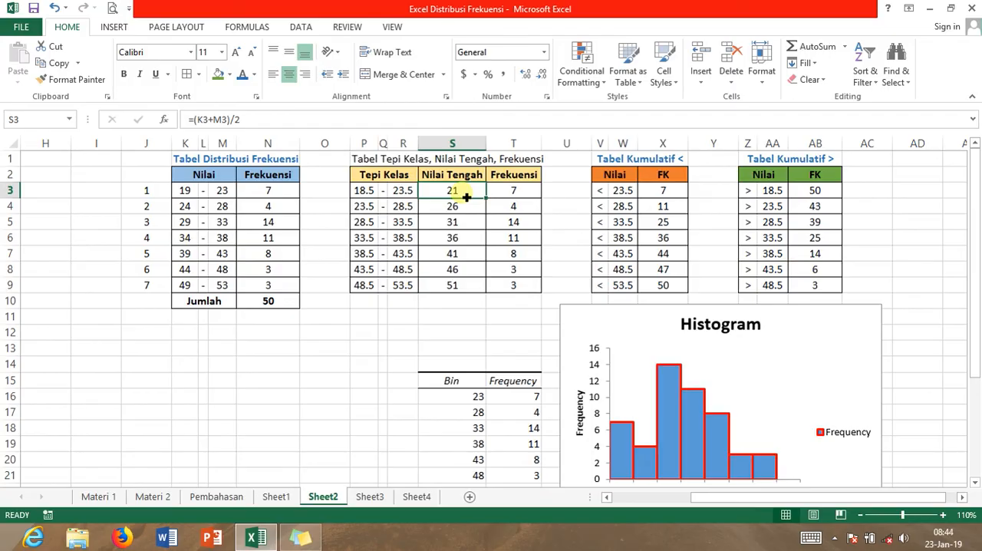
left_click_drag(466, 196, 458, 286)
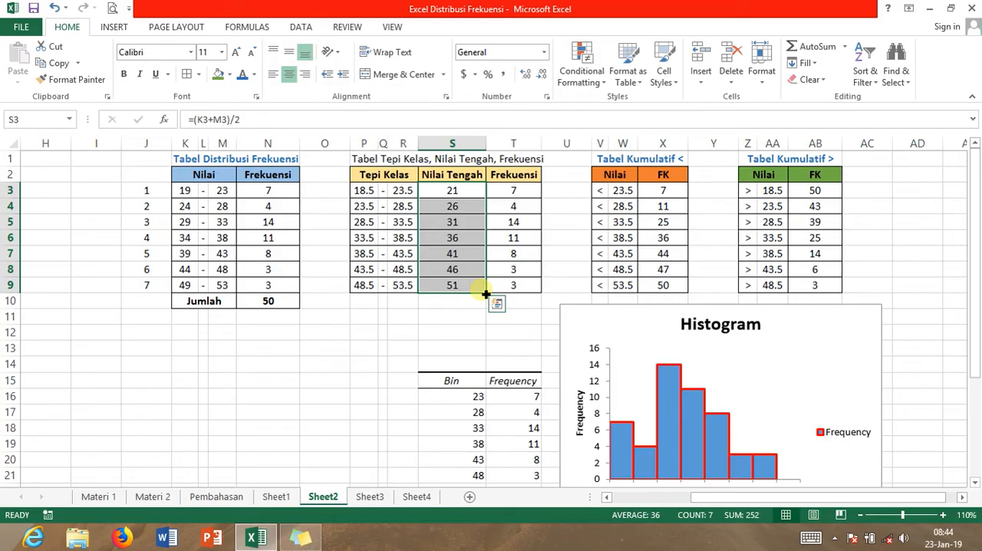
left_click(531, 194)
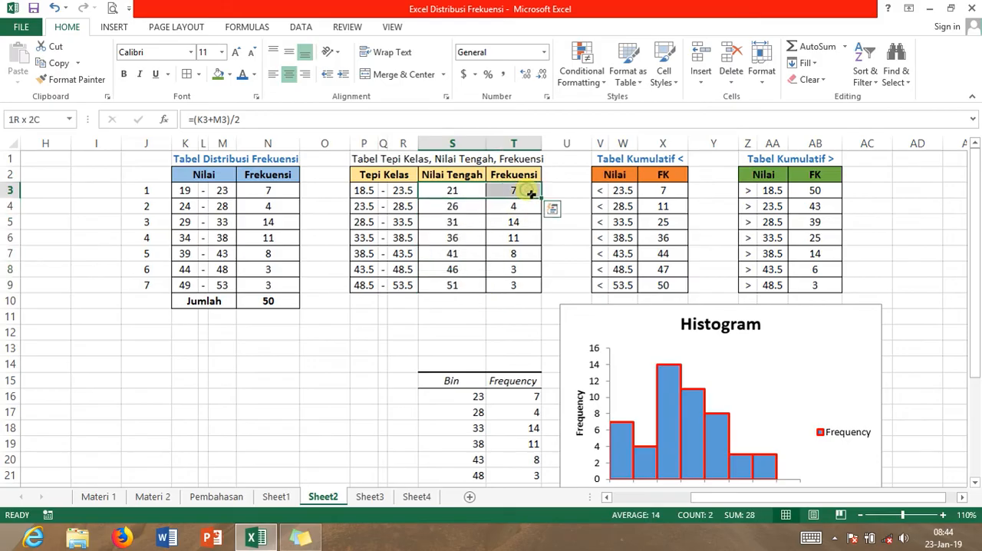
left_click(467, 196)
left_click_drag(467, 196, 462, 289)
mouse_move(516, 191)
left_mouse_down()
mouse_move(519, 218)
mouse_move(521, 193)
left_mouse_up()
left_click(521, 193)
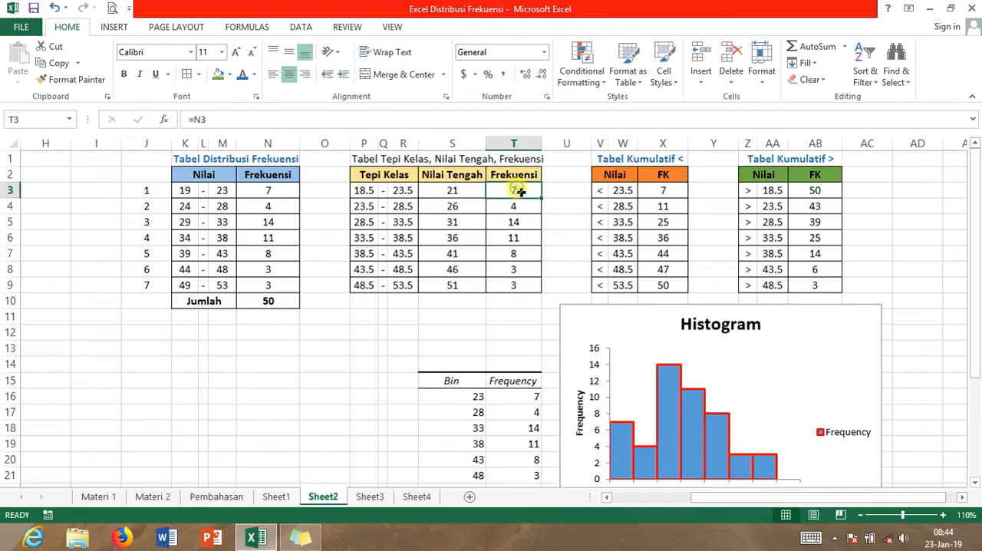
Insert a Scatter with Straight Lines and Markers chart from S3:S9 and T3:T9, and place it left of the histogram below row 5
left_click(469, 197)
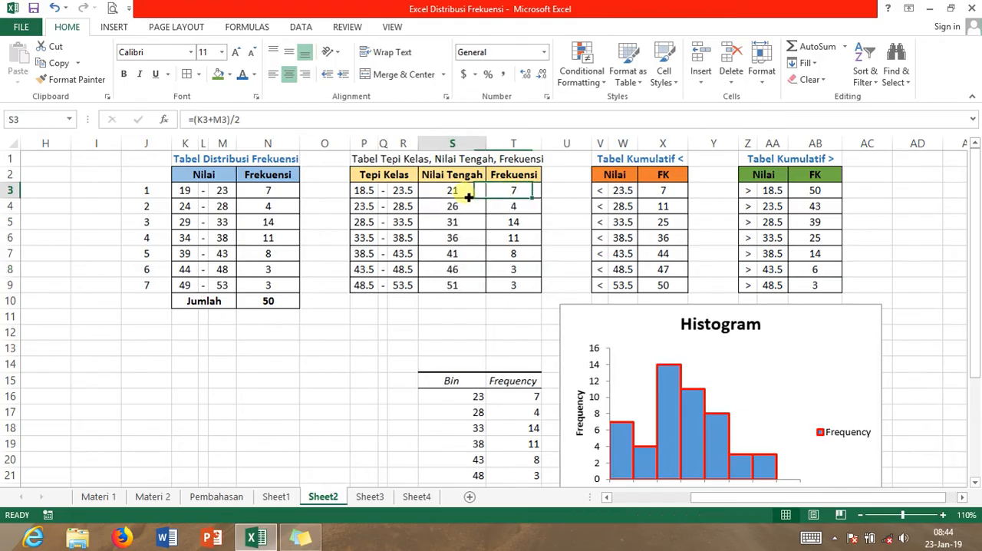
left_click_drag(468, 194, 468, 285)
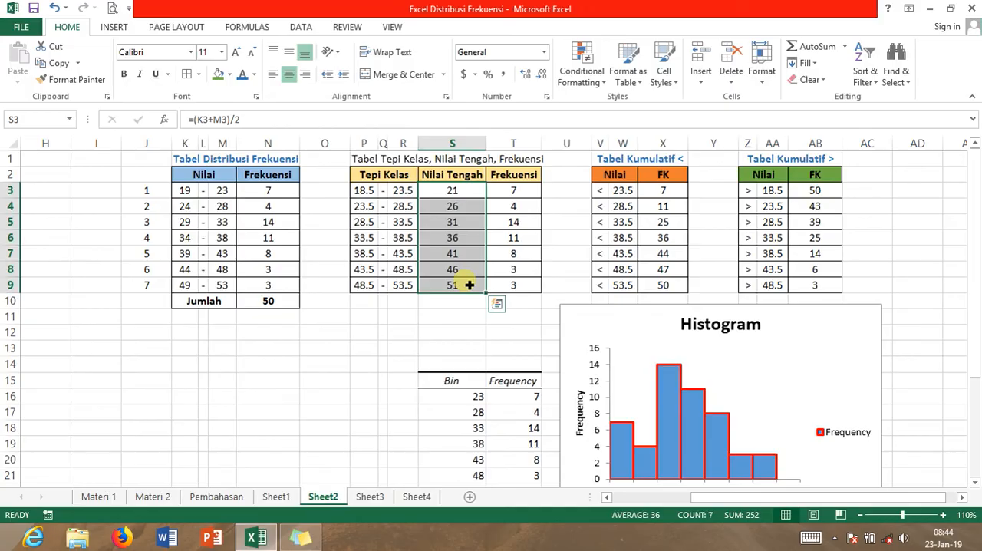
left_click(530, 194, "ctrl")
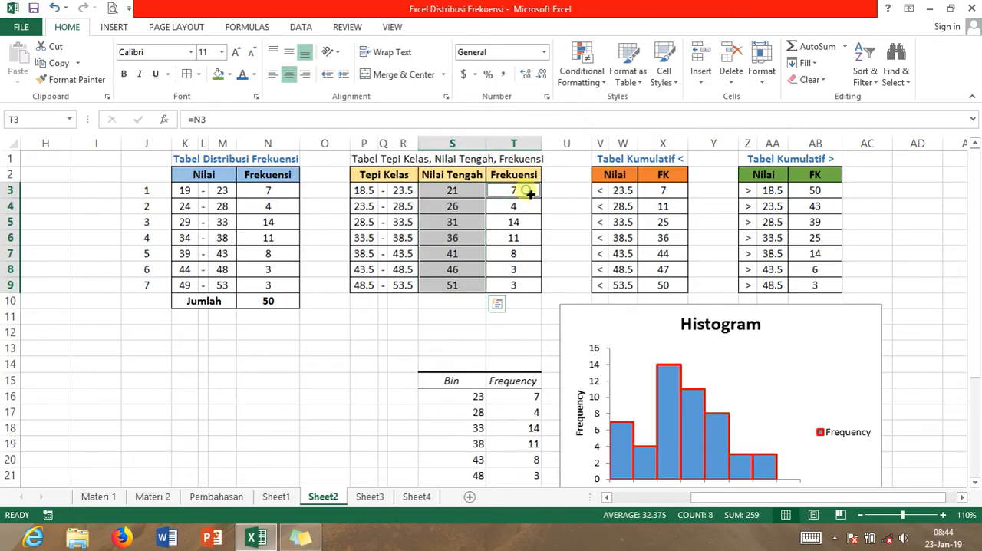
left_click_drag(530, 194, 525, 285)
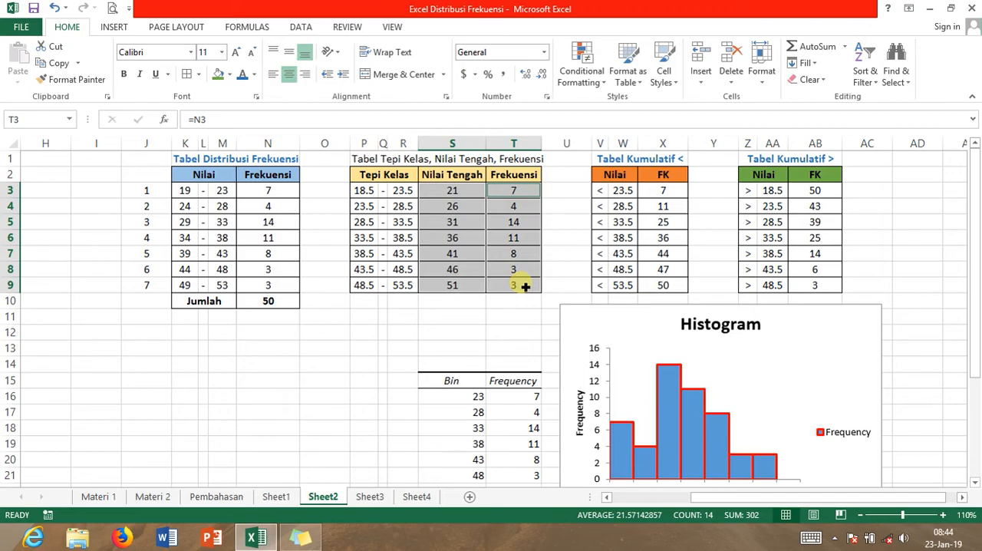
left_click(115, 29)
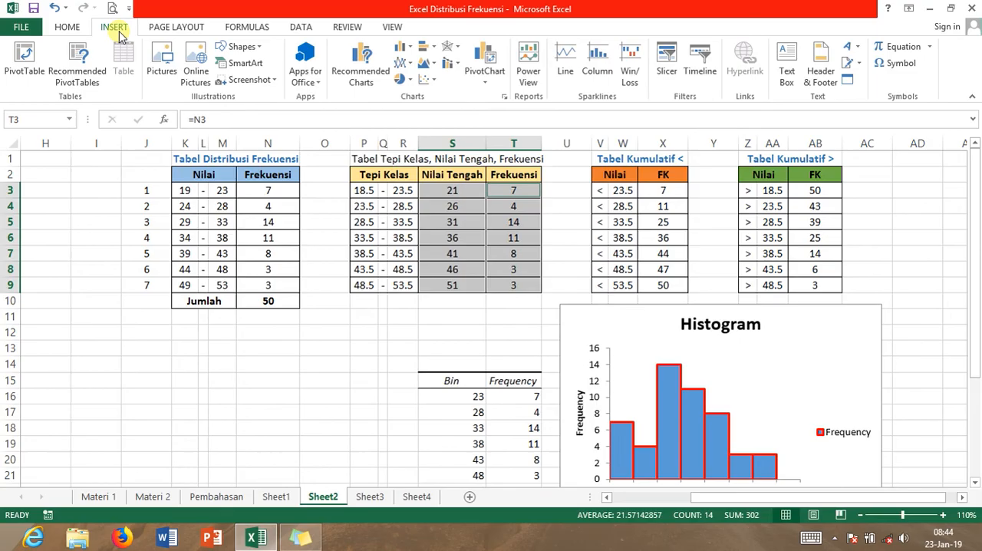
left_click(434, 86)
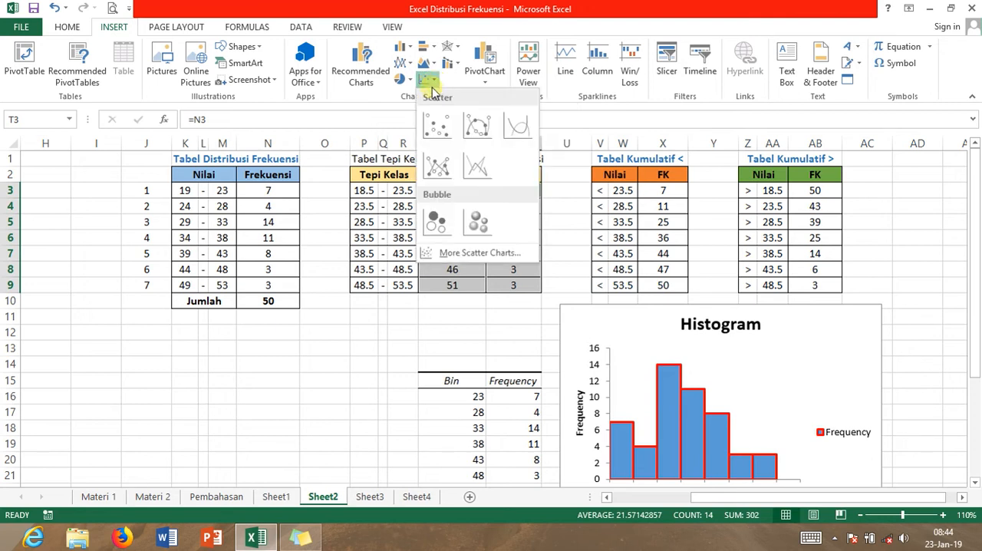
left_click(437, 167)
mouse_move(451, 223)
left_mouse_down()
mouse_move(388, 247)
mouse_move(286, 247)
left_mouse_up()
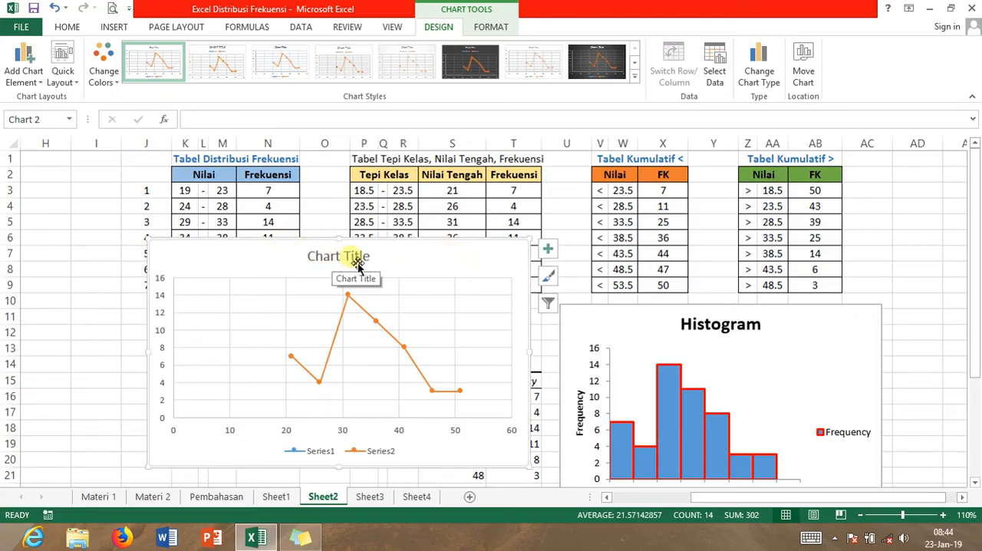
Add axis titles to the scatter chart and change its vertical axis title to "Frekuensi"
left_click(548, 253)
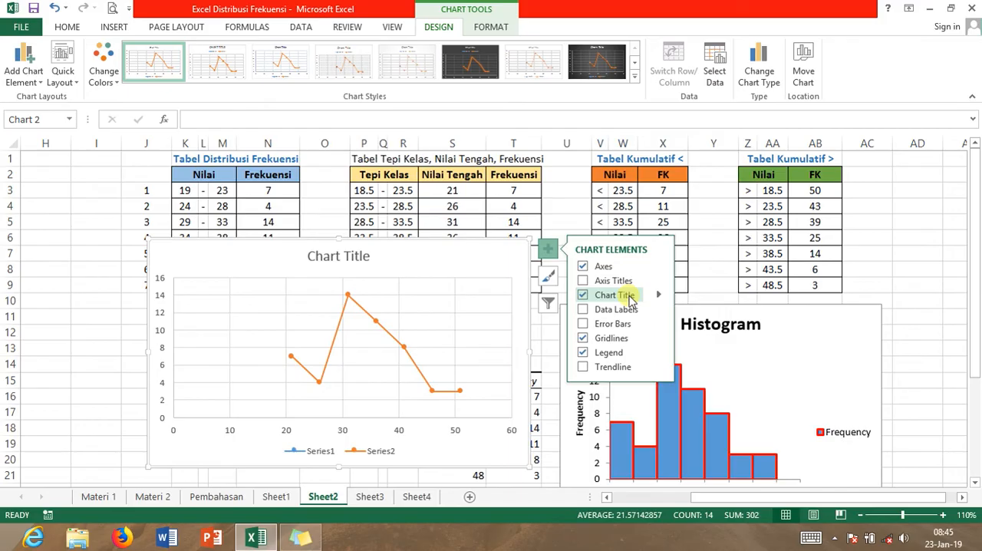
left_click(623, 281)
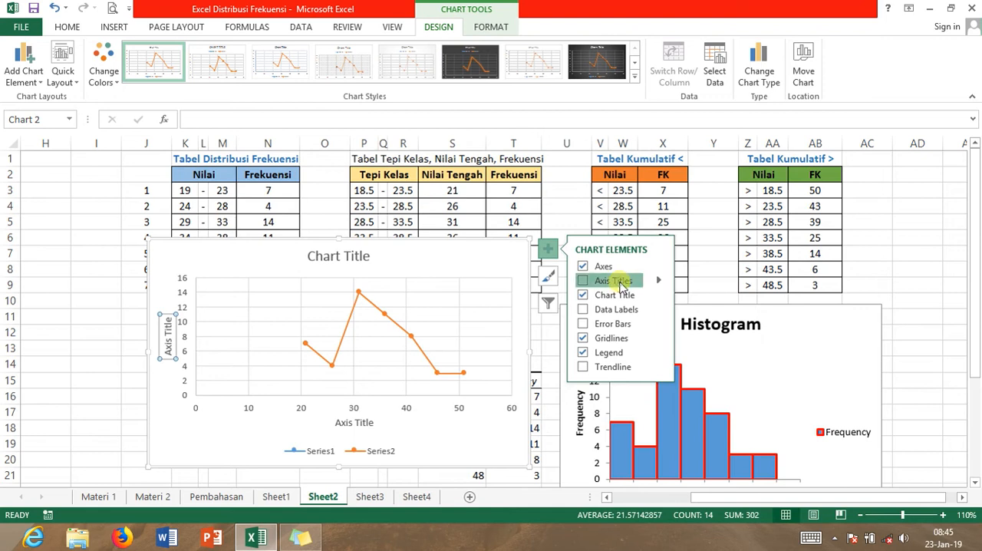
double_click(168, 351)
left_click(169, 351)
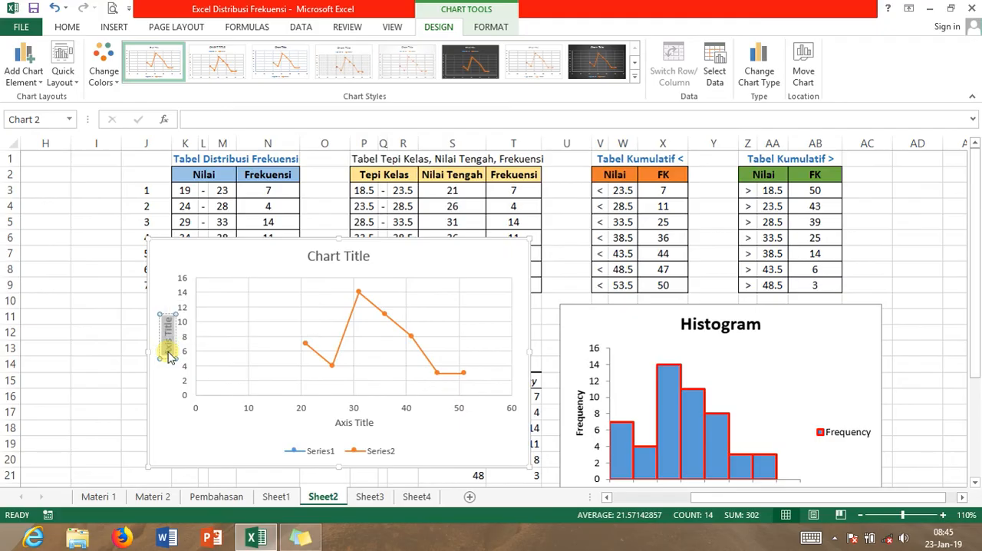
type("Frekue")
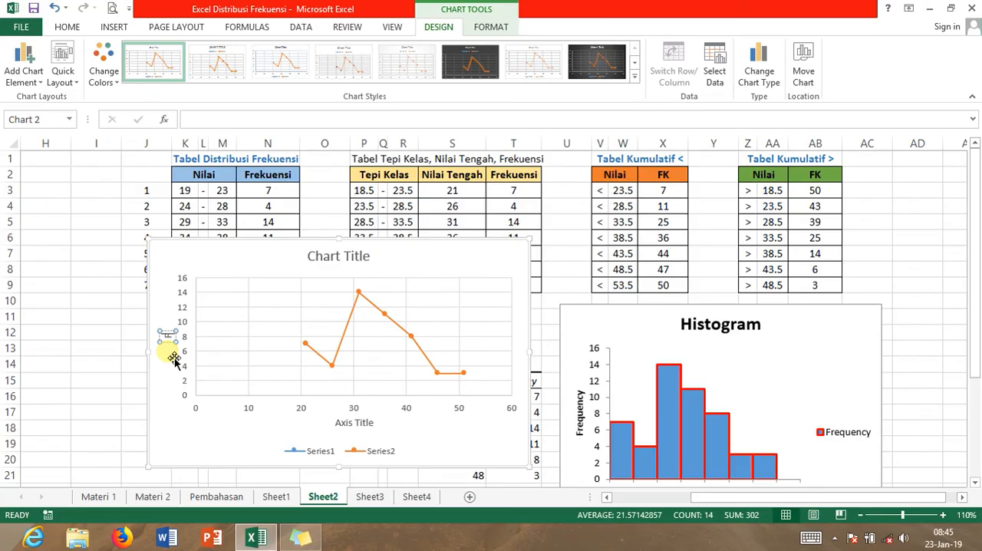
type("n")
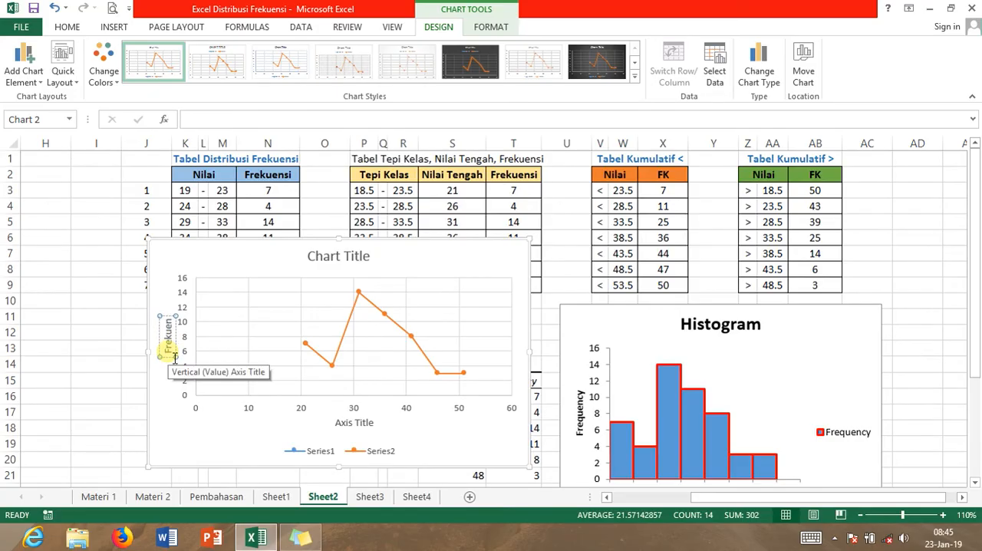
type("si")
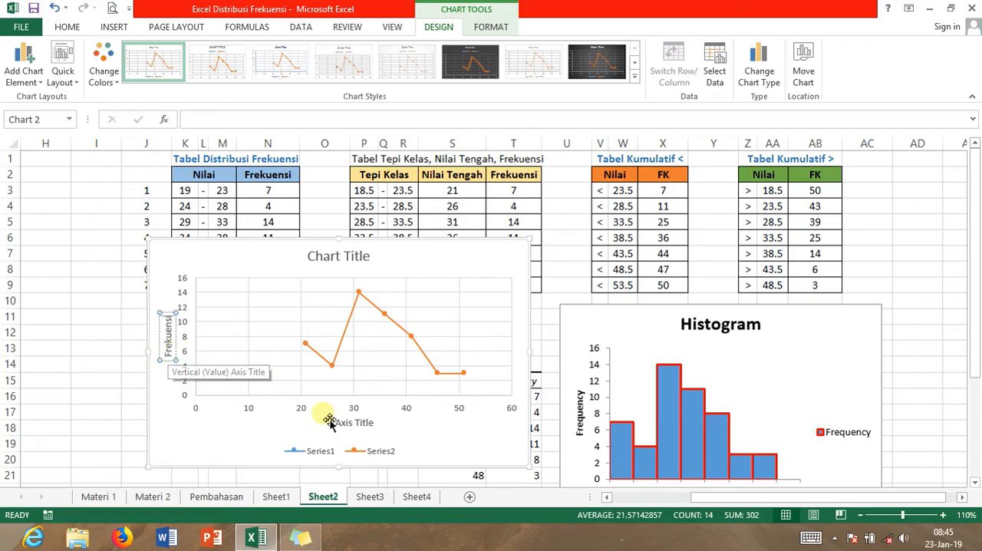
Set the scatter chart's horizontal axis title to "Nilai Tengah" and delete the chart's legend
left_click(354, 422)
double_click(355, 424)
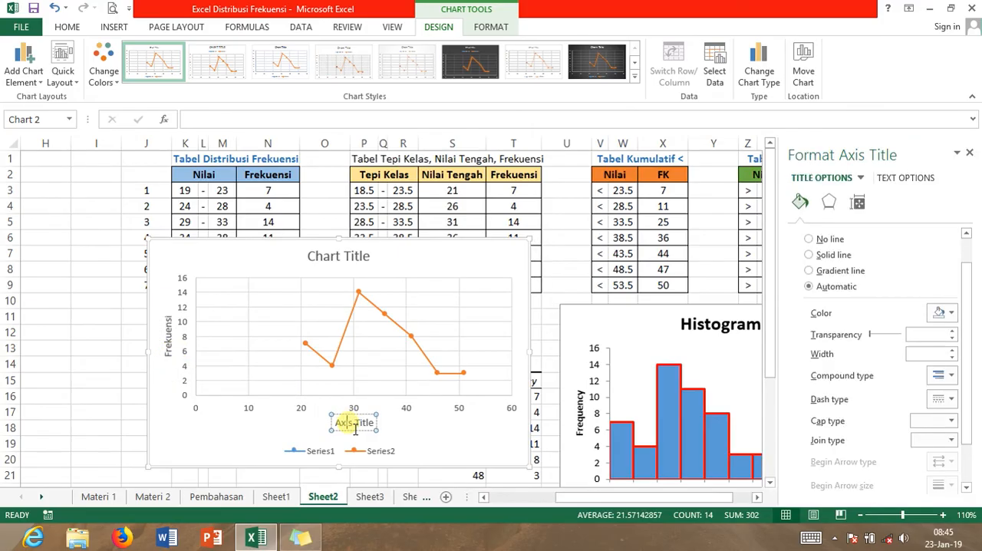
triple_click(349, 427)
type("Ni")
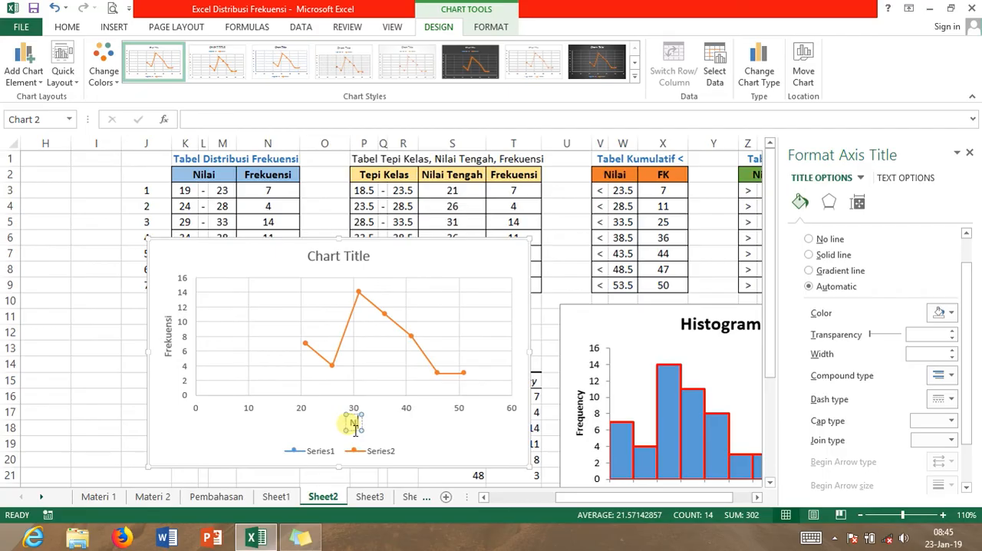
type("lai Tengah")
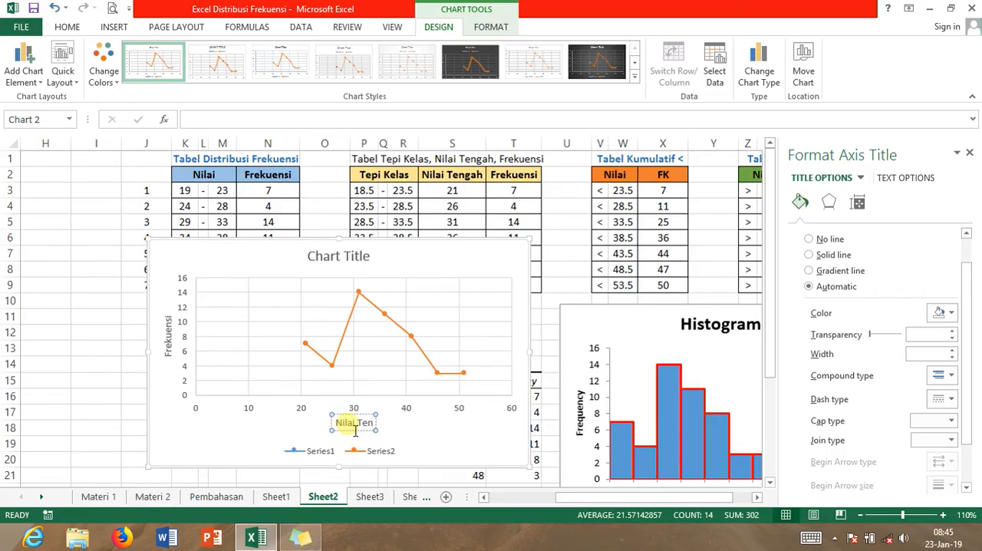
left_click(360, 451)
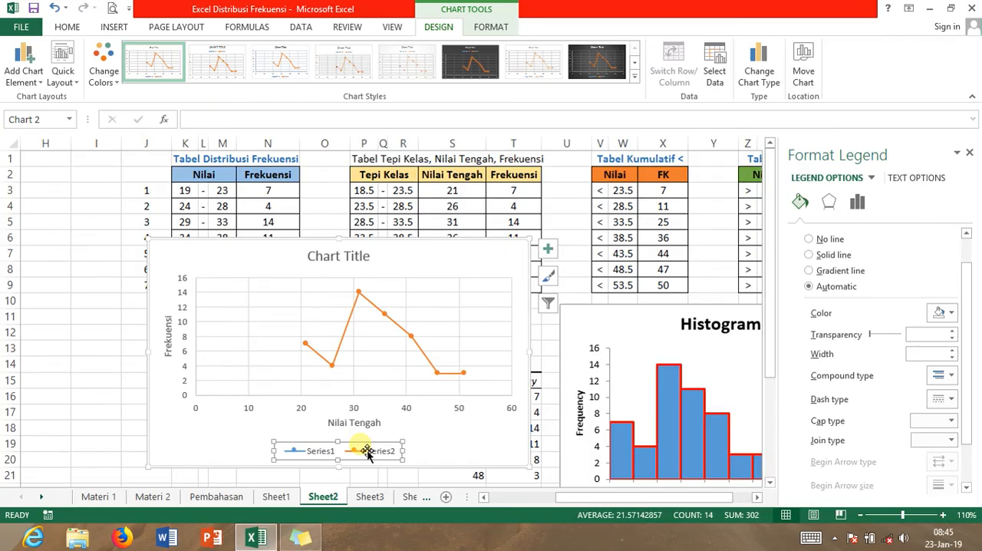
key("Delete")
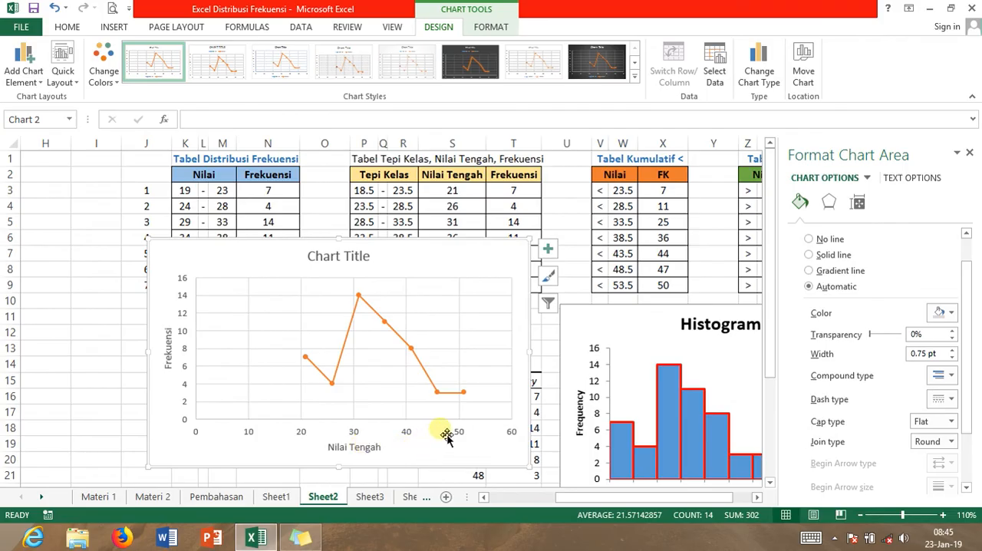
Change the scatter chart's title to "Poligon", make it bold, and close the formatting options
left_click(353, 260)
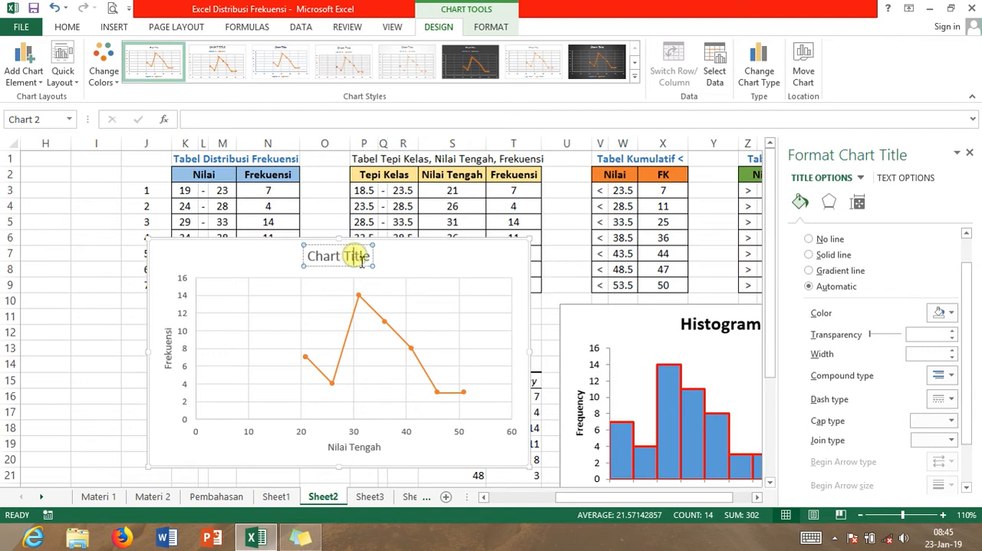
triple_click(357, 260)
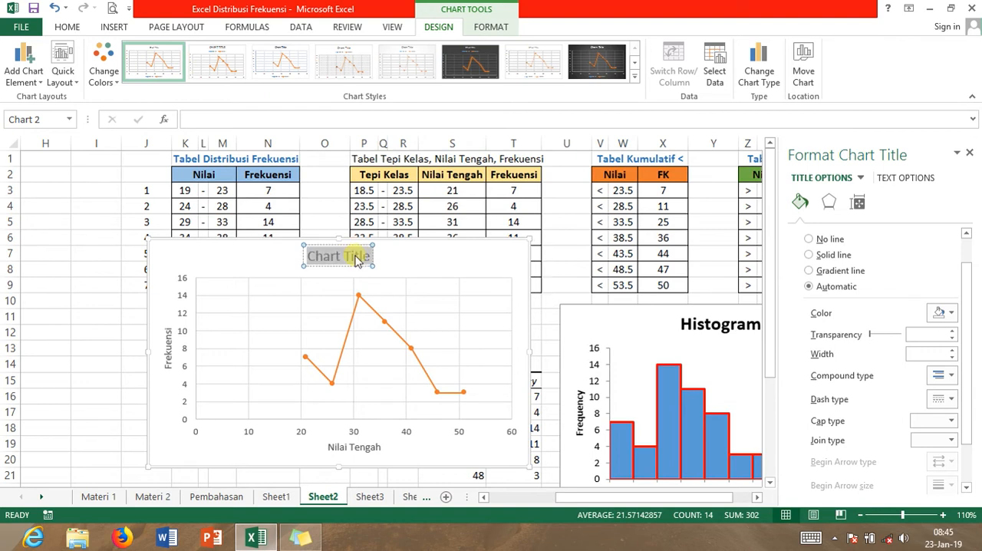
type("Poli")
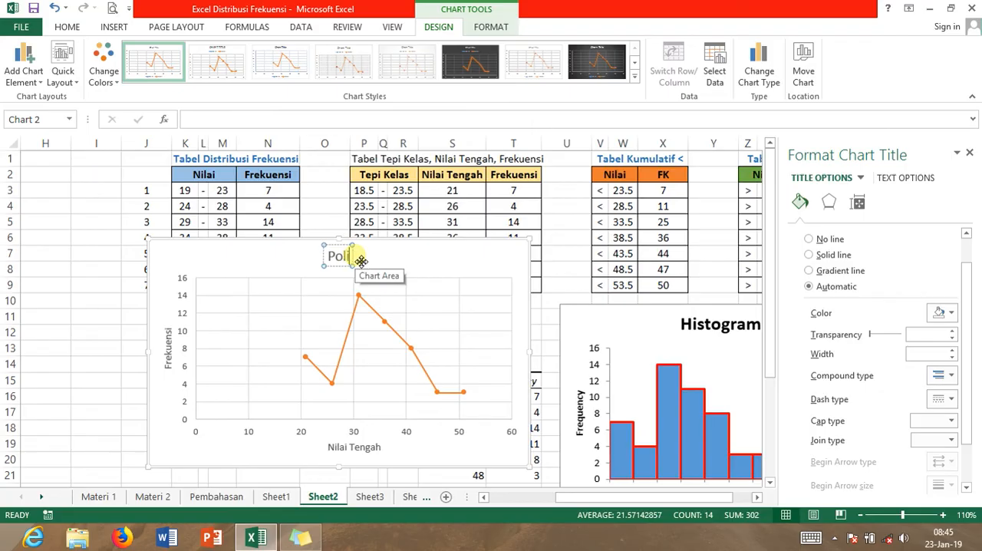
type("gon")
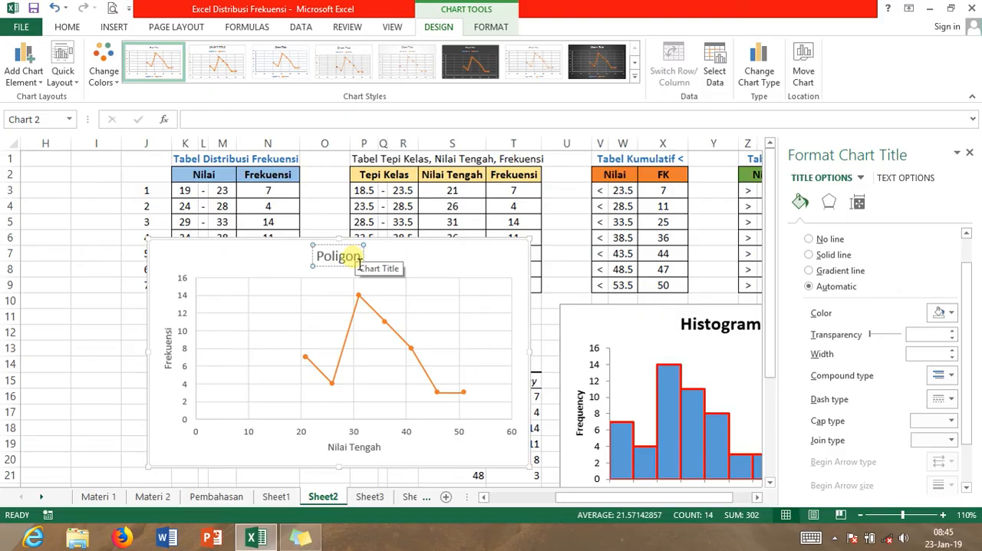
double_click(355, 260)
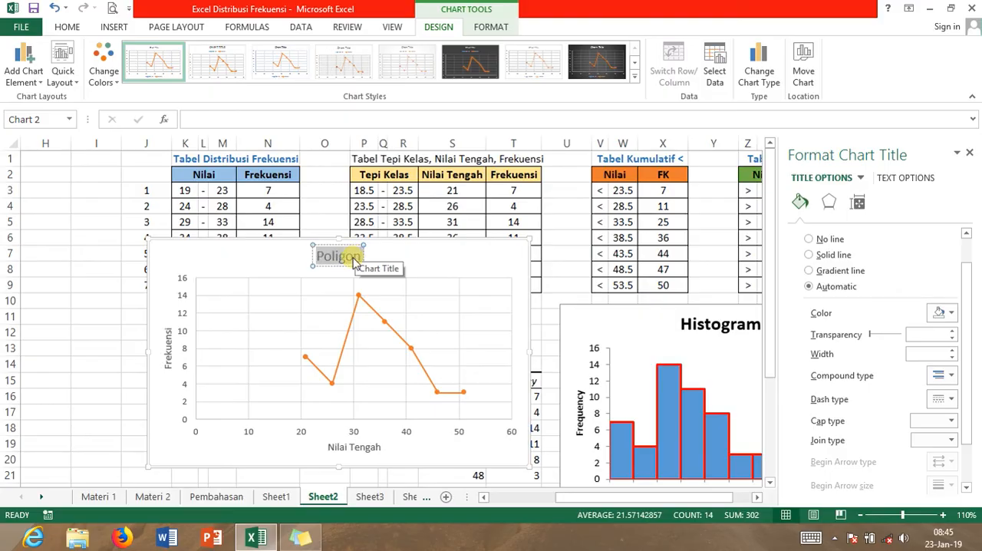
key("ctrl+b")
left_click(449, 267)
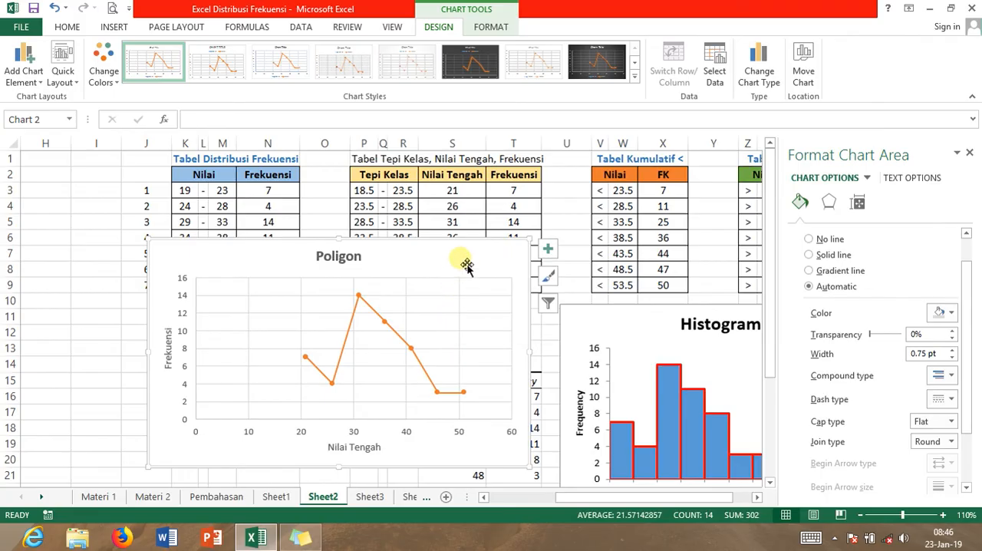
left_click(969, 153)
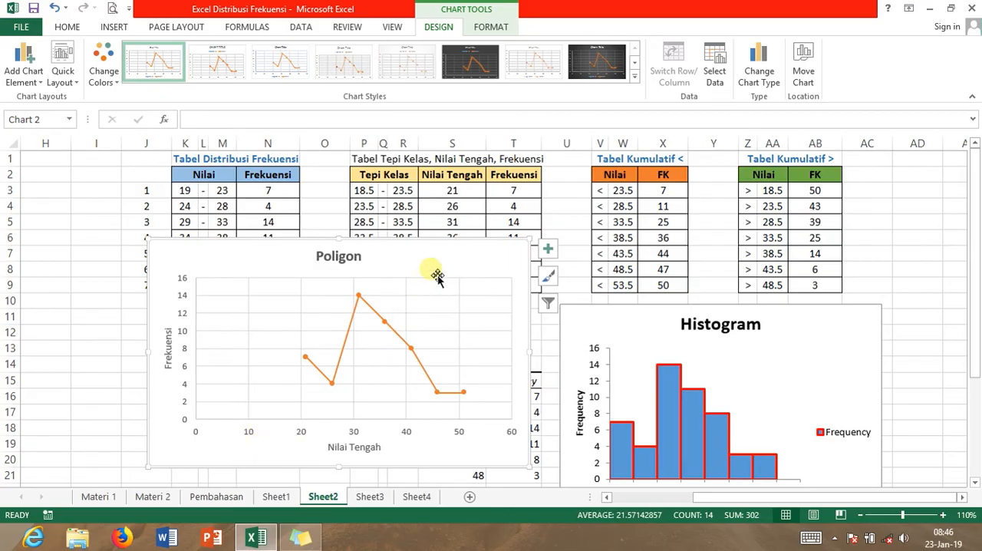
Set the Poligon chart's horizontal axis minimum to 18 and major unit to 5, and close the axis formatting options
right_click(431, 272)
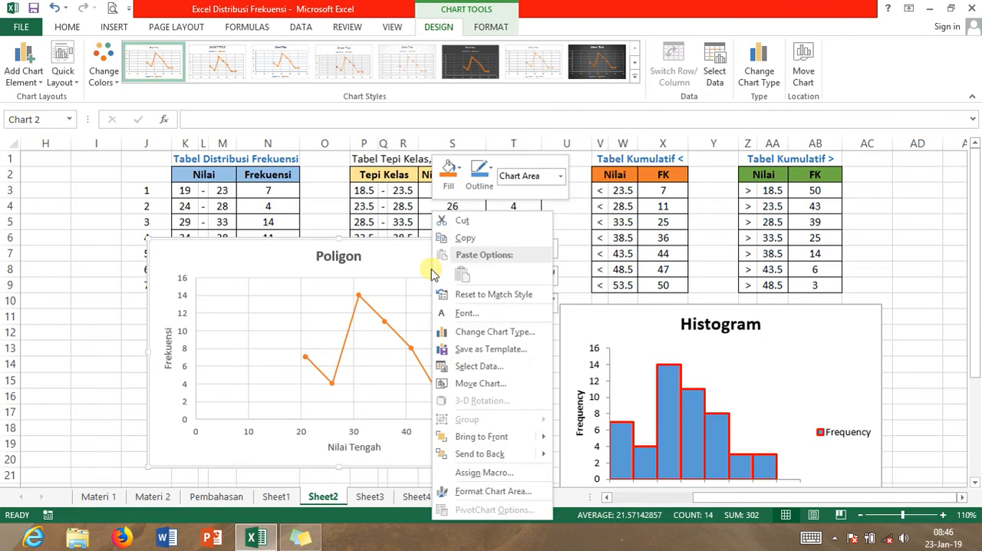
left_click(488, 492)
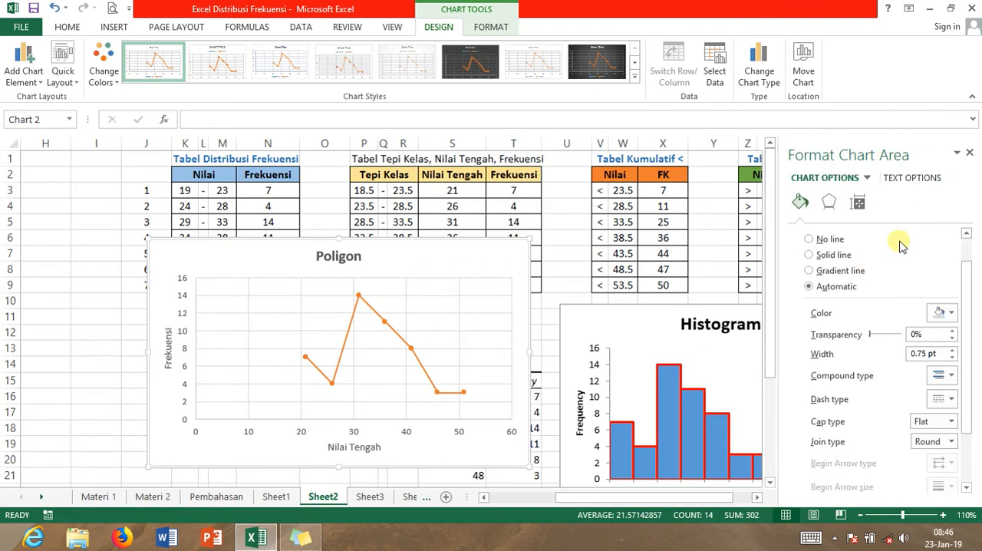
left_click(859, 204)
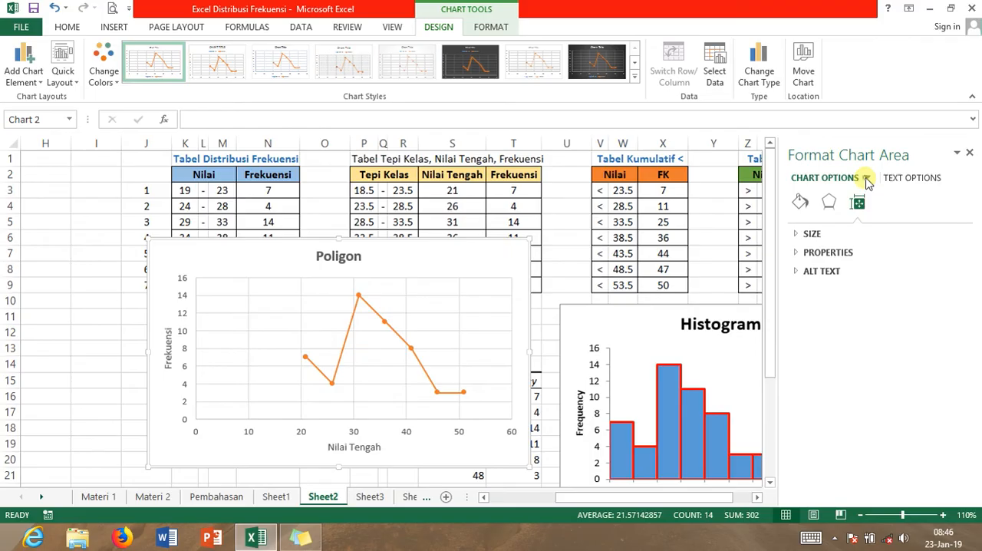
left_click(866, 179)
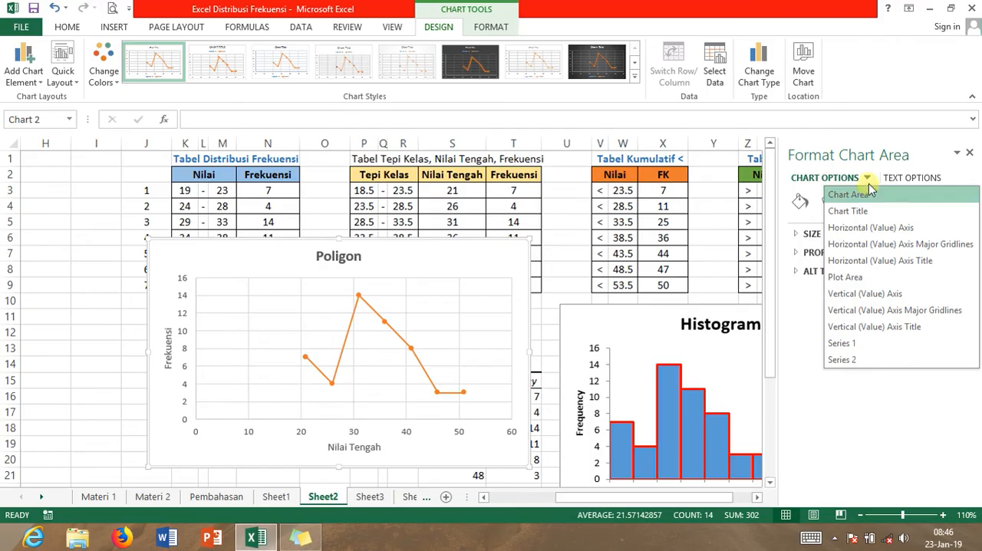
left_click(875, 229)
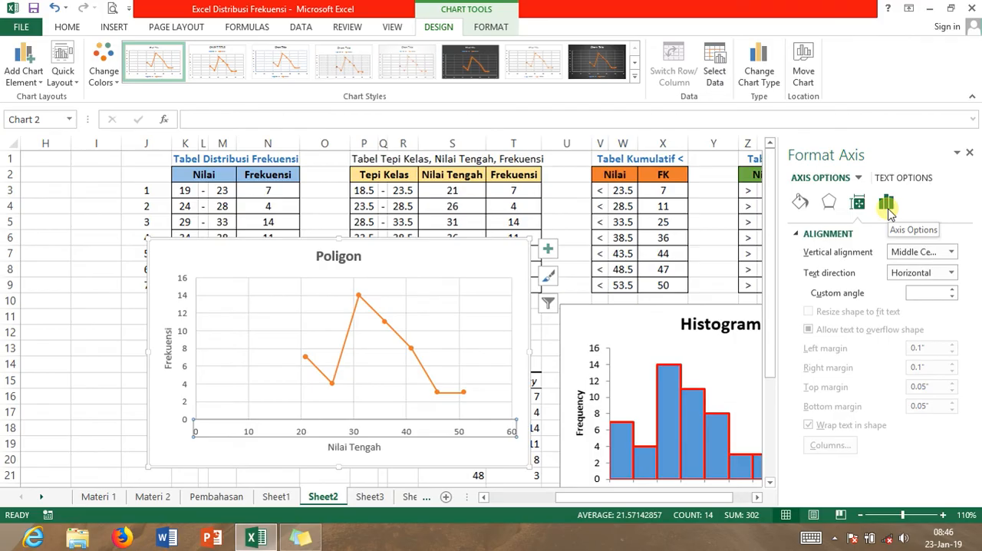
left_click(886, 204)
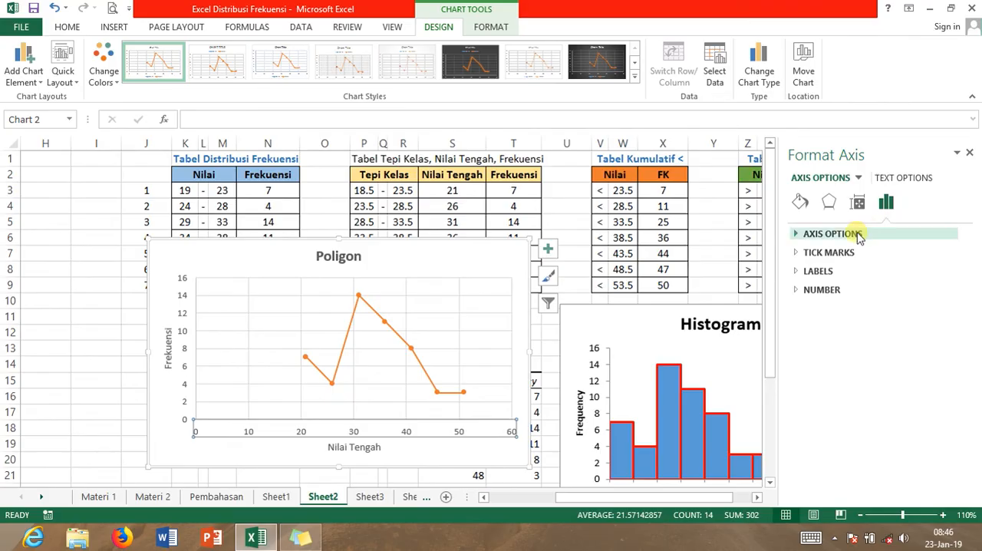
left_click(832, 234)
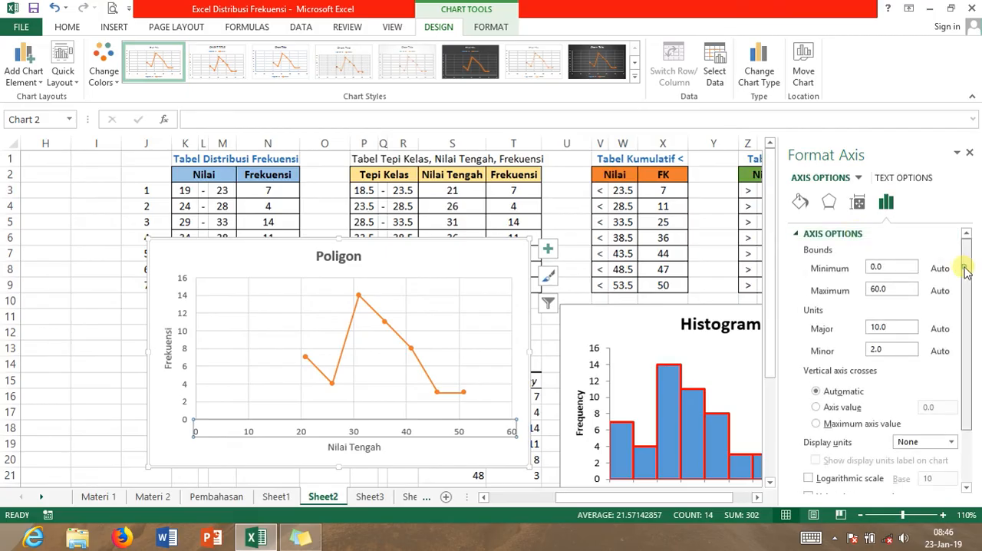
scroll(958, 265, "down", 1)
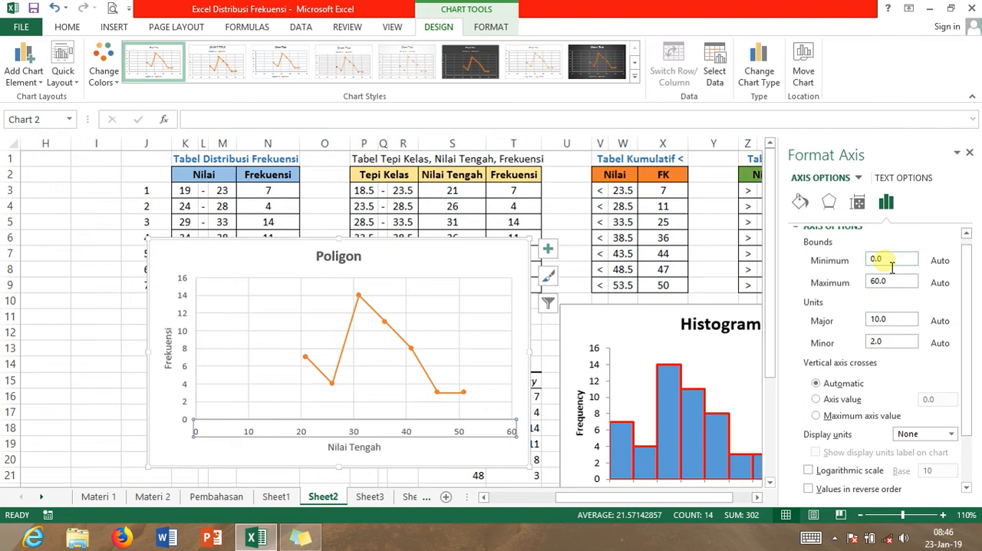
left_click_drag(889, 263, 849, 265)
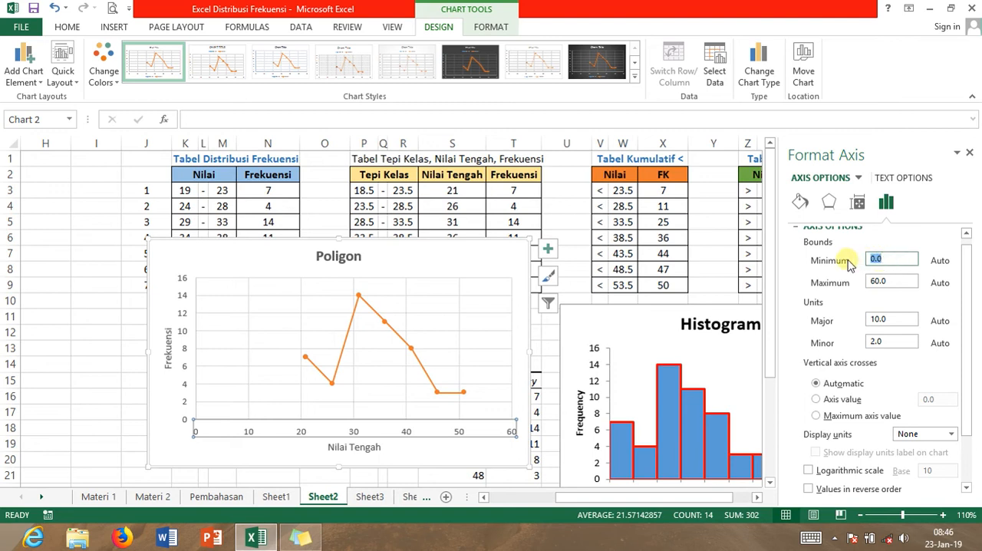
type("18")
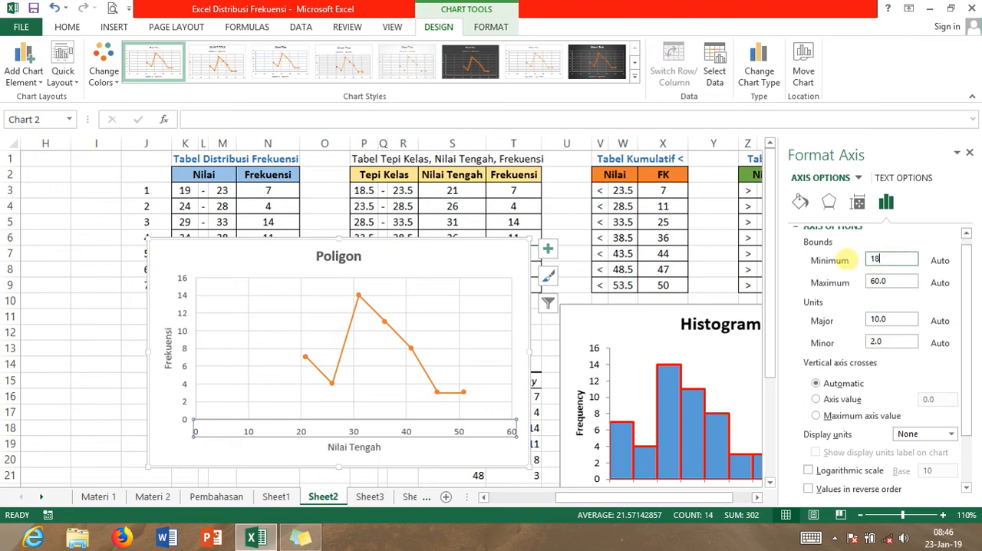
left_click(883, 322)
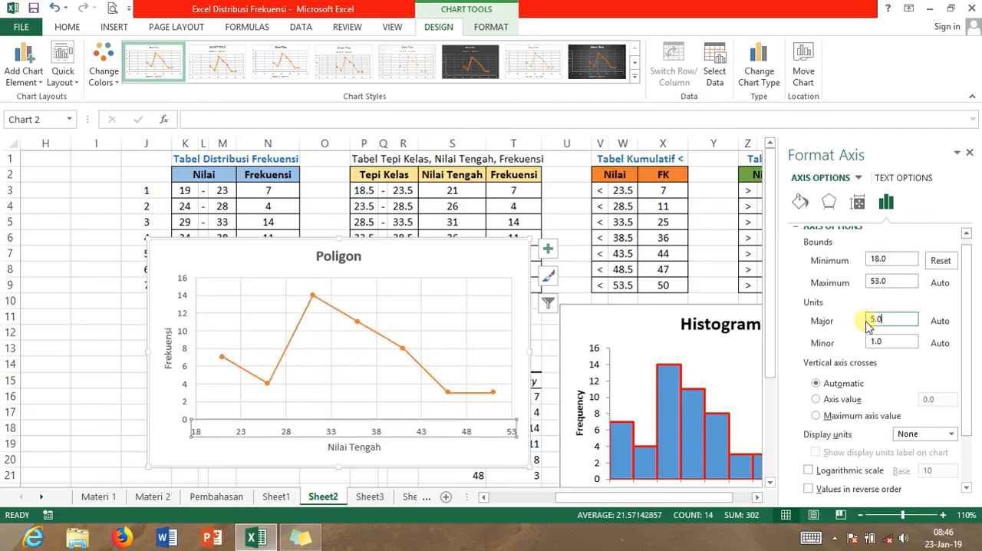
left_click(969, 154)
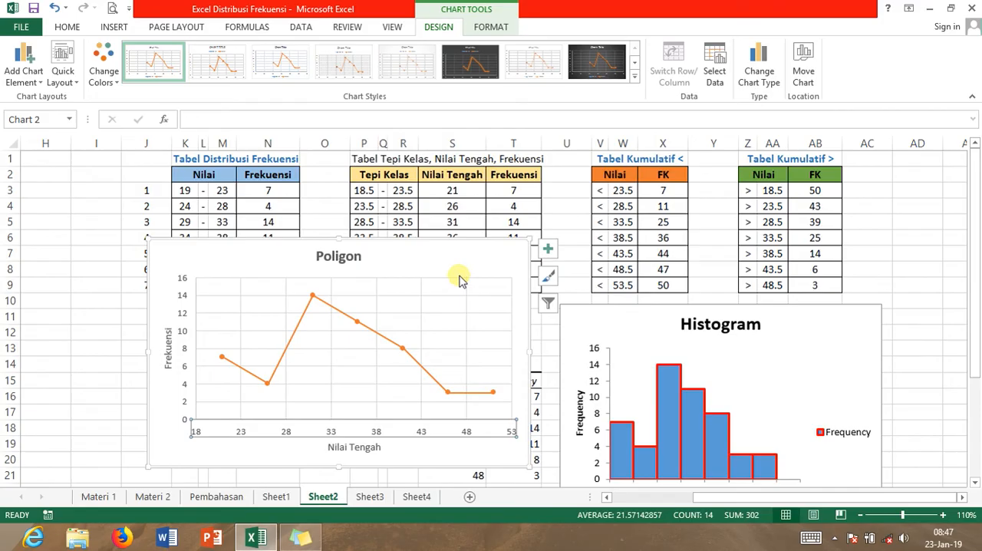
Move the Poligon chart down to the area just below the Bin and Frequency output table
left_click_drag(462, 264, 466, 286)
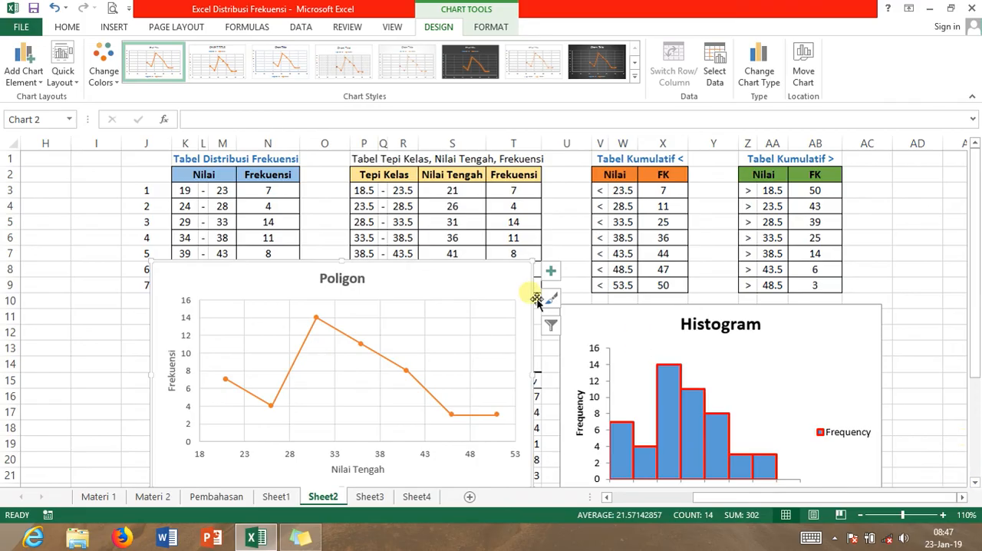
left_click_drag(420, 273, 440, 431)
left_click_drag(976, 249, 976, 323)
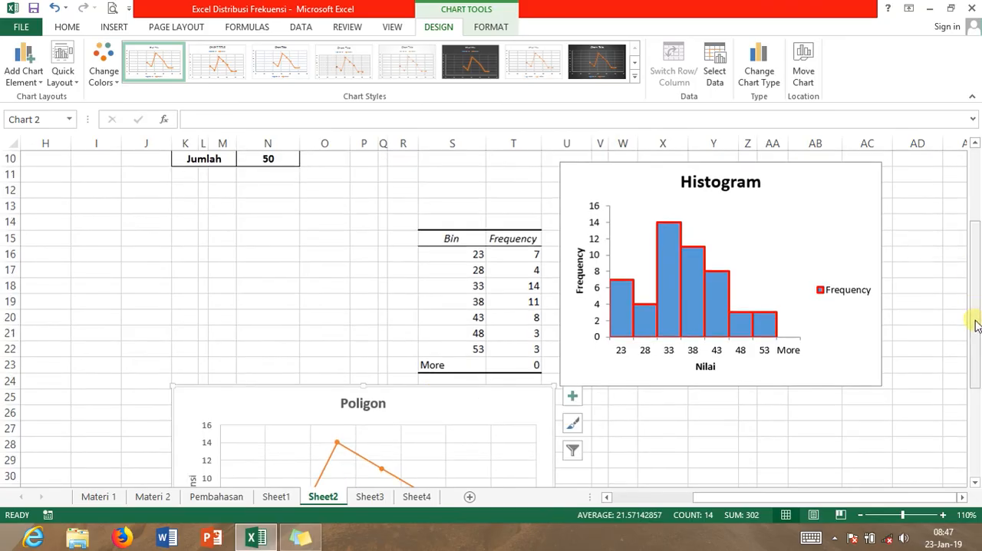
left_click(974, 482)
left_click(975, 482)
left_click(975, 483)
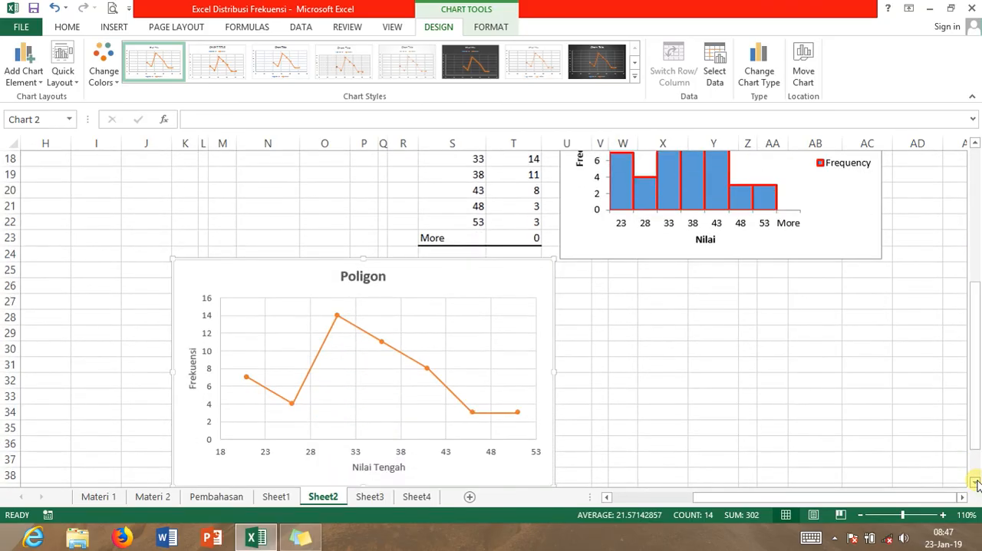
left_click(975, 483)
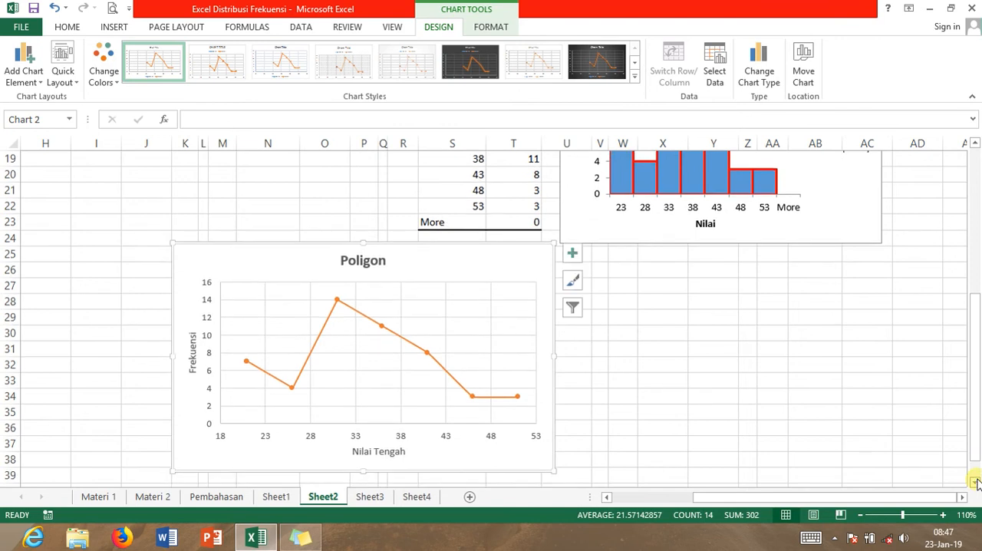
Insert a scatter chart with straight lines and markers from the Nilai and FK values of Tabel Kumulatif < (W3:X9)
left_click_drag(974, 414, 975, 295)
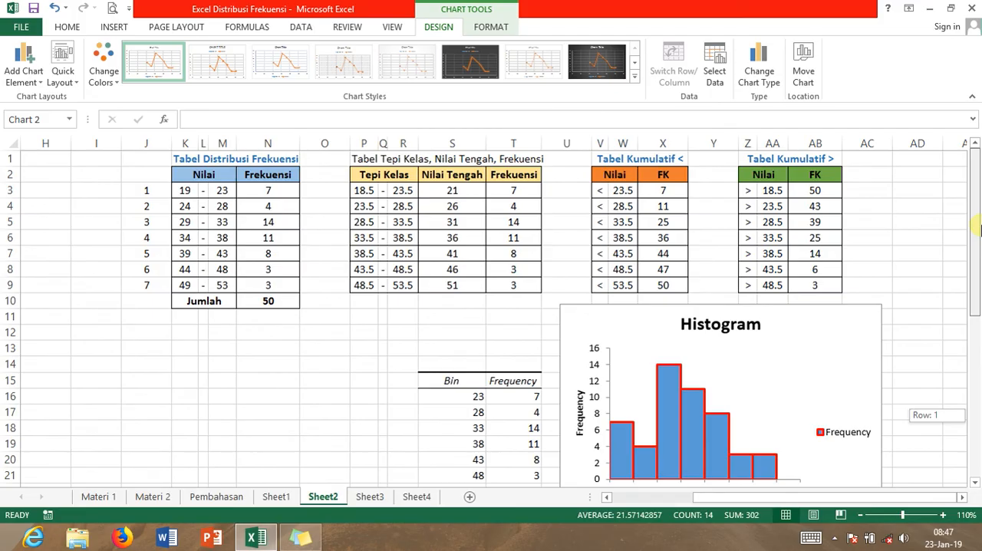
left_click_drag(977, 228, 977, 228)
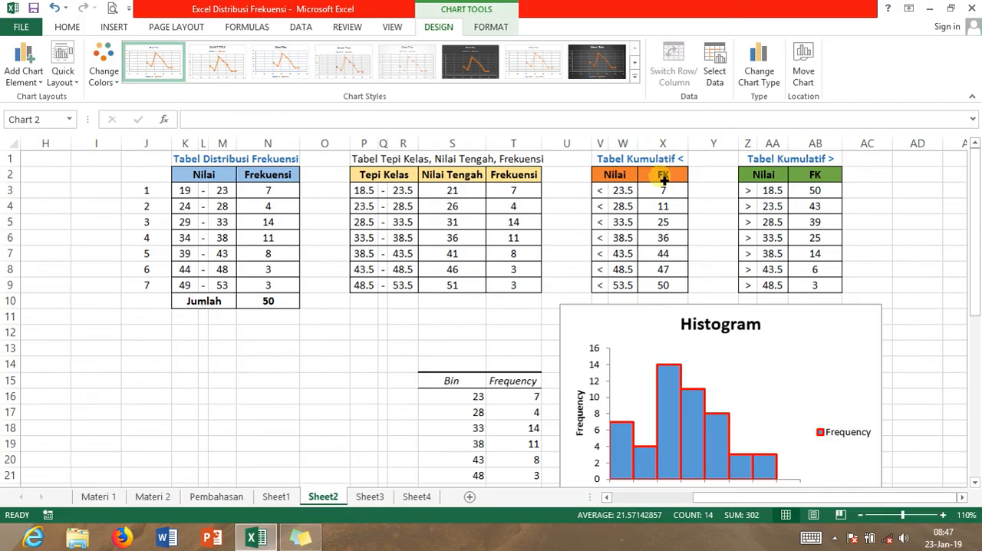
left_click(636, 194)
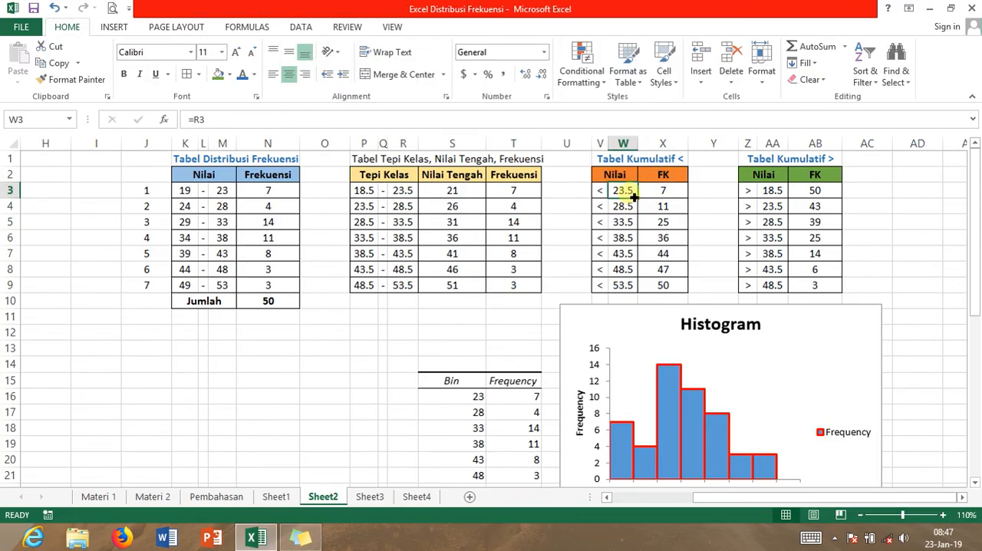
left_click_drag(630, 194, 630, 287)
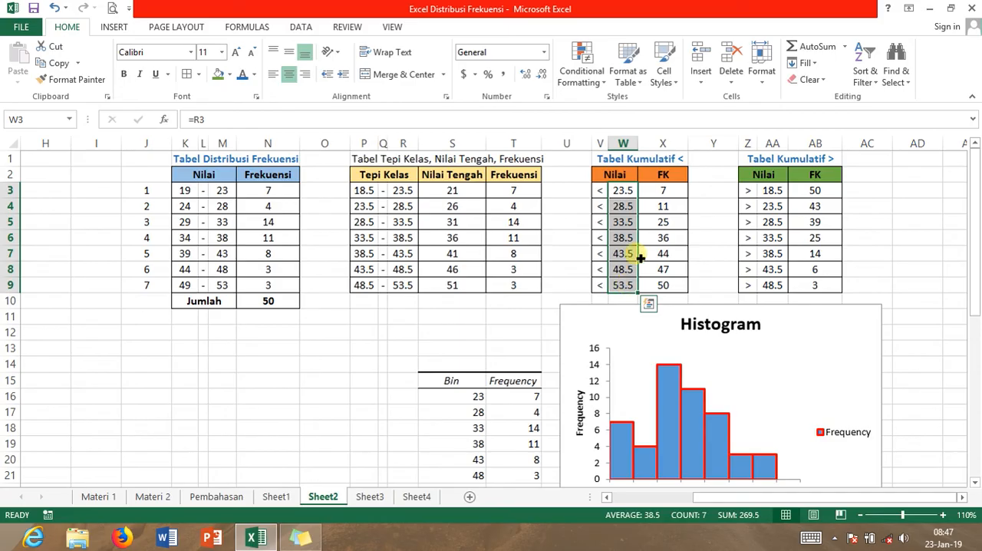
left_click_drag(674, 194, 670, 286)
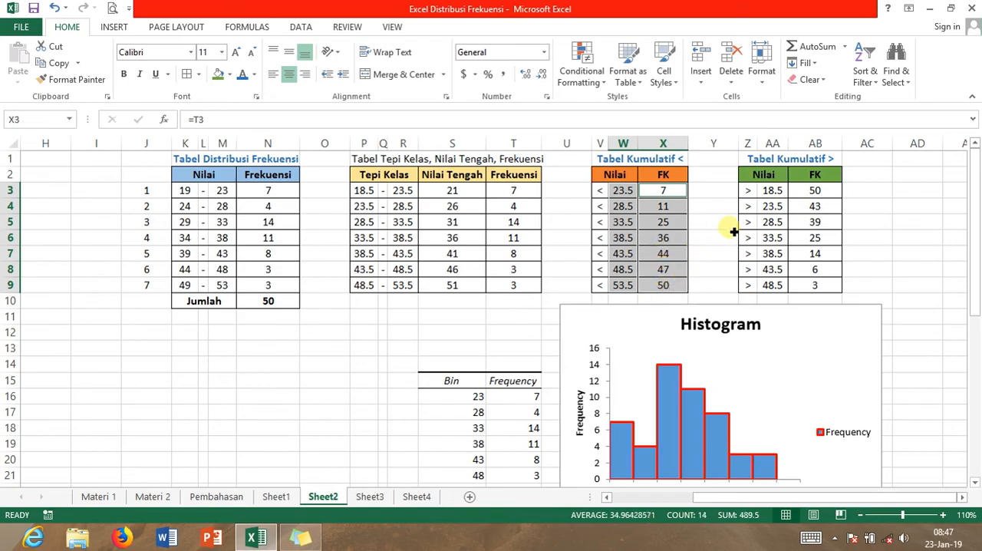
left_click(114, 29)
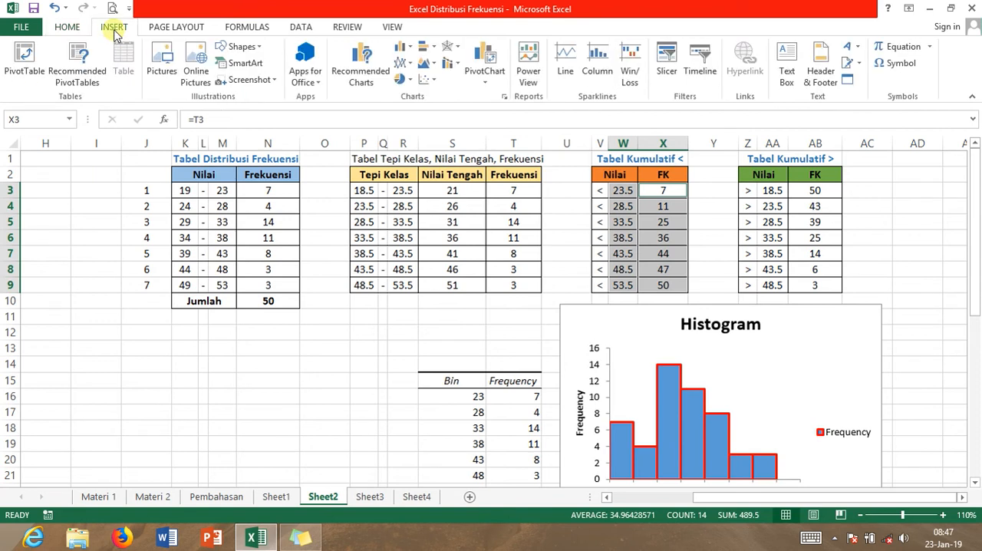
left_click(434, 81)
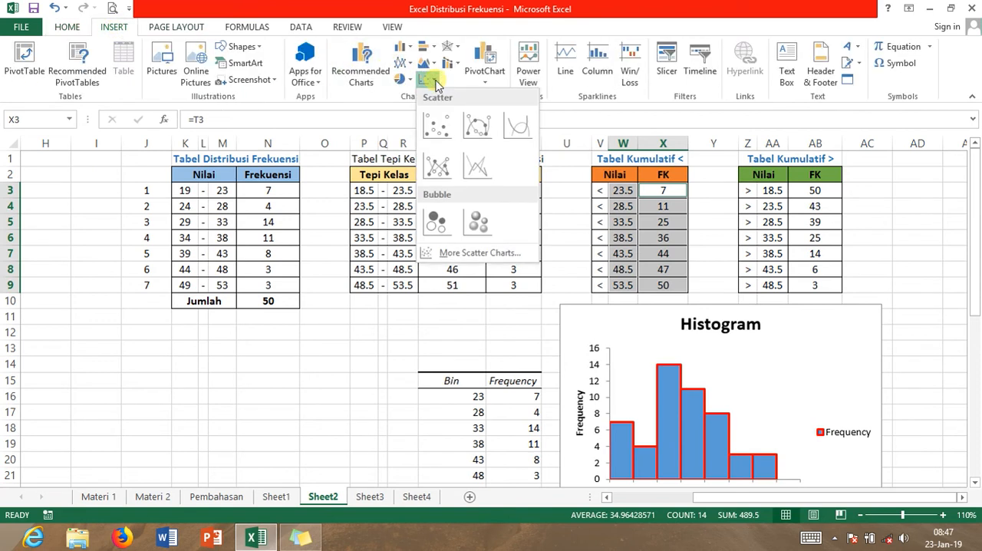
left_click(437, 164)
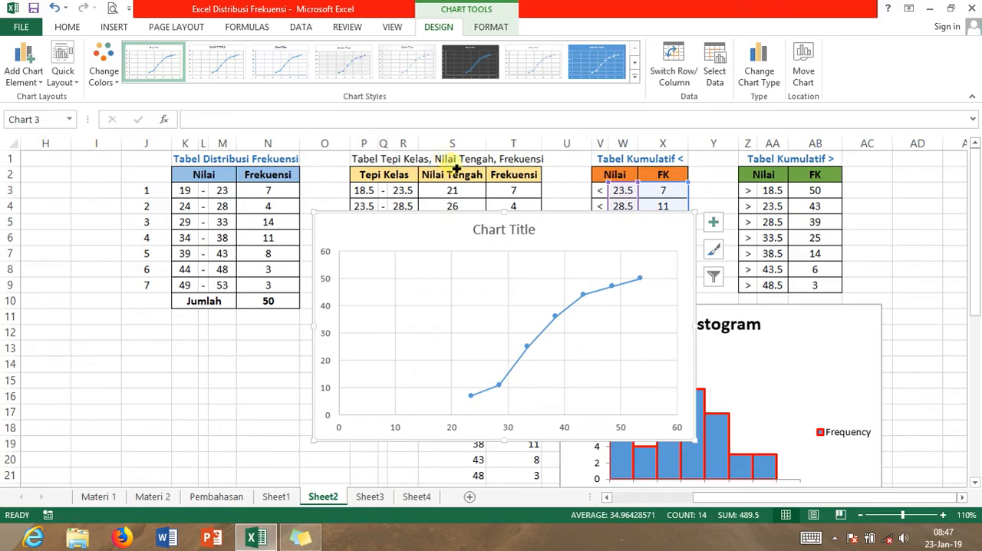
Add axis titles to the new scatter chart and set the vertical axis title to "Frekuensi"
left_click(711, 225)
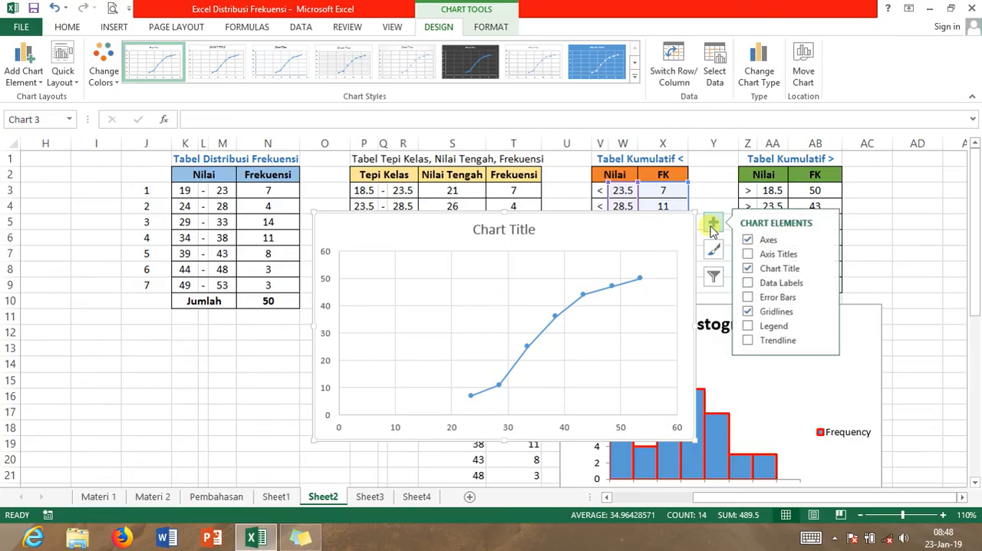
left_click(769, 257)
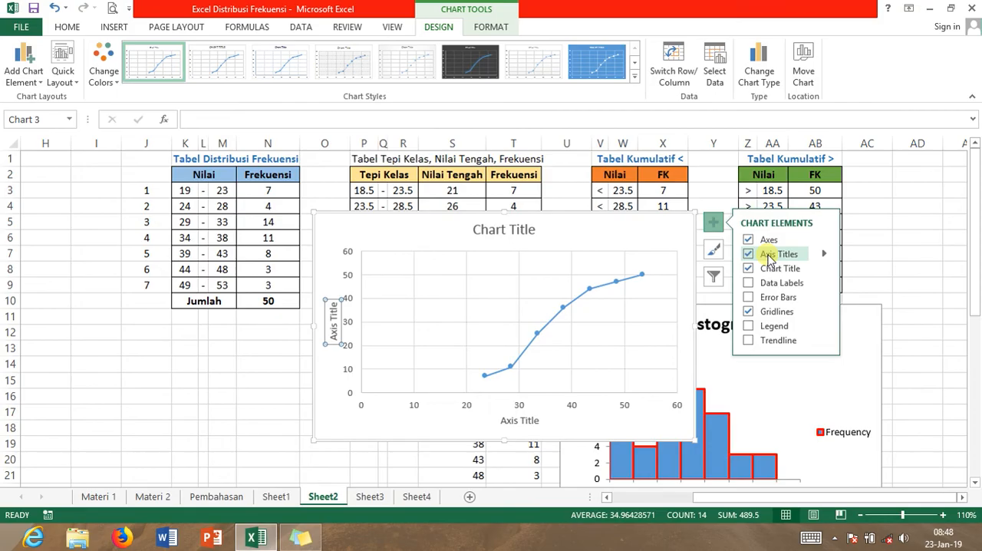
left_click(334, 336)
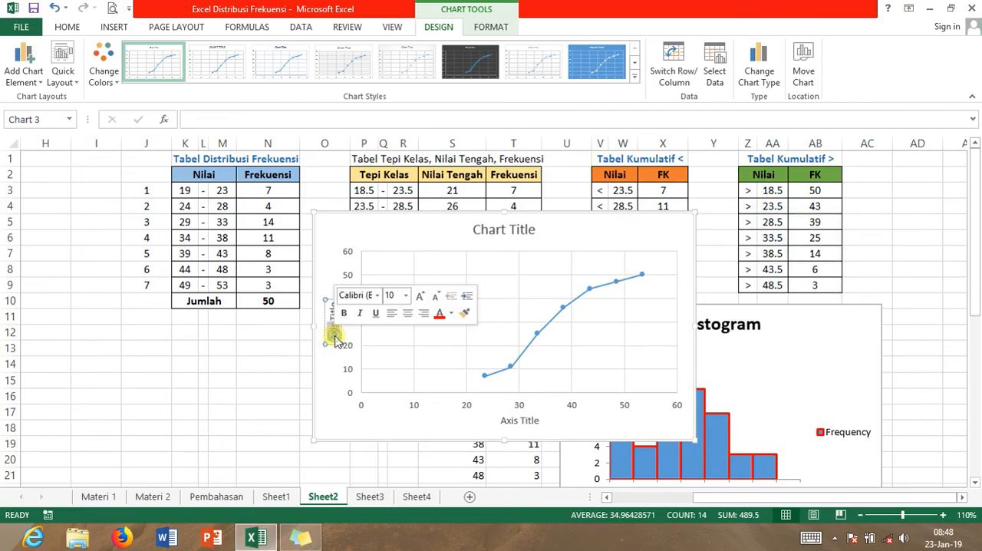
triple_click(335, 337)
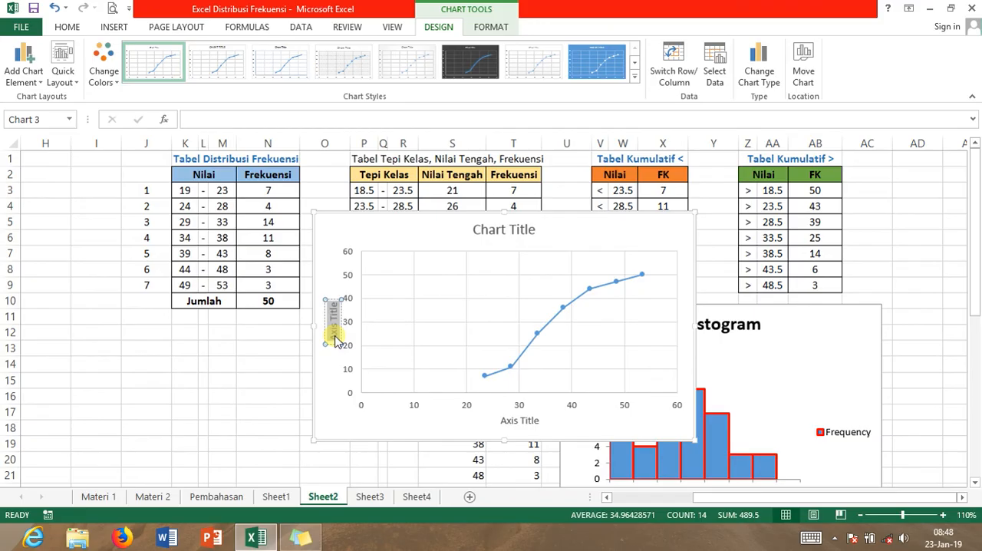
type("Freku")
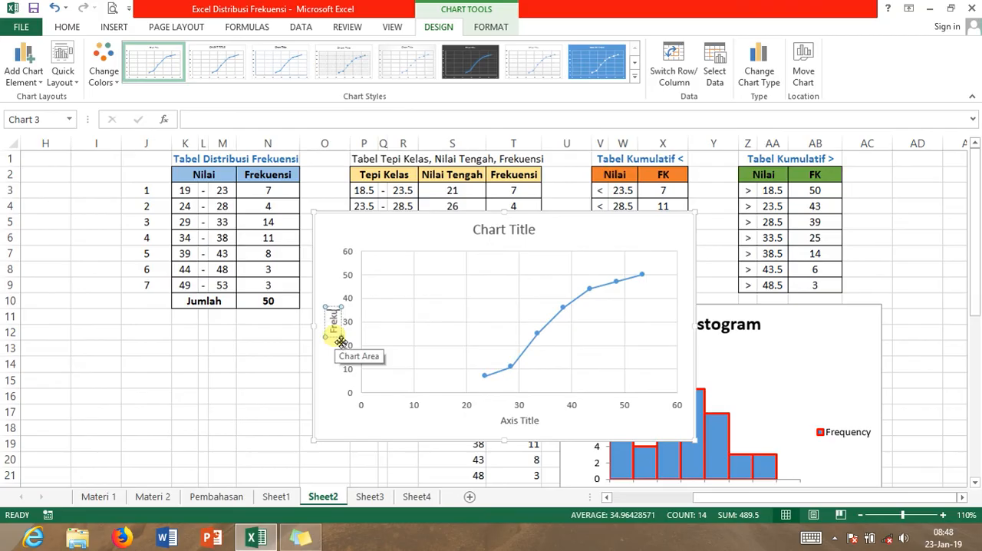
type("ensi")
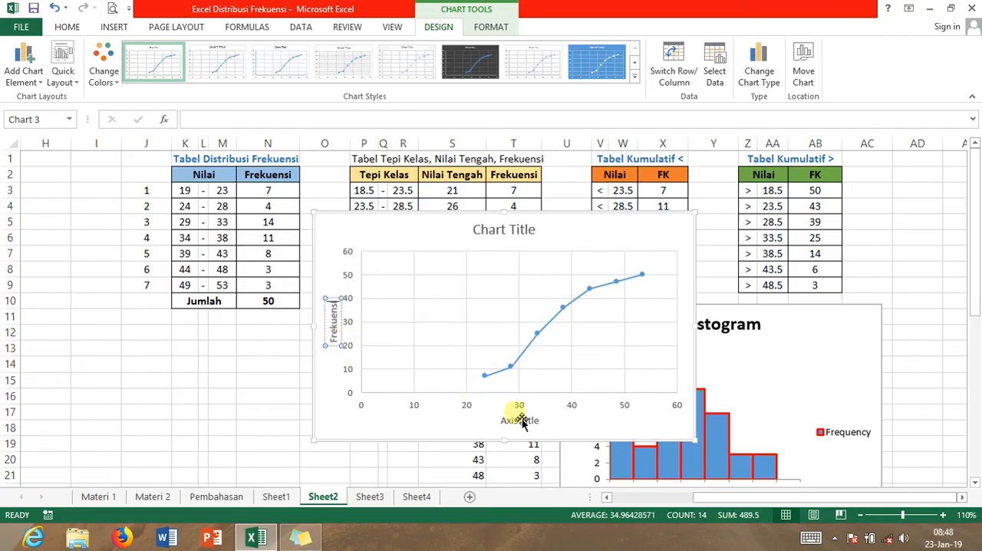
Set the new scatter chart's horizontal axis title to "Nilai"
left_click(521, 422)
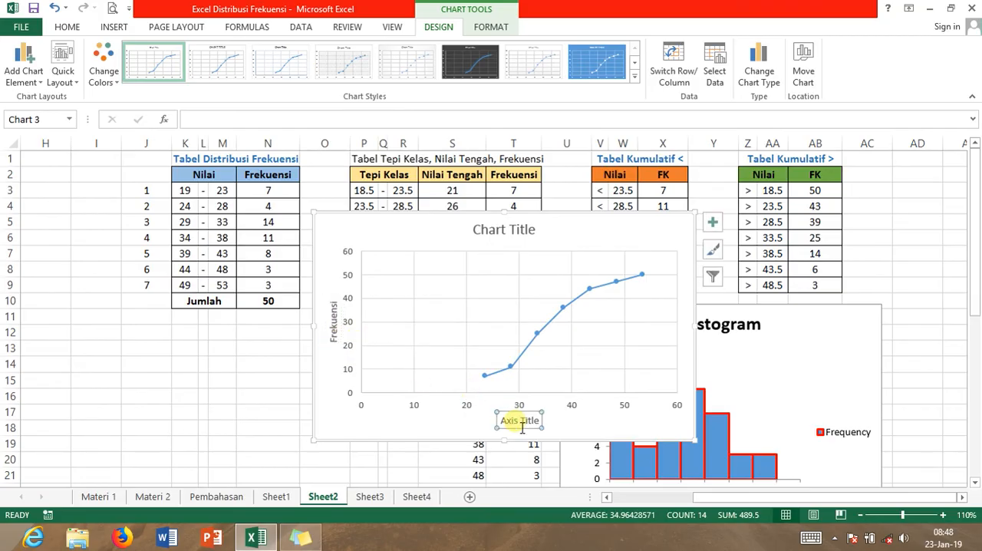
double_click(521, 424)
left_click(520, 425)
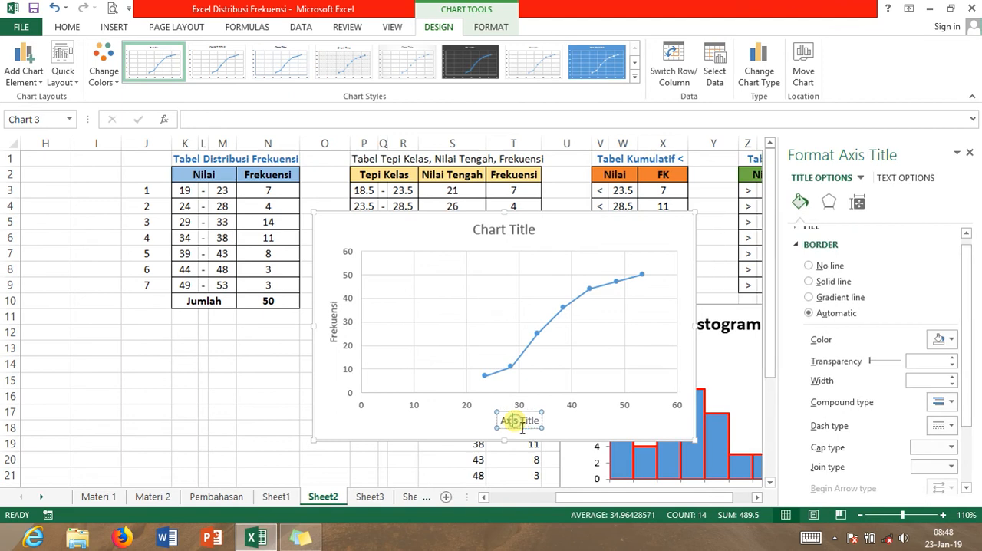
triple_click(516, 424)
type("Nila")
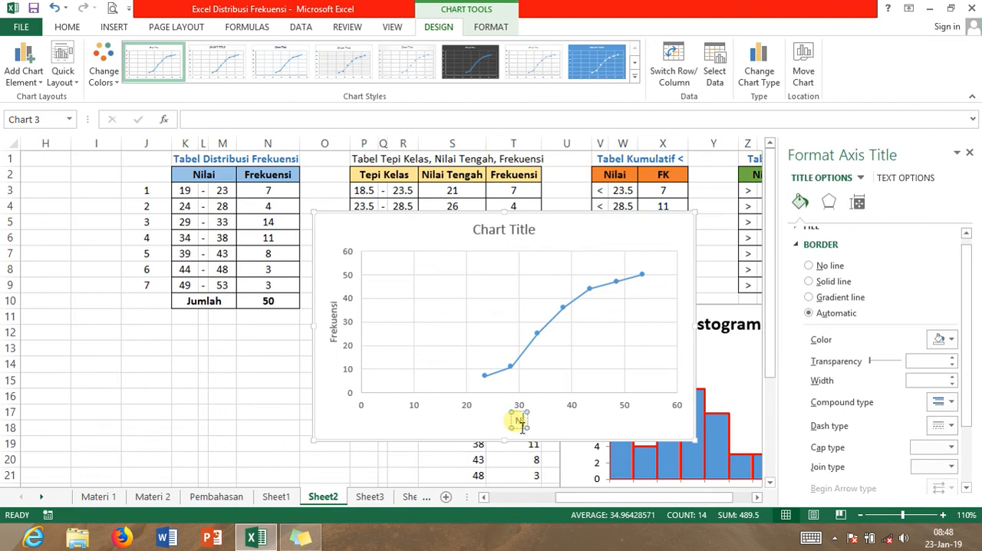
type("i")
Change the new scatter chart's title to "Ogive", make it bold, and close the formatting options
left_click(512, 233)
triple_click(512, 233)
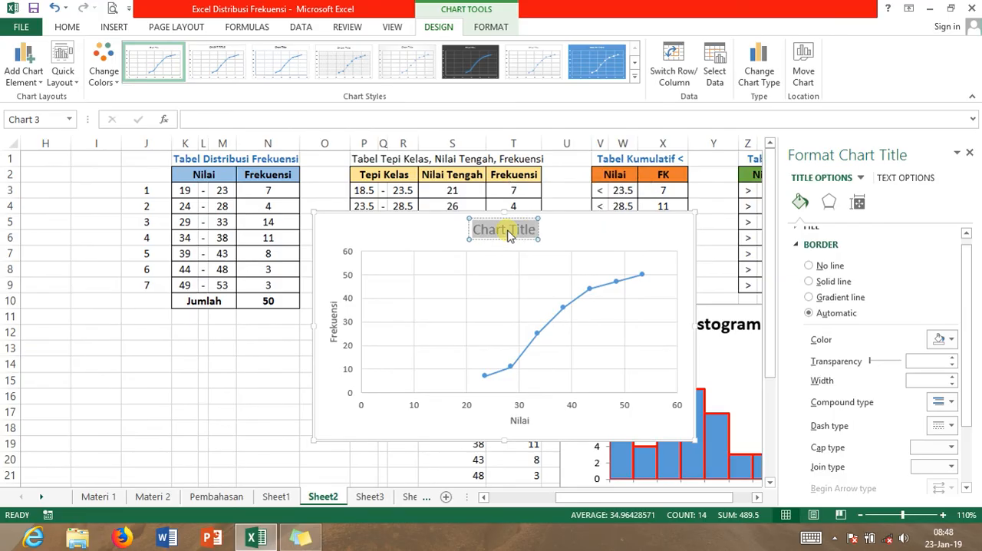
type("Ogive")
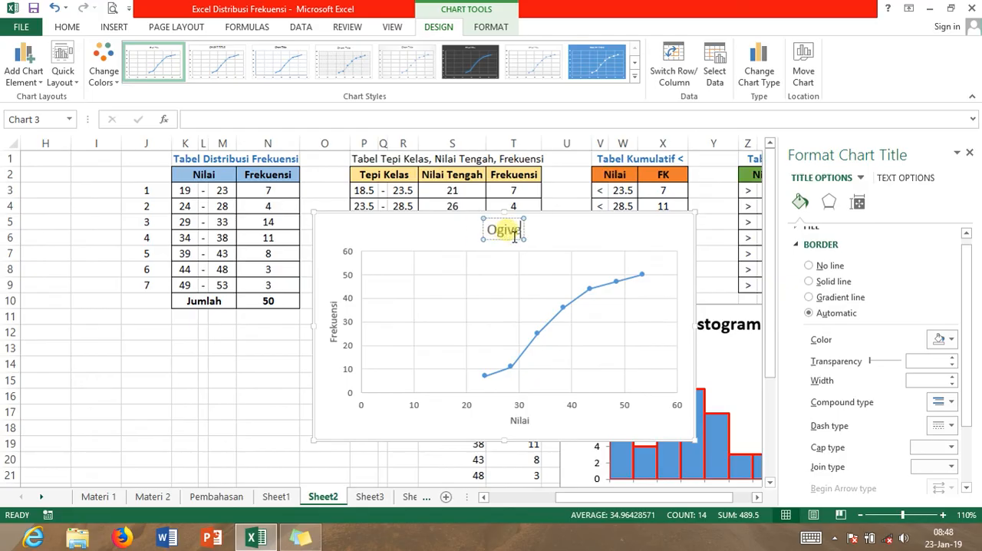
double_click(508, 235)
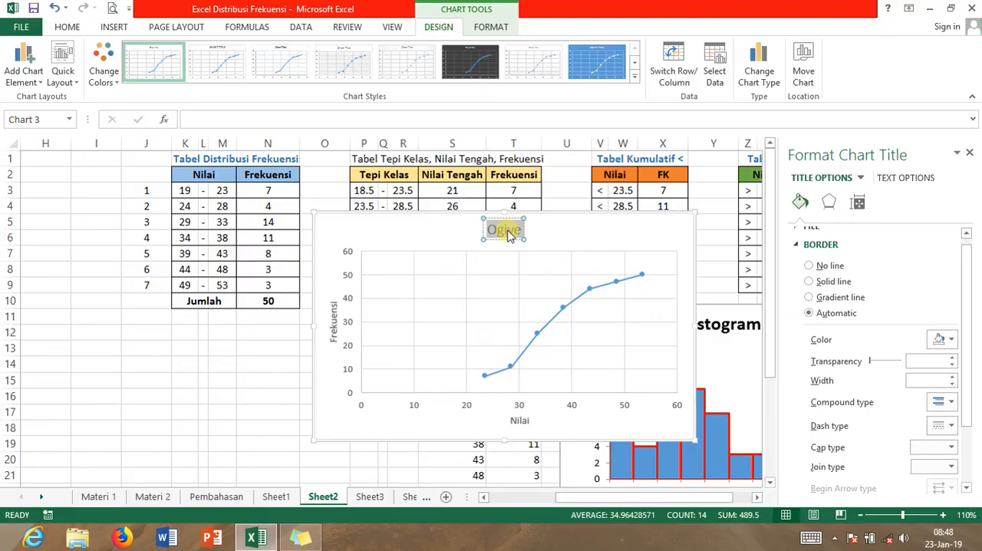
left_click(584, 243)
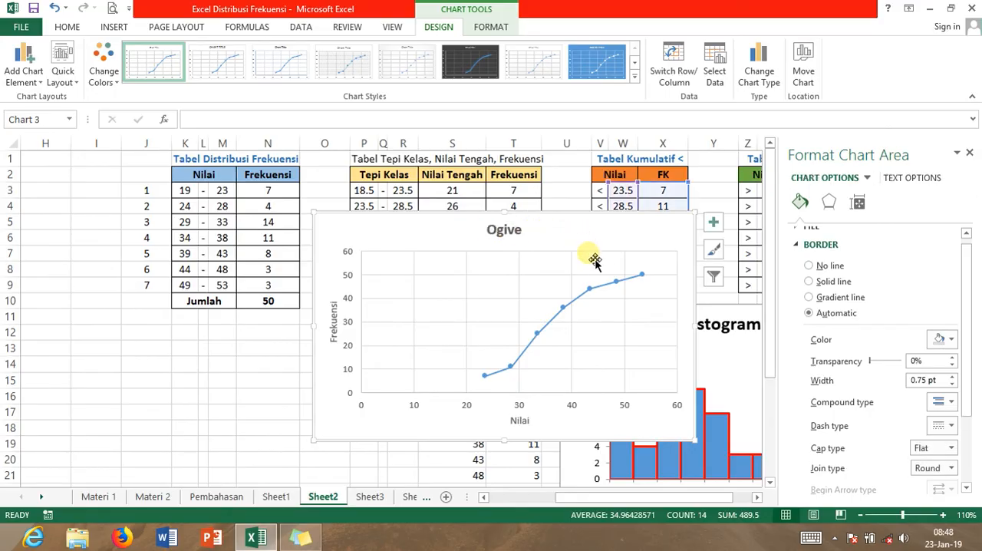
left_click(968, 154)
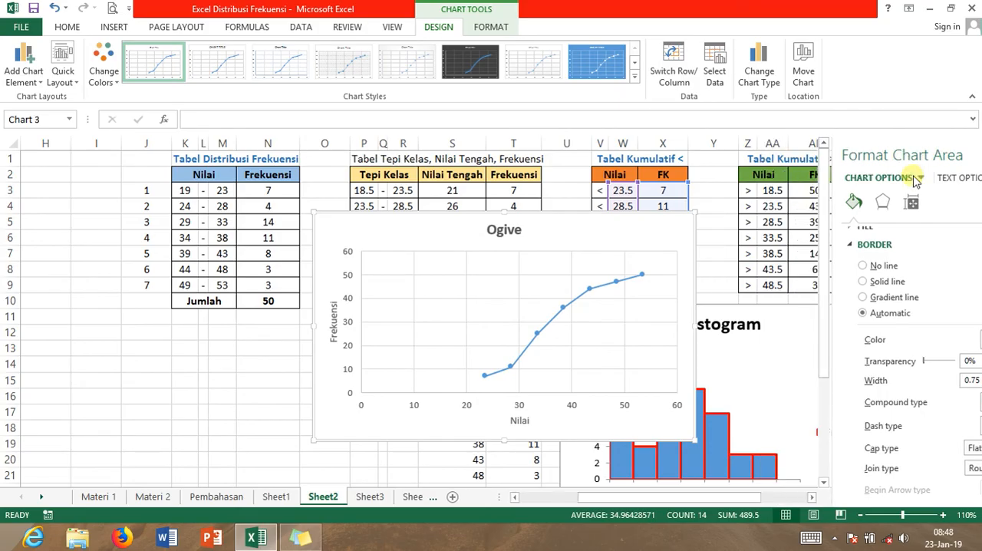
Name the Ogive chart's existing data series "Kumulatif Kurang Dari"
left_click(633, 283)
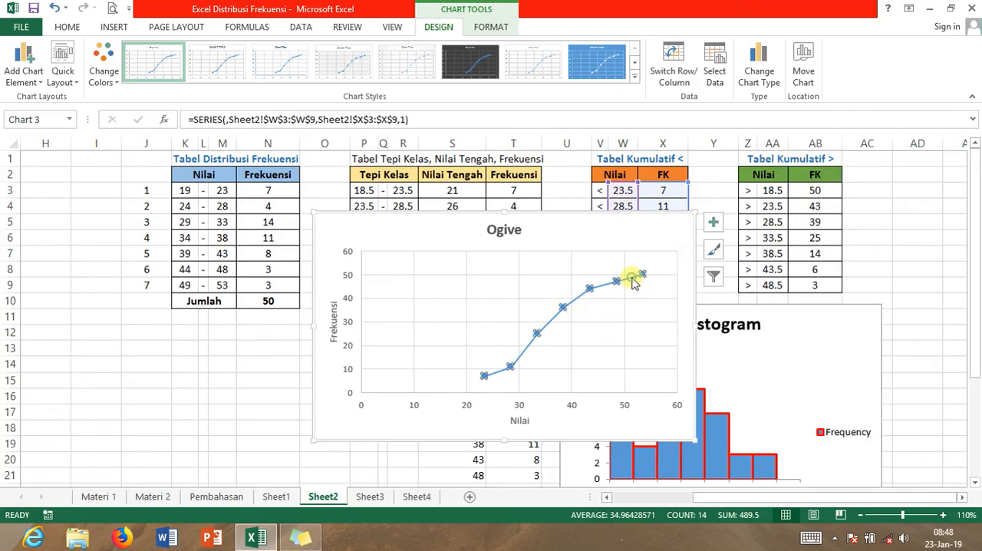
right_click(632, 282)
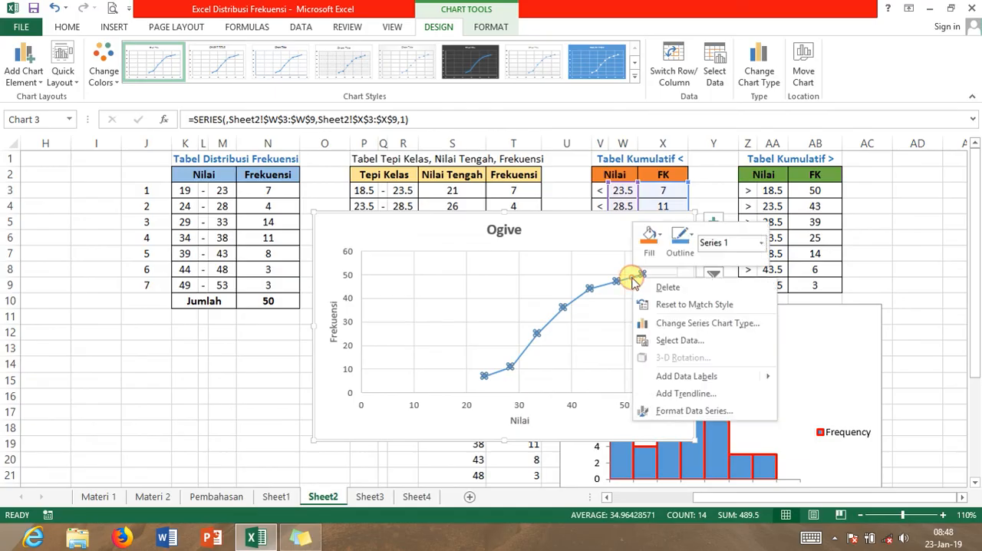
left_click(664, 342)
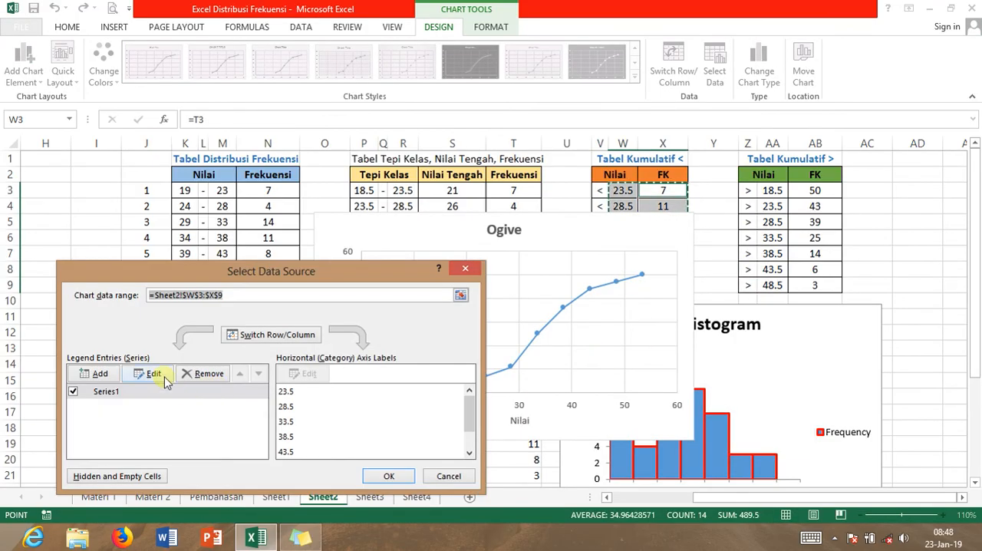
left_click(164, 378)
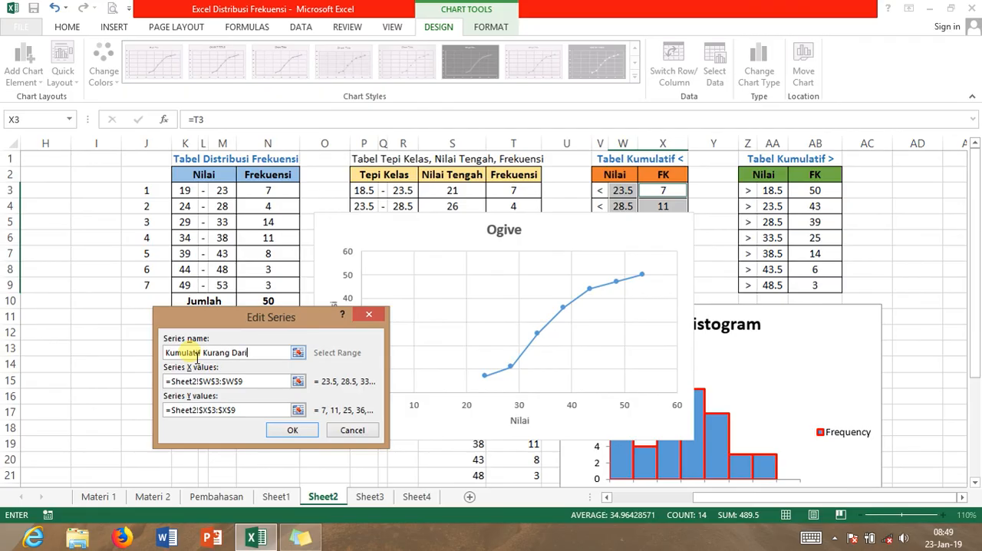
left_click(285, 430)
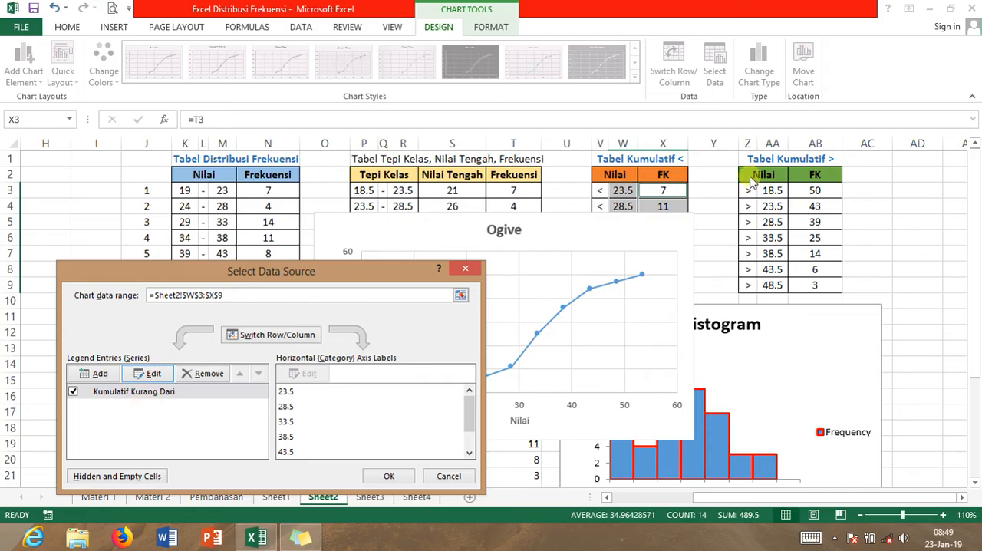
Add a second series named "Kumulatif Lebih Dari" to the Ogive chart with X values from AA3:AA9
left_click(87, 378)
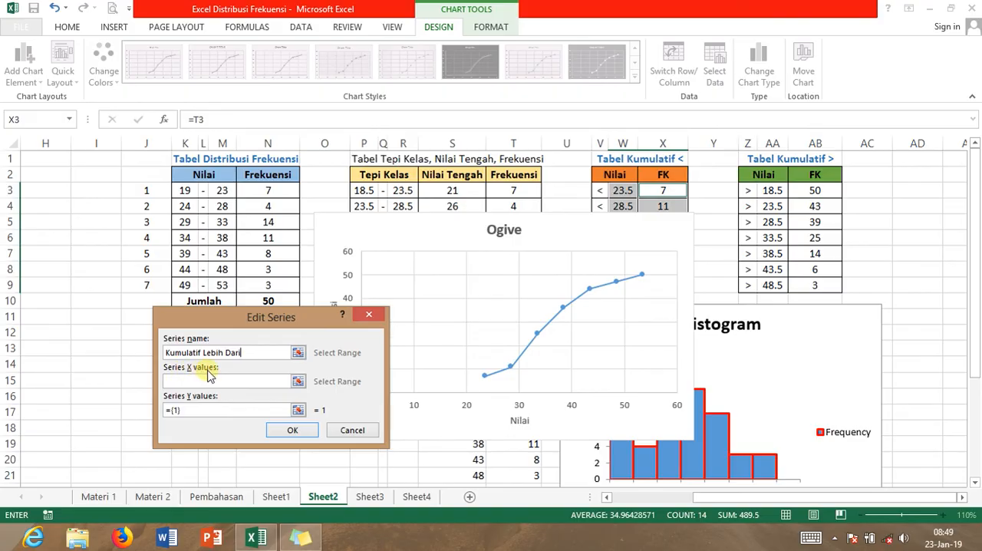
left_click(298, 381)
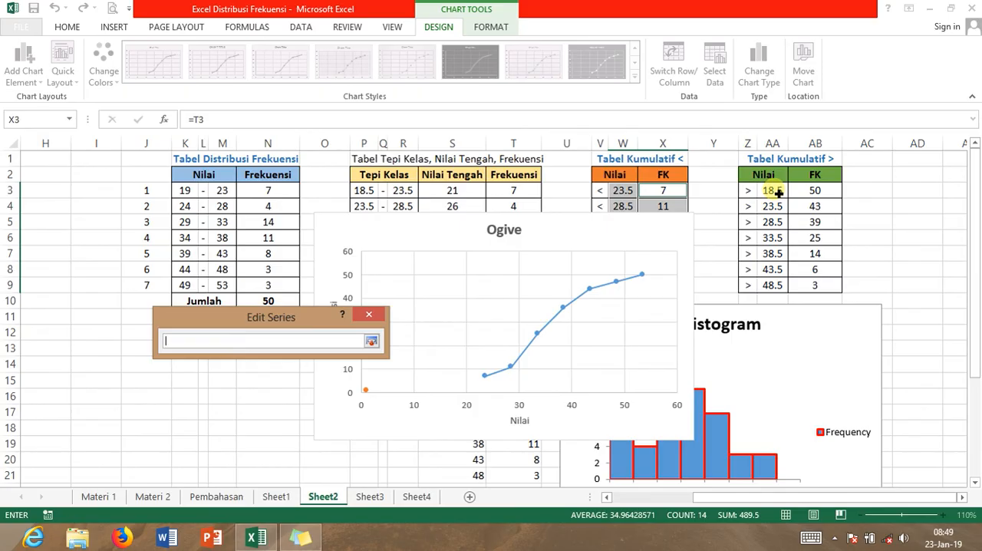
left_click_drag(777, 194, 772, 286)
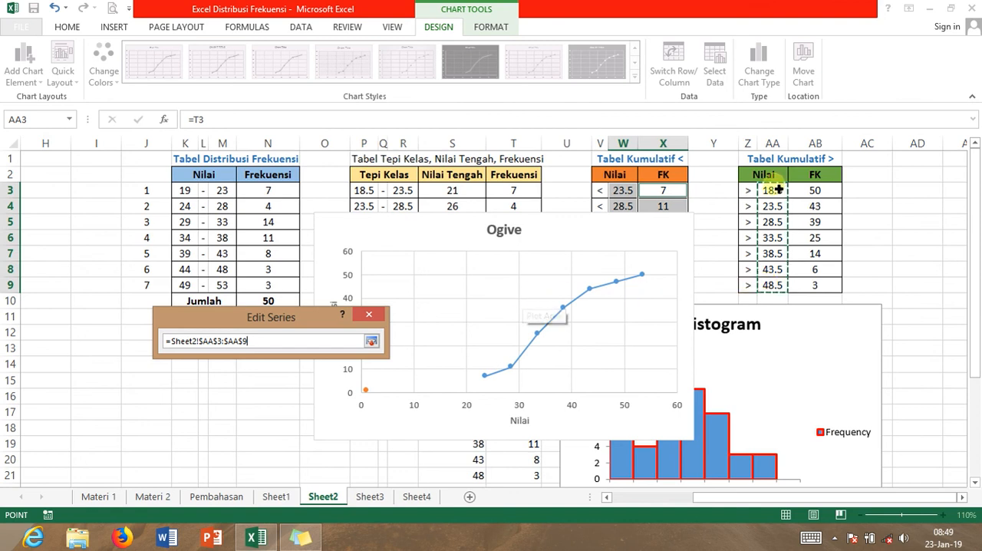
left_click(378, 341)
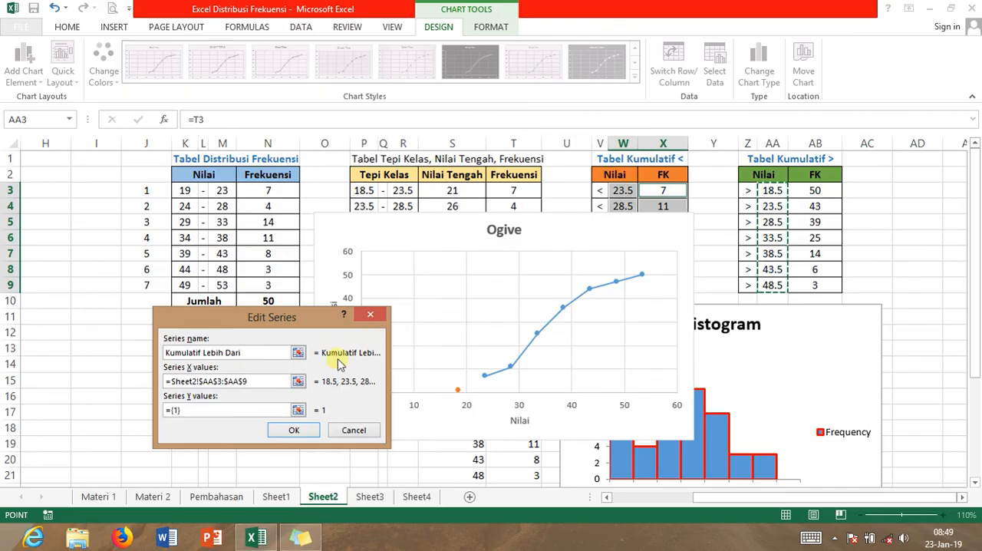
Set the new series' Y values to AB3:AB9 and apply the chart's data source changes
left_click(200, 412)
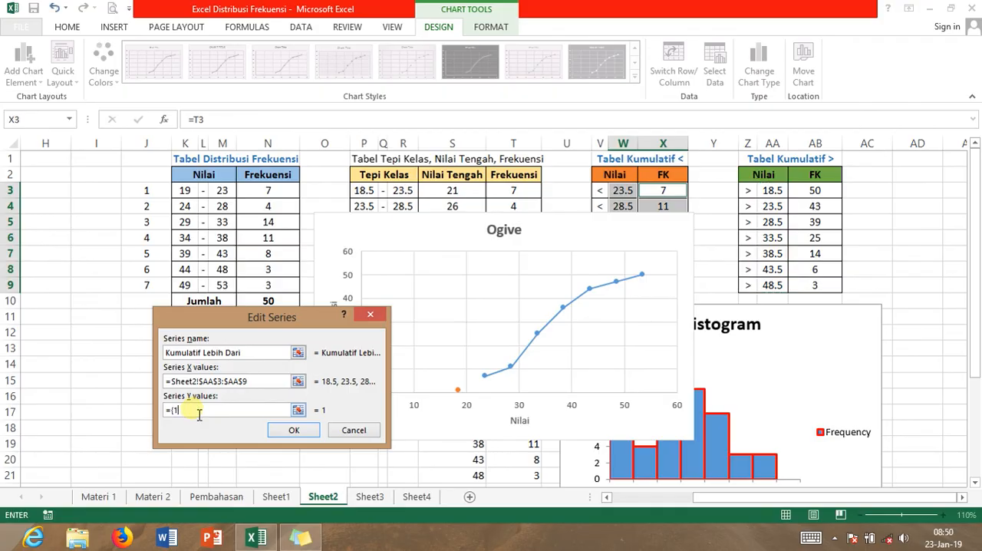
left_click(298, 410)
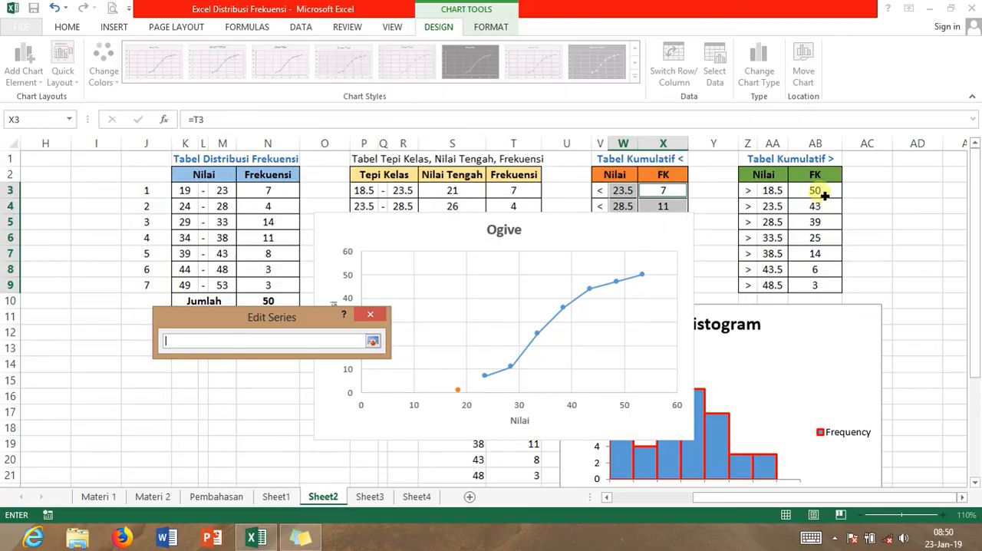
left_click_drag(823, 195, 816, 286)
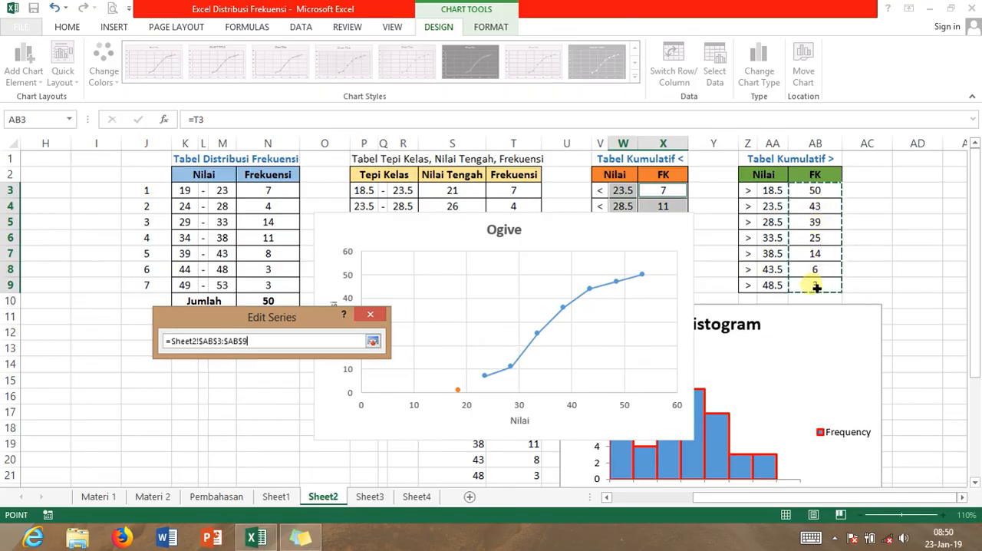
left_click(373, 341)
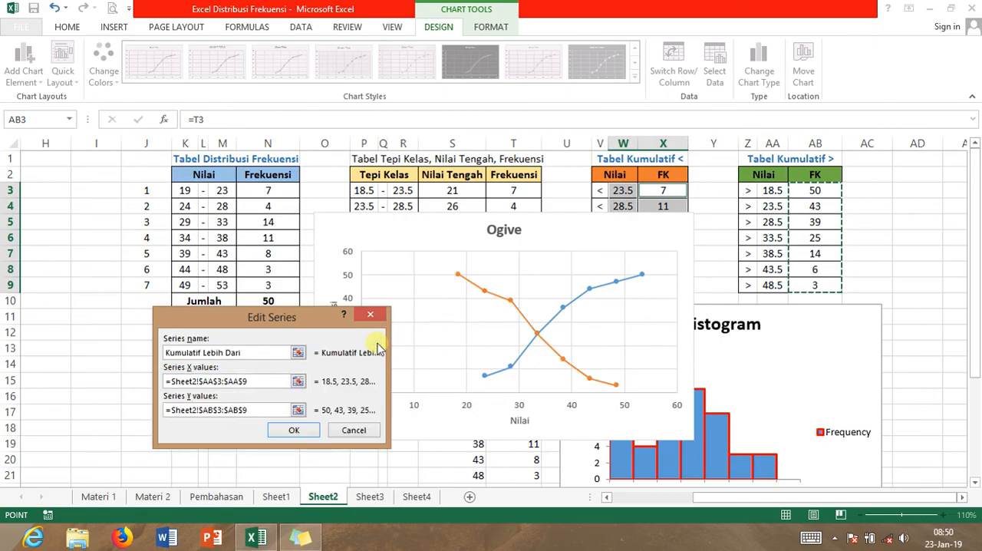
left_click(307, 430)
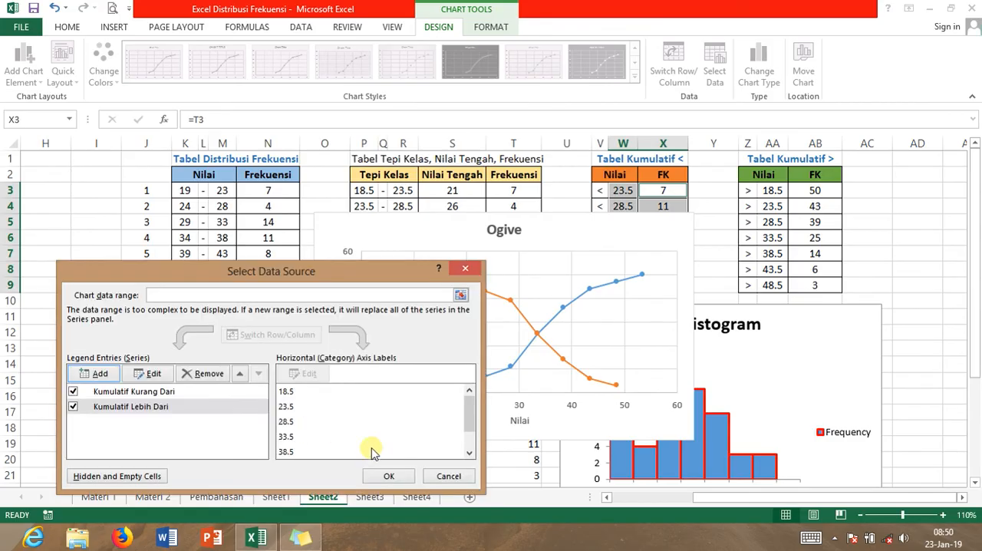
left_click(389, 476)
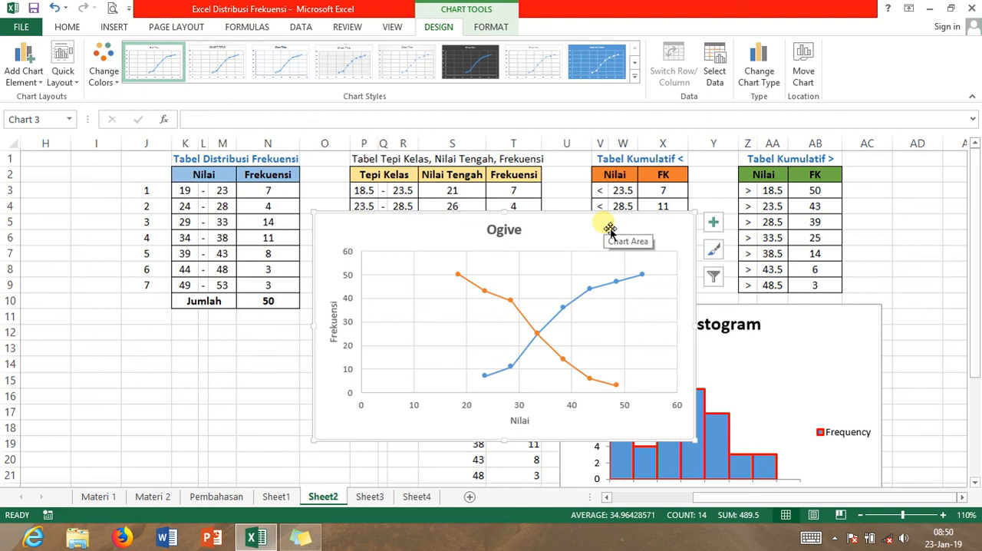
left_click_drag(610, 231, 576, 253)
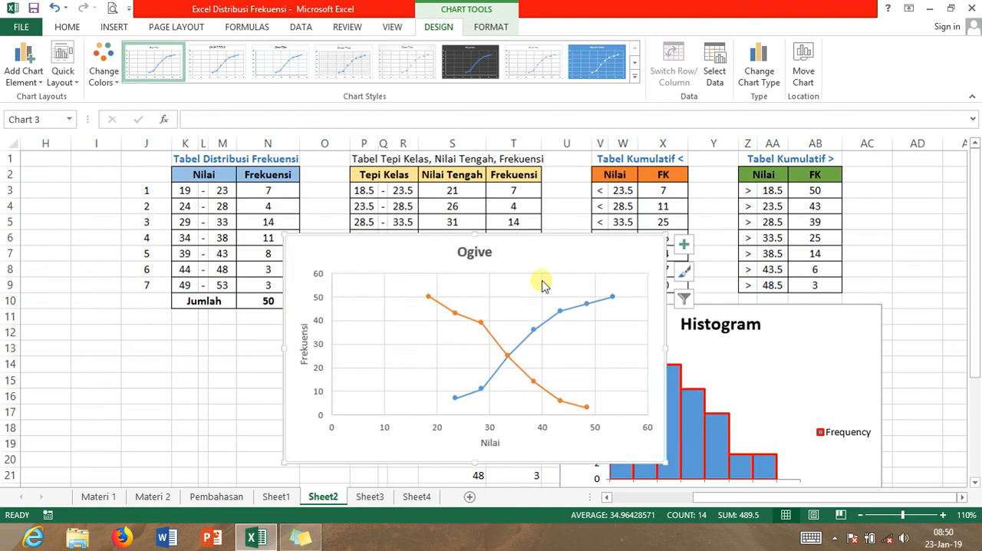
left_click(557, 281)
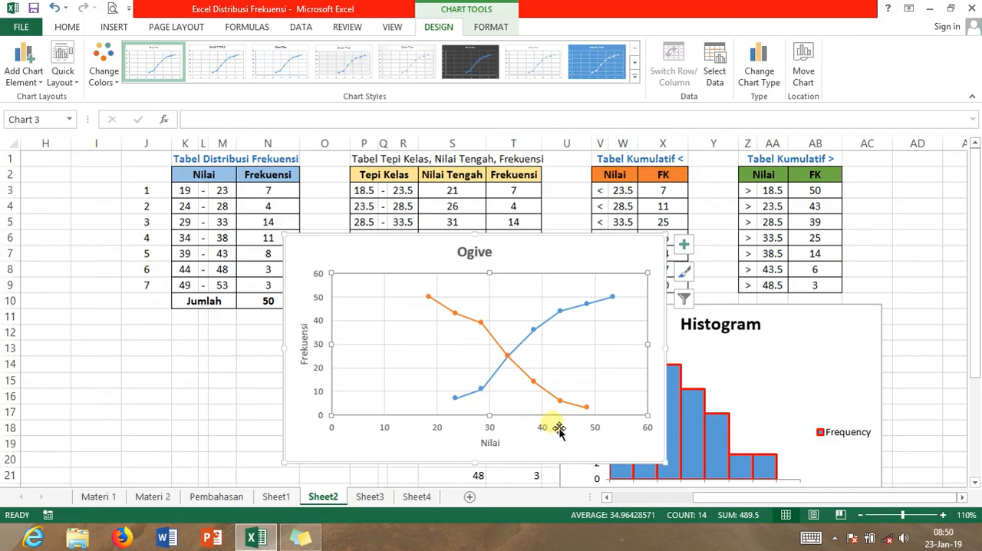
right_click(600, 273)
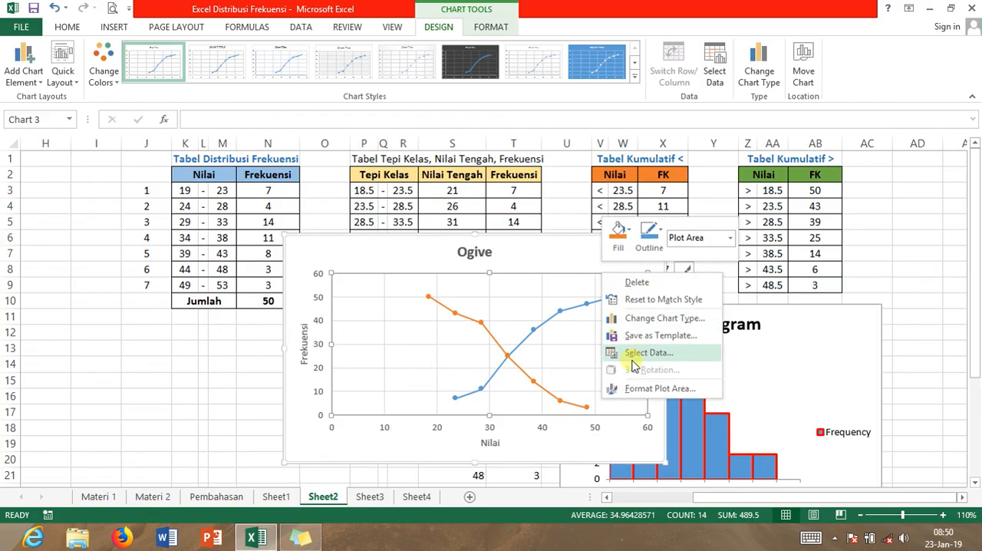
left_click(563, 340)
left_click(543, 332)
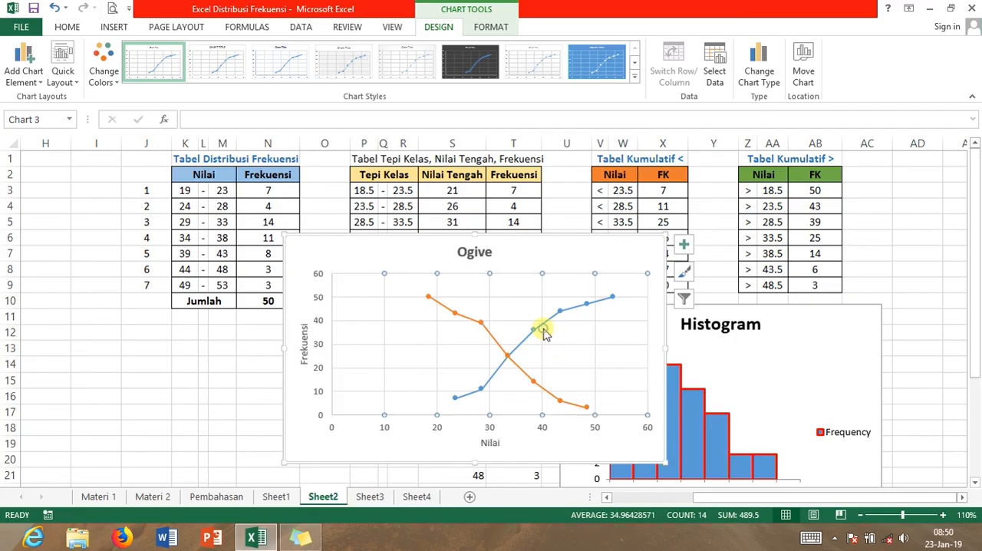
right_click(542, 331)
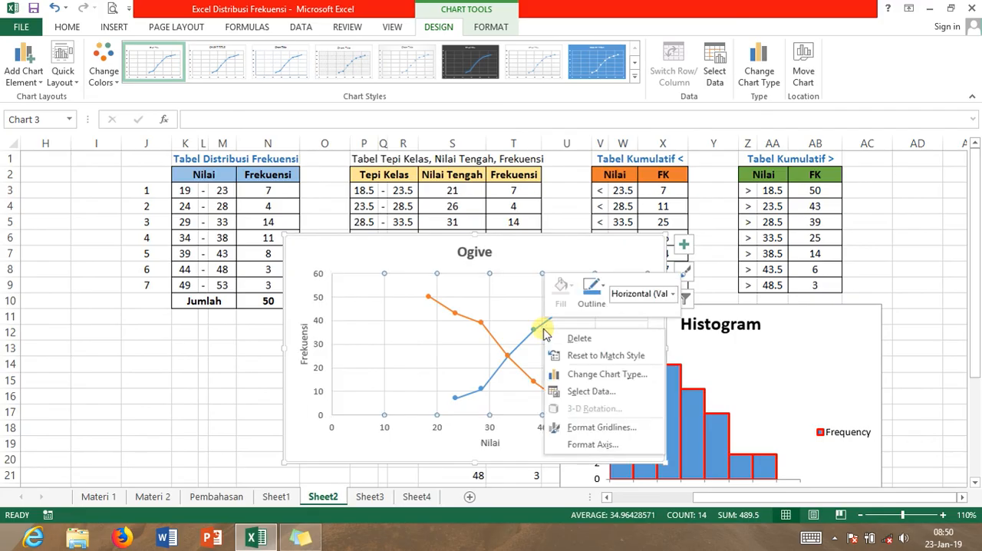
key("Delete")
Set the Ogive chart's horizontal axis minimum to 18 and major unit to 5, and close the formatting options
double_click(532, 349)
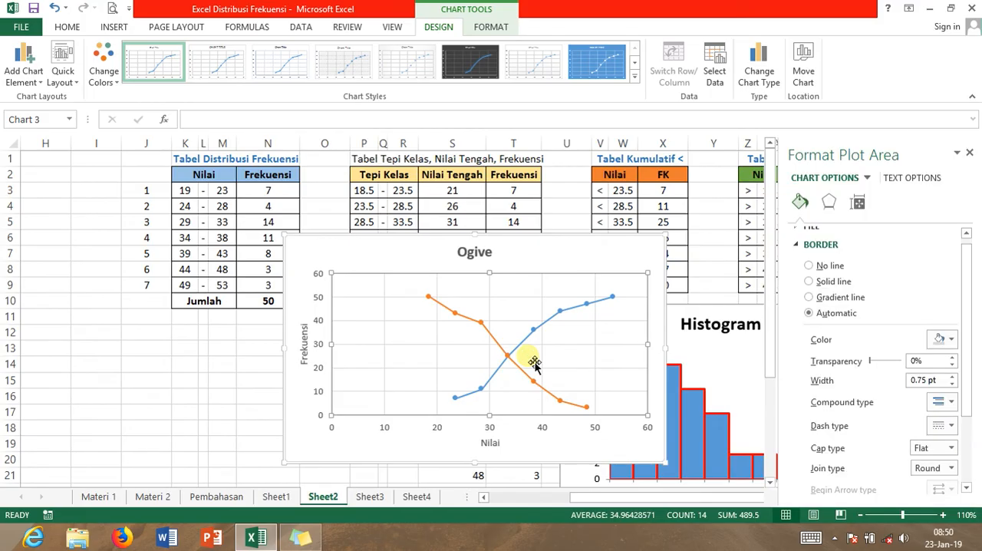
right_click(529, 361)
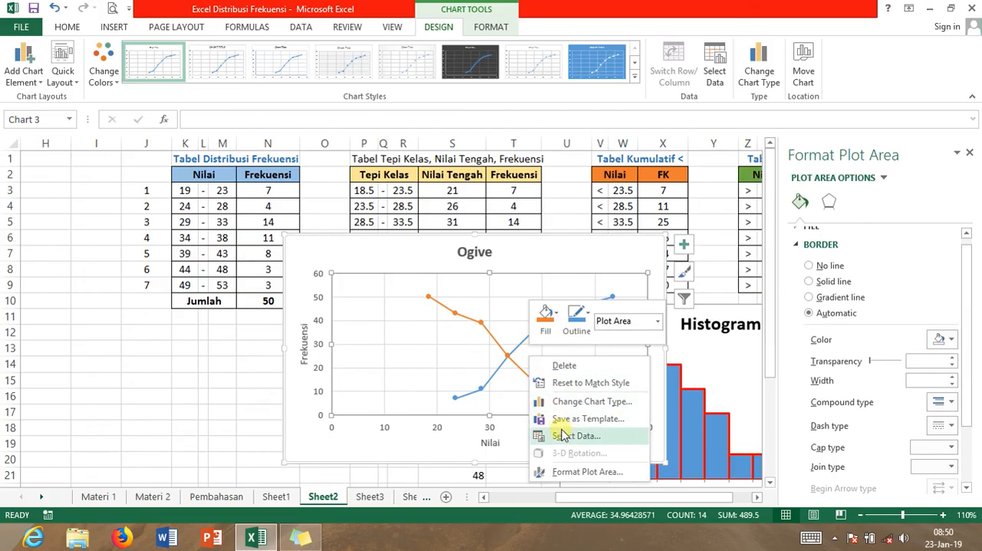
left_click(583, 472)
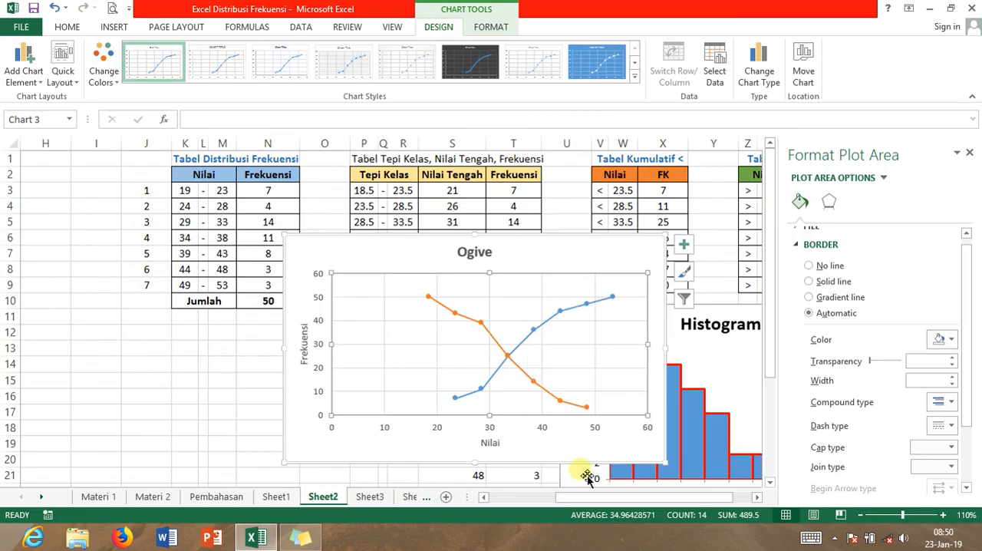
left_click(885, 179)
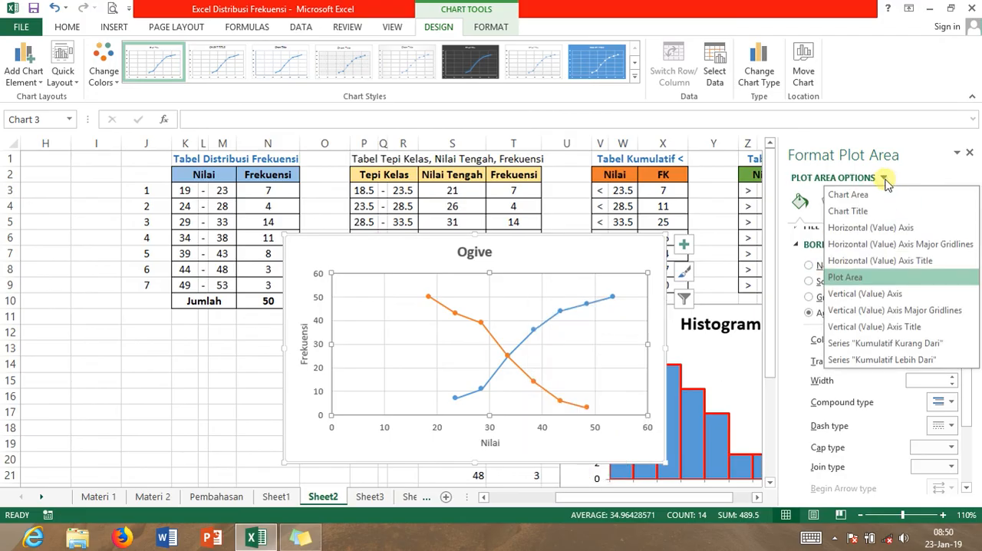
left_click(900, 228)
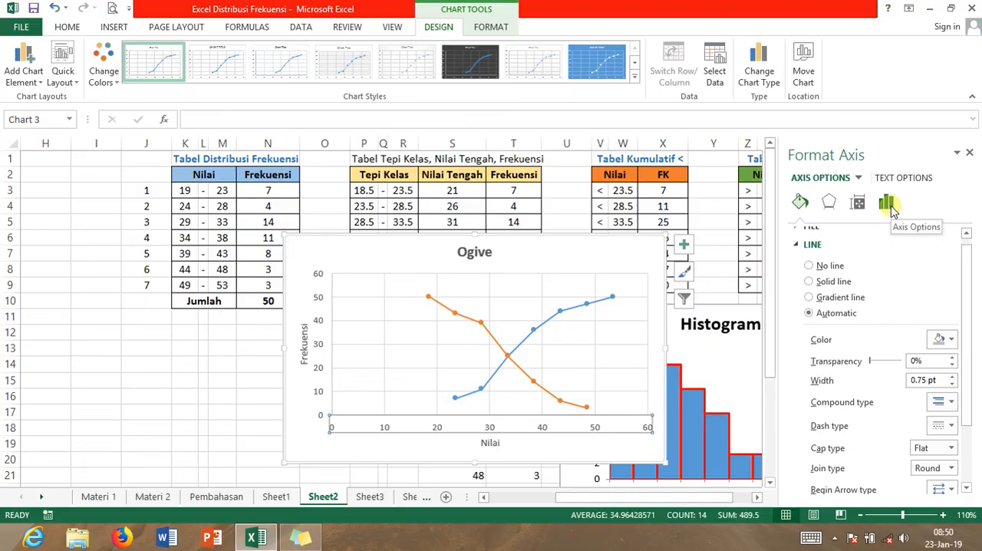
left_click(888, 204)
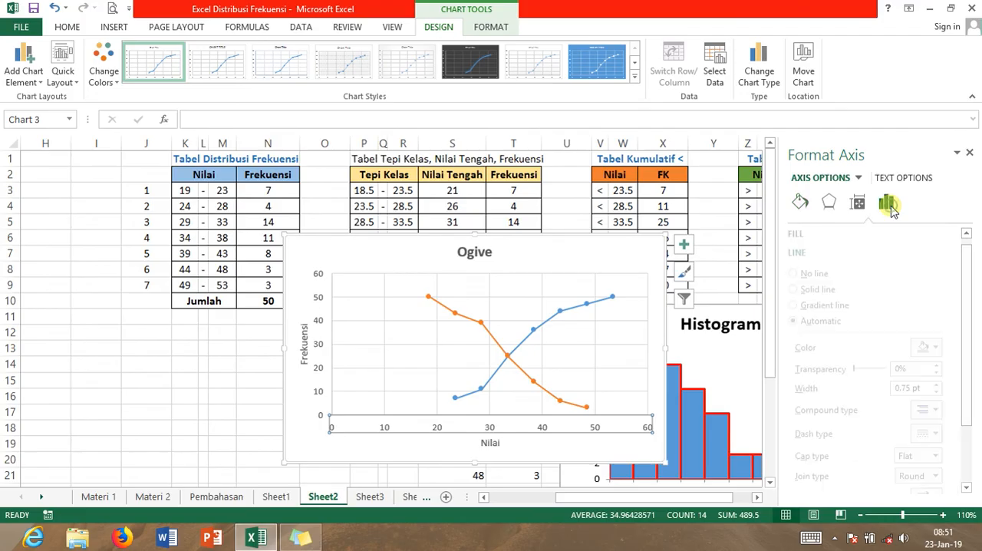
left_click(857, 234)
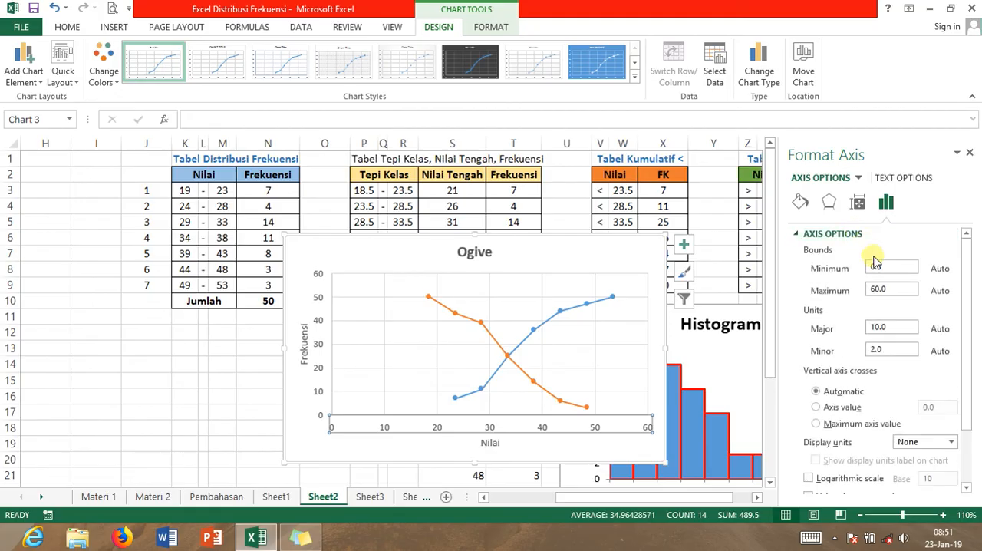
left_click(882, 272)
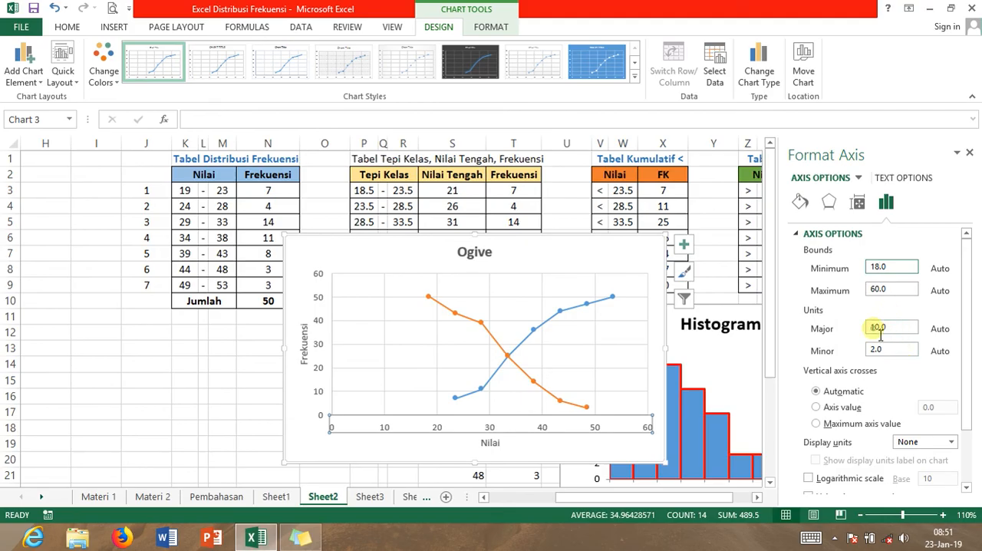
left_click(878, 327)
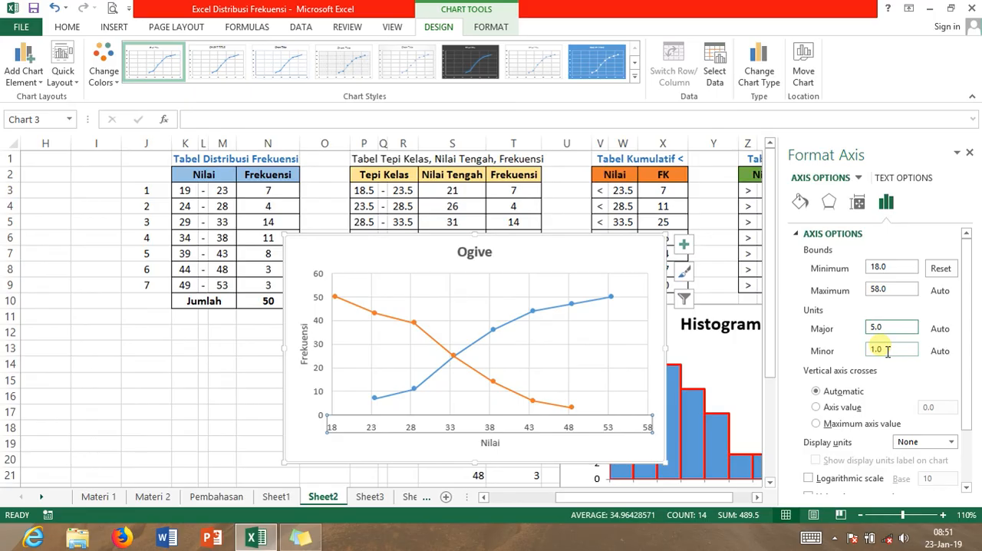
mouse_move(970, 156)
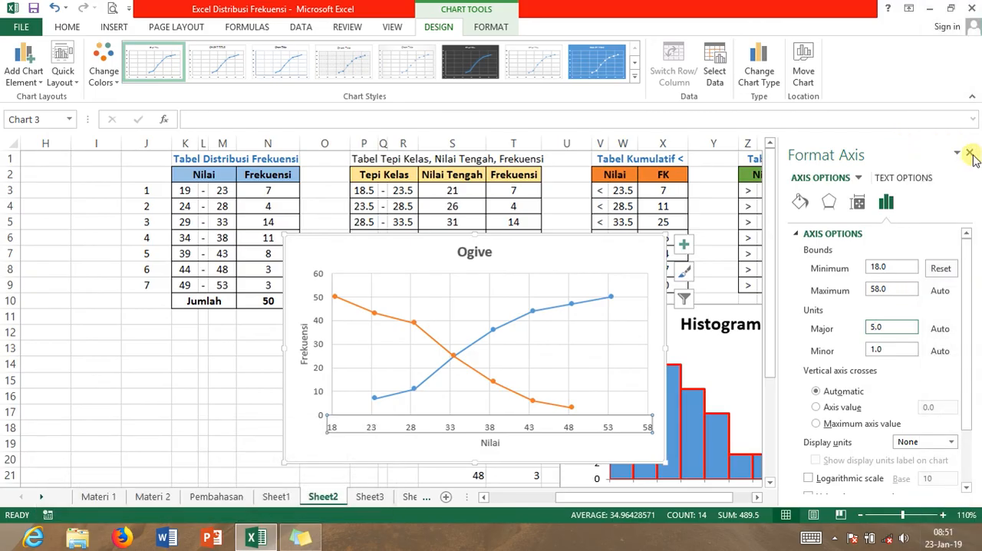
left_click(968, 154)
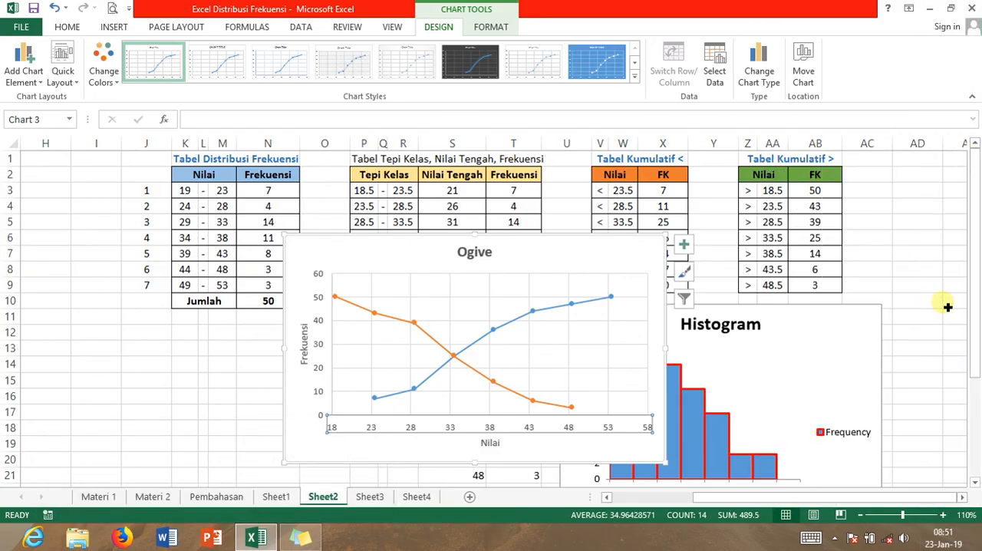
Add a legend to the Ogive chart and enlarge the chart in width and height
left_click_drag(664, 349, 682, 325)
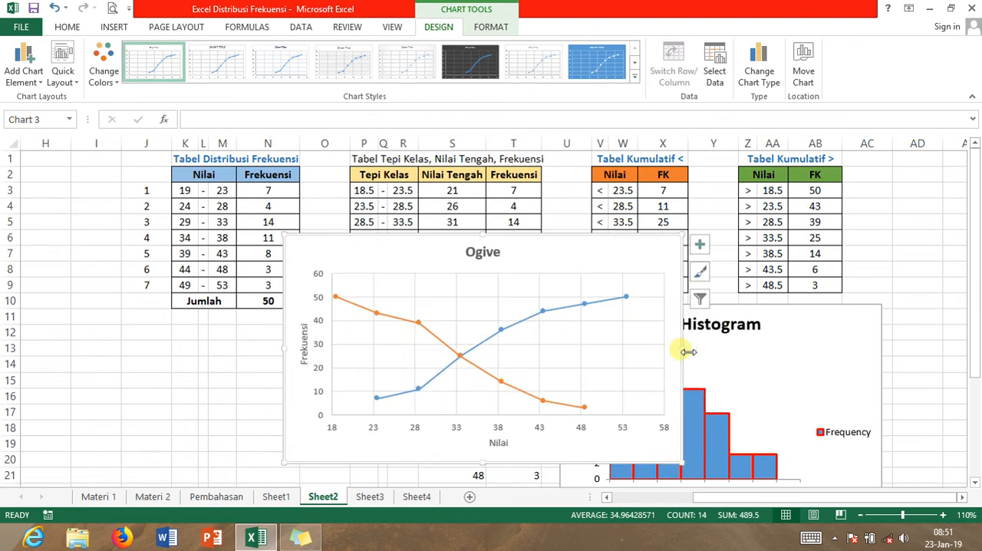
left_click(699, 246)
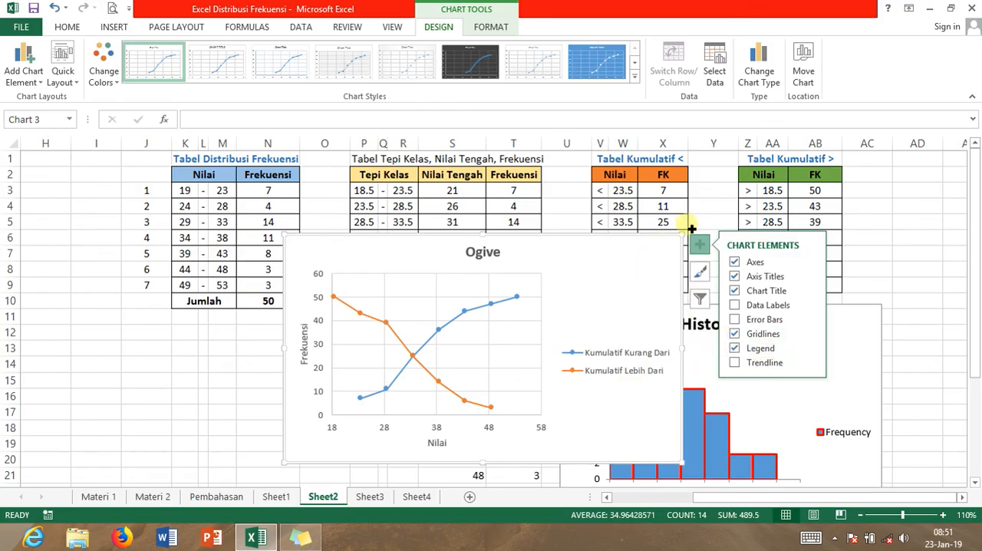
left_click(730, 197)
left_click(673, 350)
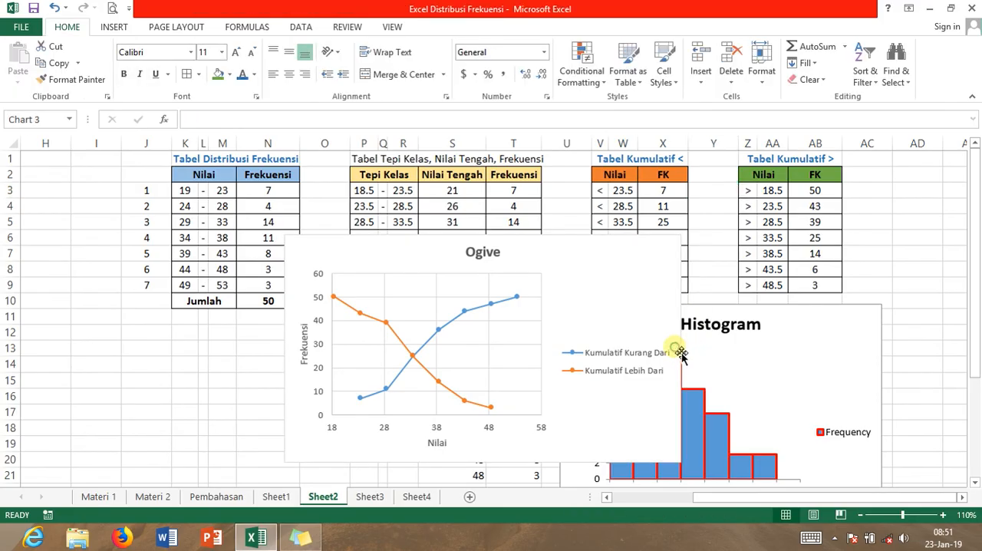
left_click_drag(674, 246, 730, 195)
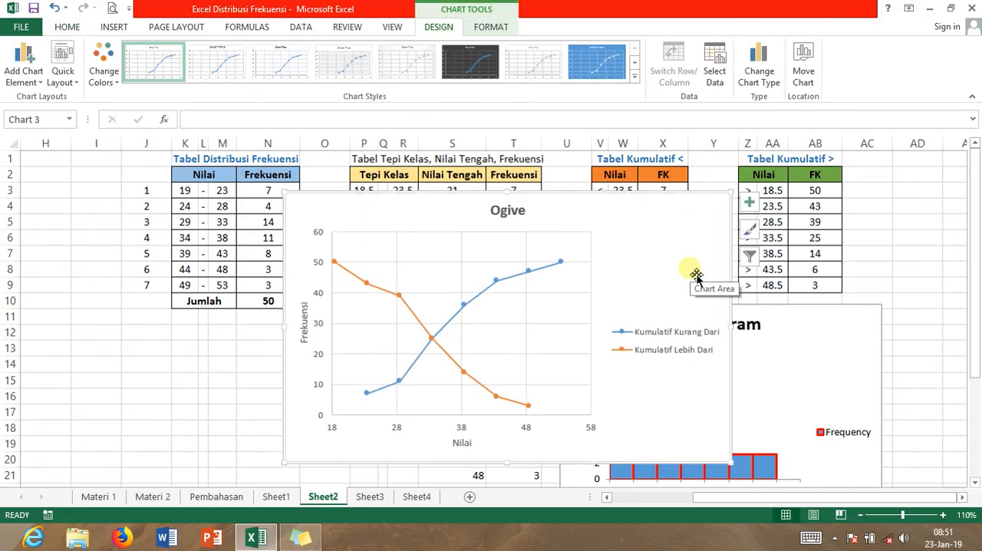
Move the Ogive chart below the Histogram, beside the Poligon chart, and shrink it to fit there
left_click_drag(645, 213, 401, 236)
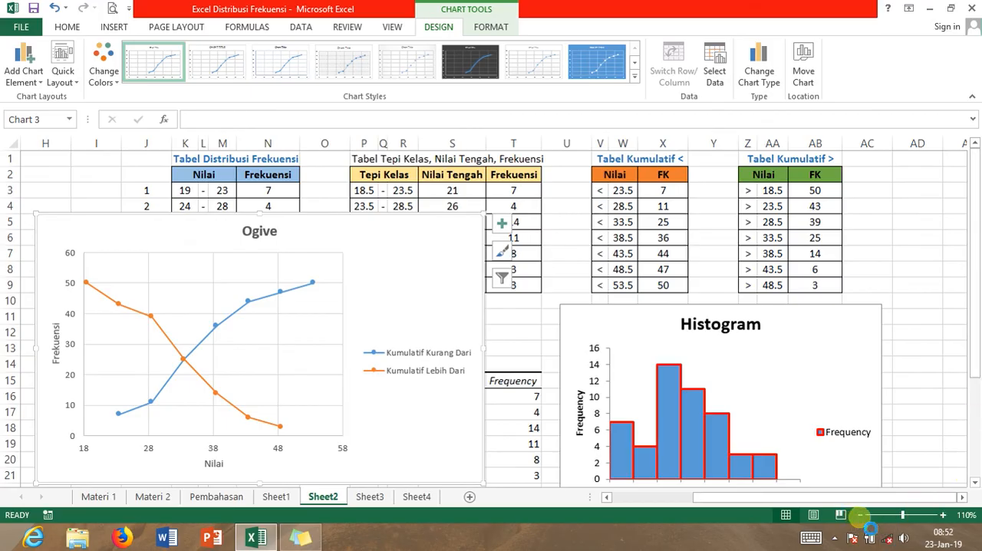
left_click(859, 514)
left_click(860, 514)
left_click(860, 515)
left_click(860, 514)
left_click(860, 514)
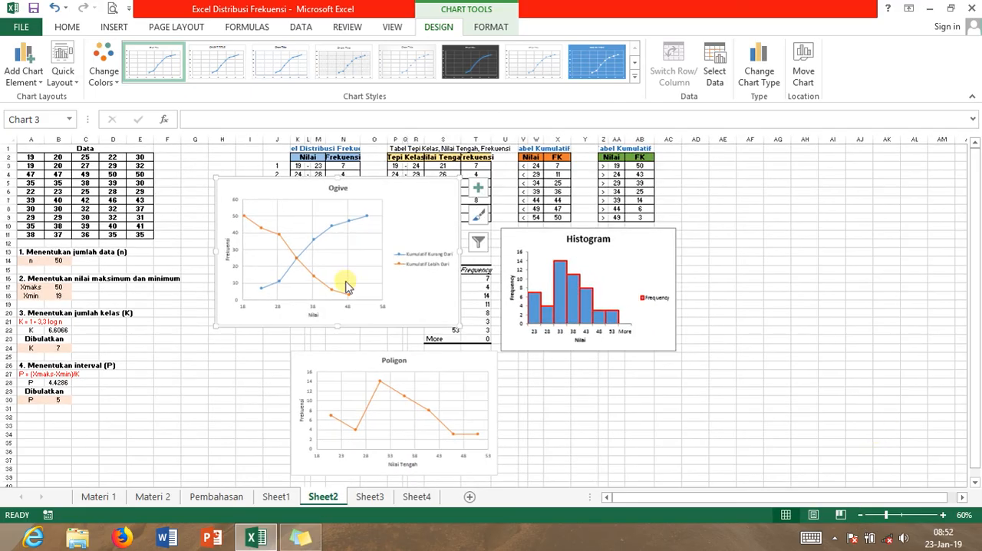
left_click_drag(409, 204, 692, 378)
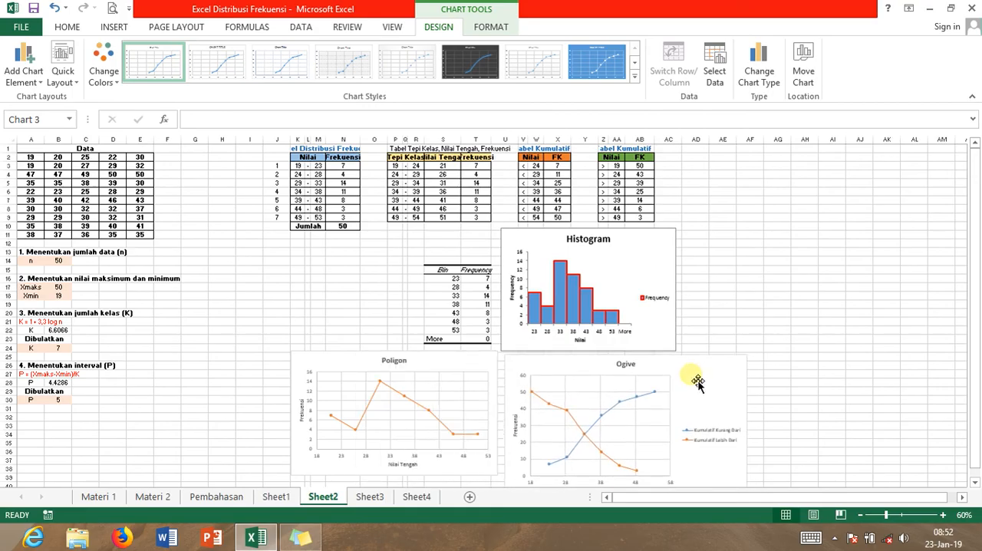
left_click_drag(749, 356, 700, 376)
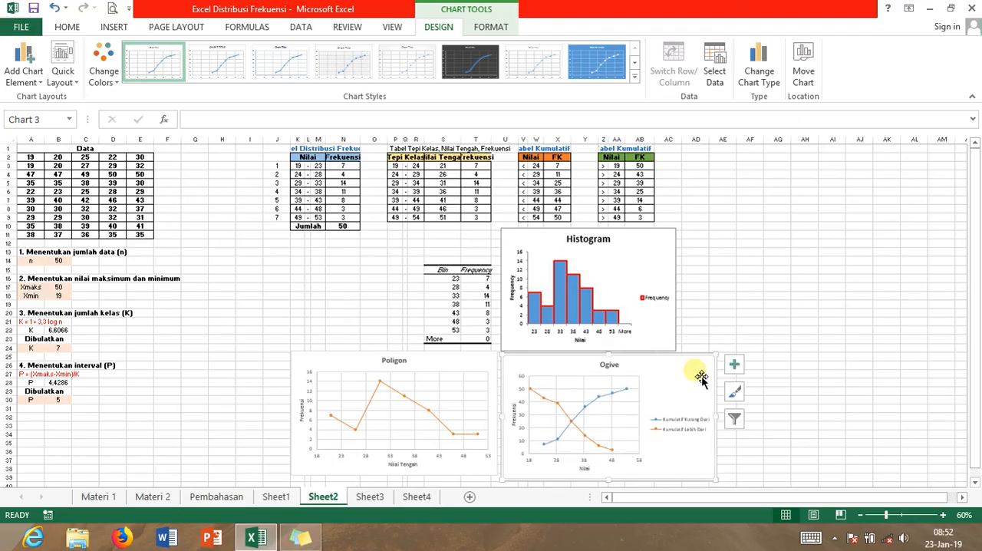
left_click(622, 268)
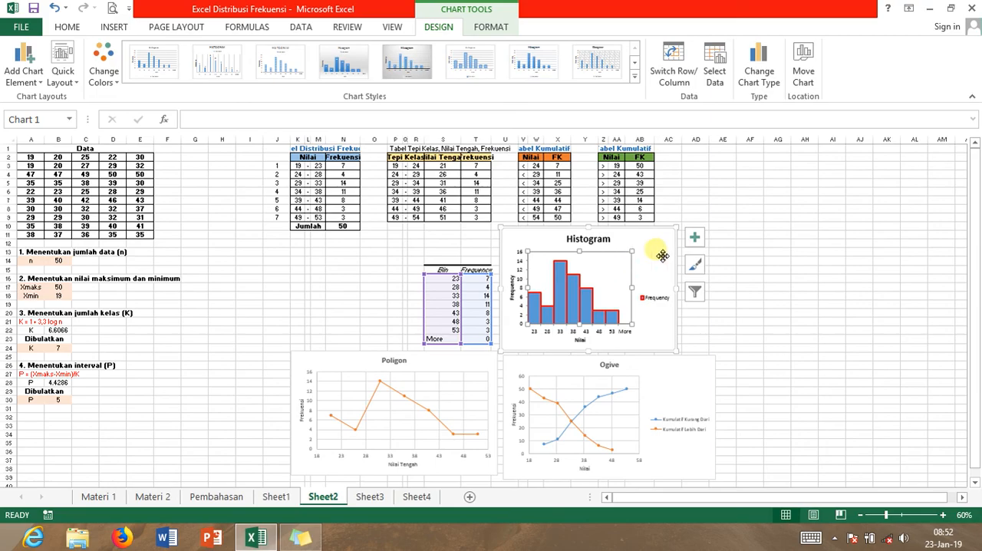
left_click(449, 367)
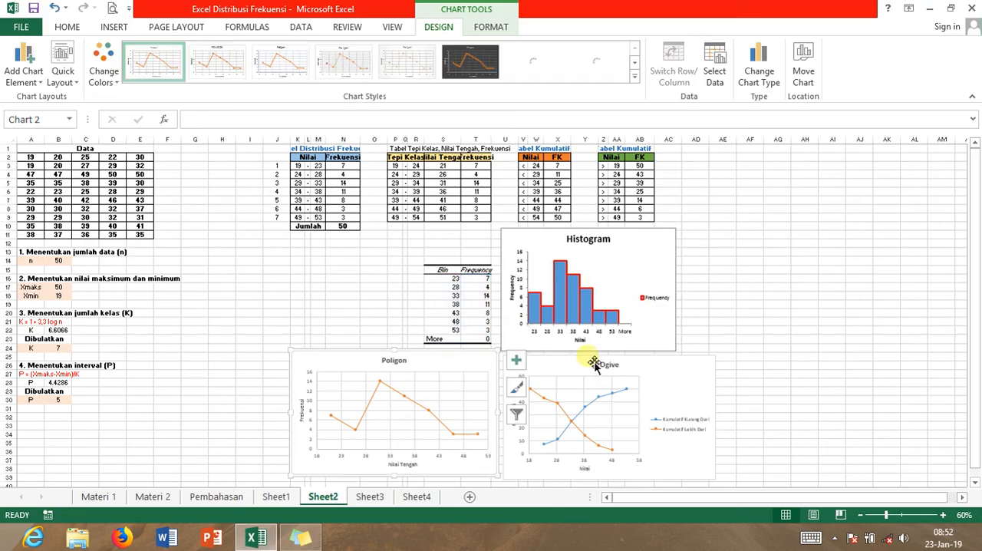
left_click(679, 377)
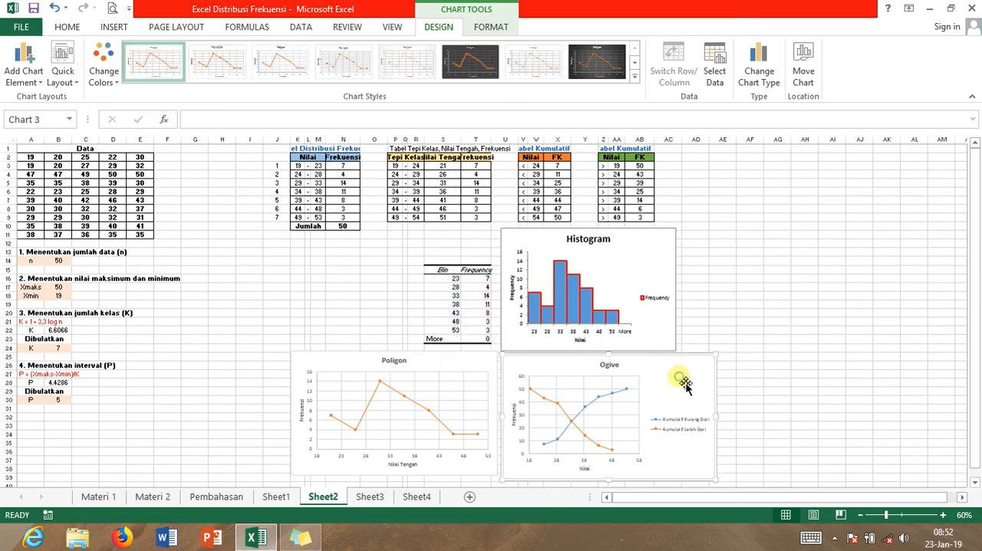
left_click(862, 300)
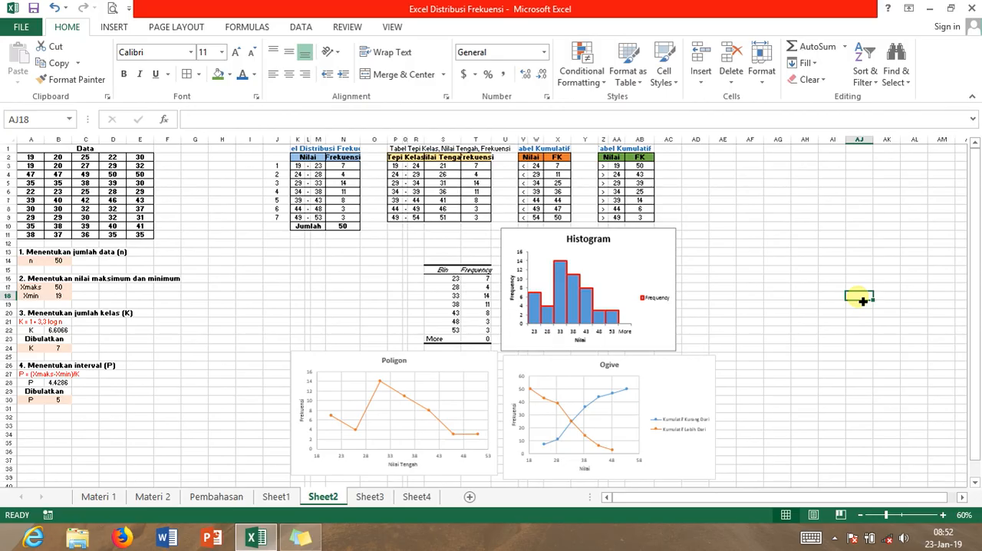
left_click(862, 300)
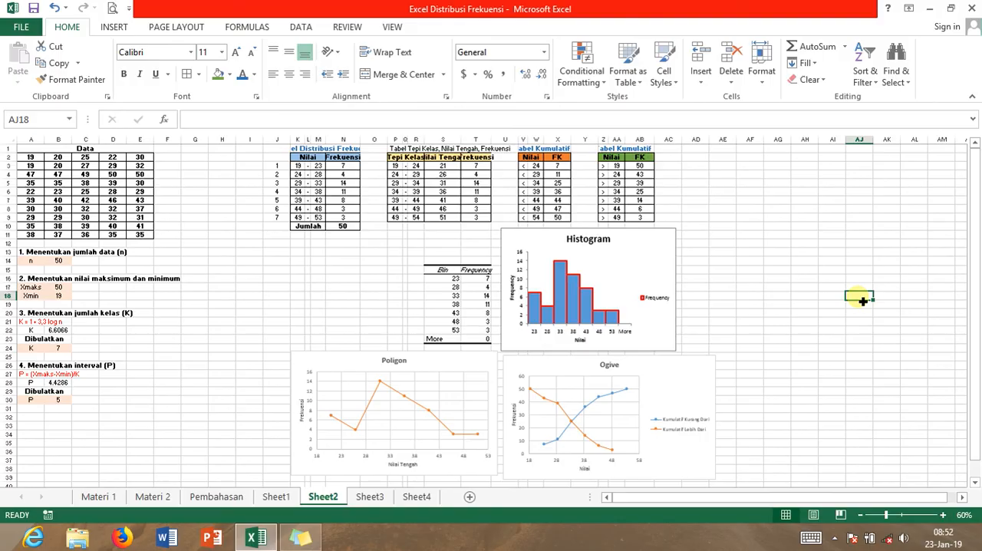